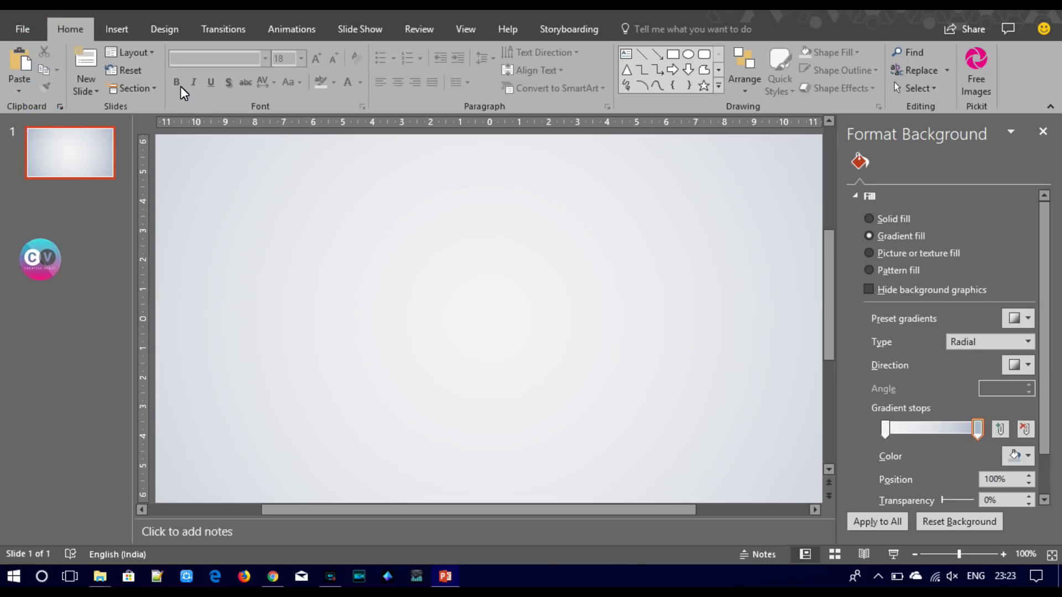
# Draw a small blue rectangle near the top centre of the slide.
pyautogui.click(116, 29)
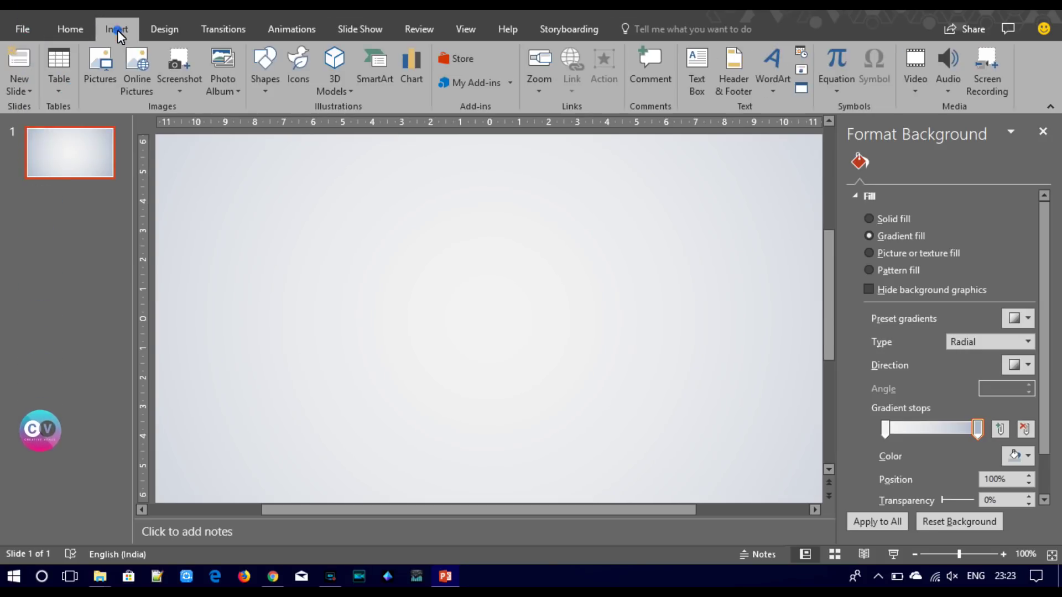
pyautogui.click(273, 96)
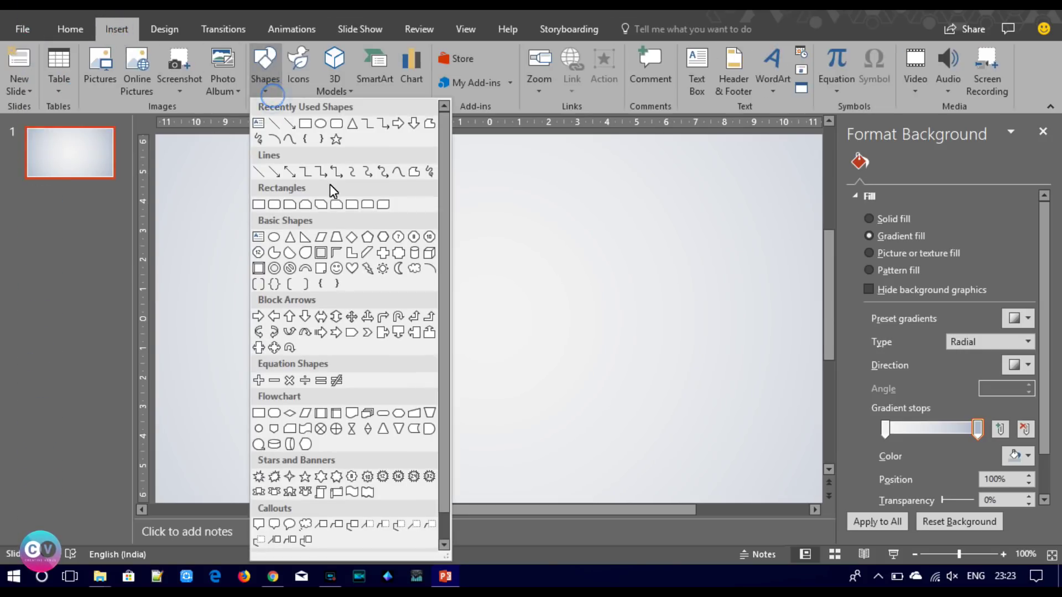
pyautogui.click(313, 124)
pyautogui.moveTo(479, 245); pyautogui.dragTo(501, 261)
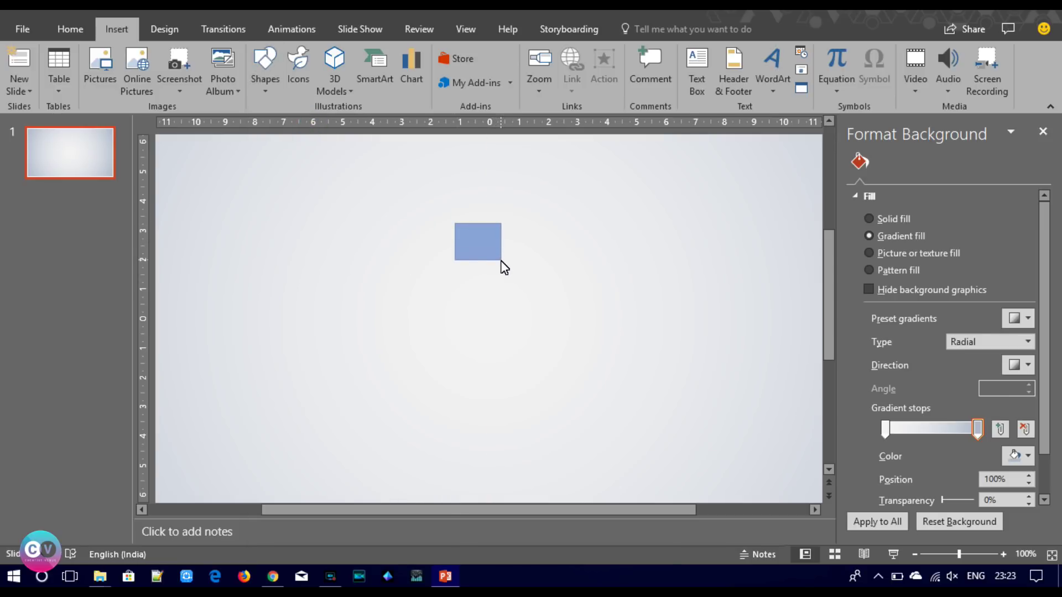
# Duplicate the rectangle with Ctrl+D and place the copy to its left.
pyautogui.click(422, 246)
pyautogui.click(480, 242)
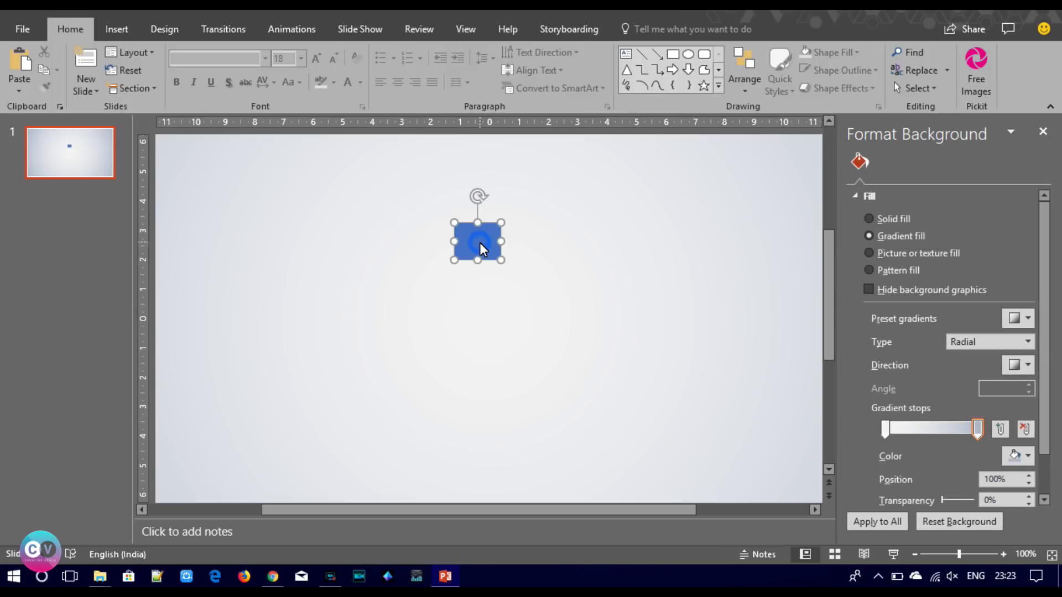
pyautogui.hotkey('ctrl', 'd')
pyautogui.moveTo(490, 246); pyautogui.dragTo(282, 242)
# Fill the long bar with a Linear gradient running top to bottom.
pyautogui.click(912, 278)
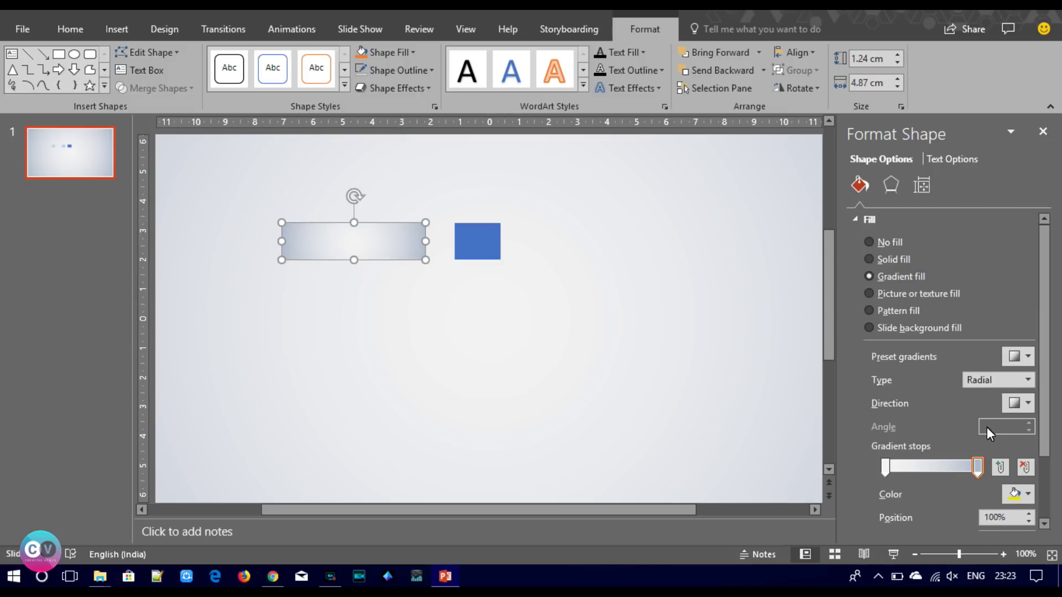
pyautogui.click(1018, 403)
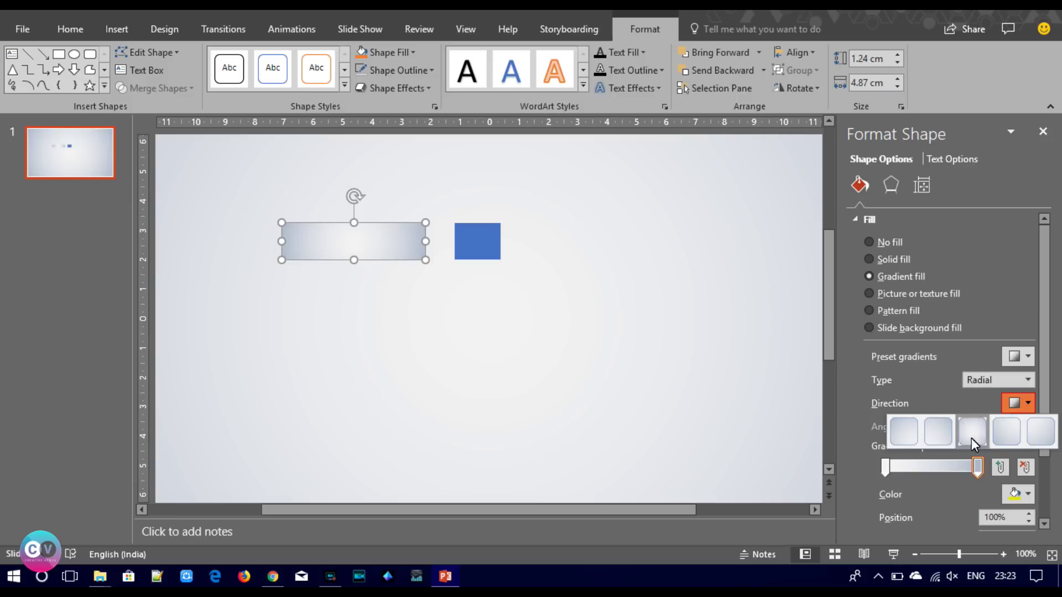
pyautogui.click(934, 435)
pyautogui.click(1018, 405)
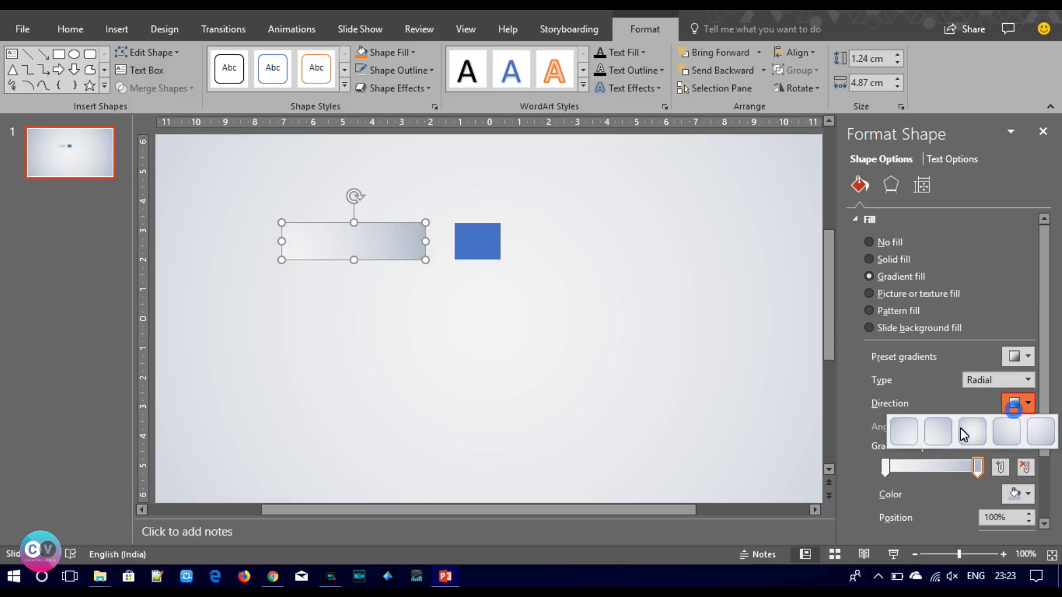
pyautogui.click(1015, 387)
pyautogui.click(1015, 381)
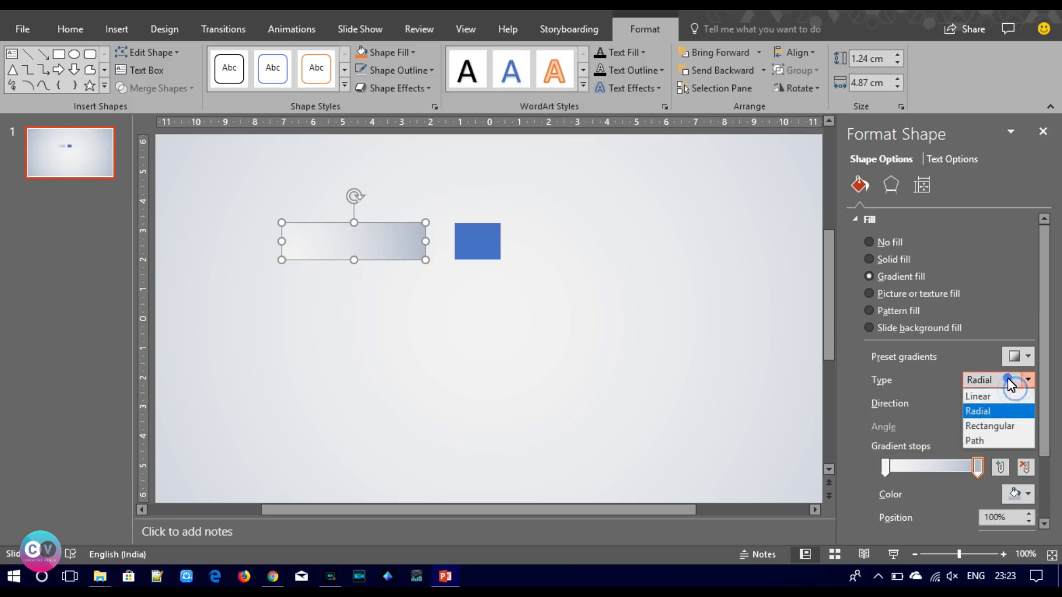
pyautogui.click(969, 398)
pyautogui.click(1018, 404)
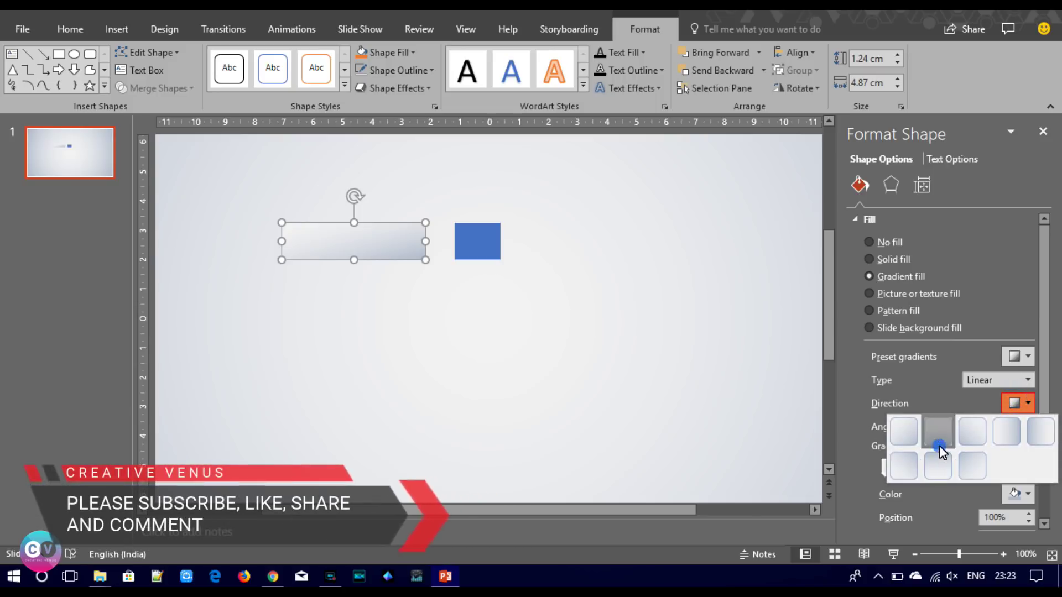
pyautogui.click(889, 483)
# Add three extra stops to the bar's gradient.
pyautogui.click(897, 468)
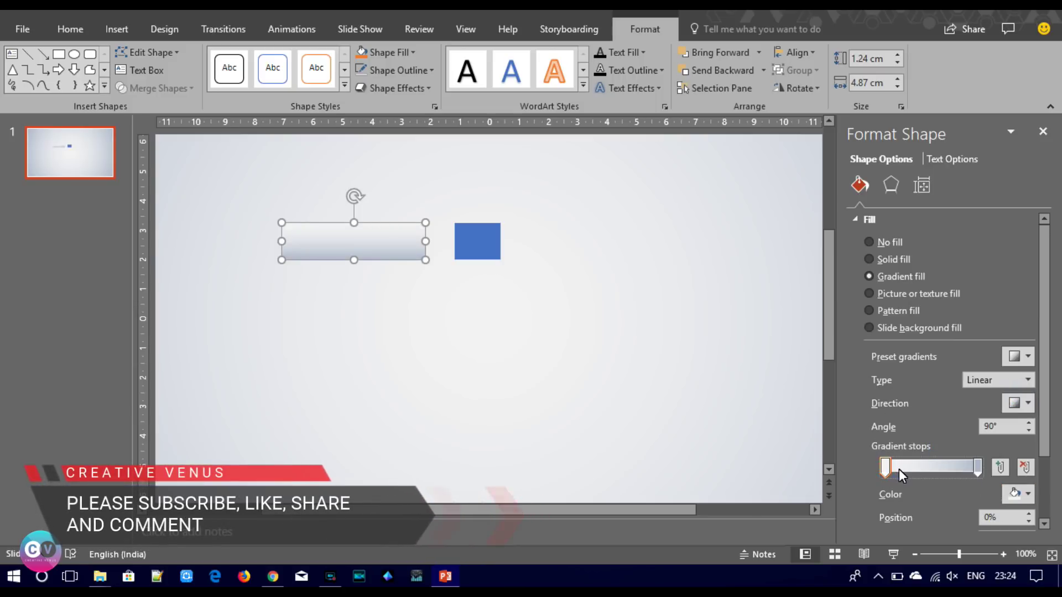
pyautogui.click(921, 469)
pyautogui.click(960, 469)
pyautogui.click(977, 469)
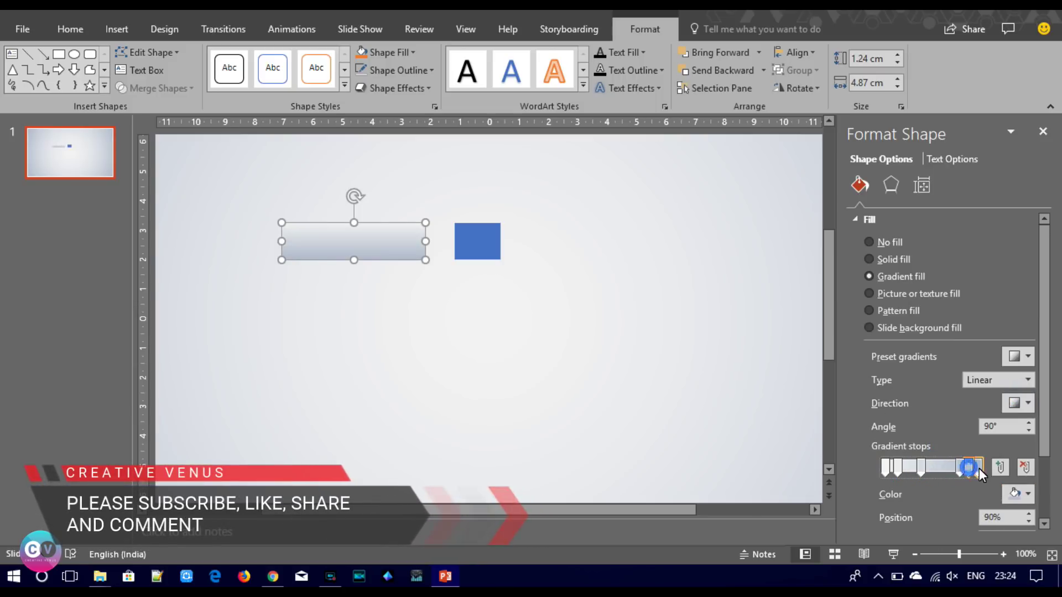
pyautogui.click(1024, 495)
pyautogui.click(932, 340)
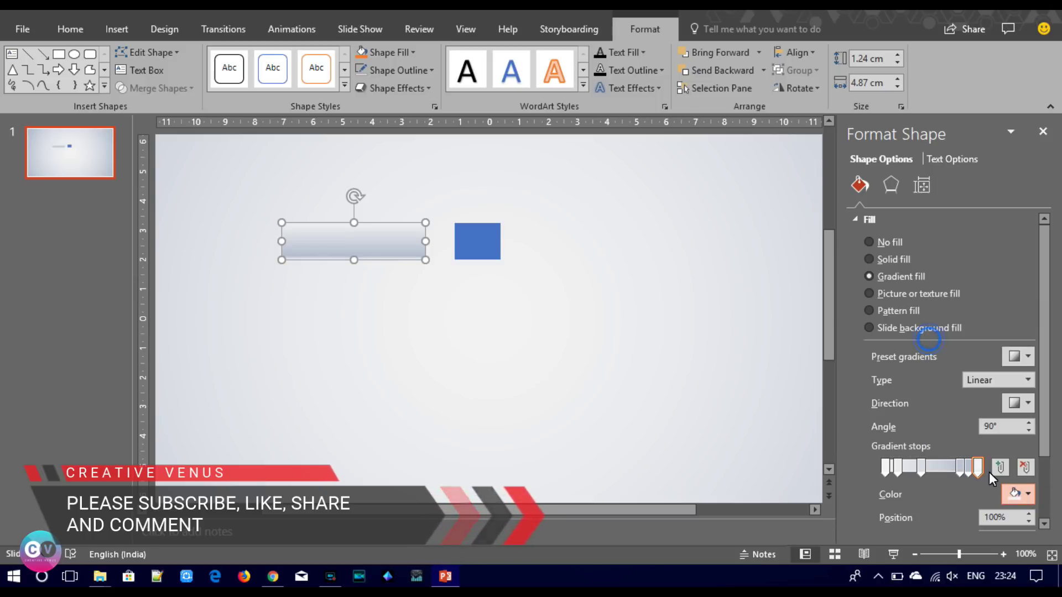
# Make the 90% gradient stop dark grey and the 14% stop grey.
pyautogui.click(968, 470)
pyautogui.click(1024, 494)
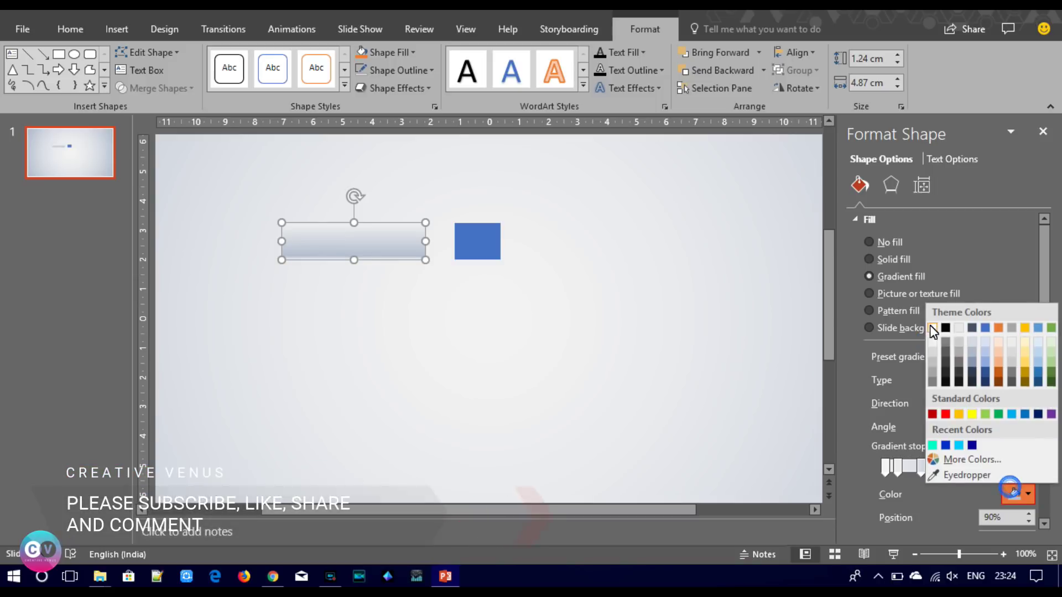
pyautogui.click(934, 377)
pyautogui.click(897, 466)
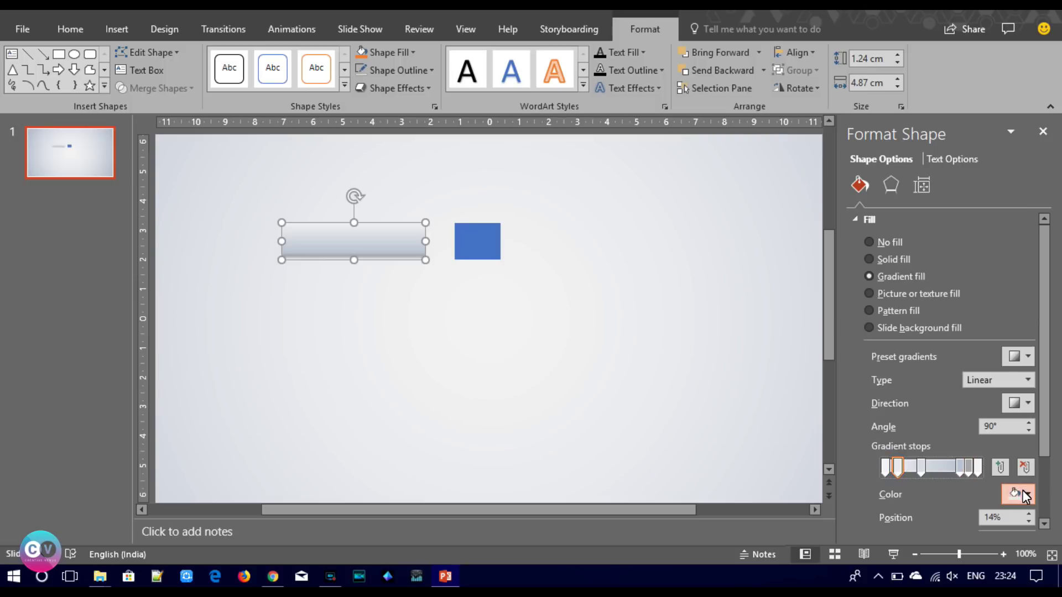
pyautogui.click(1023, 492)
pyautogui.click(934, 367)
# Give the 34% and 81% stops light colours and recolour the 14% stop.
pyautogui.click(915, 469)
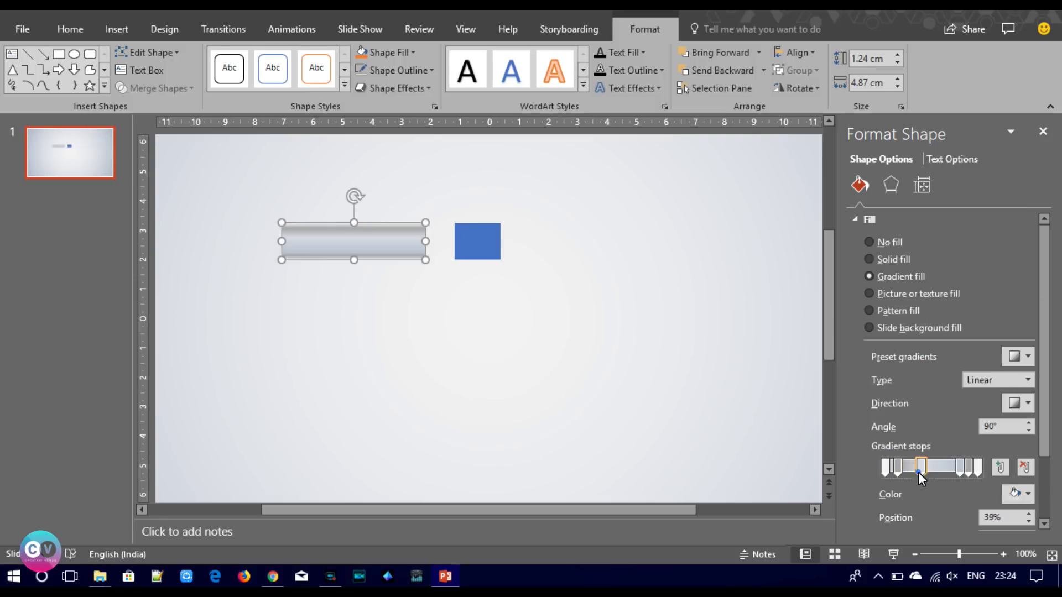
pyautogui.click(1021, 494)
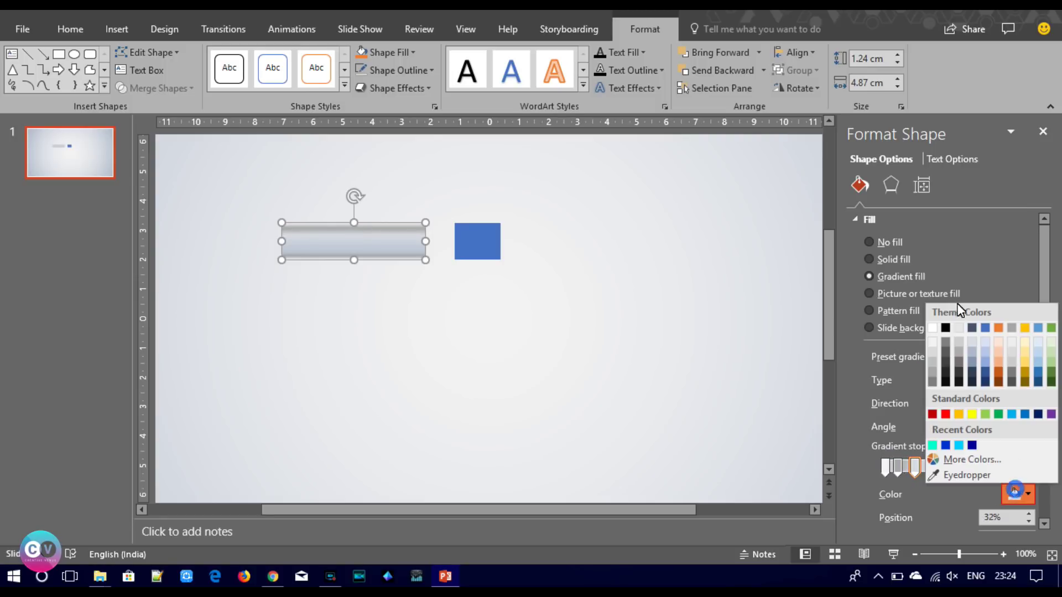
pyautogui.click(935, 340)
pyautogui.click(959, 467)
pyautogui.click(1016, 493)
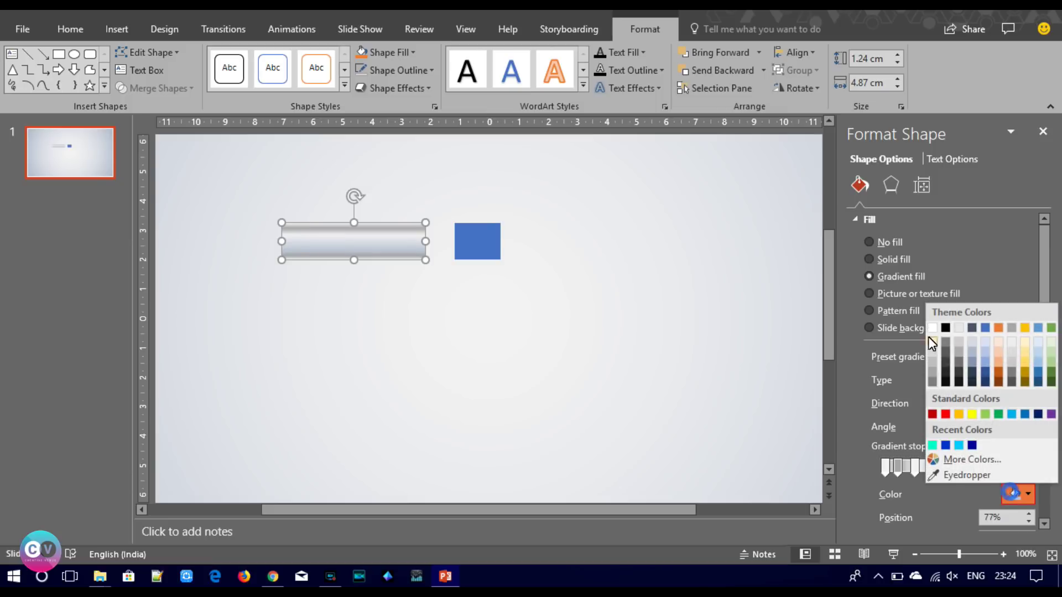
pyautogui.click(931, 343)
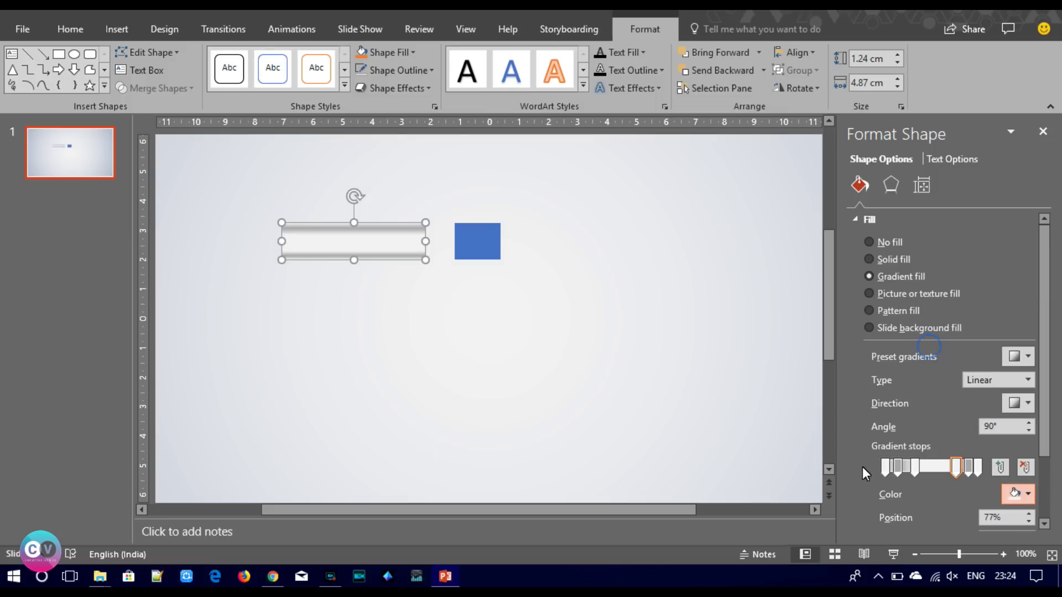
pyautogui.click(898, 467)
pyautogui.click(1018, 495)
pyautogui.click(934, 368)
# Slide a gradient stop to 26% and make it white.
pyautogui.moveTo(916, 470)
pyautogui.mouseDown()
pyautogui.moveTo(960, 471)
pyautogui.moveTo(951, 469)
pyautogui.mouseUp()
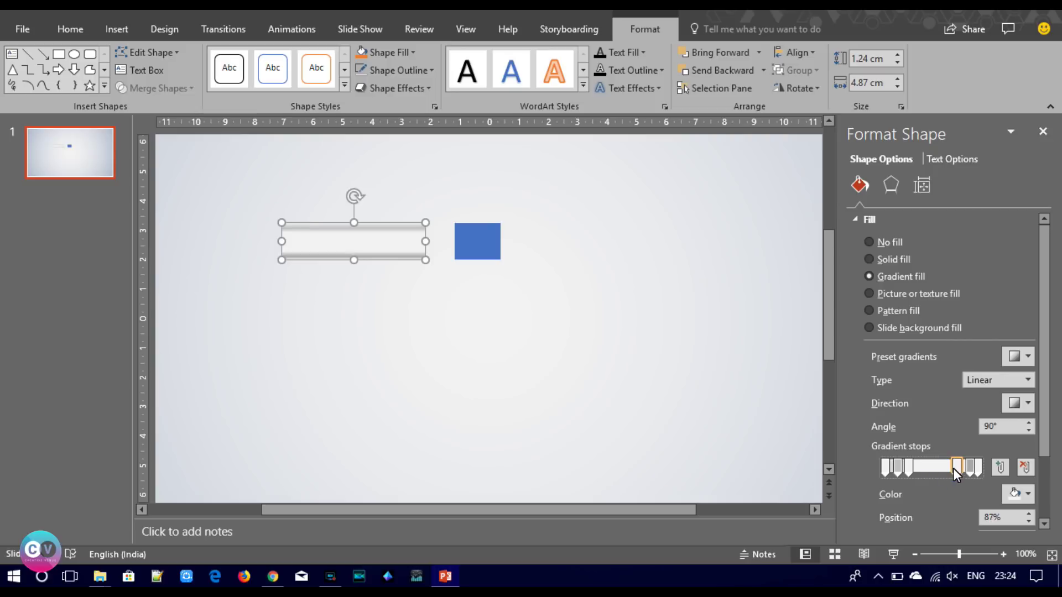
pyautogui.click(971, 469)
pyautogui.click(910, 469)
pyautogui.click(1018, 494)
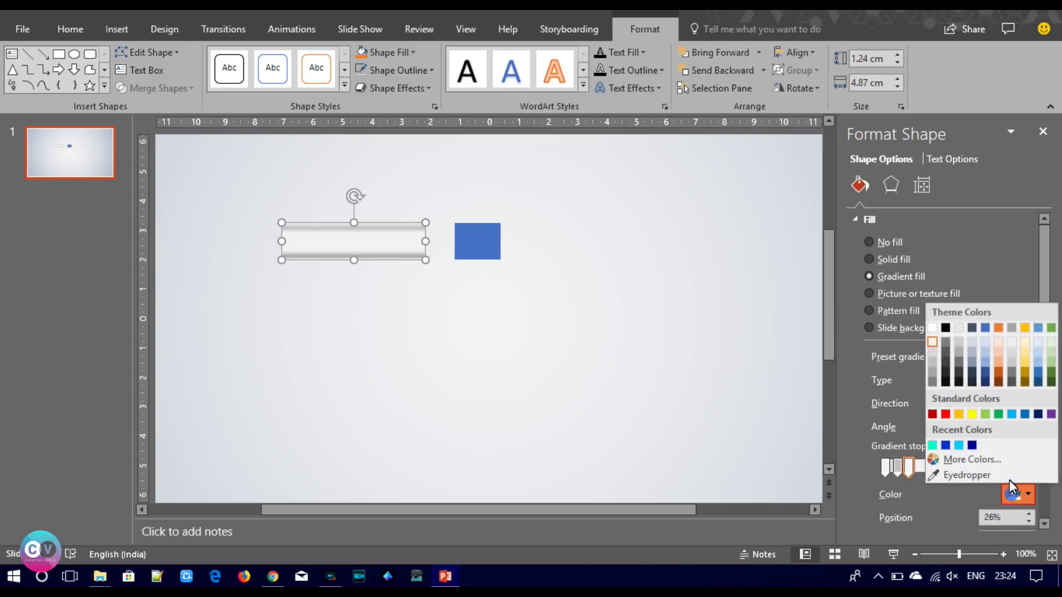
pyautogui.click(932, 329)
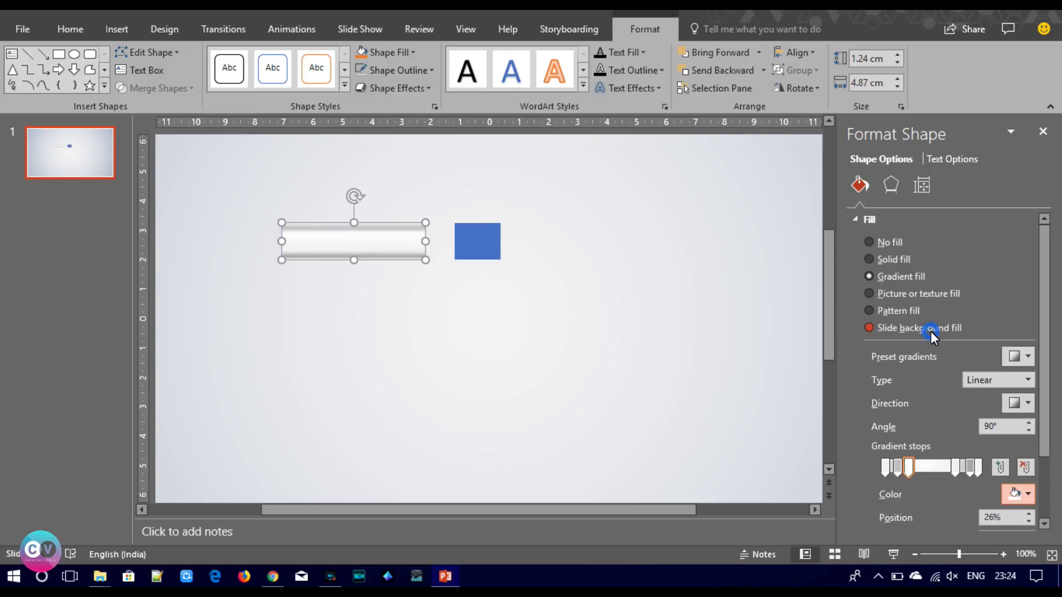
pyautogui.click(625, 379)
# Nudge the 14% stop slightly left and preview the finished silver gradient.
pyautogui.click(379, 254)
pyautogui.moveTo(897, 470); pyautogui.dragTo(893, 470)
pyautogui.click(910, 469)
pyautogui.click(625, 394)
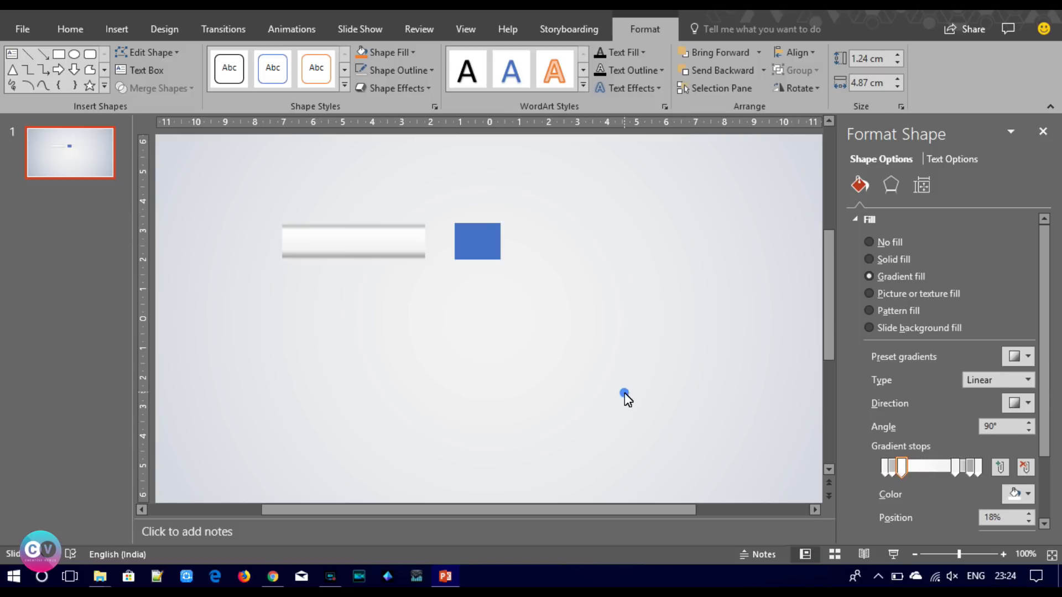
pyautogui.click(366, 250)
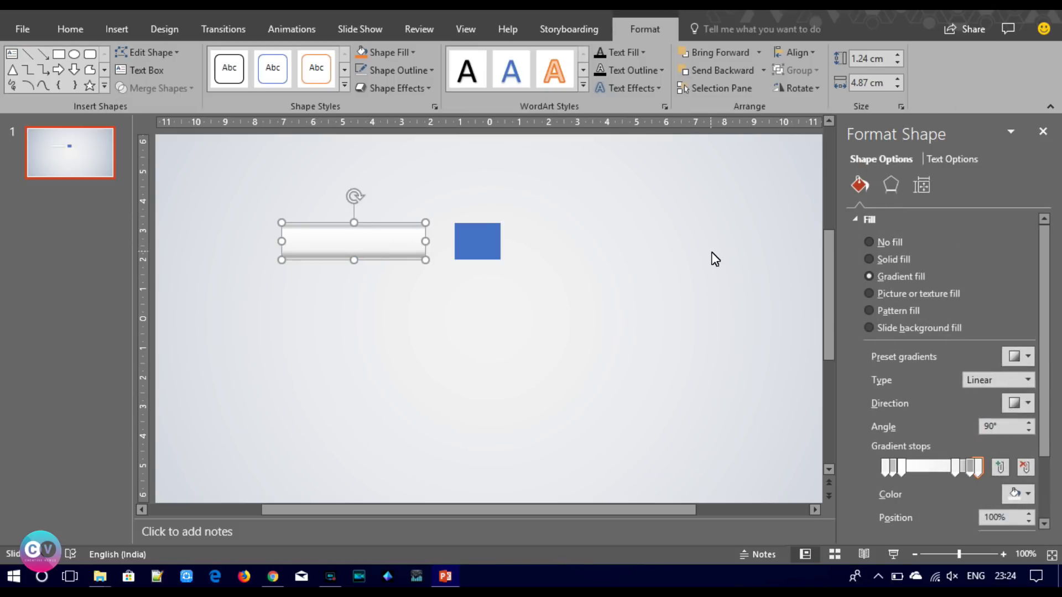
pyautogui.click(891, 188)
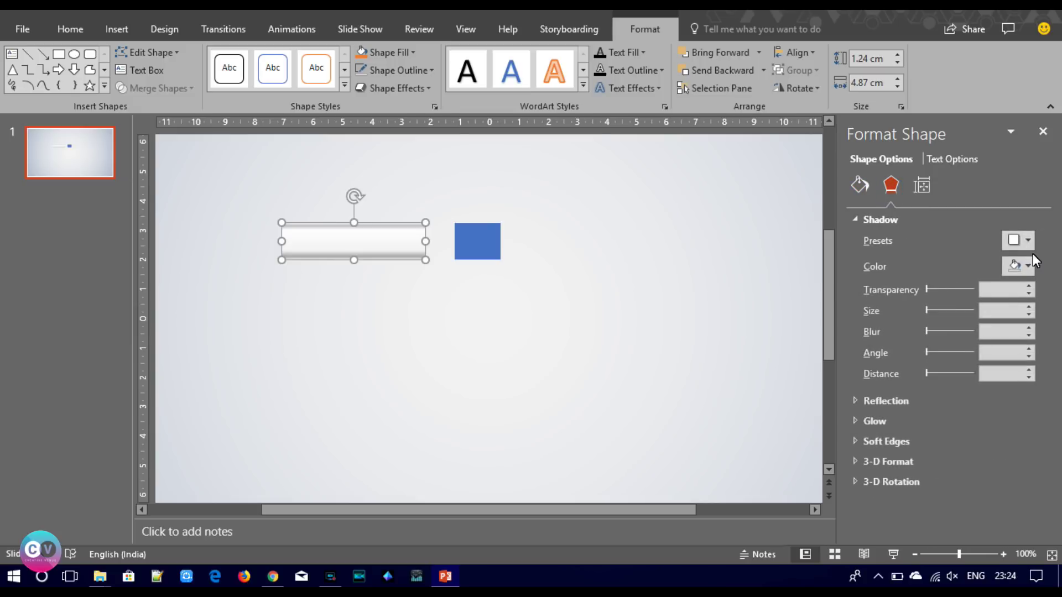
pyautogui.click(496, 271)
pyautogui.click(481, 240)
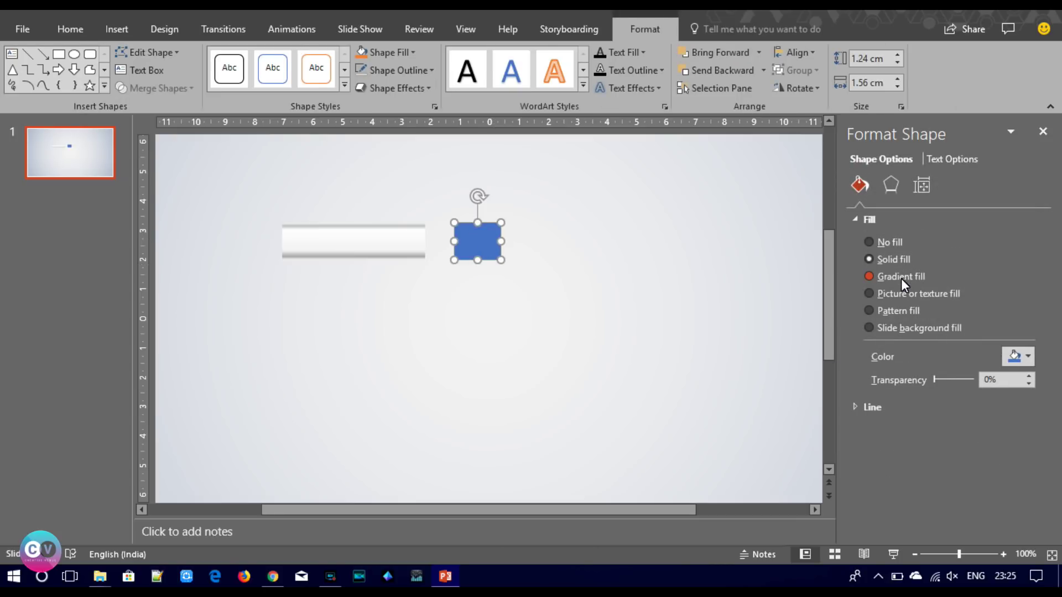
# Give the small square a gradient fill and line it up level with the bar.
pyautogui.click(901, 278)
pyautogui.click(1027, 496)
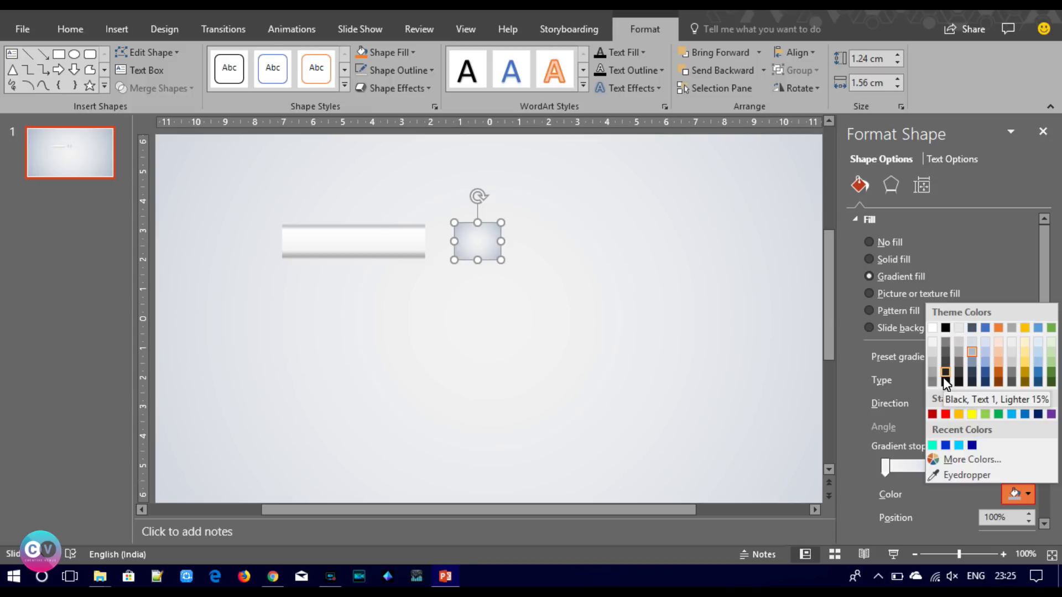
pyautogui.click(849, 434)
pyautogui.scroll(-3, 1048, 382)
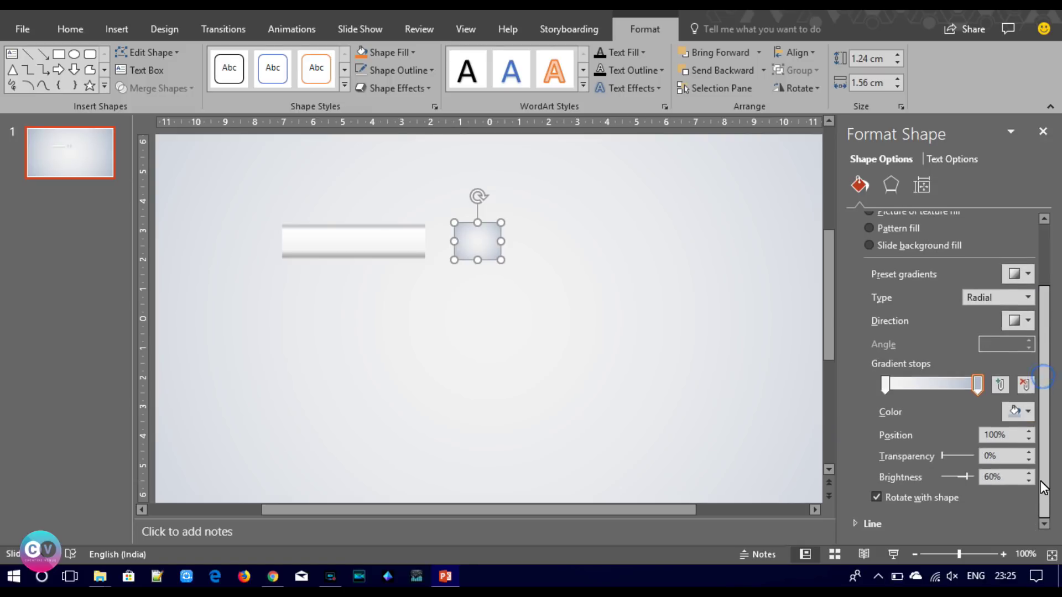
pyautogui.click(375, 241)
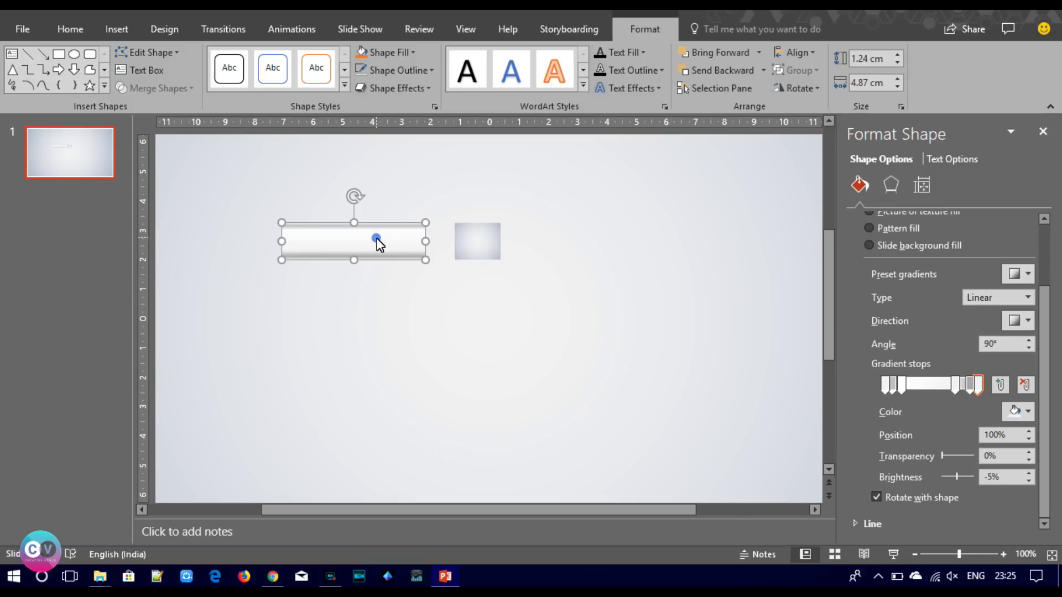
pyautogui.click(71, 29)
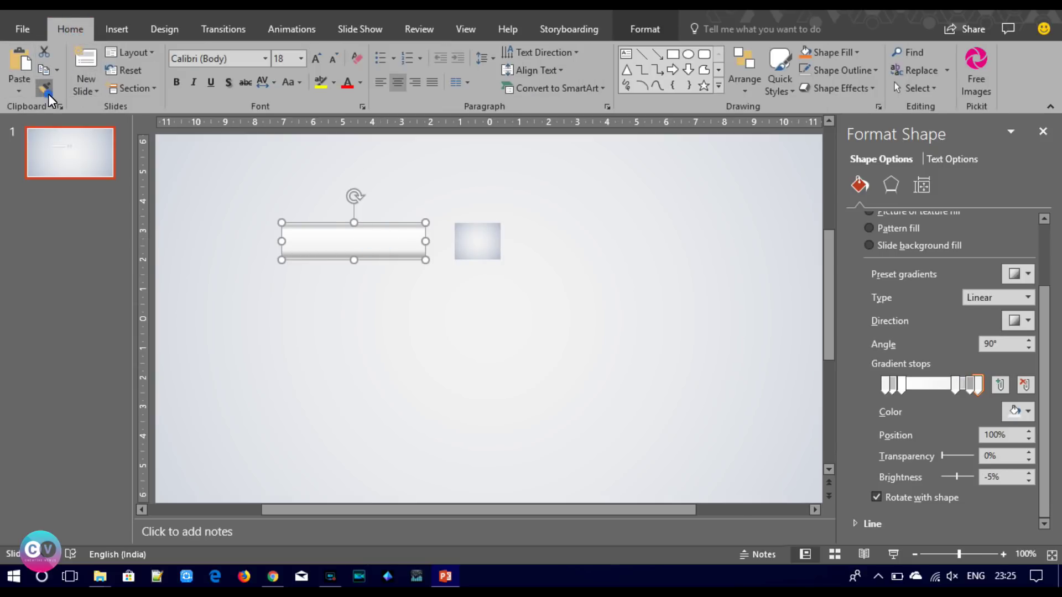
pyautogui.moveTo(485, 241); pyautogui.dragTo(471, 249)
# Turn the square's second, 92% and 76% gradient stops dark grey.
pyautogui.click(892, 385)
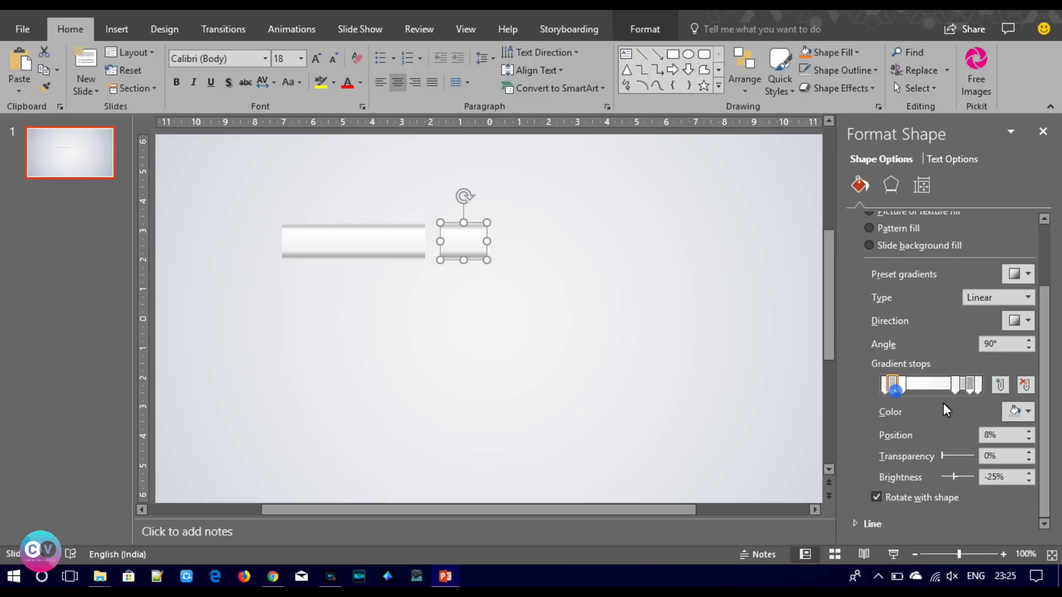
pyautogui.click(1018, 411)
pyautogui.click(945, 290)
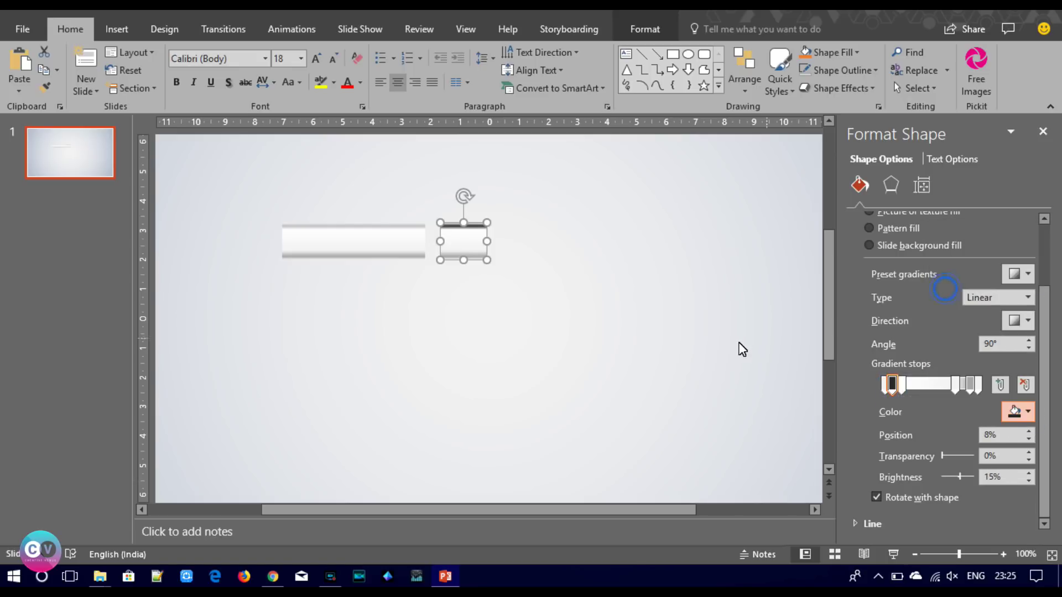
pyautogui.click(971, 384)
pyautogui.click(1018, 411)
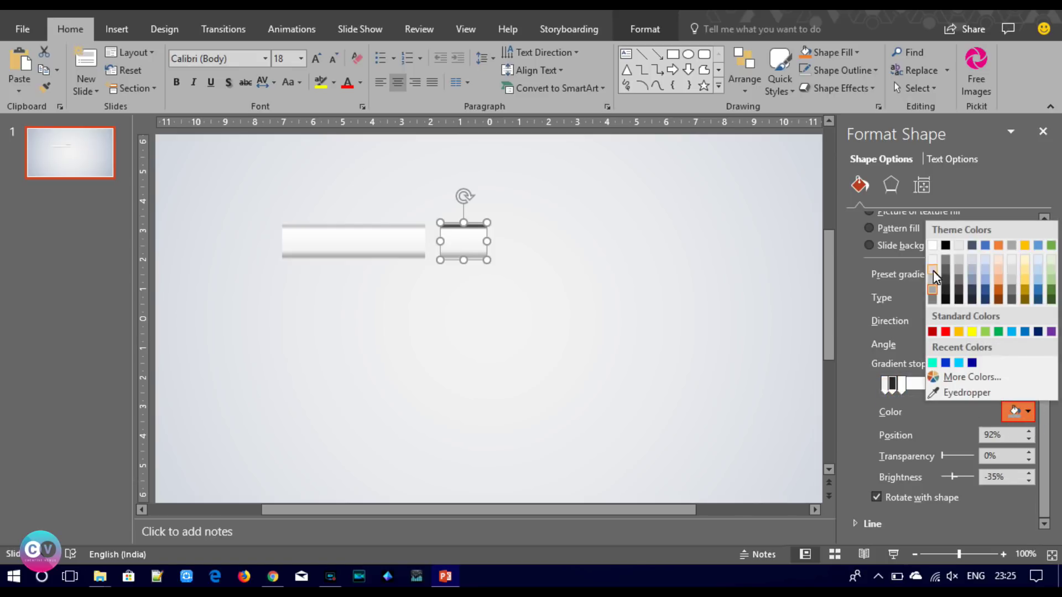
pyautogui.click(946, 280)
pyautogui.click(956, 385)
pyautogui.click(1017, 411)
pyautogui.click(947, 280)
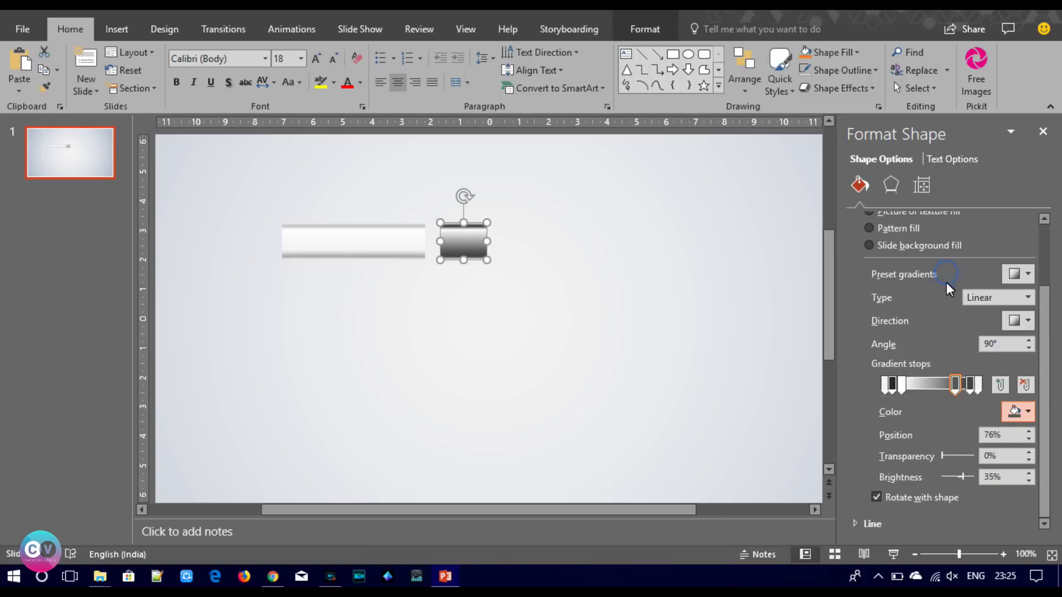
# Darken the 18% stop and make the 76% stop darker still.
pyautogui.click(902, 384)
pyautogui.click(1018, 411)
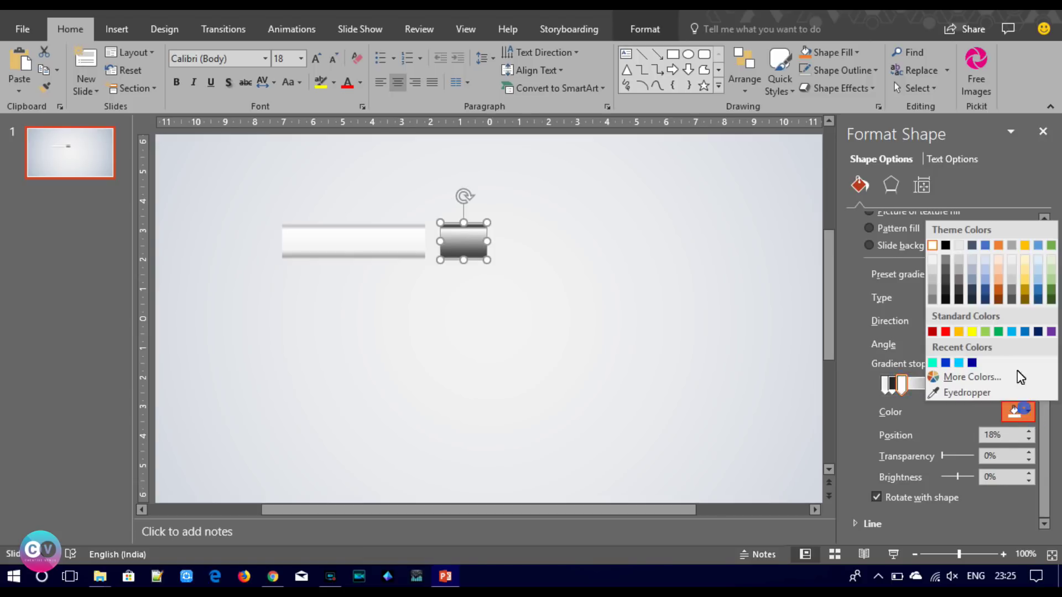
pyautogui.click(936, 290)
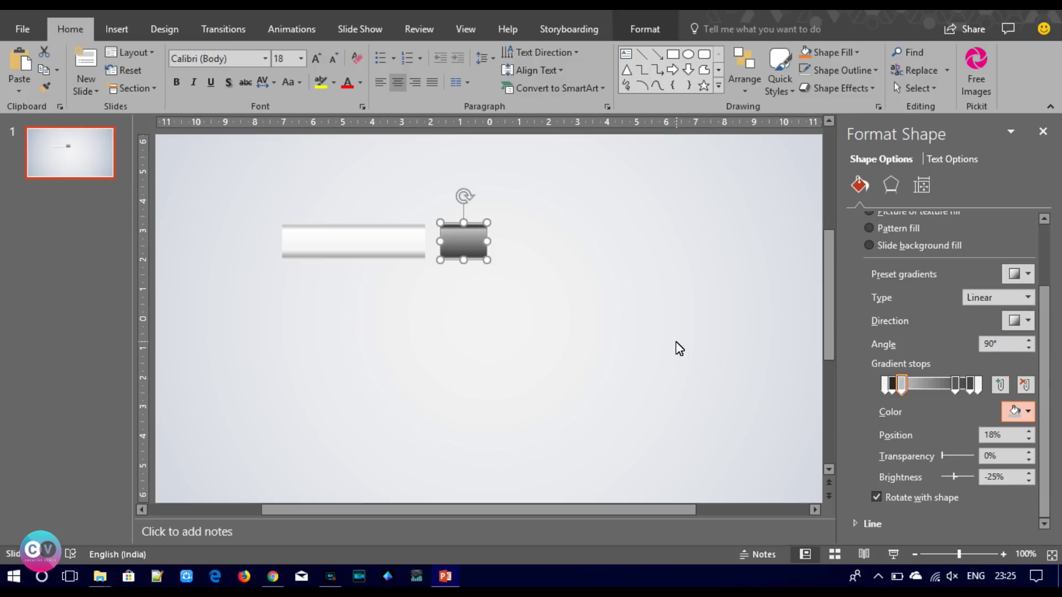
pyautogui.click(955, 386)
pyautogui.click(1018, 411)
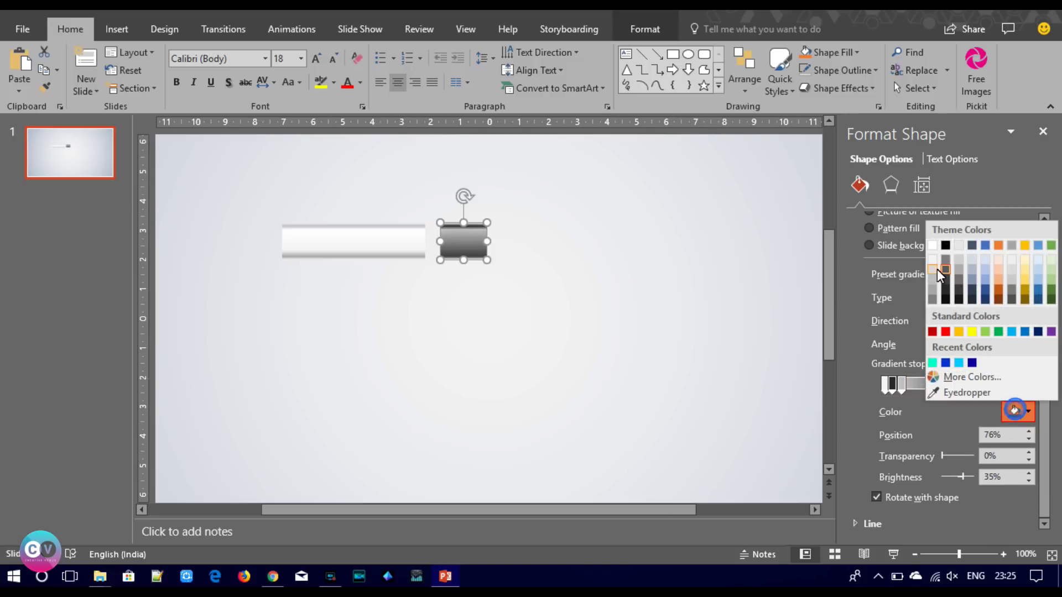
pyautogui.click(932, 299)
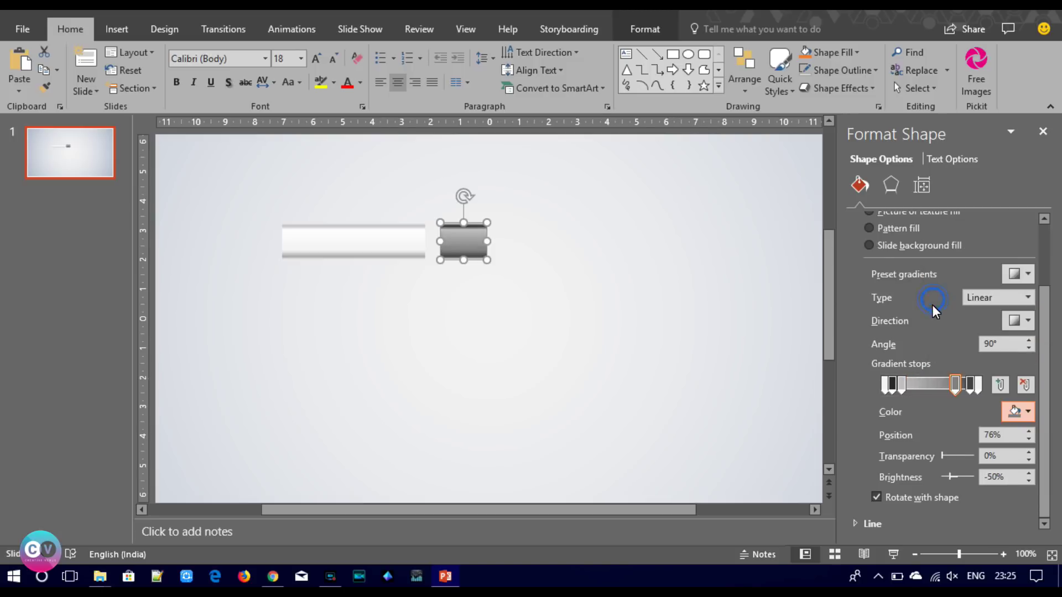
# Set the square's gradient direction to 270° and butt it flush against the bar's end.
pyautogui.click(1018, 321)
pyautogui.click(935, 390)
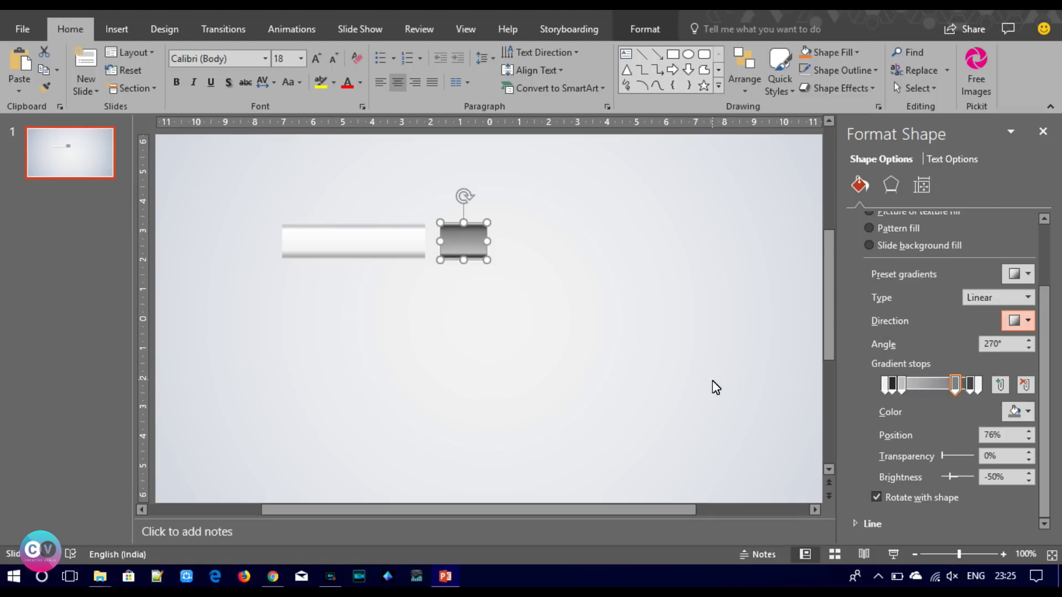
pyautogui.click(664, 365)
pyautogui.moveTo(471, 242); pyautogui.dragTo(454, 249)
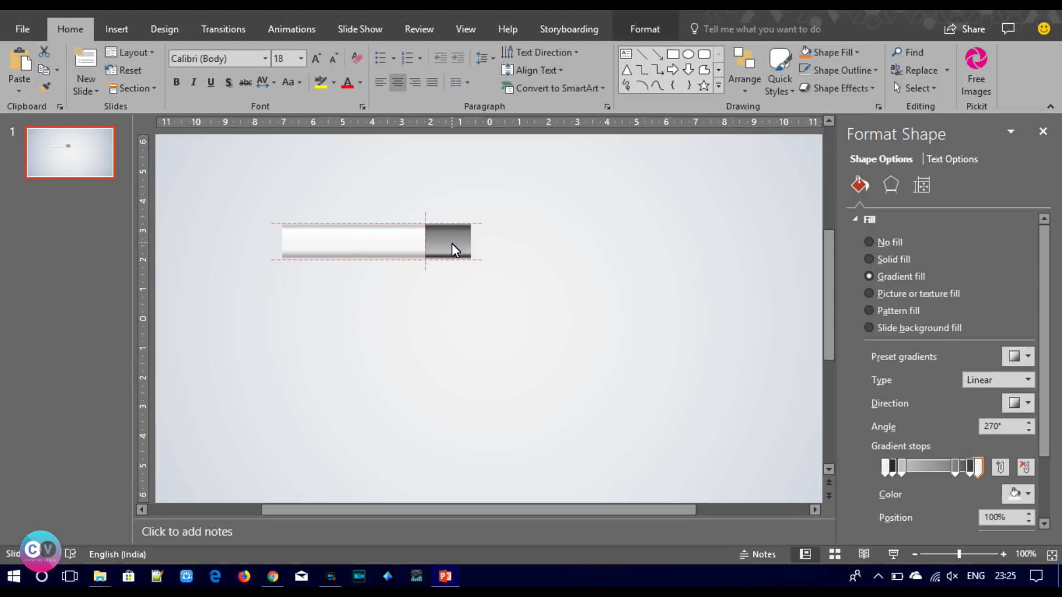
# Group the bar and its dark cap with Ctrl+G and shift the group right.
pyautogui.click(464, 304)
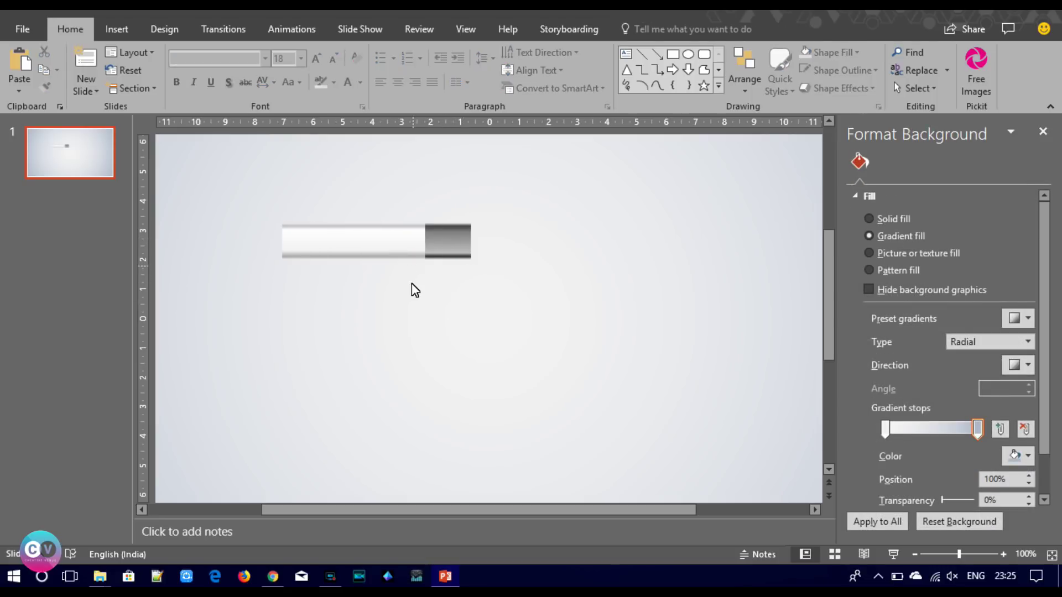
pyautogui.moveTo(257, 309); pyautogui.dragTo(534, 206)
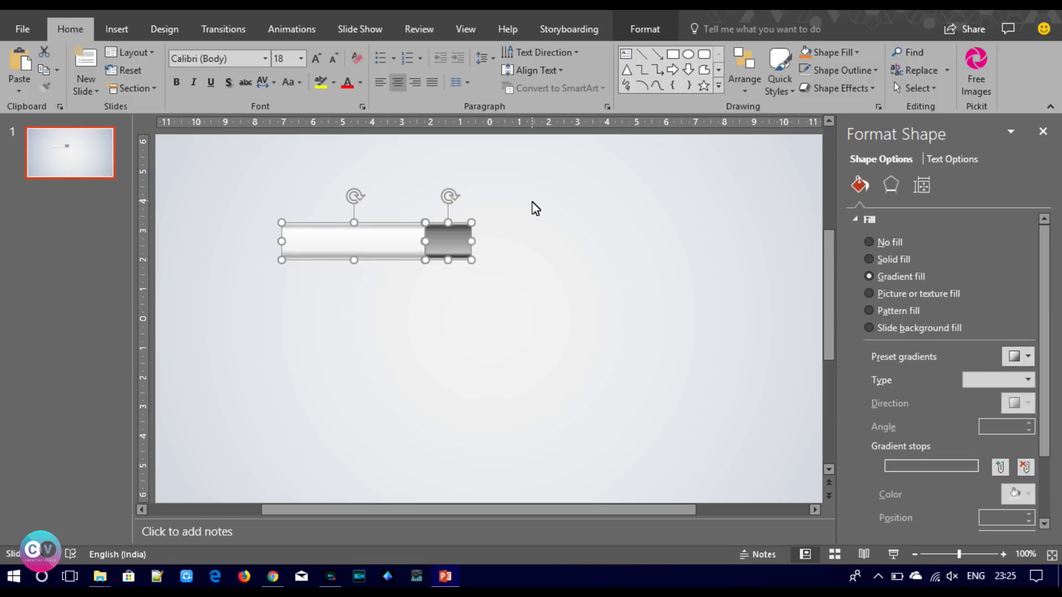
pyautogui.hotkey('ctrl', 'g')
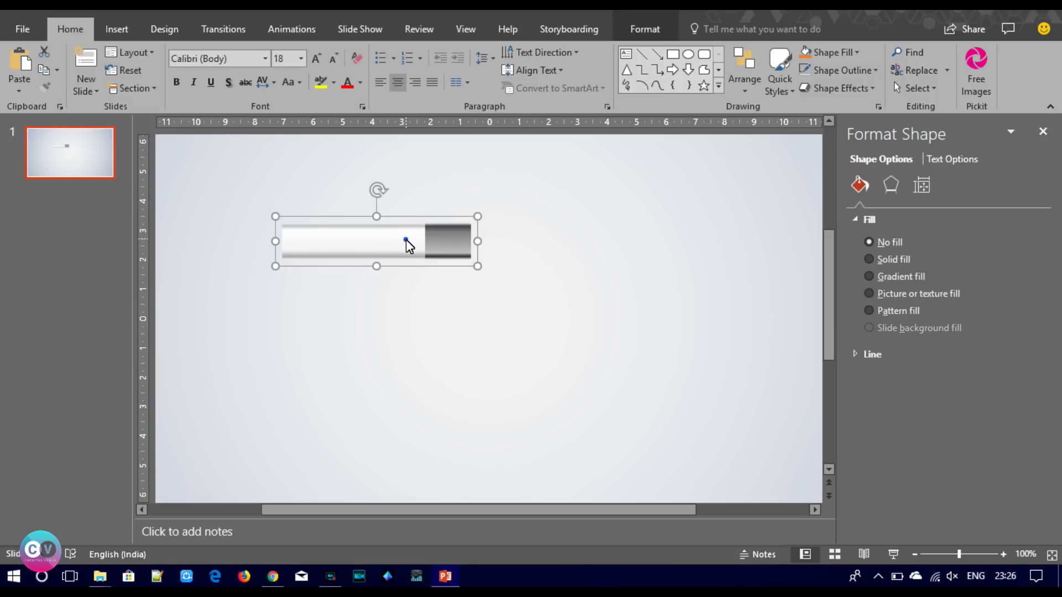
pyautogui.moveTo(407, 245); pyautogui.dragTo(485, 247)
pyautogui.click(522, 313)
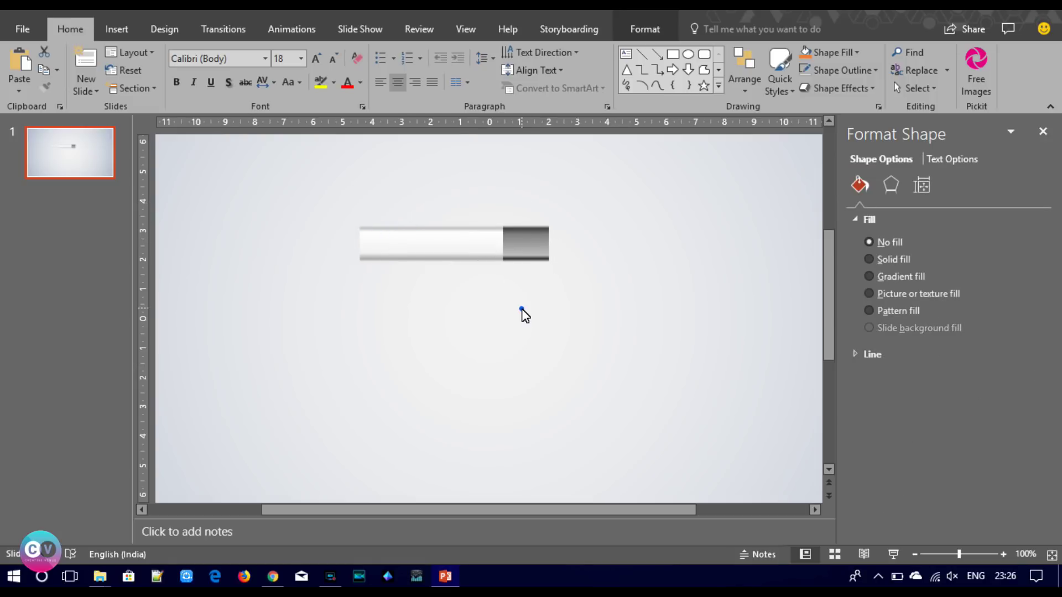
# Zoom out, stretch the grouped bar larger, and move it left and slightly up.
pyautogui.click(916, 555)
pyautogui.click(915, 554)
pyautogui.click(916, 555)
pyautogui.click(915, 554)
pyautogui.moveTo(393, 320); pyautogui.dragTo(612, 244)
pyautogui.moveTo(529, 298)
pyautogui.mouseDown()
pyautogui.moveTo(553, 317)
pyautogui.moveTo(538, 310)
pyautogui.mouseUp()
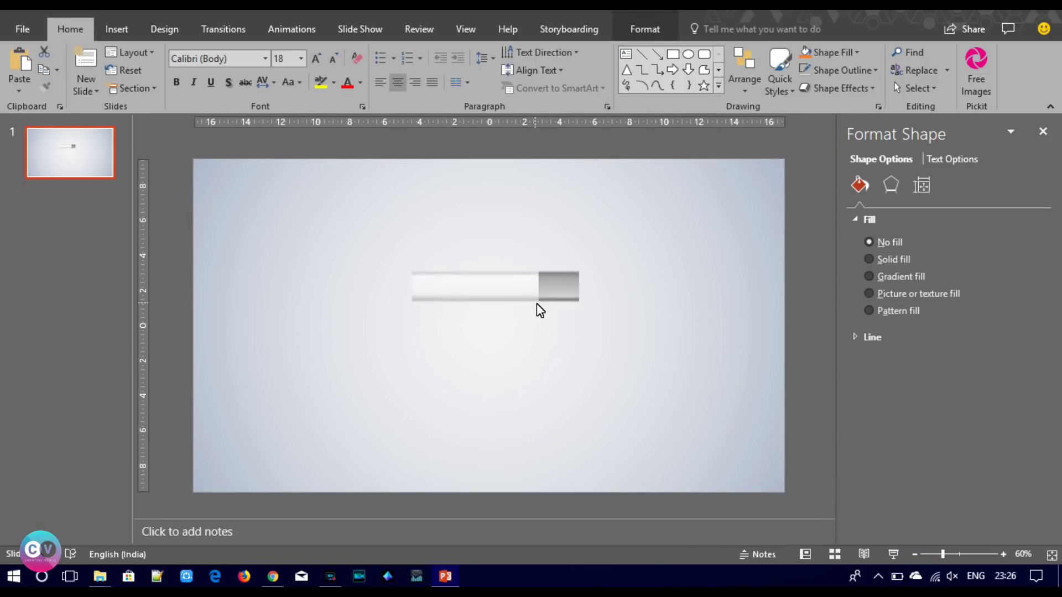
pyautogui.click(538, 346)
pyautogui.click(529, 291)
pyautogui.moveTo(530, 291)
pyautogui.mouseDown()
pyautogui.moveTo(509, 280)
pyautogui.moveTo(448, 287)
pyautogui.moveTo(458, 286)
pyautogui.mouseUp()
# Recolour a gradient stop on the white inner bar.
pyautogui.click(465, 281)
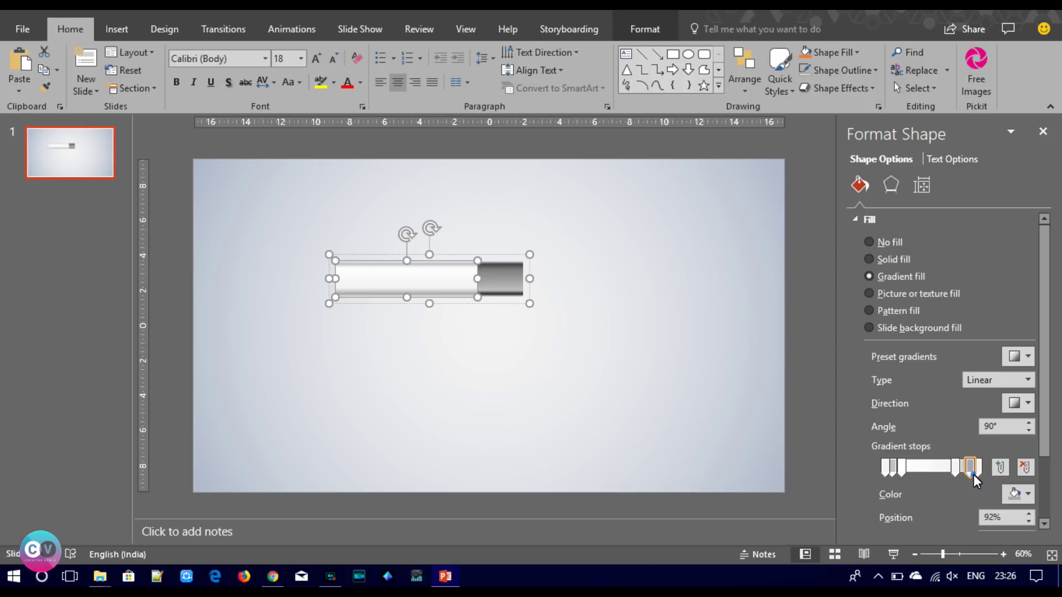
pyautogui.click(1019, 494)
pyautogui.click(933, 364)
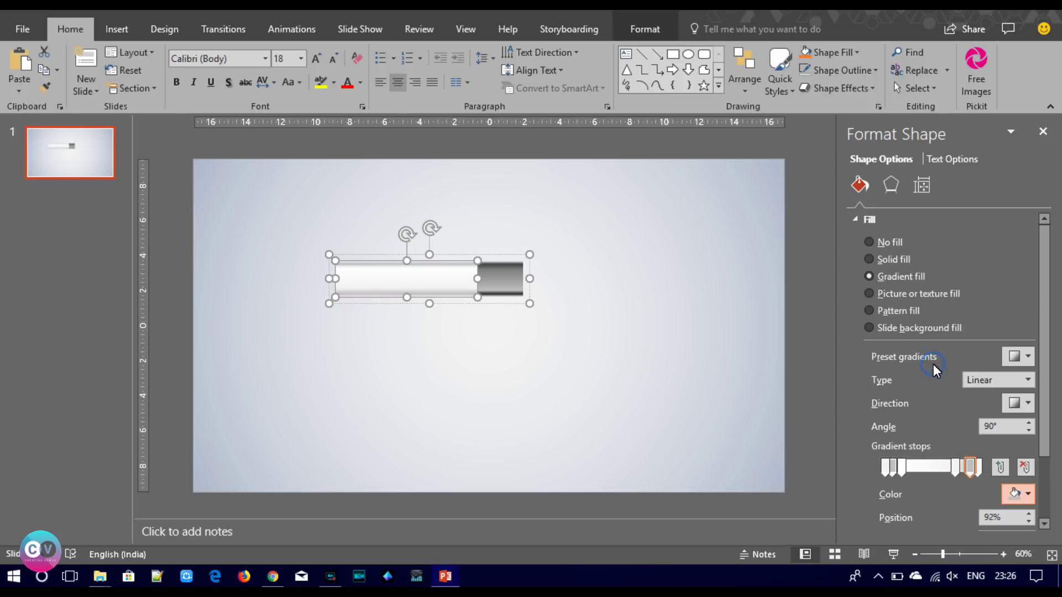
pyautogui.click(1019, 494)
pyautogui.click(932, 379)
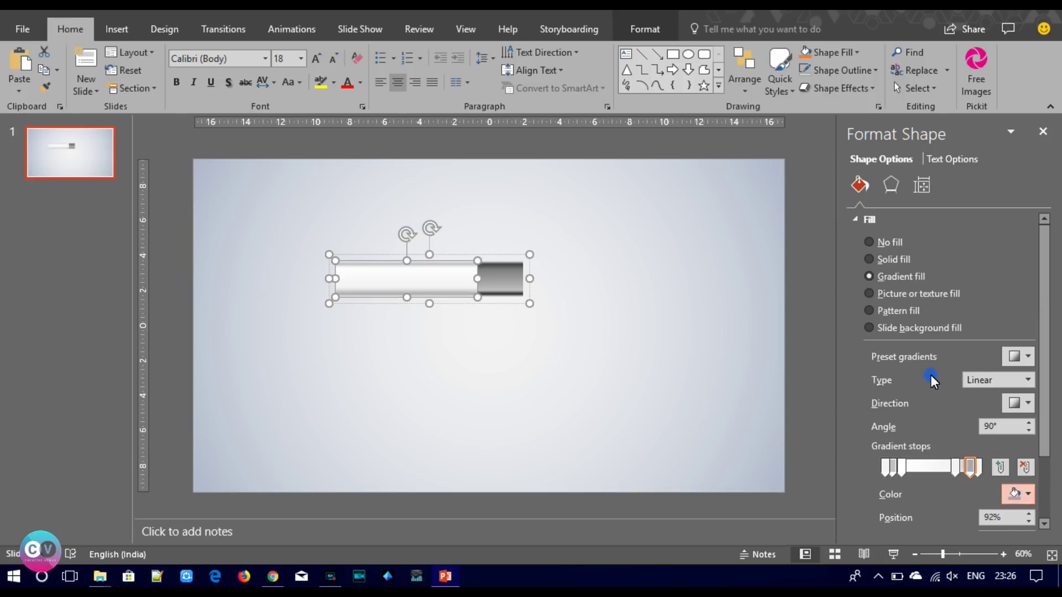
# Move a white-bar gradient stop to about 78% and recolour the 100% stop.
pyautogui.moveTo(955, 467); pyautogui.dragTo(955, 474)
pyautogui.click(978, 470)
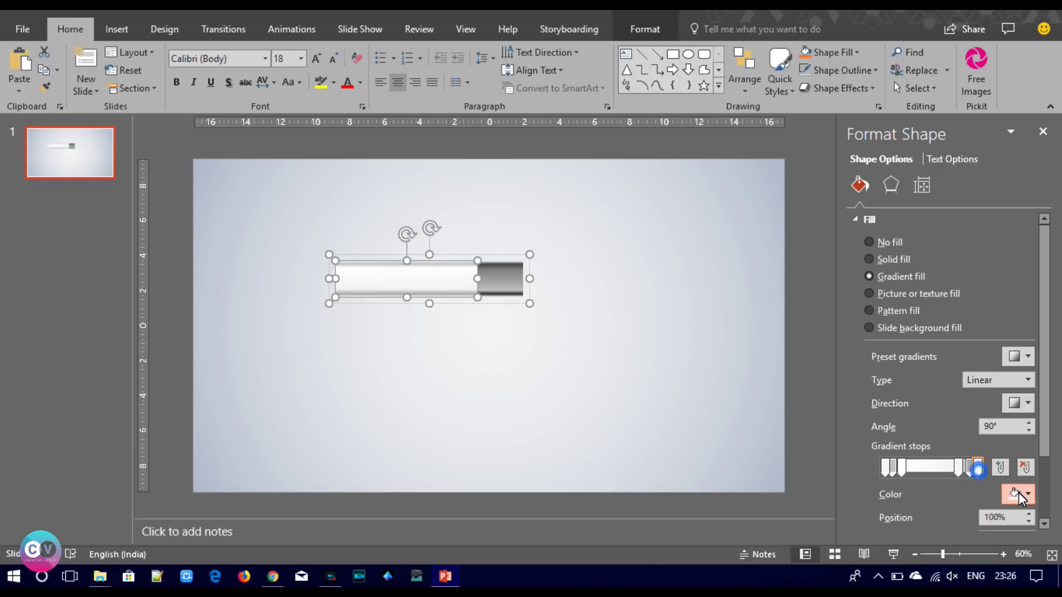
pyautogui.click(1019, 494)
pyautogui.click(933, 343)
pyautogui.moveTo(960, 467); pyautogui.dragTo(953, 471)
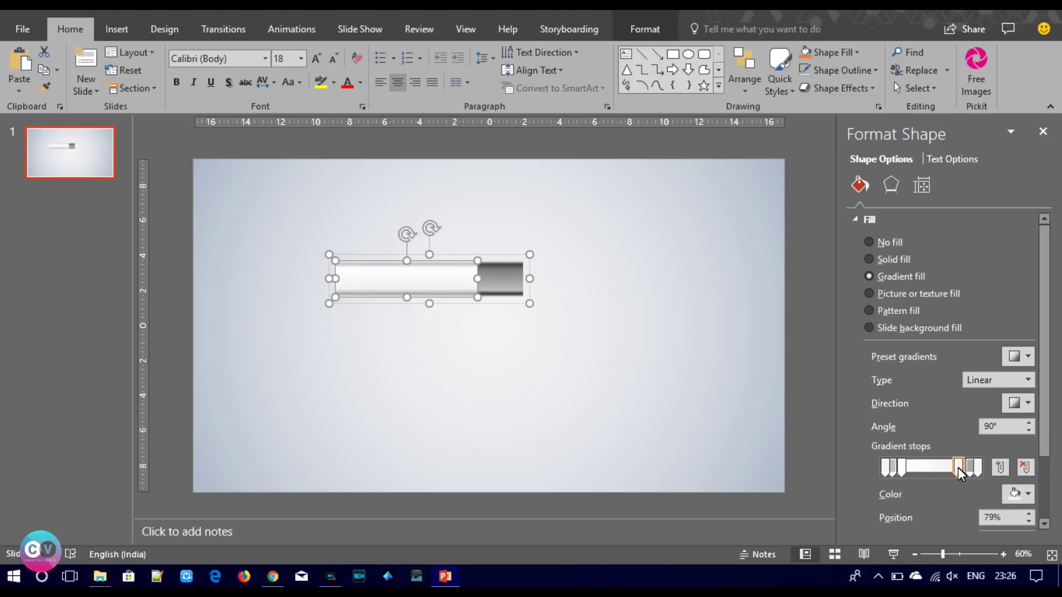
pyautogui.click(664, 380)
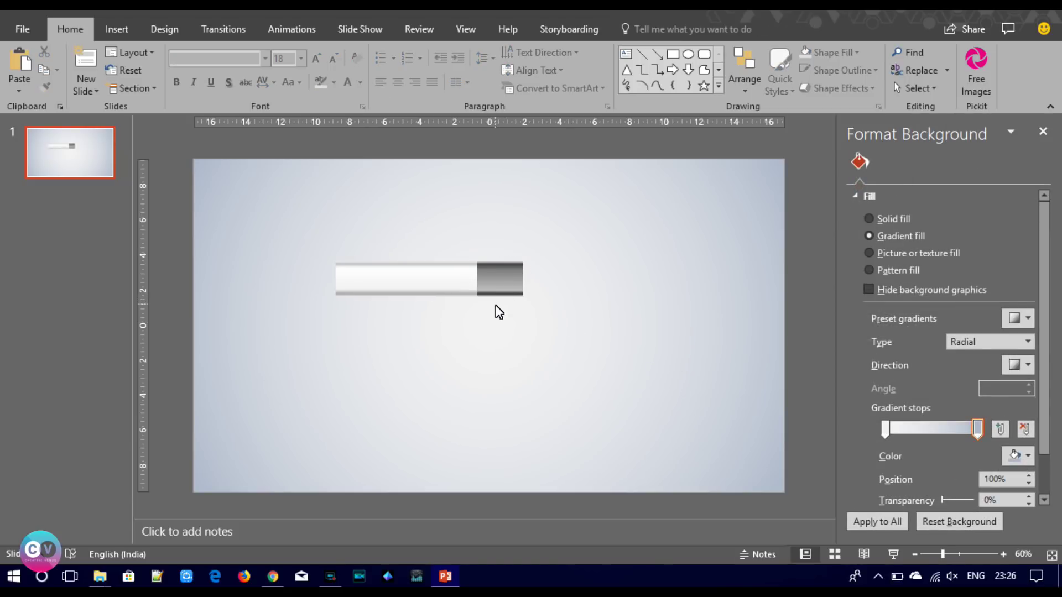
pyautogui.click(441, 274)
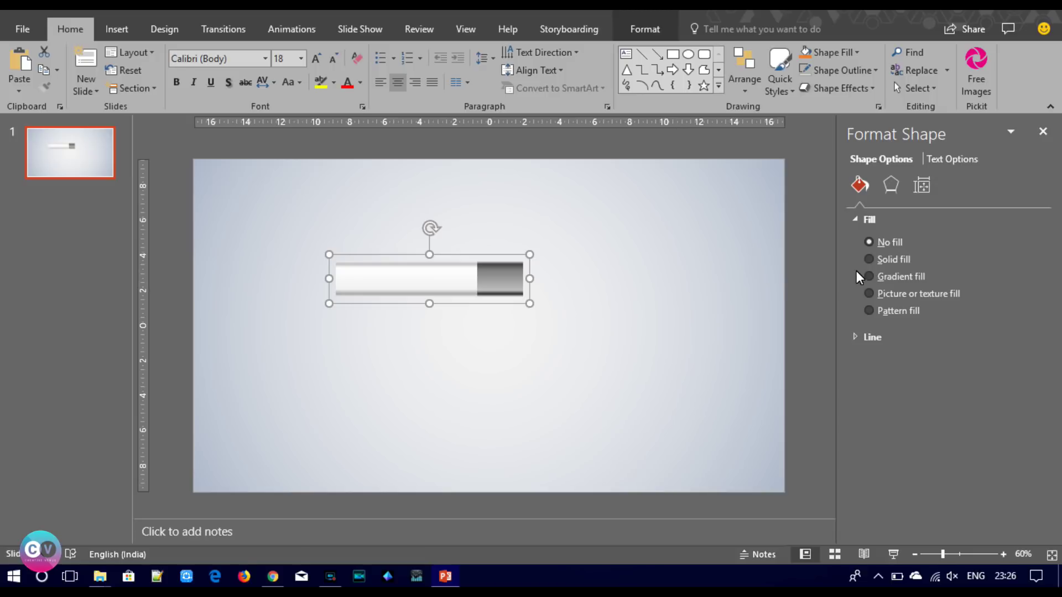
# Add an Offset: Bottom Right shadow with 15 pt blur and 102% size.
pyautogui.click(891, 185)
pyautogui.click(1017, 240)
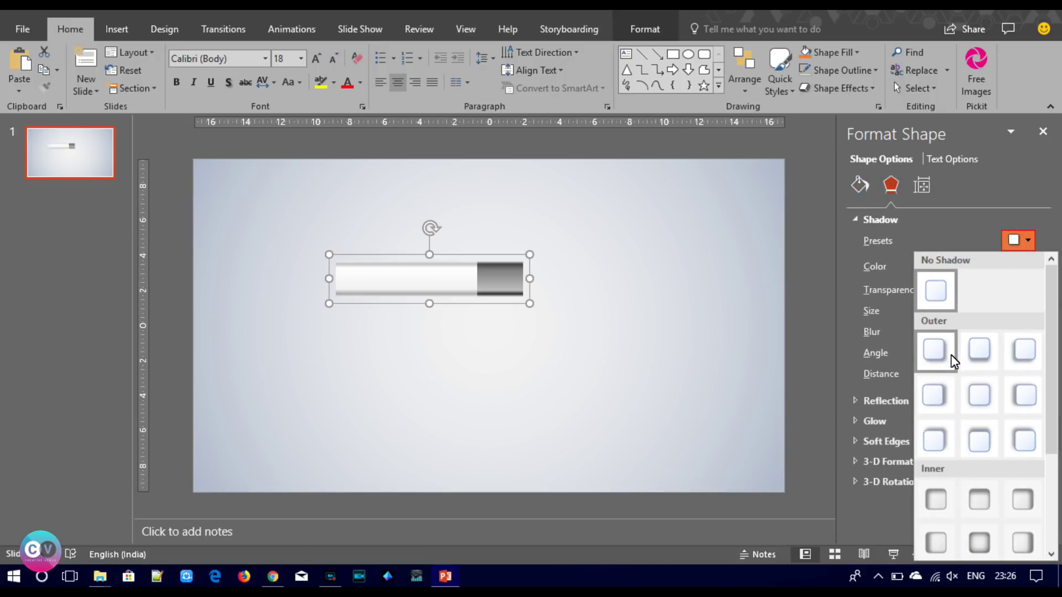
pyautogui.click(942, 360)
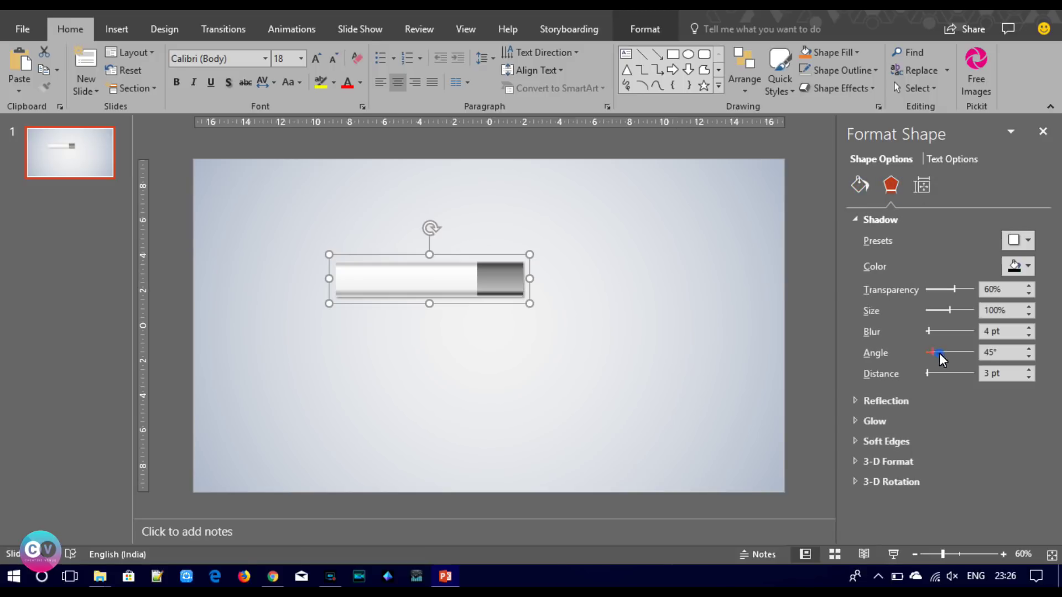
pyautogui.moveTo(929, 331); pyautogui.dragTo(933, 334)
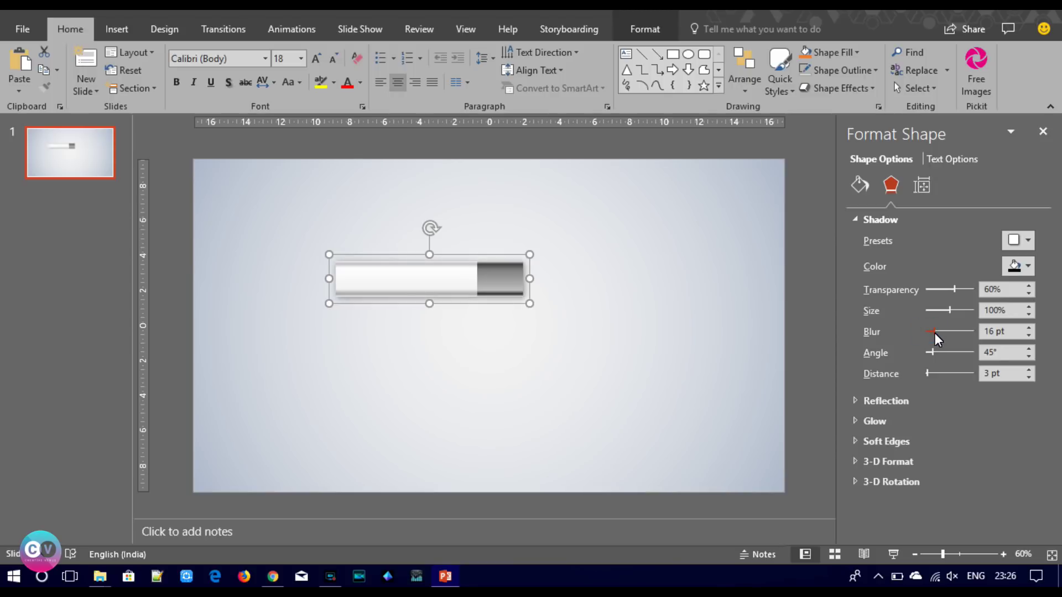
pyautogui.click(1028, 307)
pyautogui.click(1029, 308)
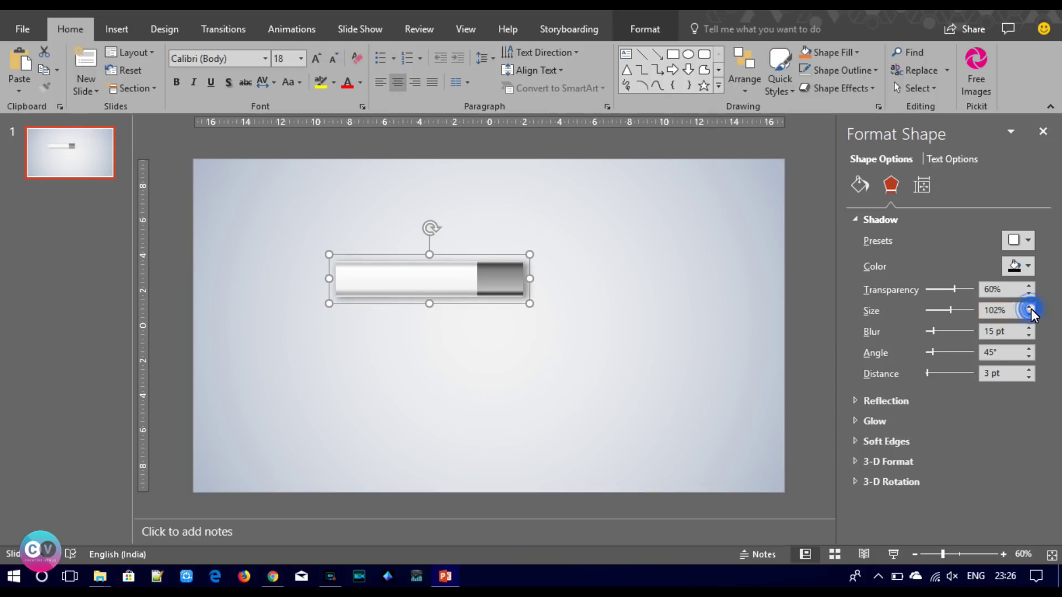
# Move the shadowed bar to the right and slightly up.
pyautogui.click(645, 29)
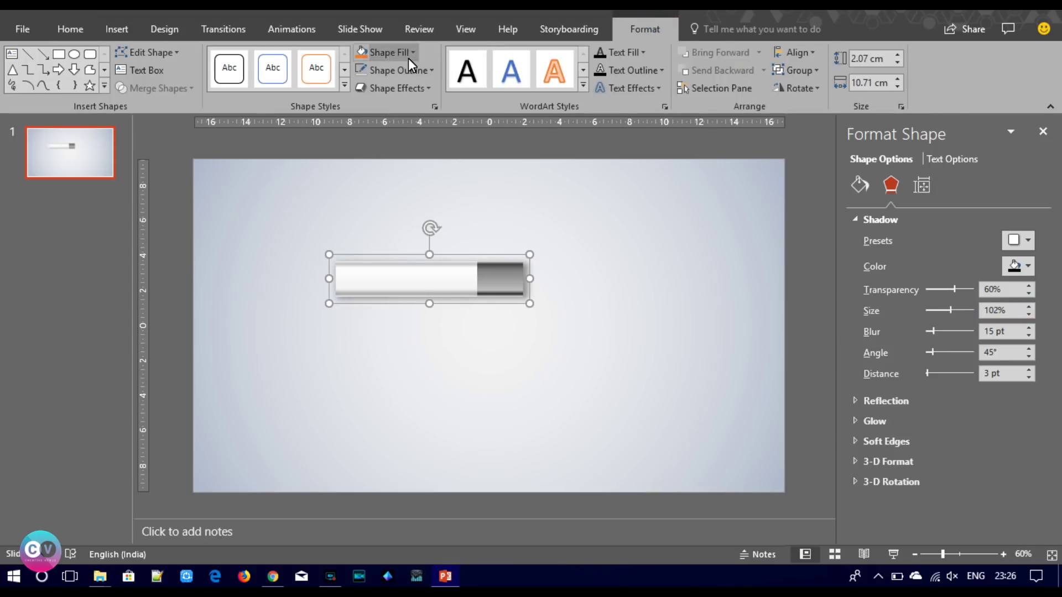
pyautogui.click(637, 261)
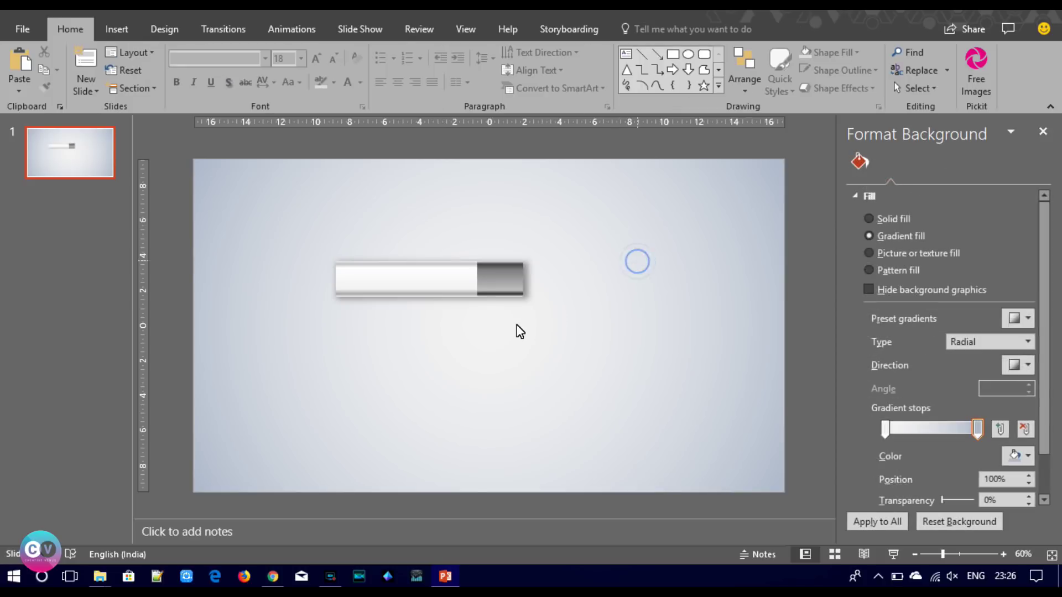
pyautogui.moveTo(462, 294); pyautogui.dragTo(597, 282)
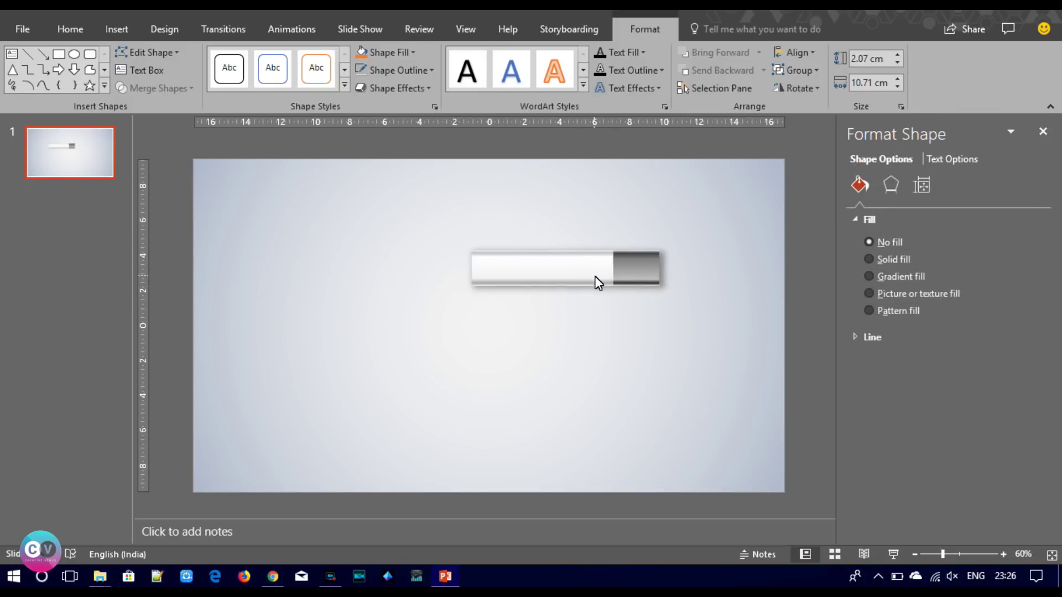
# Copy the white bar and paste the duplicate to the left of the original.
pyautogui.click(550, 329)
pyautogui.click(526, 274)
pyautogui.keyDown('shift'); pyautogui.click(517, 275); pyautogui.keyUp('shift')
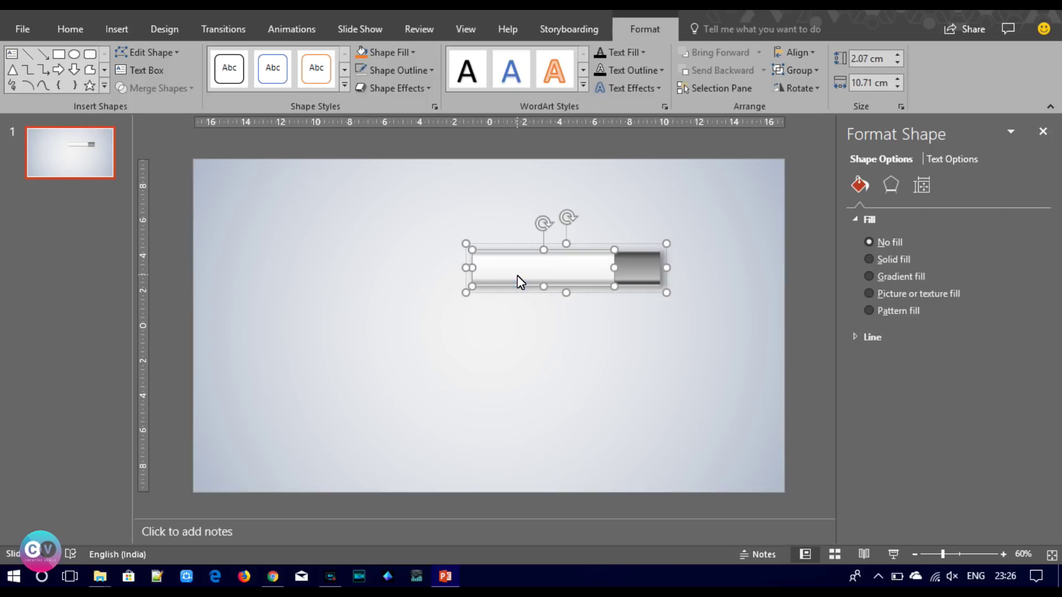
pyautogui.hotkey('ctrl', 'c')
pyautogui.hotkey('ctrl', 'v')
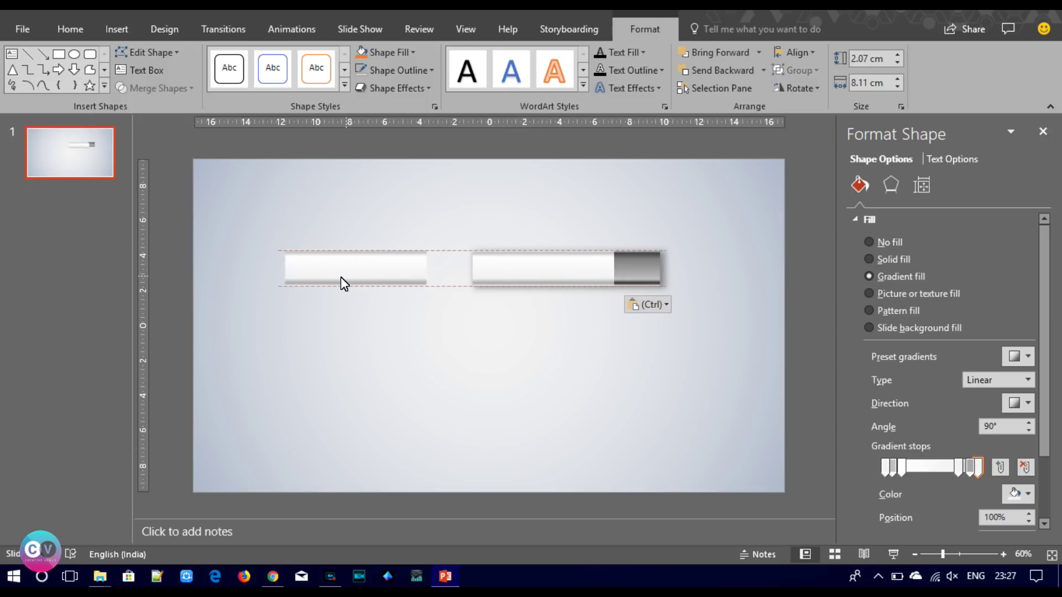
pyautogui.moveTo(516, 275); pyautogui.dragTo(321, 277)
# Resize the copy to 10.25 cm wide and 2.4 cm tall, aligned beside the original.
pyautogui.moveTo(419, 268); pyautogui.dragTo(455, 268)
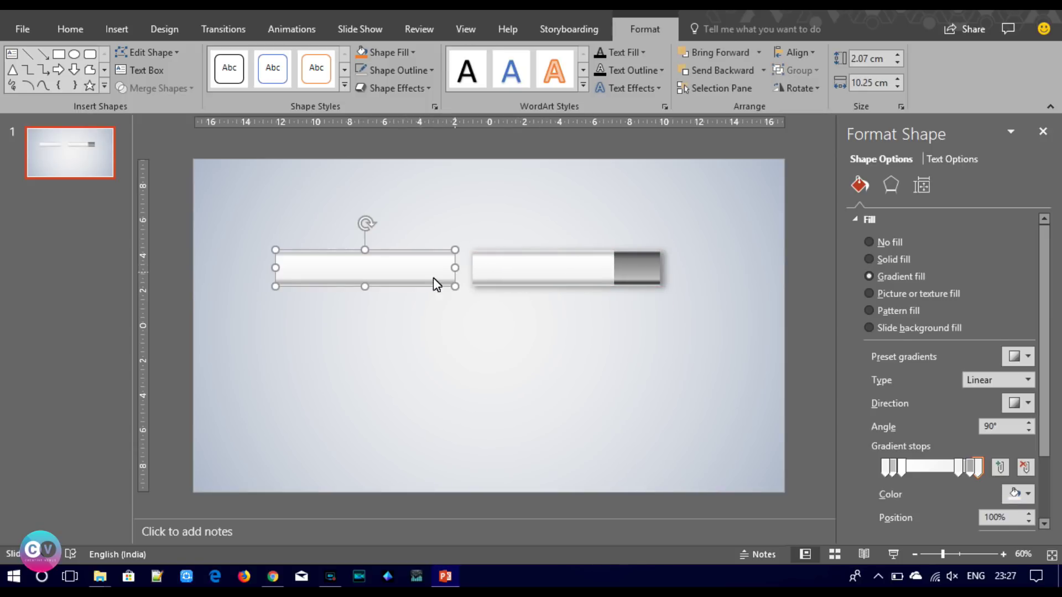
pyautogui.click(374, 314)
pyautogui.click(364, 269)
pyautogui.click(898, 54)
pyautogui.click(898, 55)
pyautogui.click(898, 55)
pyautogui.click(898, 55)
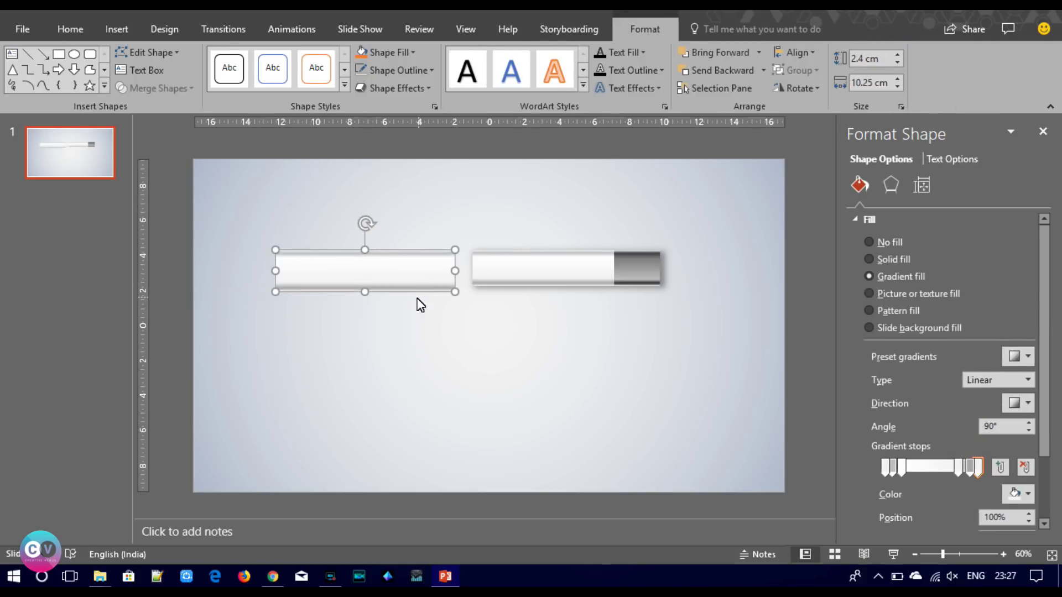
pyautogui.moveTo(414, 283); pyautogui.dragTo(481, 280)
pyautogui.moveTo(432, 286); pyautogui.dragTo(414, 285)
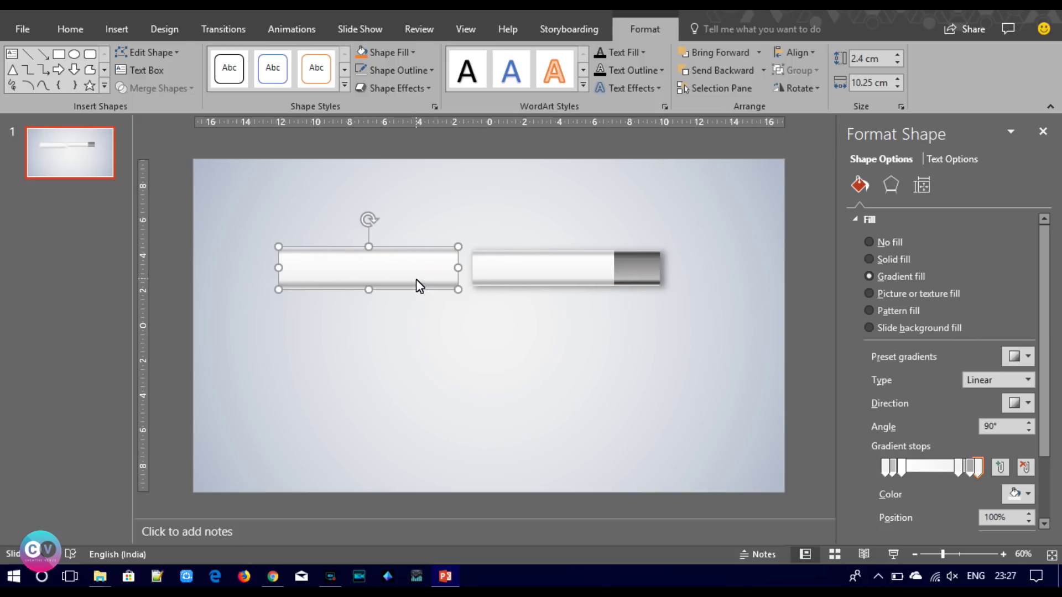
pyautogui.scroll(-3, 1044, 432)
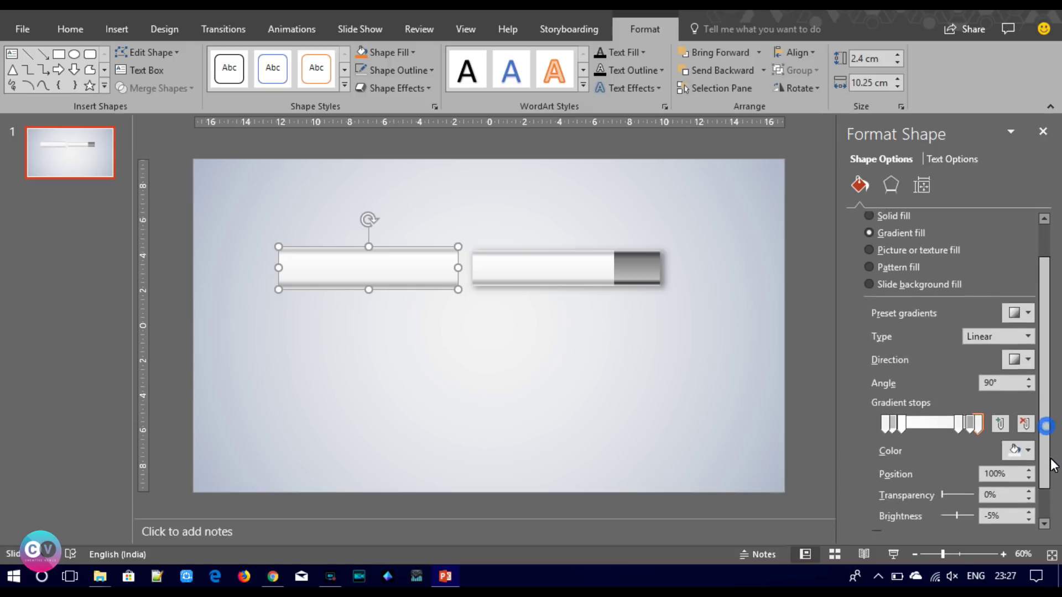
# Color the right-end and 8% gradient stops dark blue and the 79% stop Blue, Accent 5, Darker 25%.
pyautogui.click(959, 407)
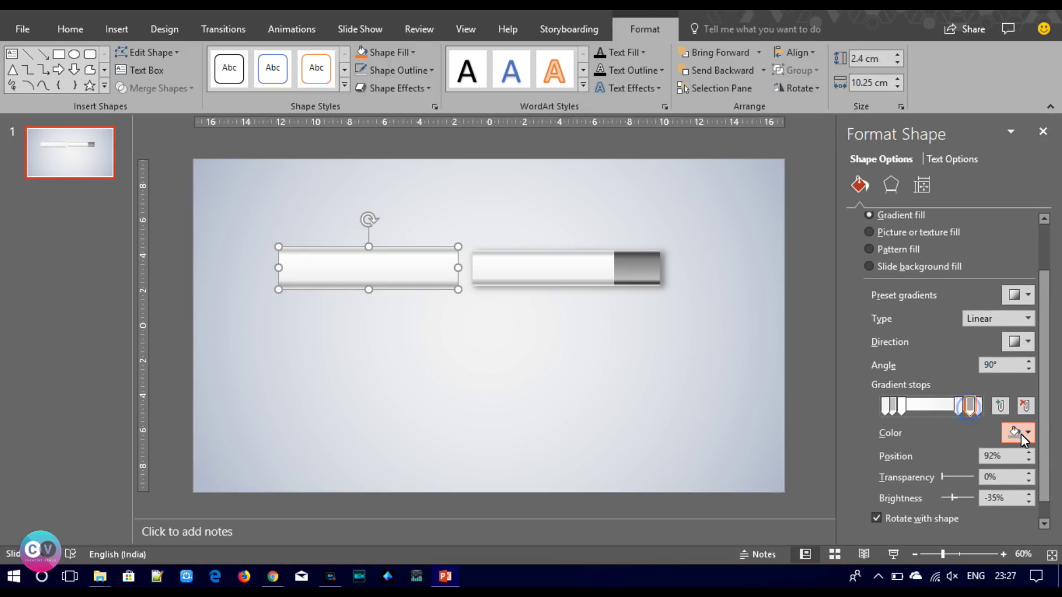
pyautogui.click(1021, 433)
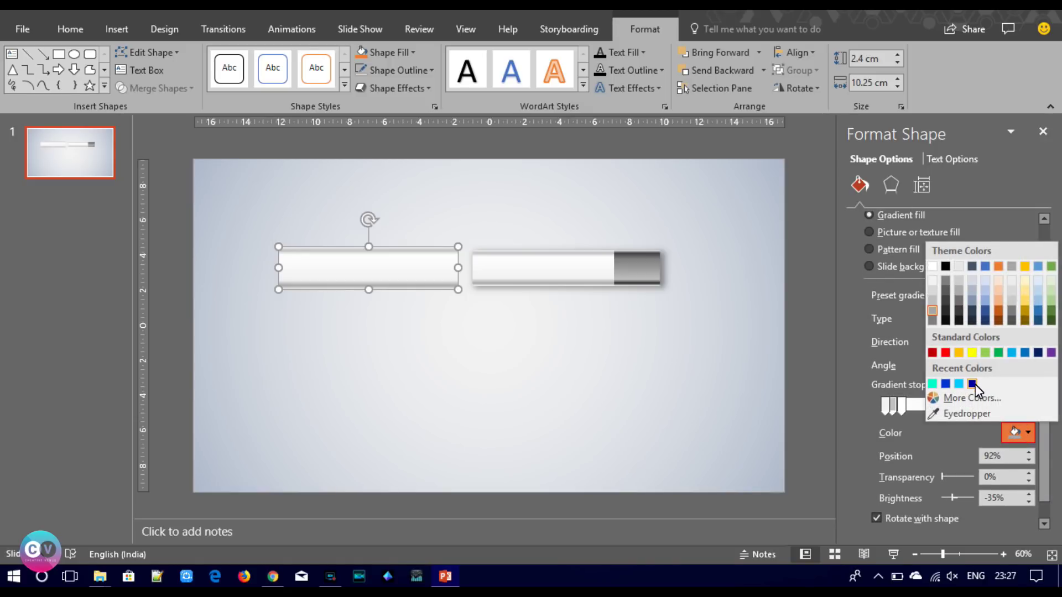
pyautogui.click(974, 384)
pyautogui.click(894, 412)
pyautogui.click(1017, 435)
pyautogui.click(960, 384)
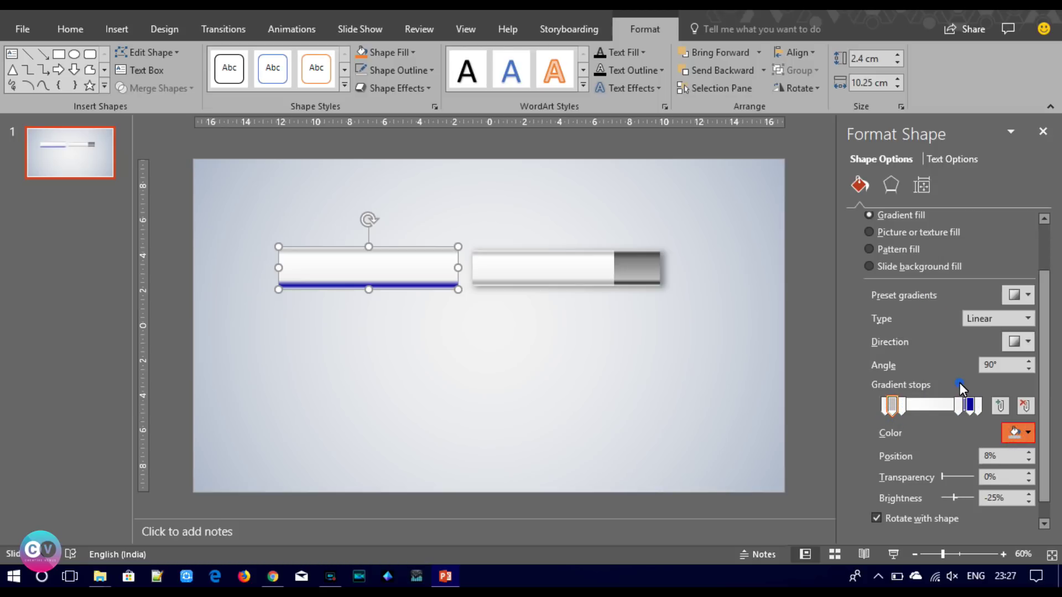
pyautogui.click(957, 408)
pyautogui.click(1023, 434)
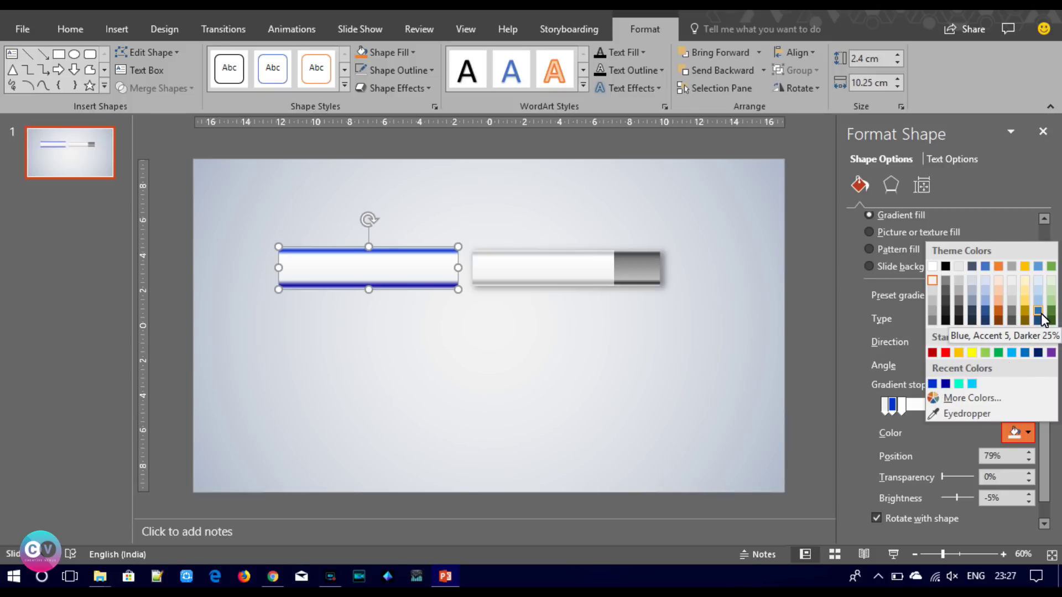
pyautogui.click(1039, 312)
# Try light blue, then a custom bright blue, on the 18% stop, undoing both.
pyautogui.click(902, 407)
pyautogui.click(1020, 435)
pyautogui.click(1012, 353)
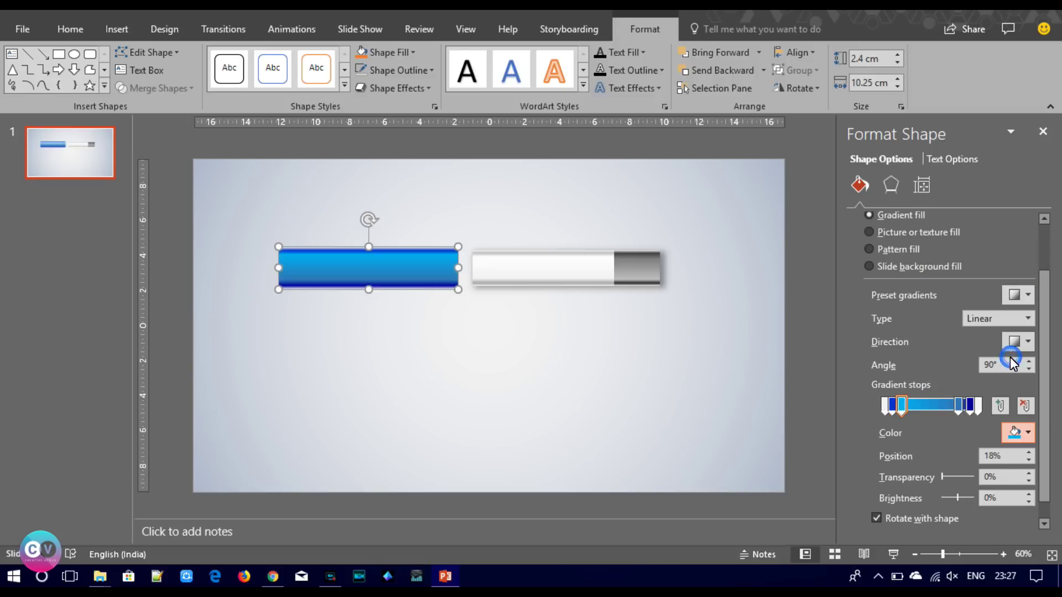
pyautogui.hotkey('ctrl', 'z')
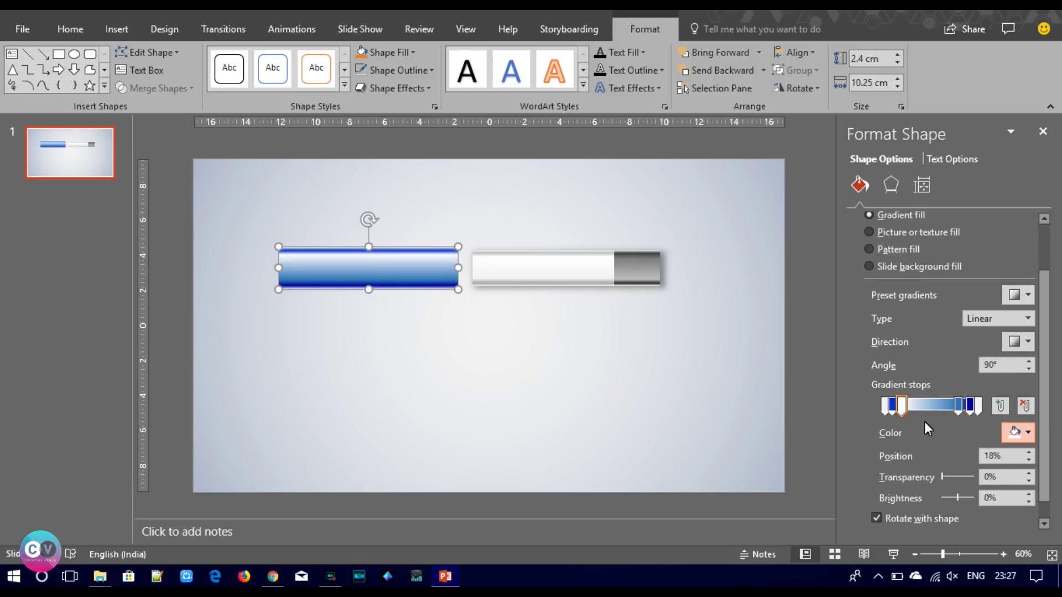
pyautogui.click(1022, 434)
pyautogui.click(970, 396)
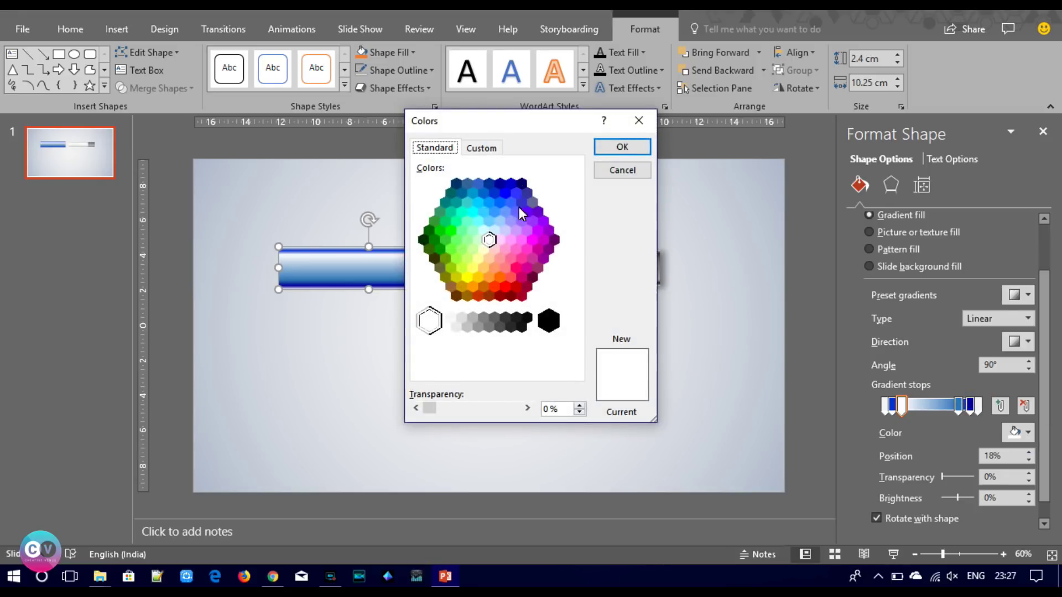
pyautogui.click(492, 210)
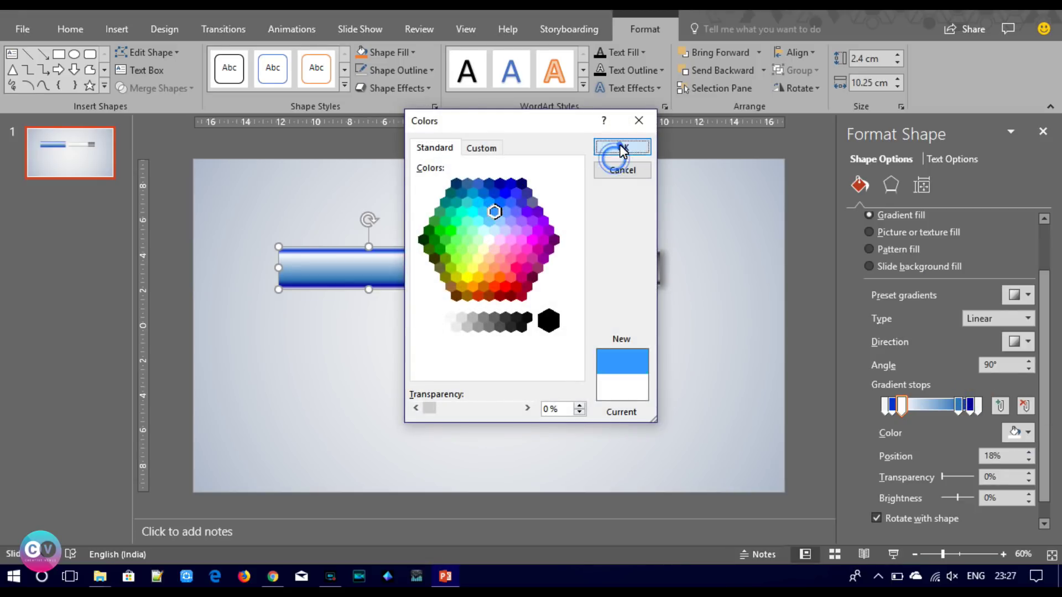
pyautogui.click(618, 149)
pyautogui.click(559, 347)
pyautogui.hotkey('ctrl', 'z')
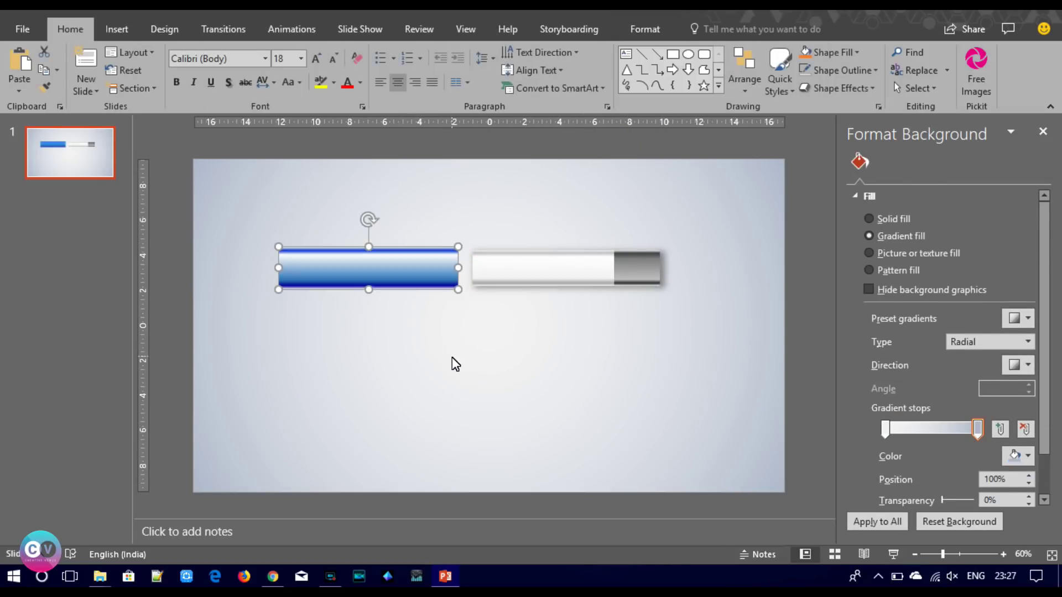
# Give the 18% middle stop a light cyan custom colour and check the glossy result.
pyautogui.click(901, 466)
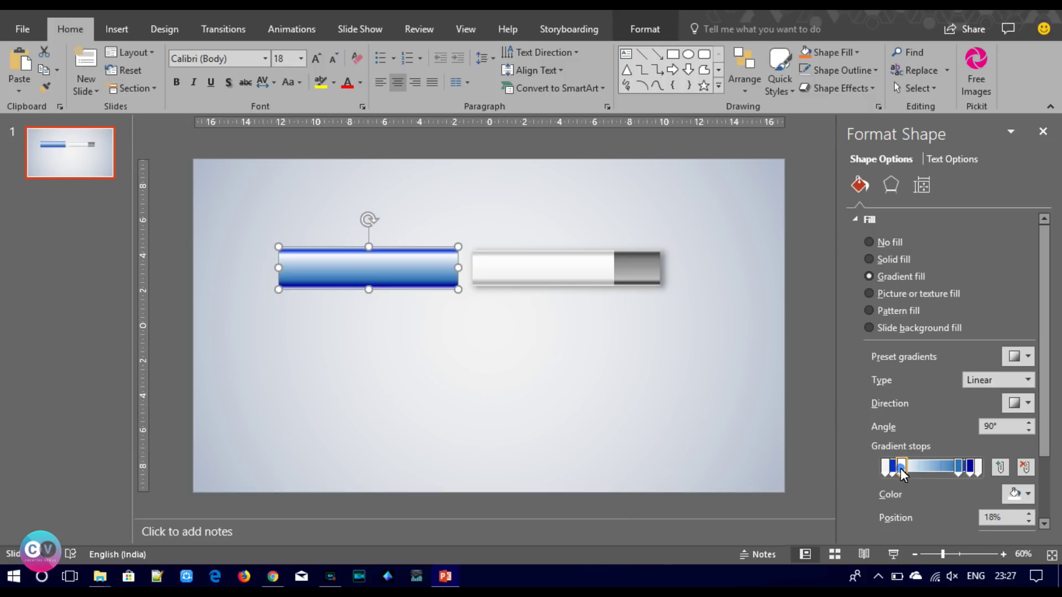
pyautogui.click(1017, 493)
pyautogui.click(972, 459)
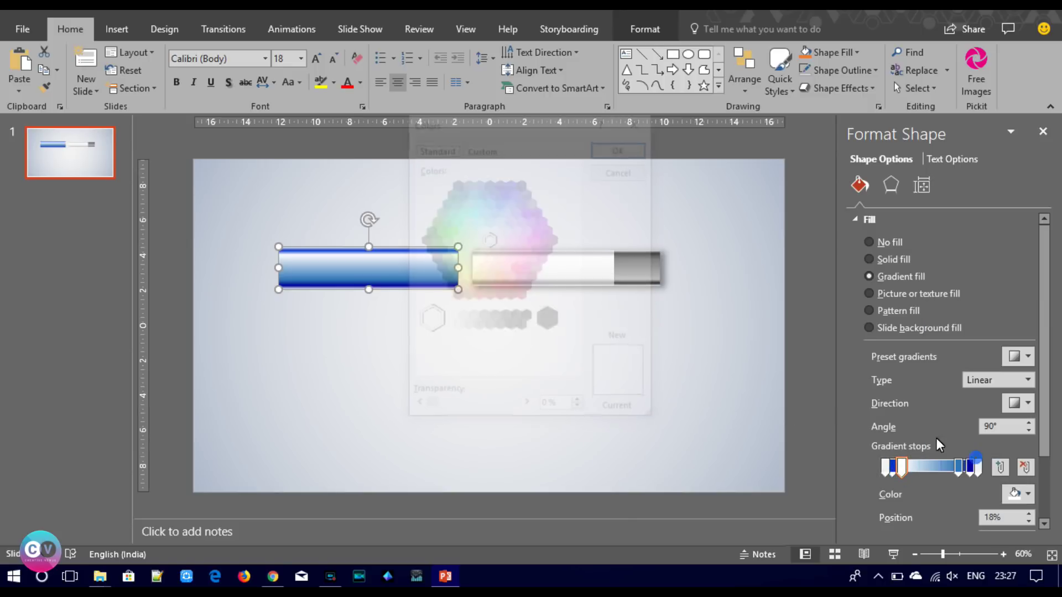
pyautogui.click(475, 205)
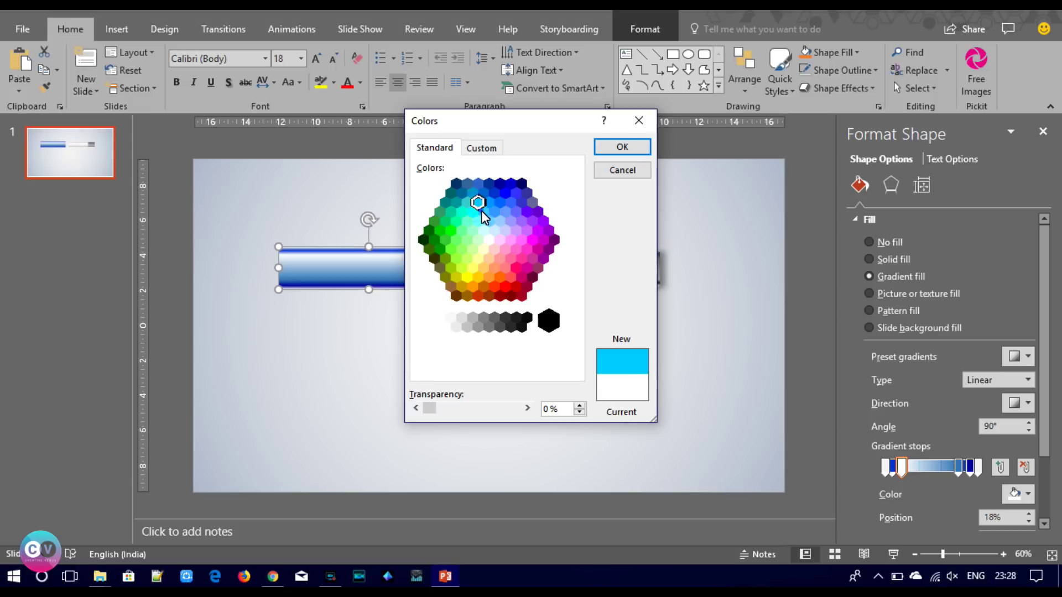
pyautogui.click(484, 212)
pyautogui.click(624, 148)
pyautogui.click(533, 368)
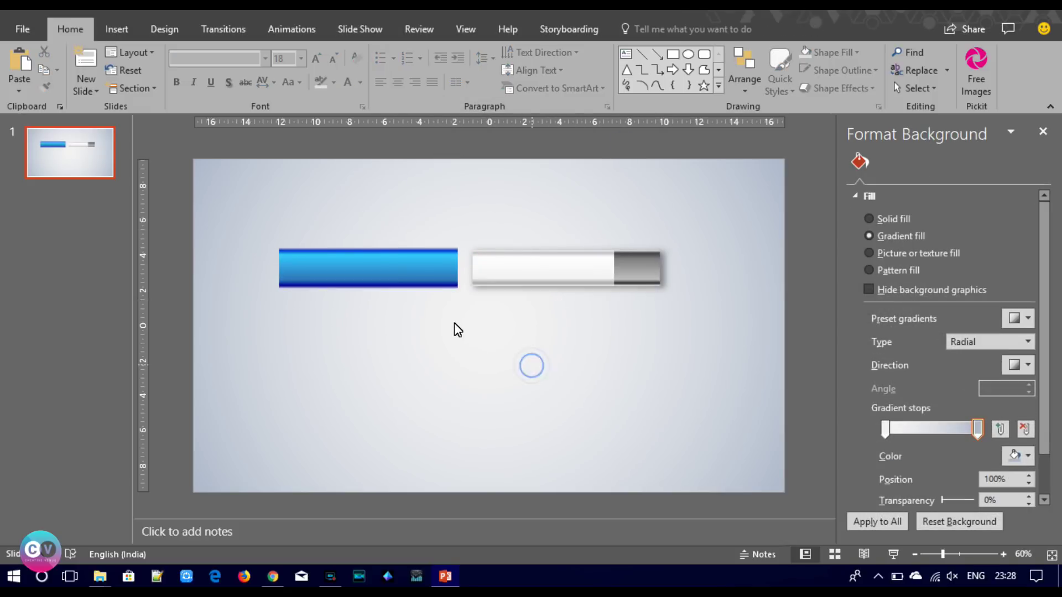
pyautogui.click(484, 281)
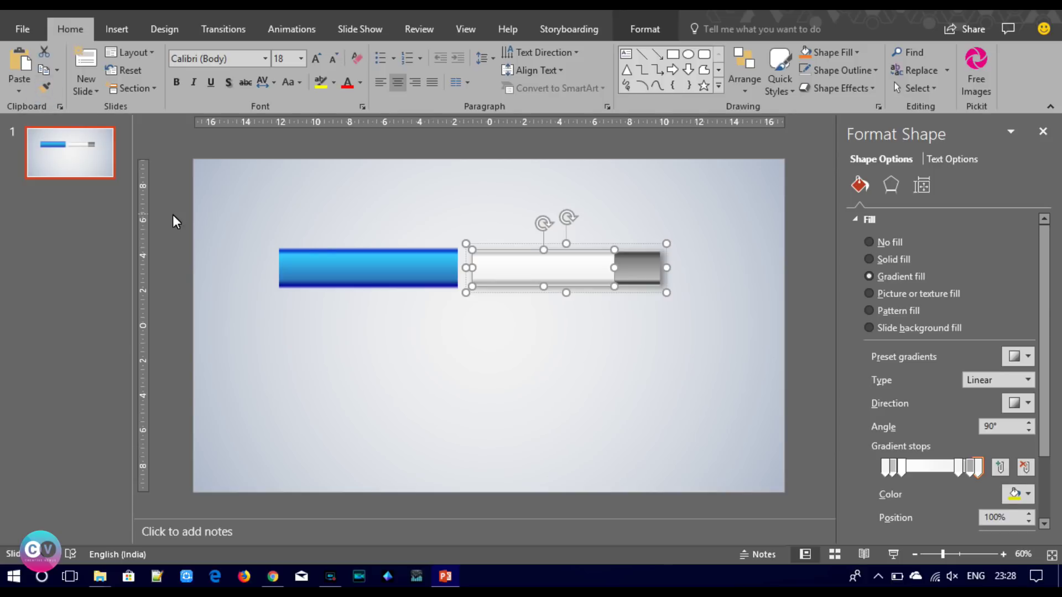
# Give the blue bar an outer shadow with a softer, larger blur.
pyautogui.click(324, 258)
pyautogui.click(895, 190)
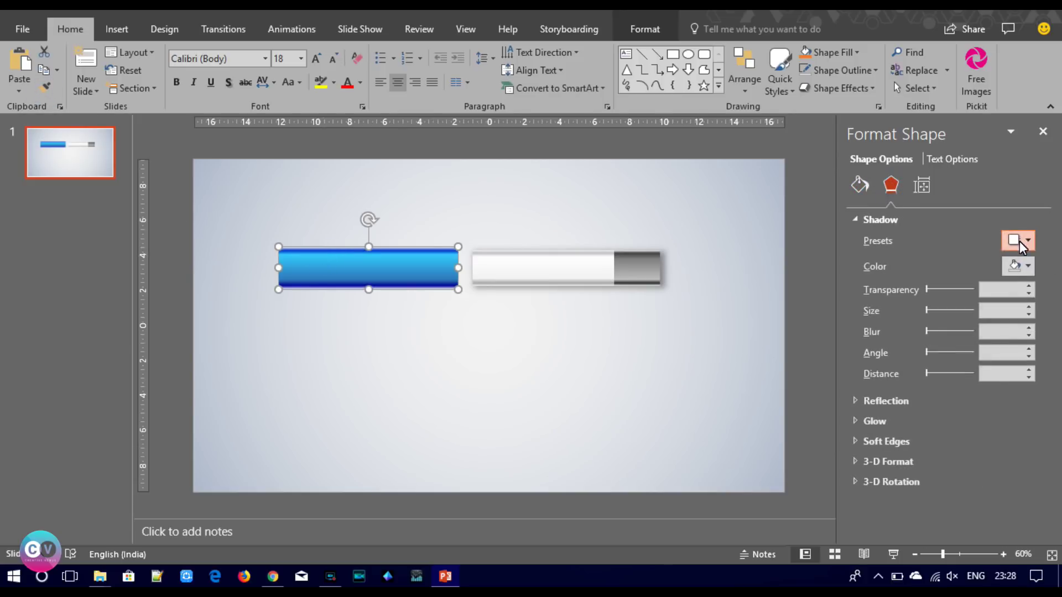
pyautogui.click(1017, 241)
pyautogui.click(947, 352)
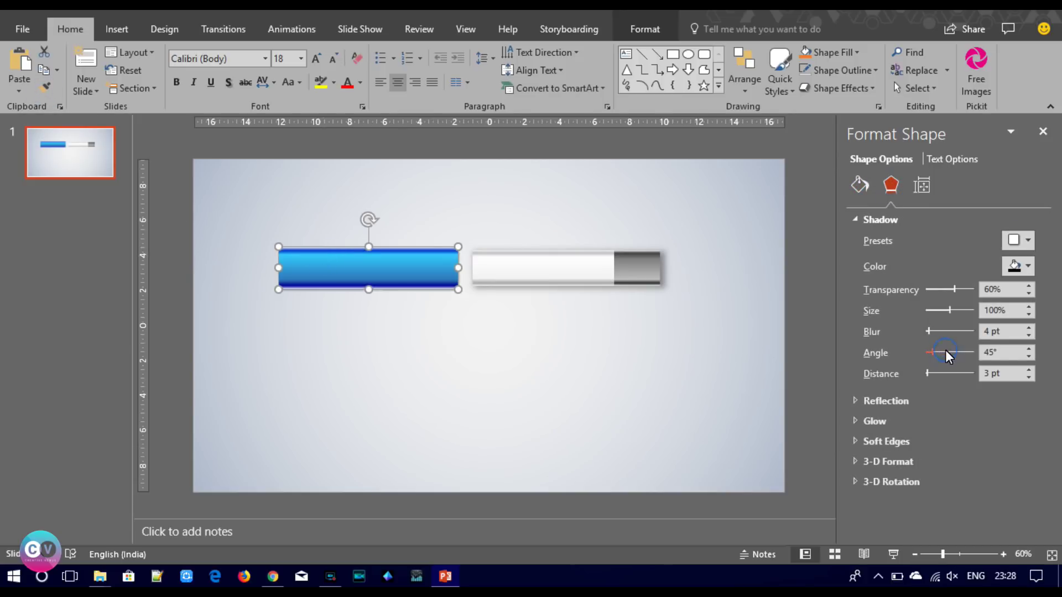
pyautogui.click(1018, 240)
pyautogui.click(941, 346)
pyautogui.moveTo(927, 330); pyautogui.dragTo(941, 332)
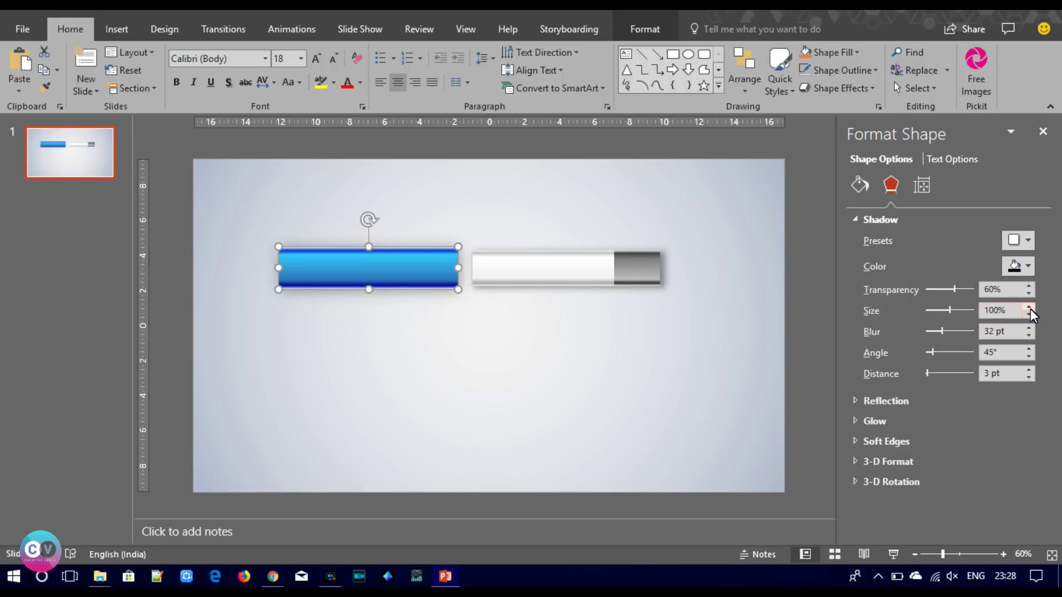
# Apply a new 3-D material to the blue bar.
pyautogui.click(891, 463)
pyautogui.moveTo(1042, 378); pyautogui.dragTo(907, 541)
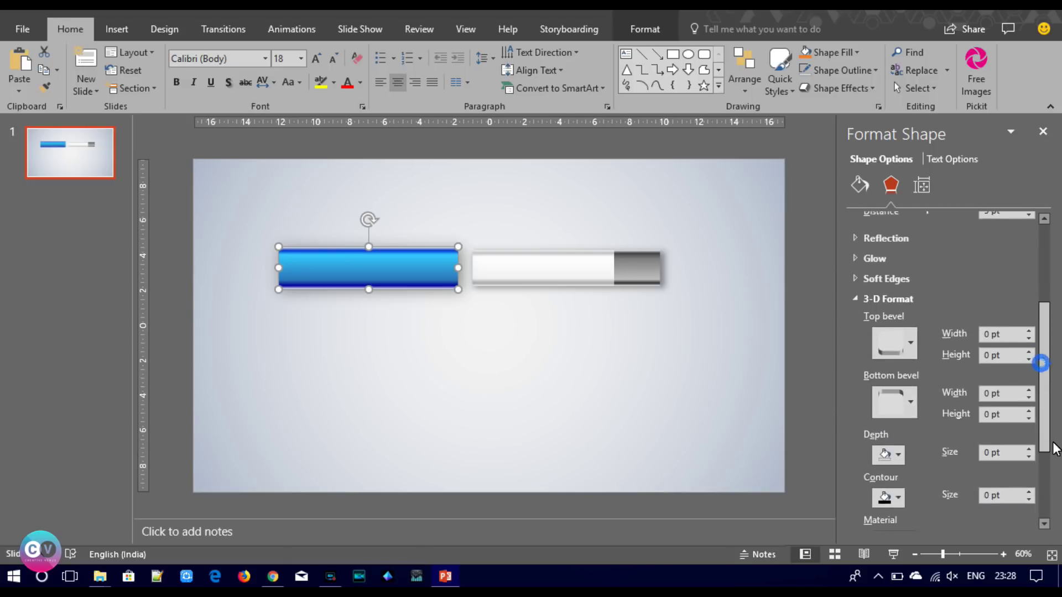
pyautogui.click(894, 408)
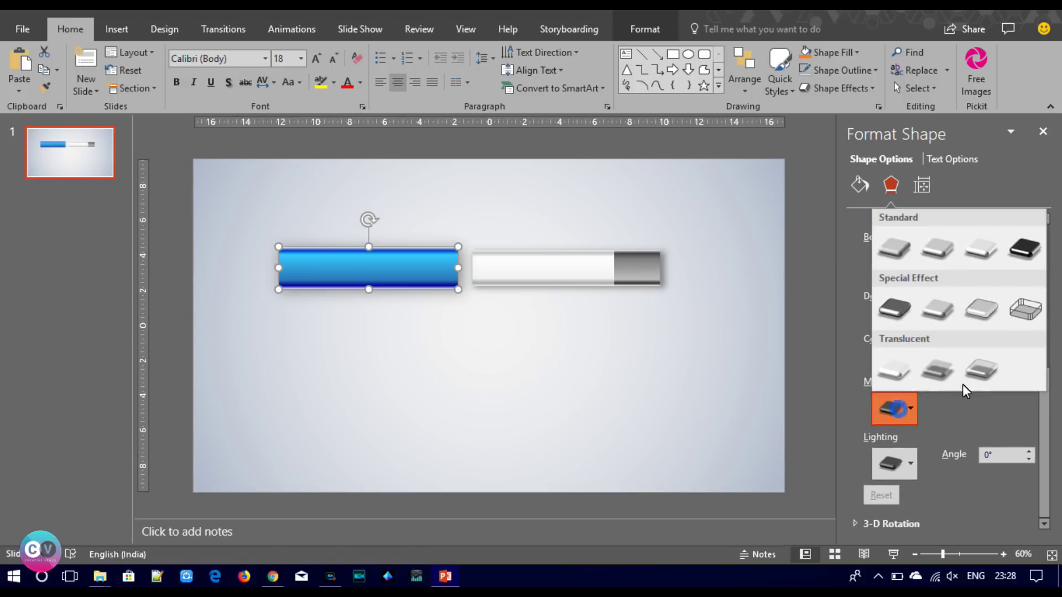
pyautogui.click(1026, 244)
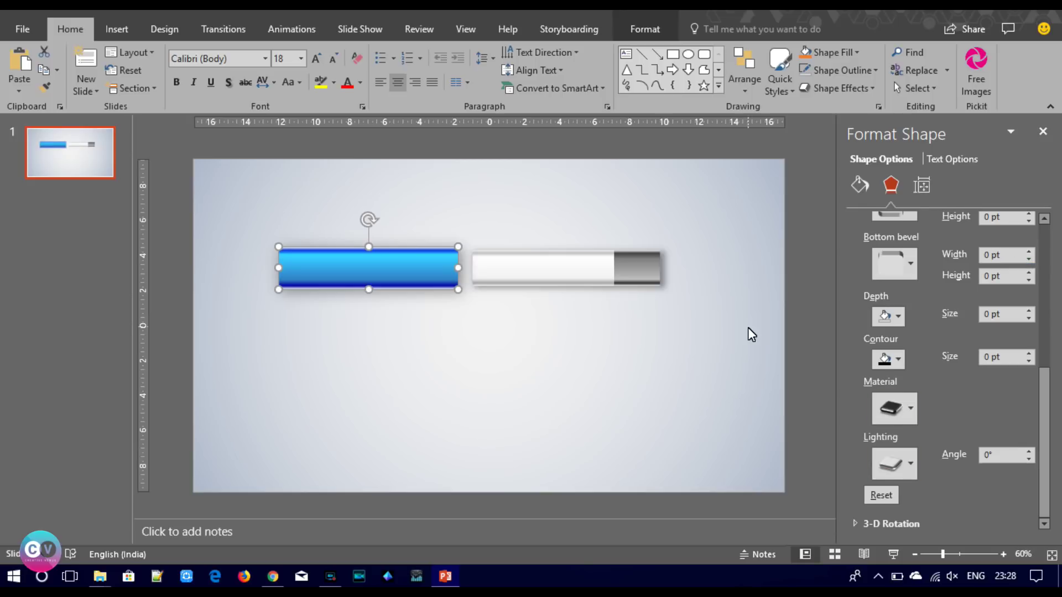
# Apply the dark 3-D material to both parts of the white bar.
pyautogui.click(573, 286)
pyautogui.keyDown('shift'); pyautogui.click(544, 273); pyautogui.keyUp('shift')
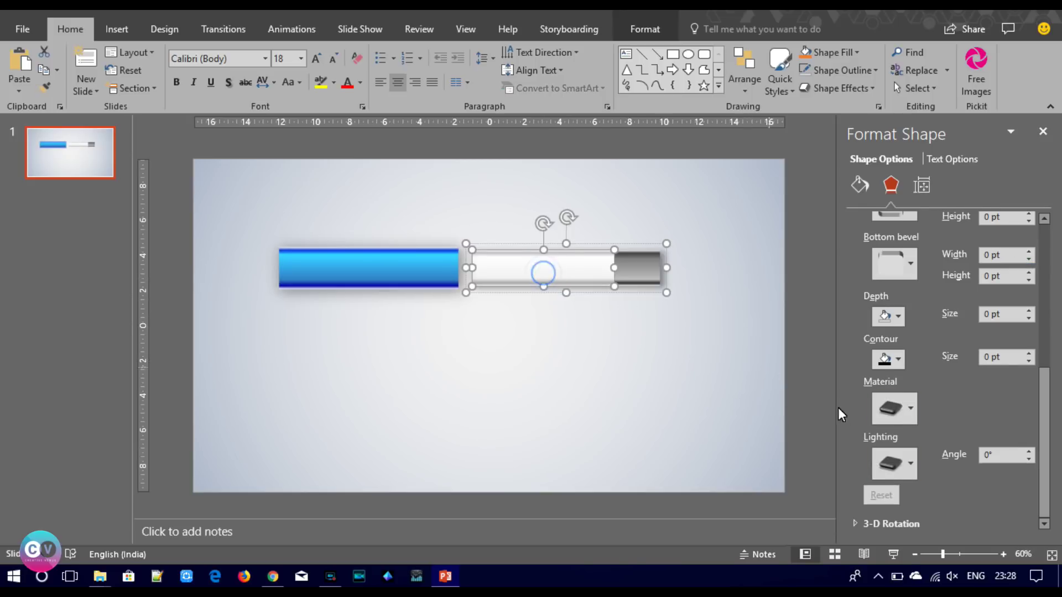
pyautogui.click(894, 409)
pyautogui.click(1025, 245)
pyautogui.click(716, 330)
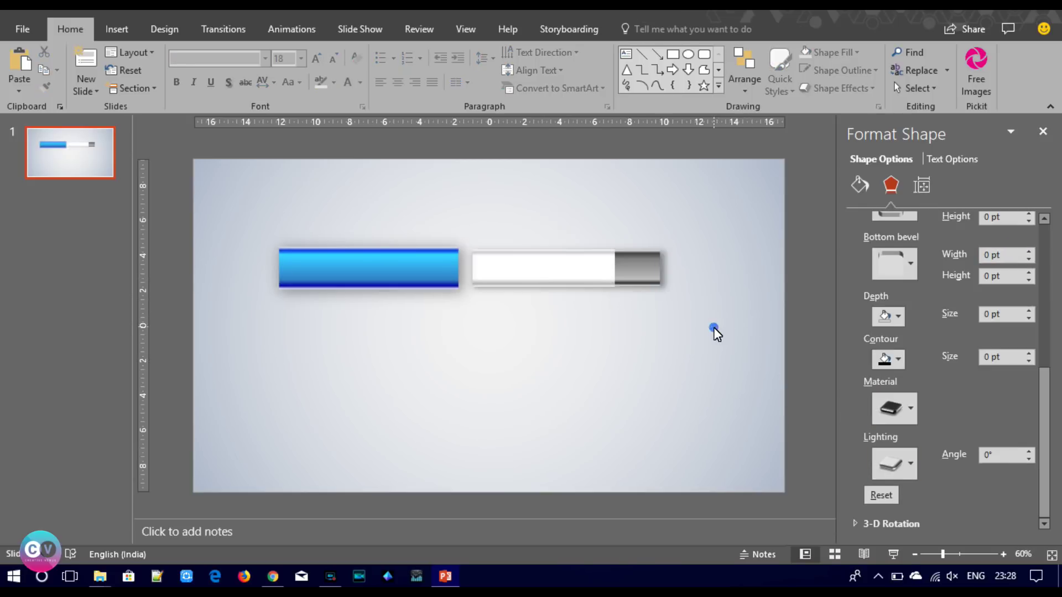
# Give the grey end cap a special-effect 3-D material.
pyautogui.click(634, 283)
pyautogui.click(630, 273)
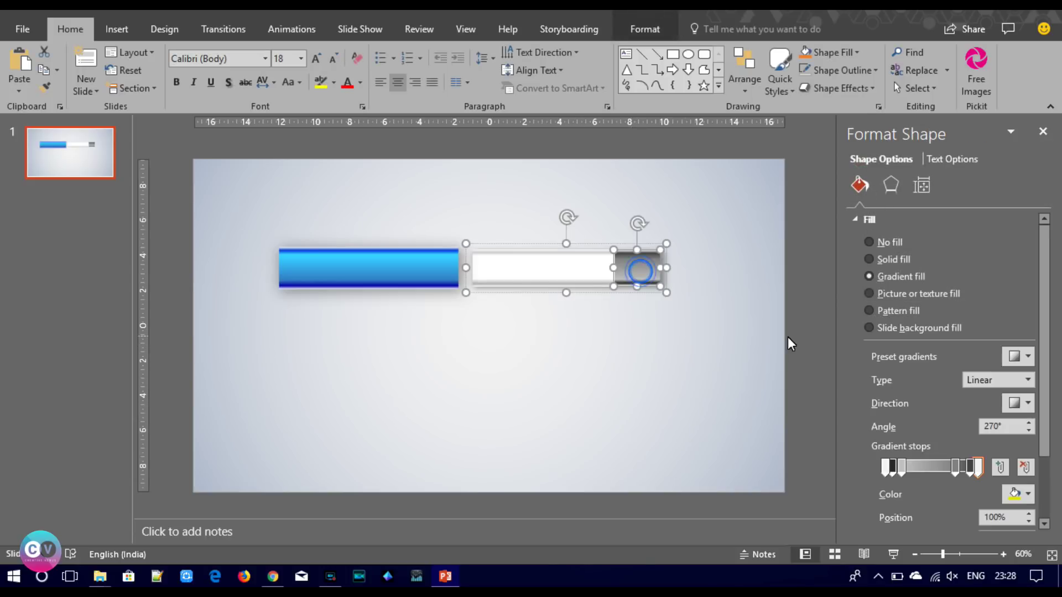
pyautogui.click(891, 184)
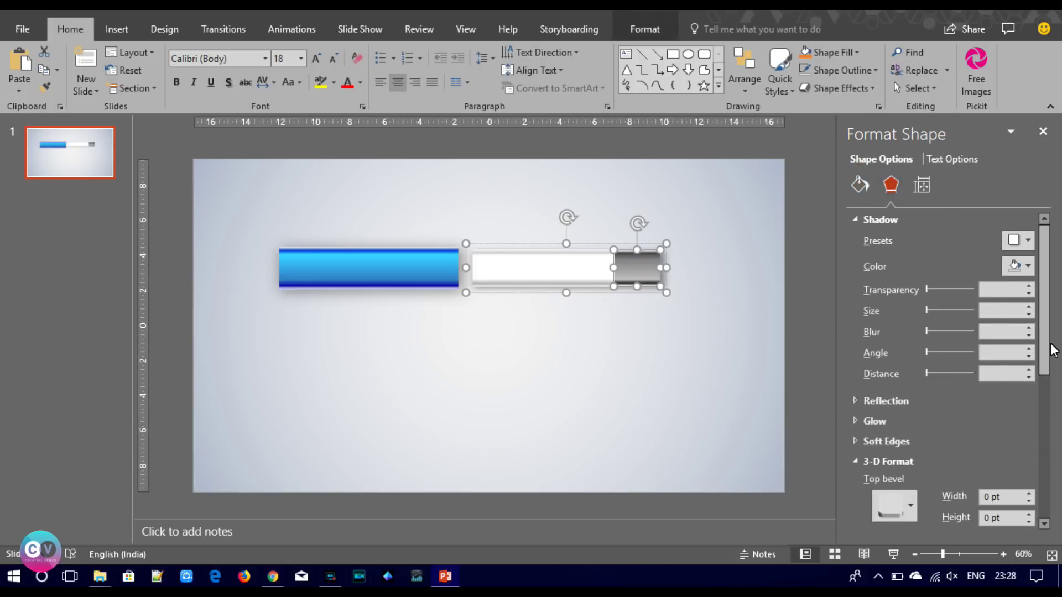
pyautogui.scroll(-10, 1032, 485)
pyautogui.click(895, 408)
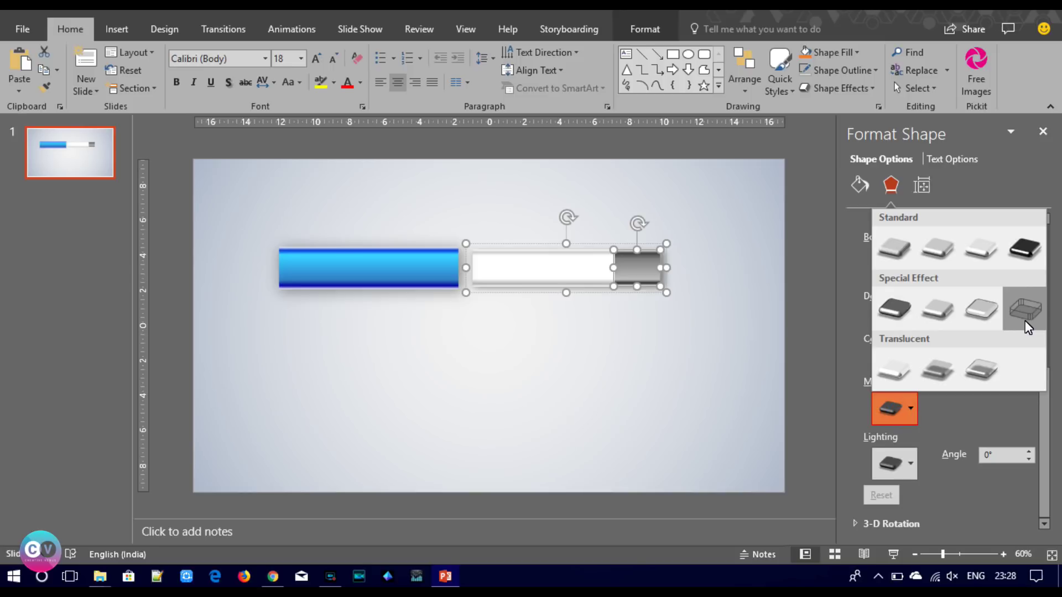
pyautogui.click(1022, 255)
pyautogui.click(616, 372)
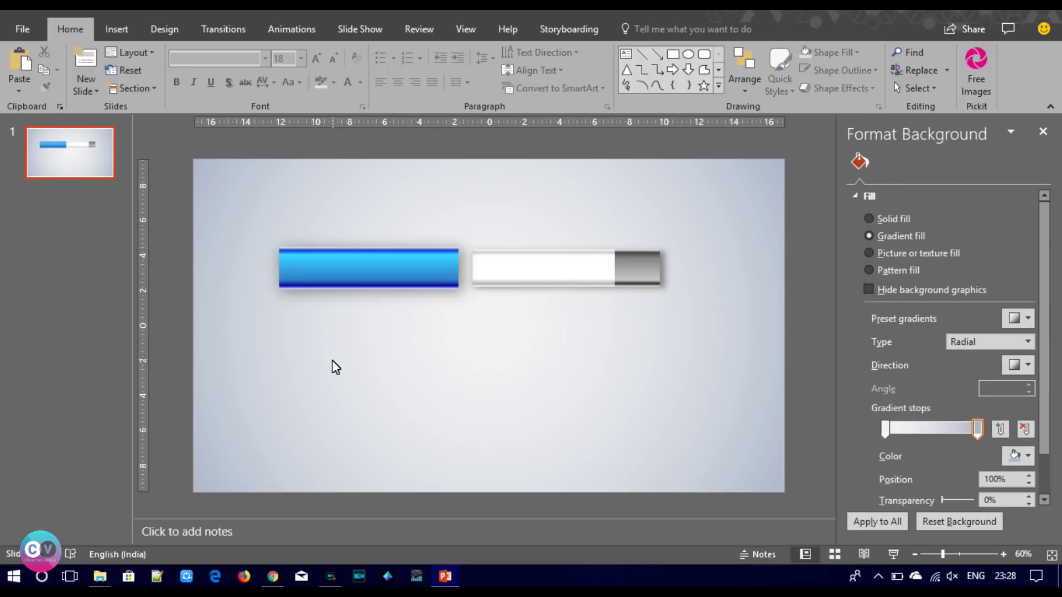
pyautogui.click(401, 278)
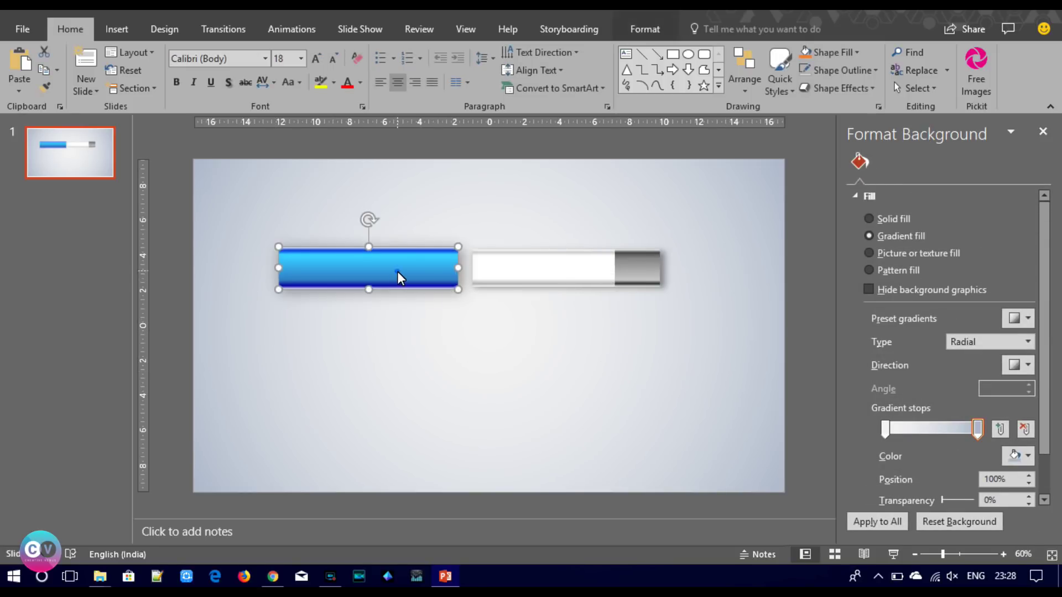
# Drag the blue bar further left and slightly lower, away from the white bar.
pyautogui.moveTo(442, 277); pyautogui.dragTo(588, 281)
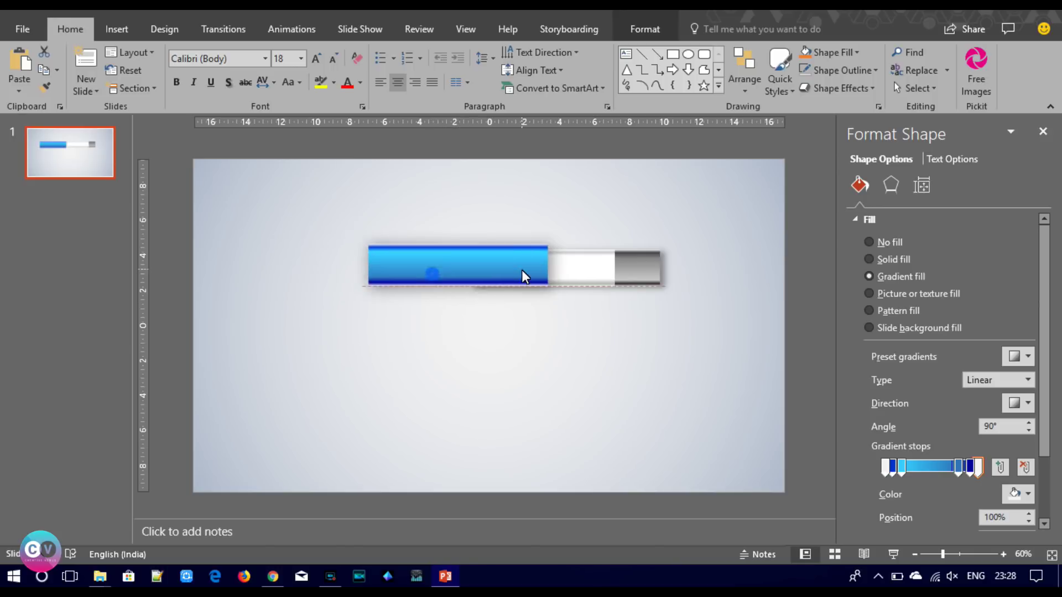
pyautogui.moveTo(588, 281); pyautogui.dragTo(400, 300)
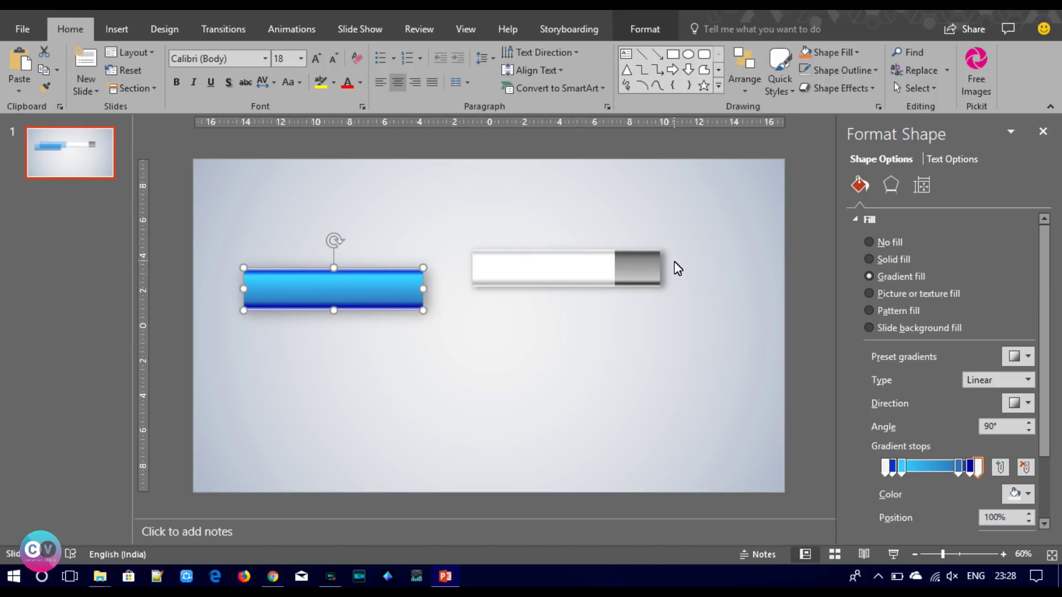
pyautogui.click(636, 29)
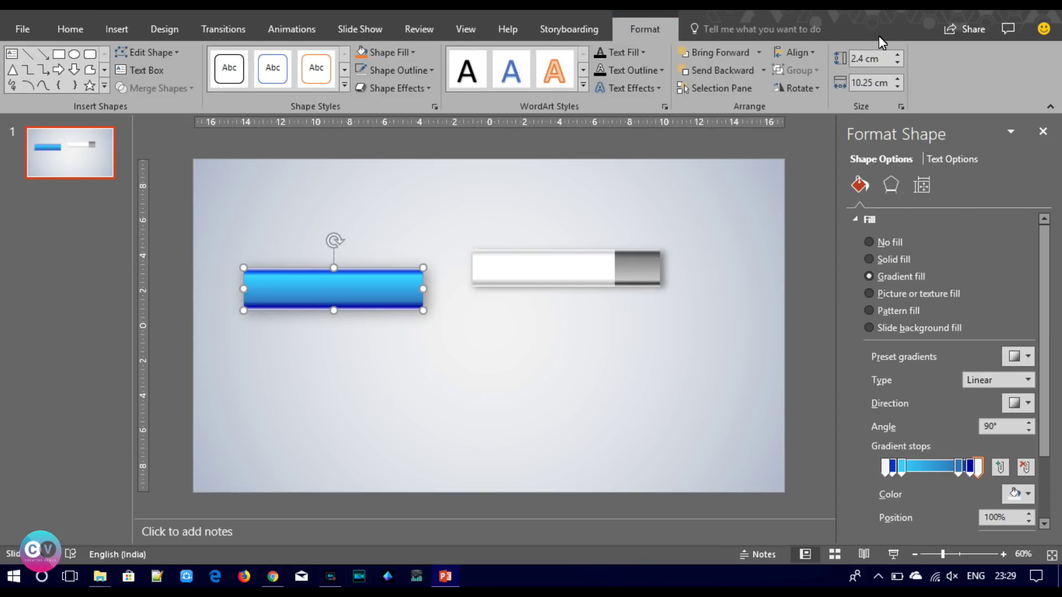
pyautogui.click(639, 268)
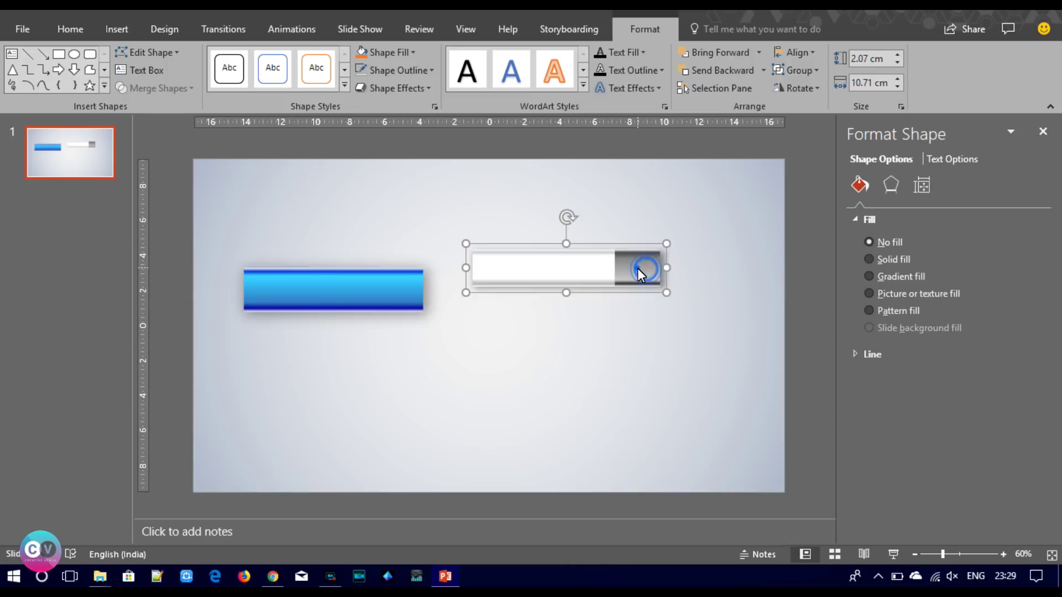
# Set the grey end piece's height to 2.5 cm and nudge it into place.
pyautogui.click(637, 267)
pyautogui.click(897, 56)
pyautogui.click(897, 56)
pyautogui.click(897, 56)
pyautogui.click(898, 56)
pyautogui.moveTo(632, 271); pyautogui.dragTo(632, 268)
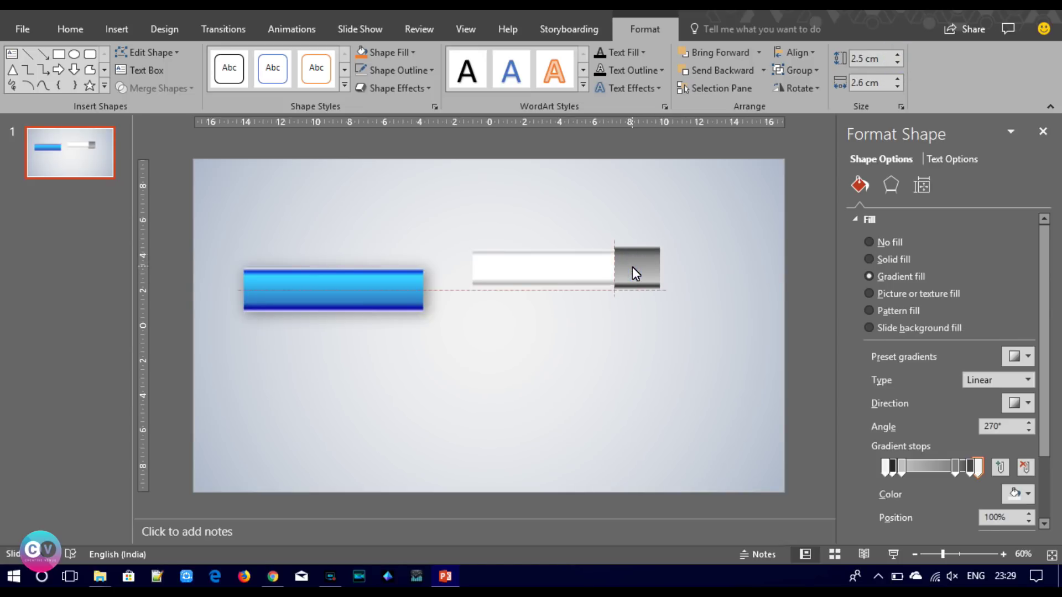
# Lower the blue bar, shift the grey piece away from the white bar, and zoom to 110%.
pyautogui.moveTo(369, 304); pyautogui.dragTo(384, 397)
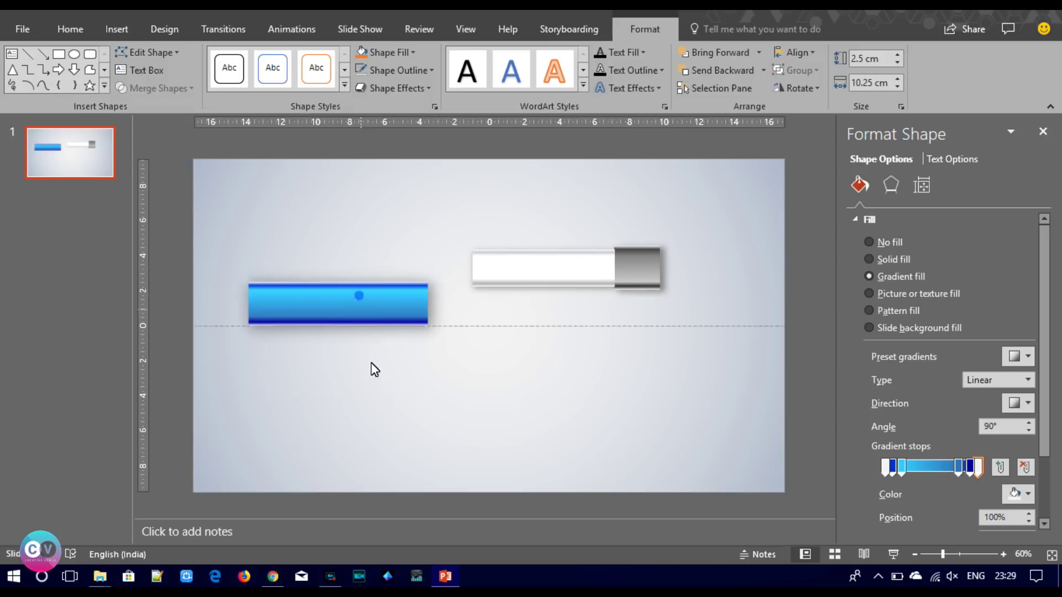
pyautogui.click(643, 268)
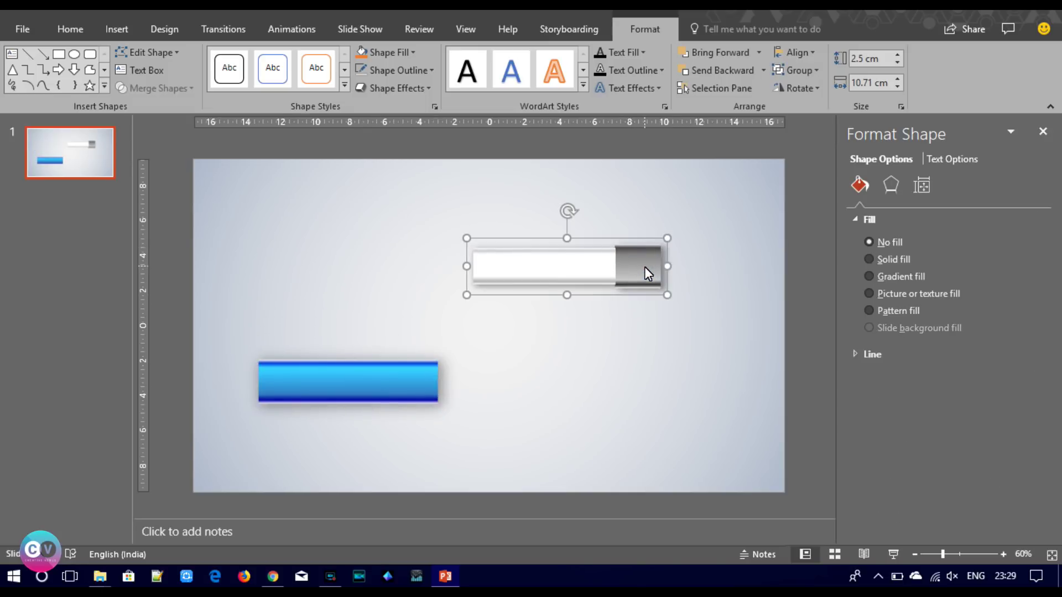
pyautogui.click(644, 267)
pyautogui.moveTo(636, 269); pyautogui.dragTo(635, 265)
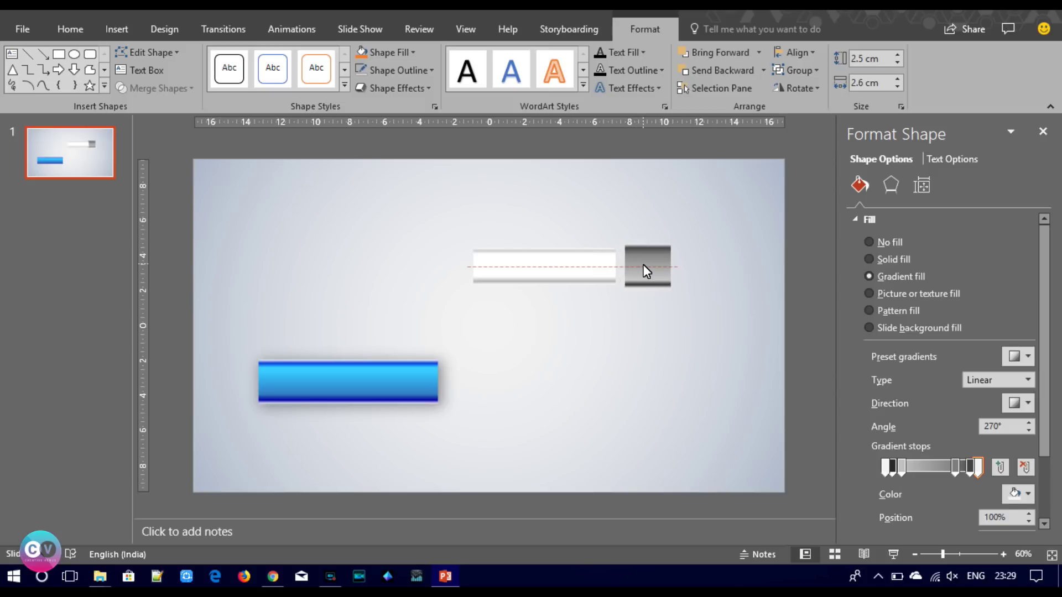
pyautogui.click(701, 282)
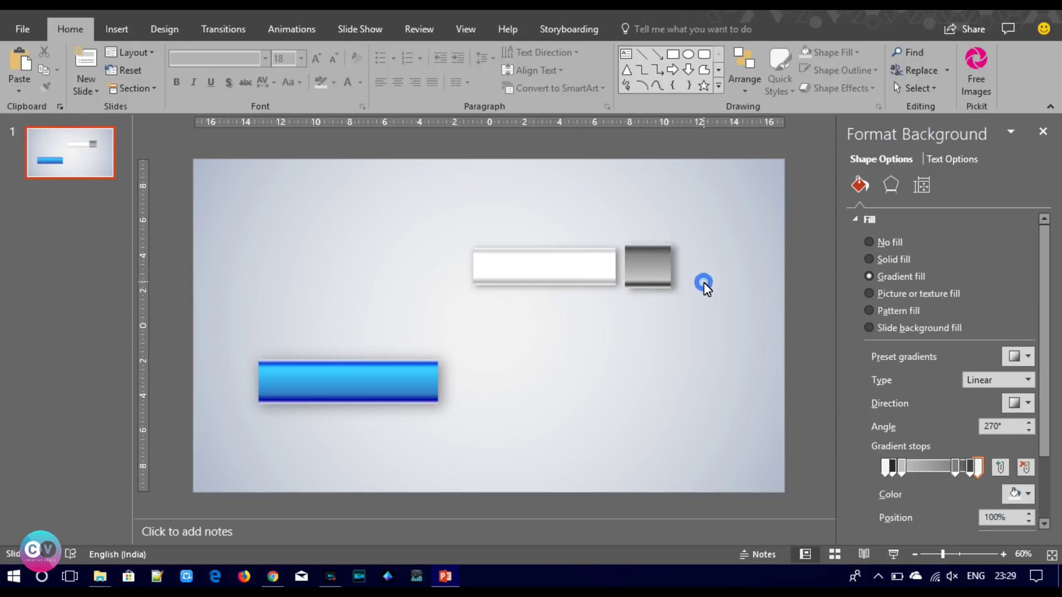
pyautogui.click(1003, 554)
pyautogui.click(1003, 554)
pyautogui.click(1003, 555)
pyautogui.click(1003, 554)
pyautogui.click(1003, 554)
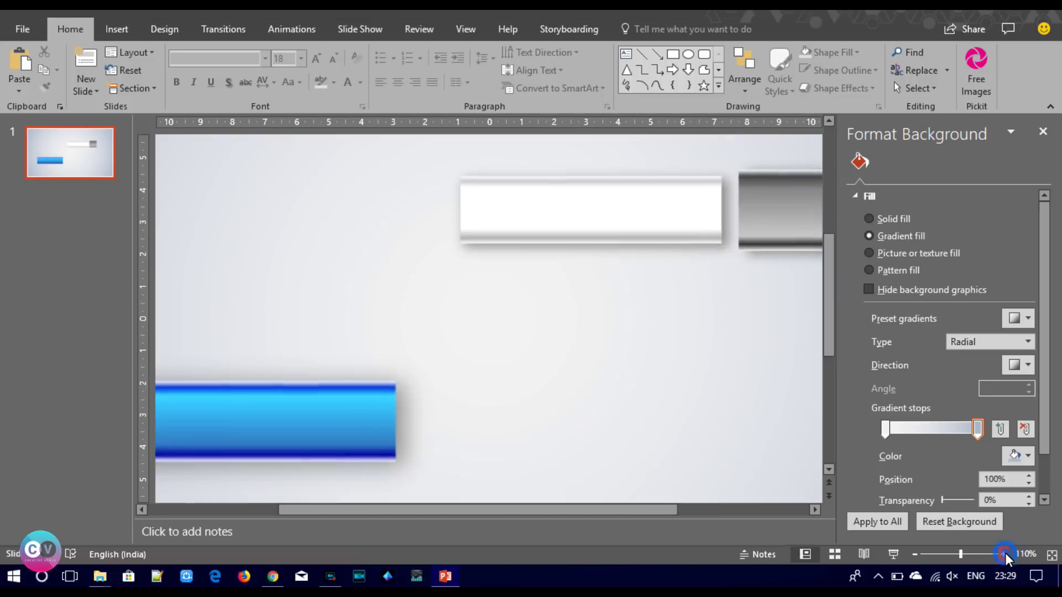
# Draw a small rectangle between the white bar and the grey end piece.
pyautogui.moveTo(646, 510); pyautogui.dragTo(732, 510)
pyautogui.click(117, 29)
pyautogui.click(266, 75)
pyautogui.click(310, 132)
pyautogui.moveTo(553, 201); pyautogui.dragTo(626, 216)
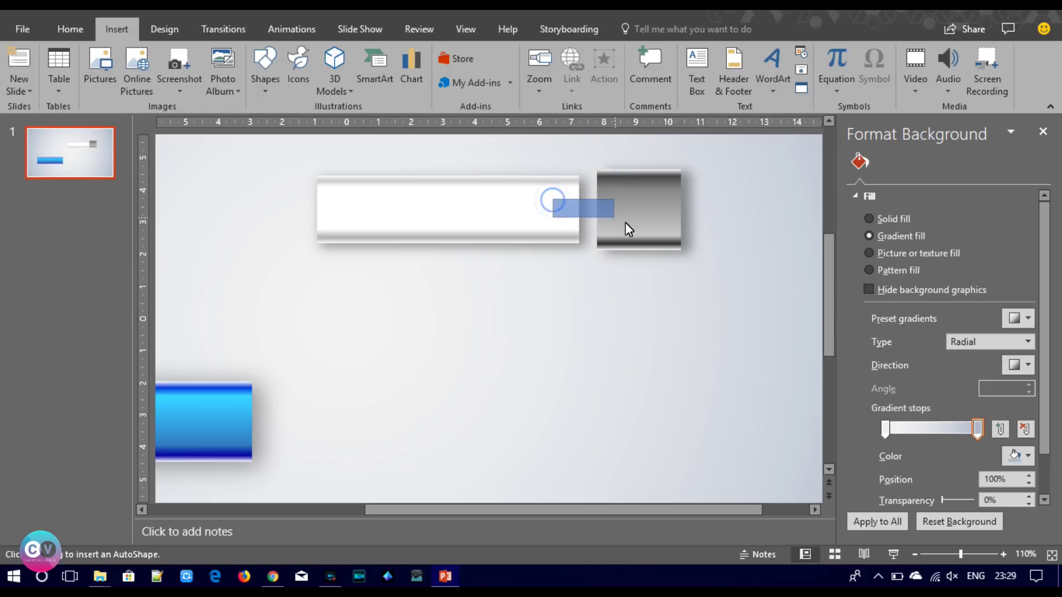
# Copy the grey piece's formatting onto the rectangle and set its gradient direction to 0°.
pyautogui.click(642, 217)
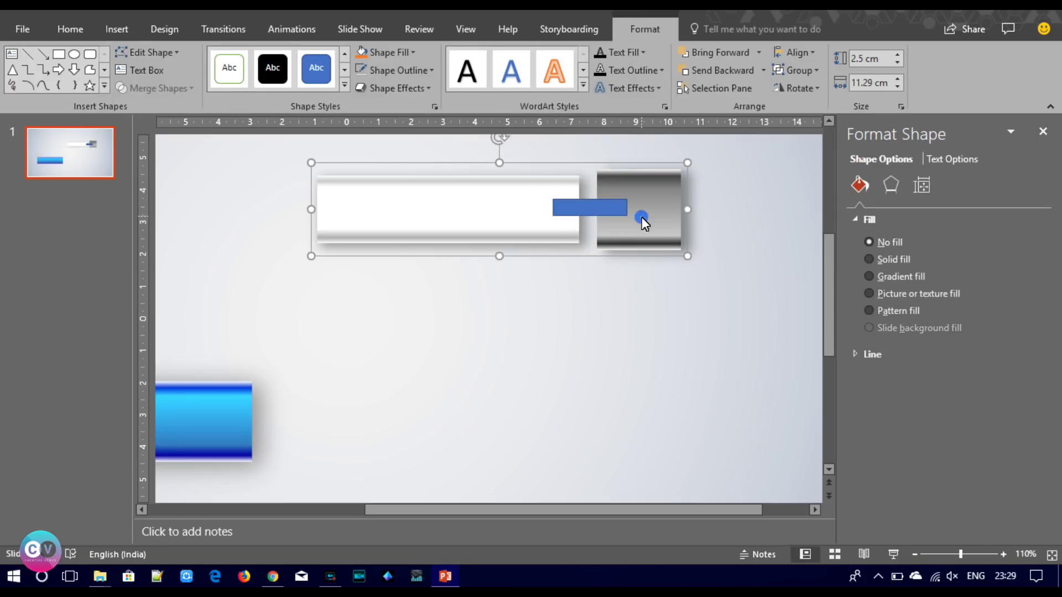
pyautogui.click(629, 196)
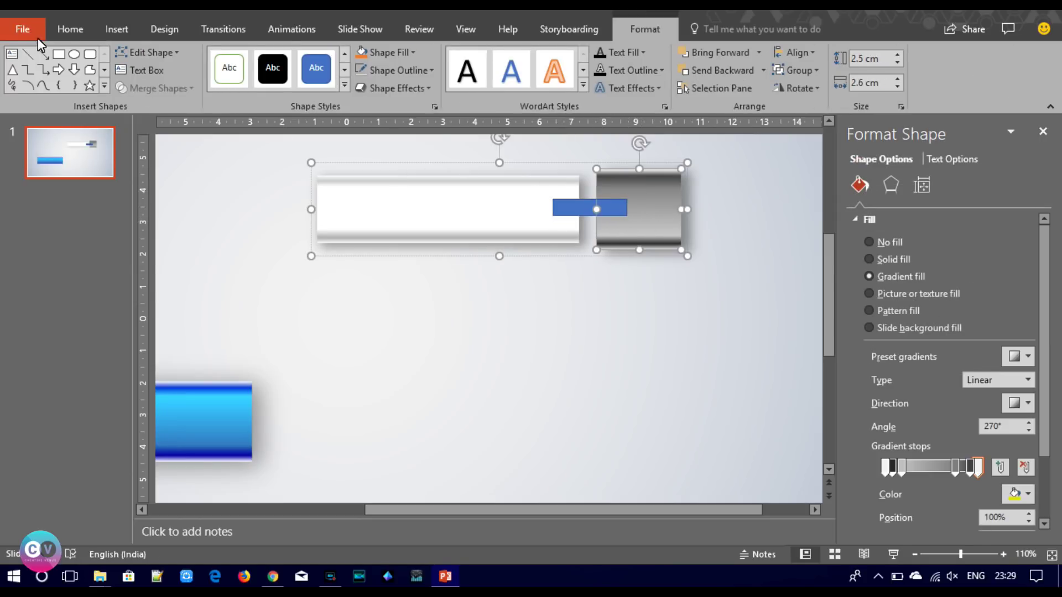
pyautogui.click(71, 29)
pyautogui.click(46, 87)
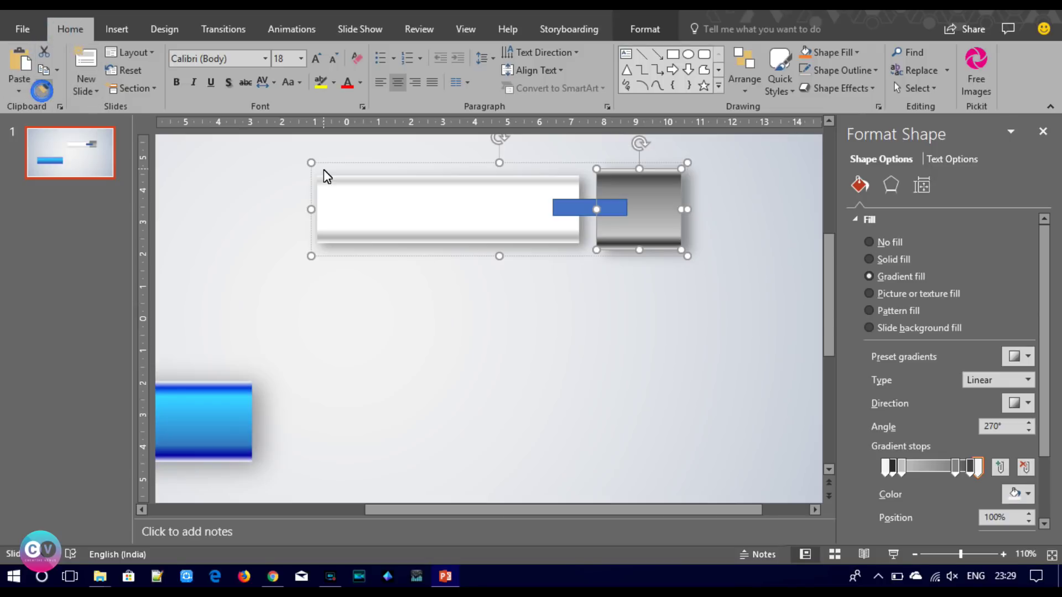
pyautogui.click(588, 213)
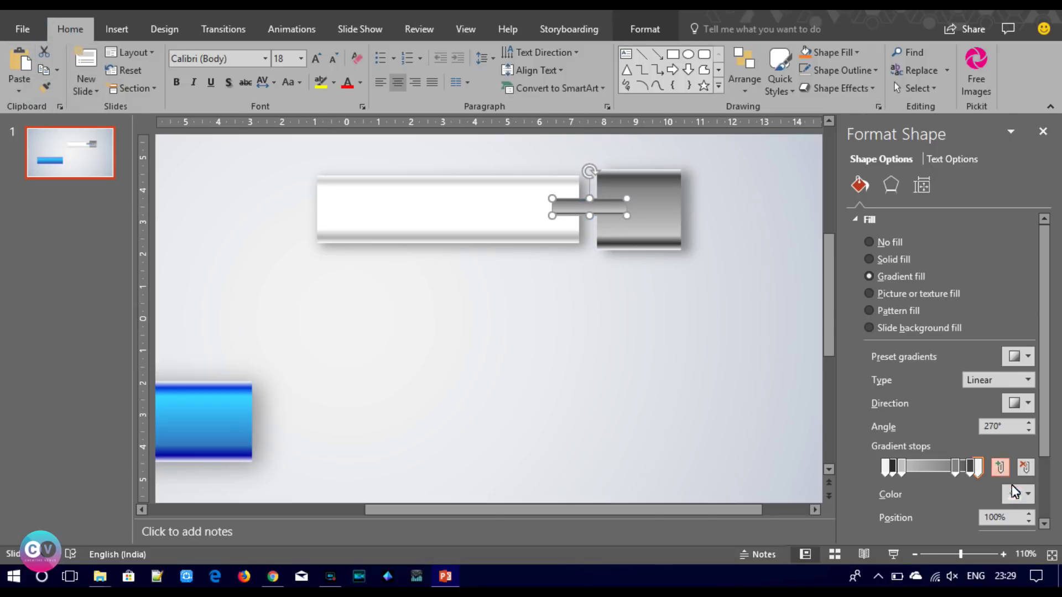
pyautogui.click(1026, 406)
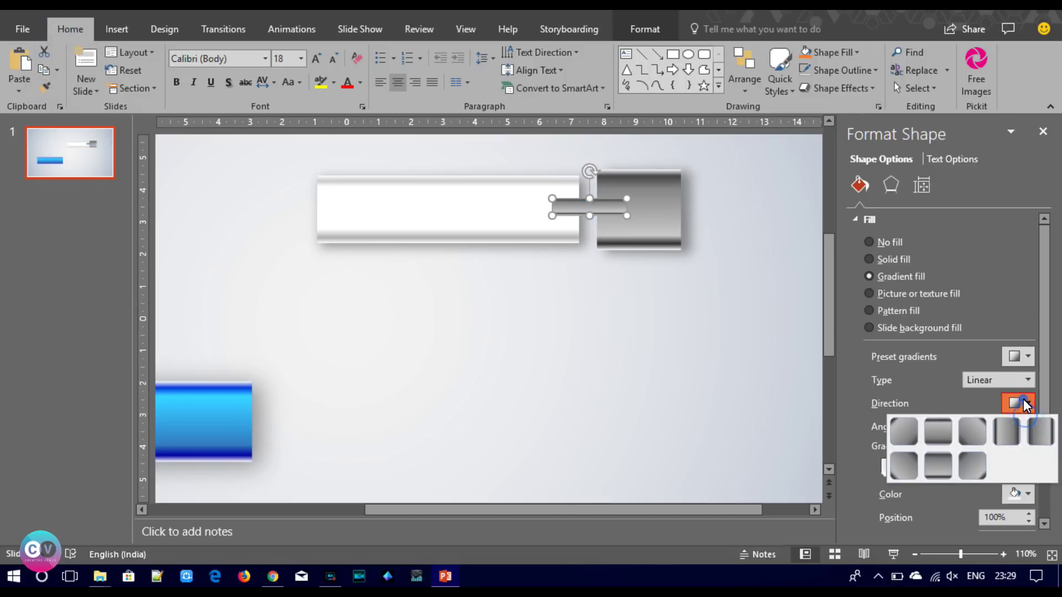
pyautogui.click(1011, 433)
pyautogui.click(619, 332)
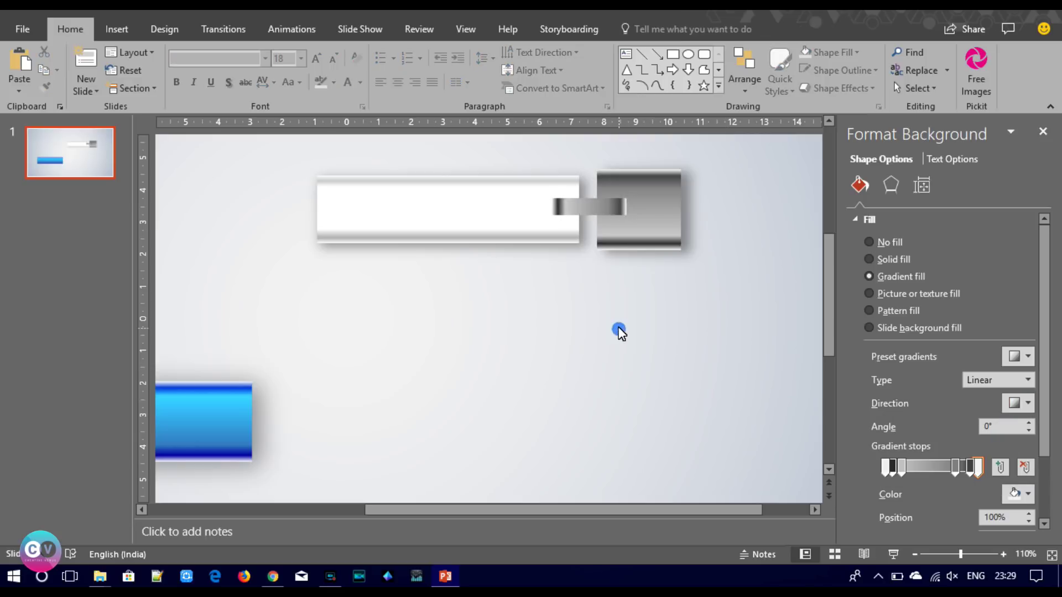
pyautogui.click(595, 214)
# Send the connector rectangle to the back, behind the bar shapes.
pyautogui.rightClick(596, 215)
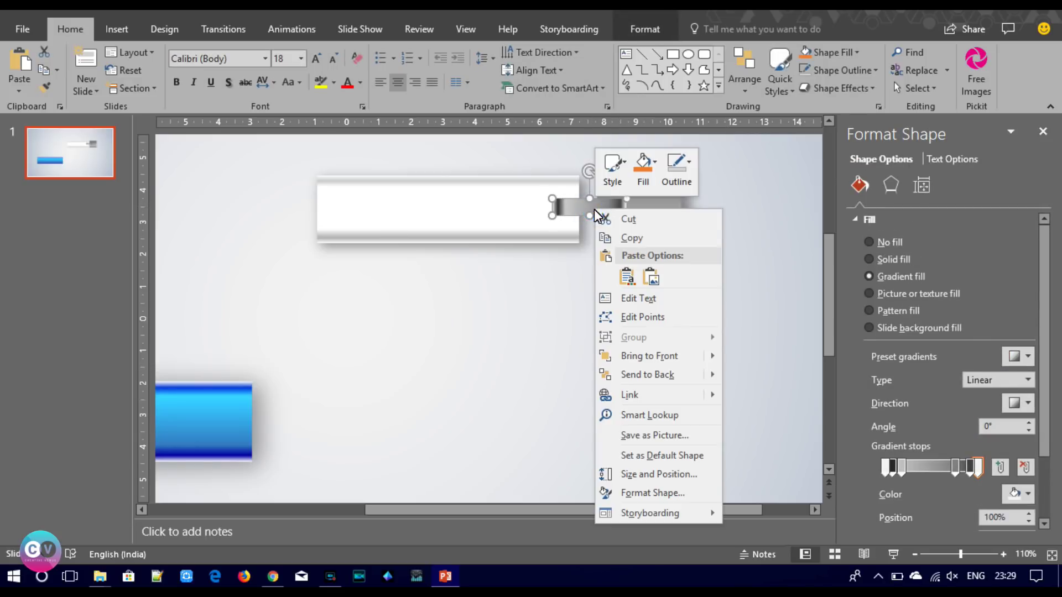
pyautogui.click(658, 373)
pyautogui.click(629, 298)
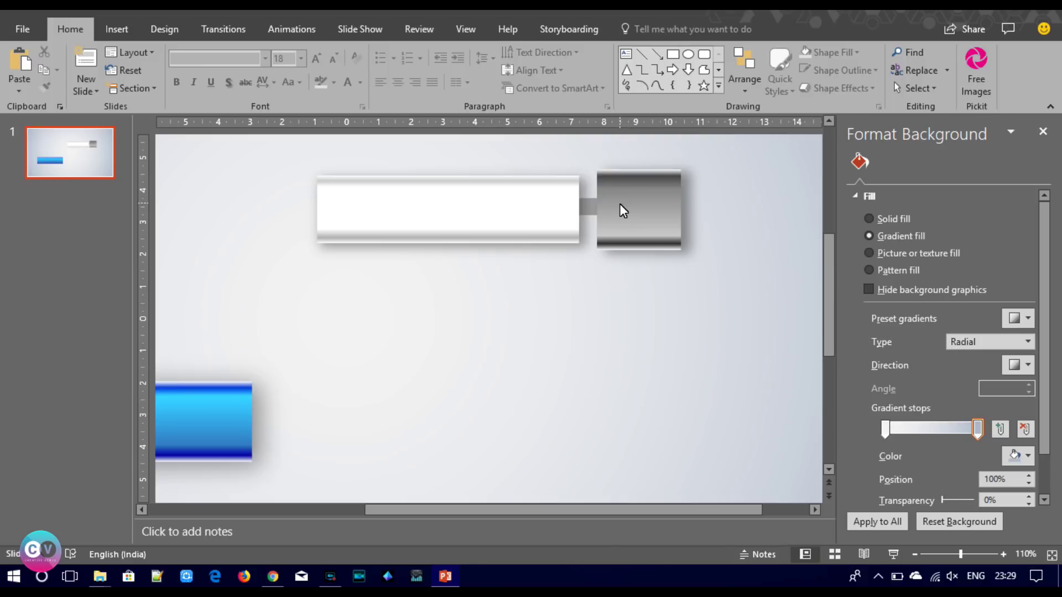
pyautogui.click(590, 211)
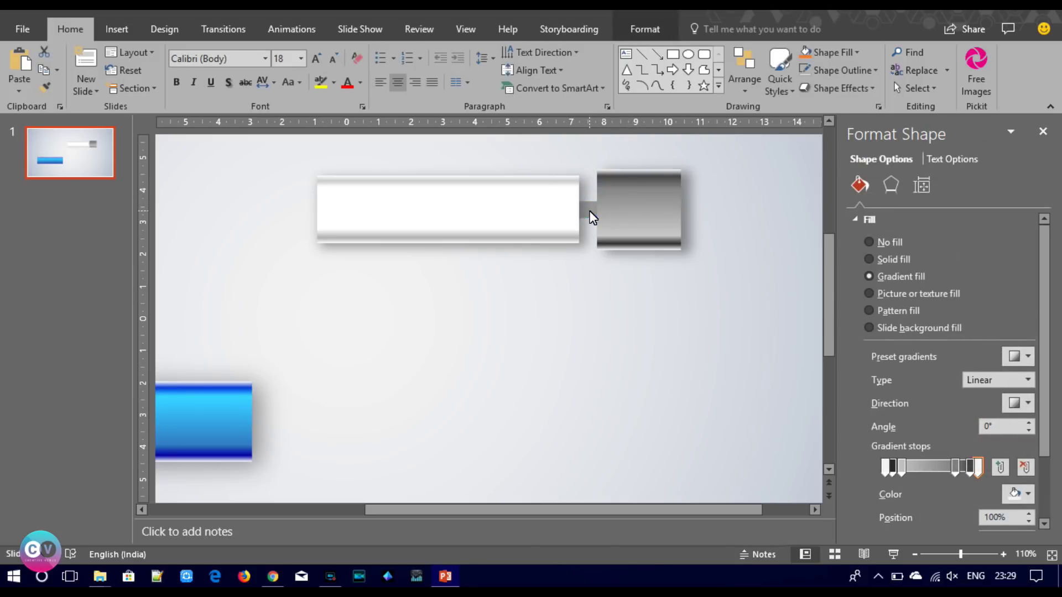
pyautogui.click(589, 216)
# Make the connector a solid dark grey fill and add a shadow preset.
pyautogui.moveTo(955, 468); pyautogui.dragTo(920, 469)
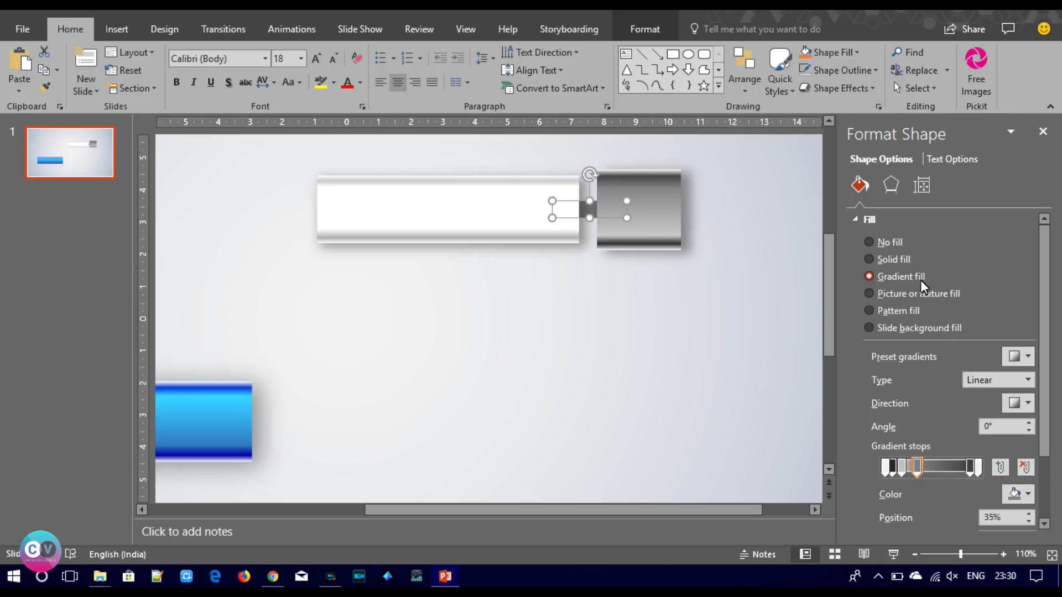
pyautogui.click(869, 259)
pyautogui.click(1015, 355)
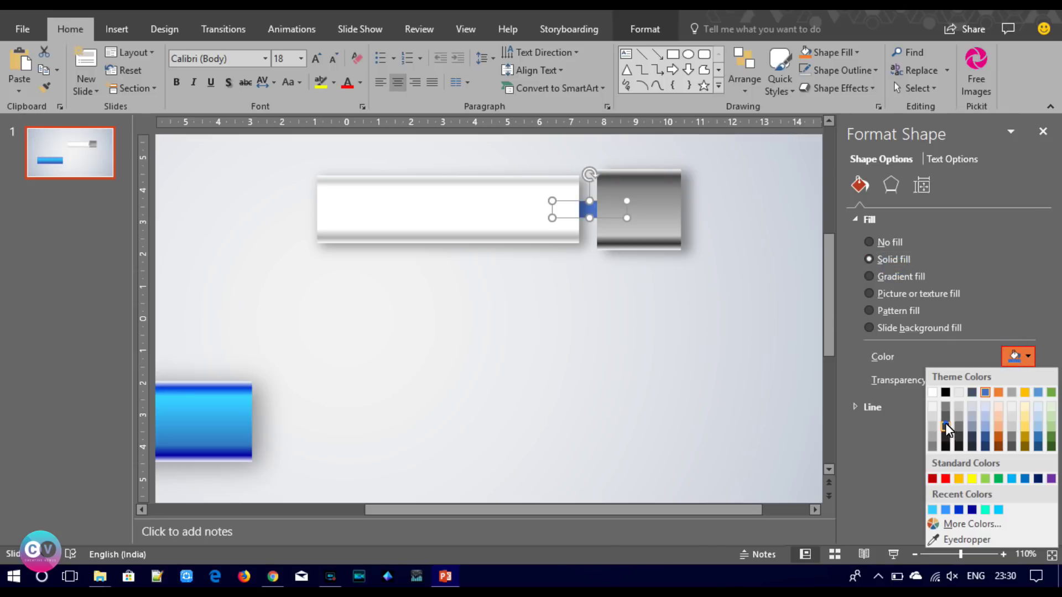
pyautogui.click(946, 428)
pyautogui.click(891, 185)
pyautogui.click(1027, 243)
pyautogui.click(938, 321)
pyautogui.click(702, 350)
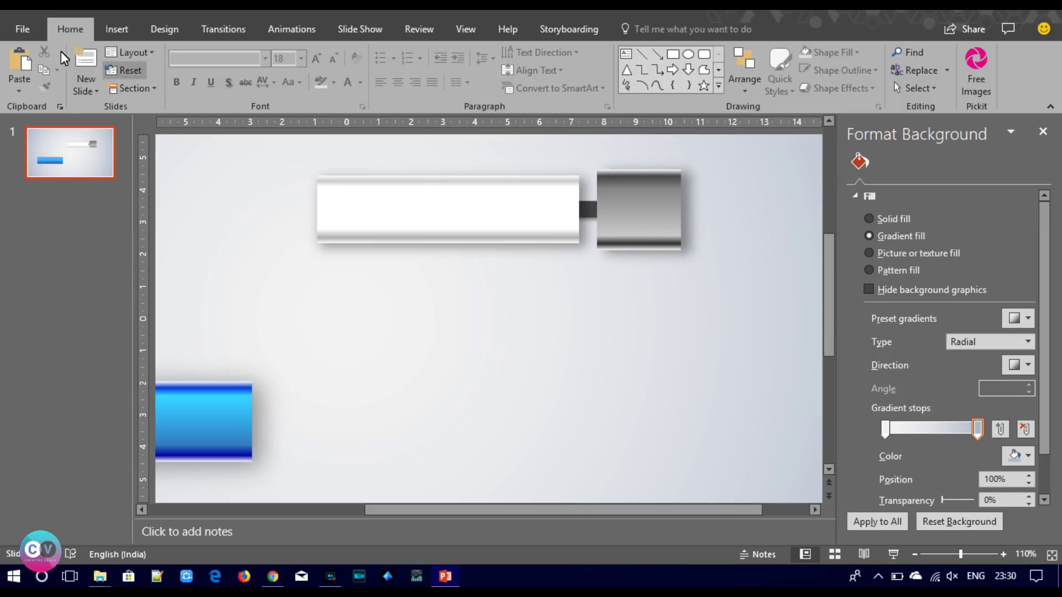
pyautogui.click(117, 29)
pyautogui.click(265, 91)
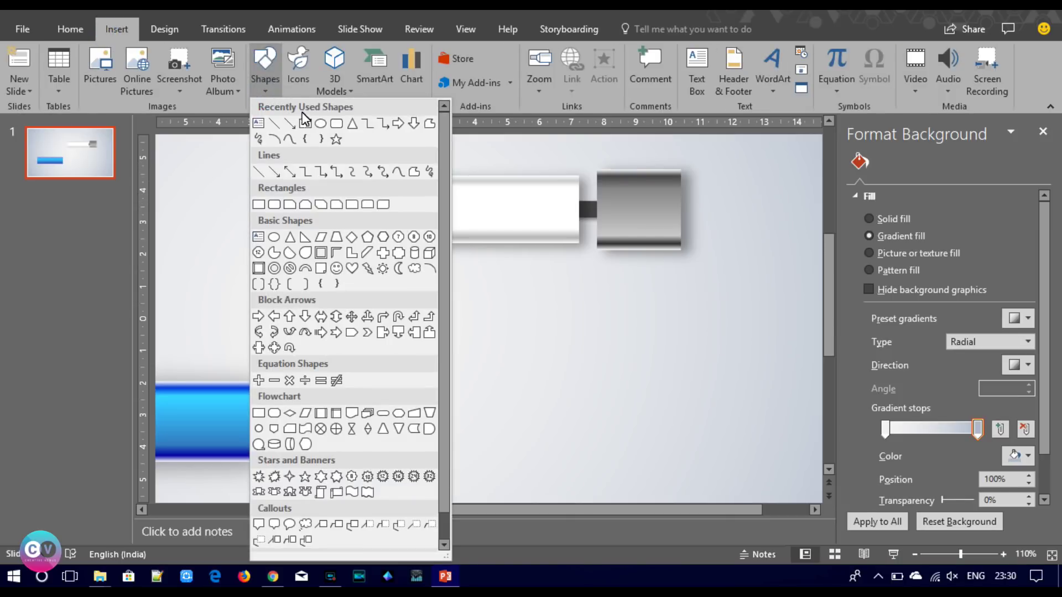
# Zoom to 350% and draw a tiny circle at the white bar's right end.
pyautogui.click(313, 133)
pyautogui.moveTo(961, 554); pyautogui.dragTo(990, 554)
pyautogui.moveTo(475, 510); pyautogui.dragTo(573, 510)
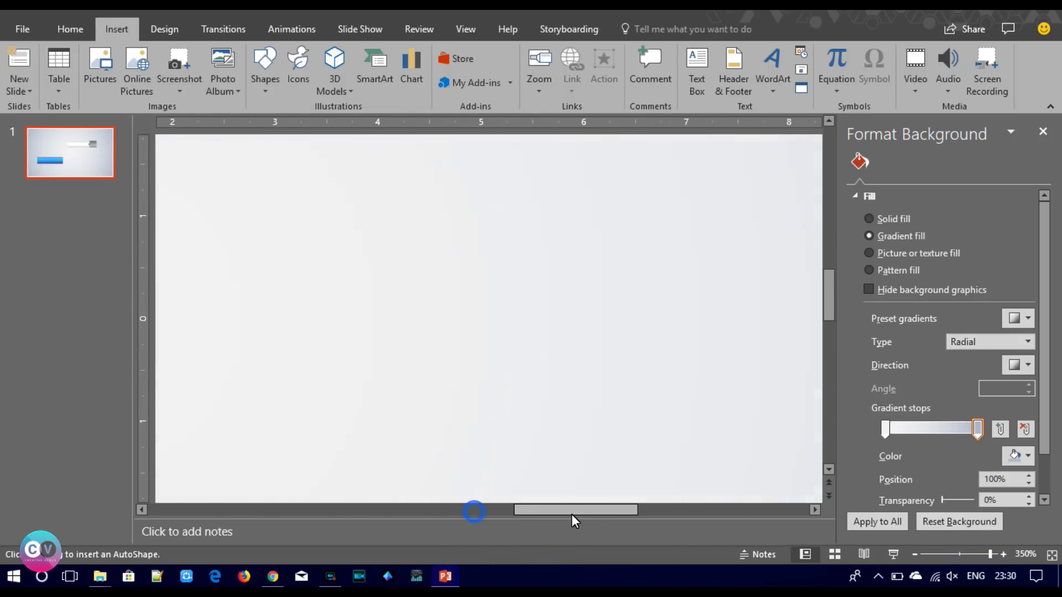
pyautogui.moveTo(830, 304); pyautogui.dragTo(830, 244)
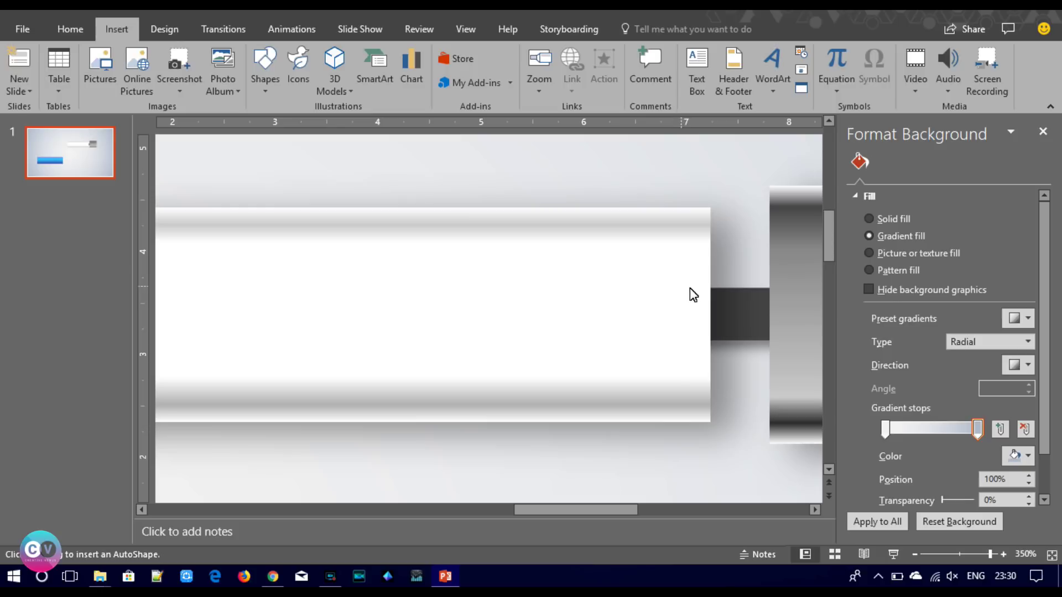
pyautogui.moveTo(687, 308); pyautogui.dragTo(692, 313)
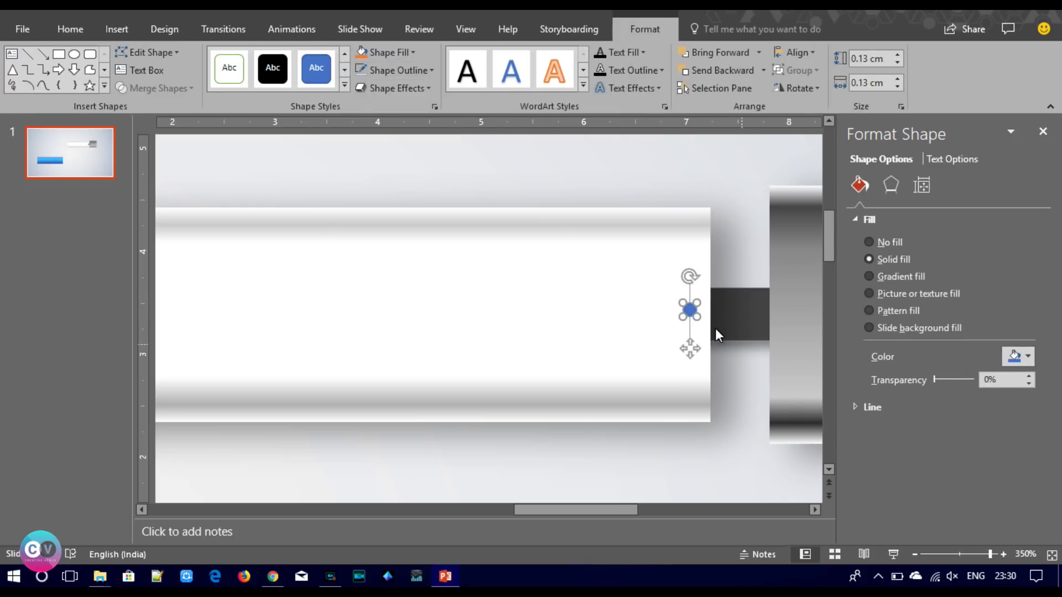
pyautogui.moveTo(699, 334); pyautogui.dragTo(688, 356)
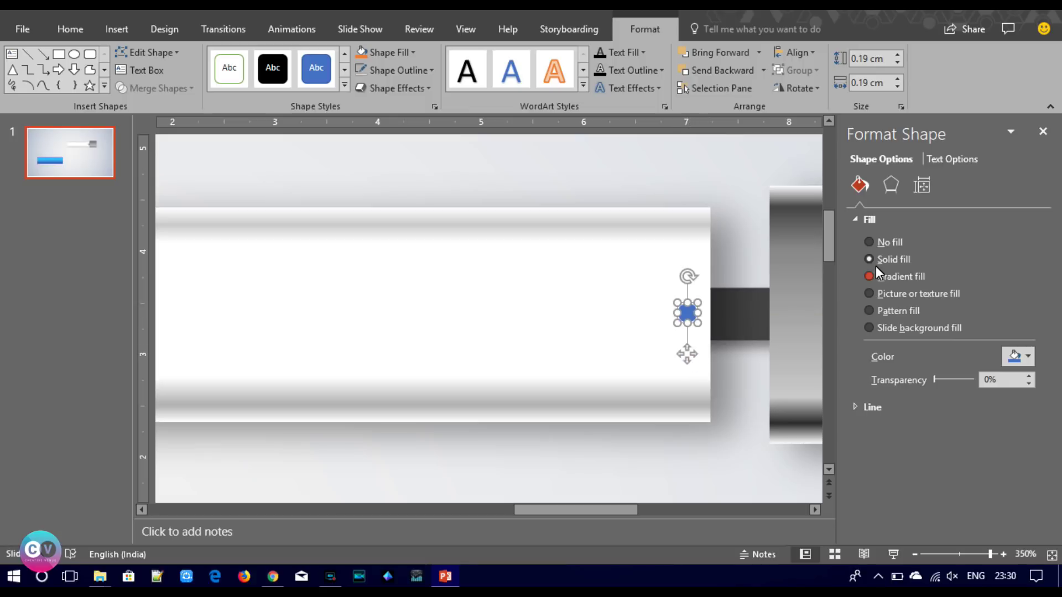
# Give the circle an Inner Center shadow with a lowered blur.
pyautogui.click(891, 185)
pyautogui.click(1017, 240)
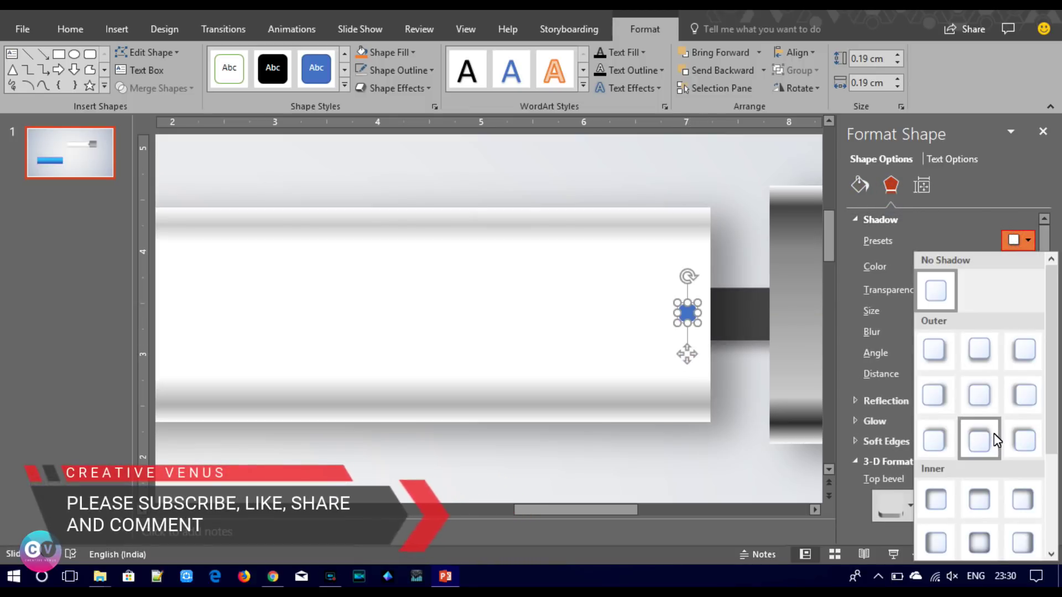
pyautogui.click(983, 546)
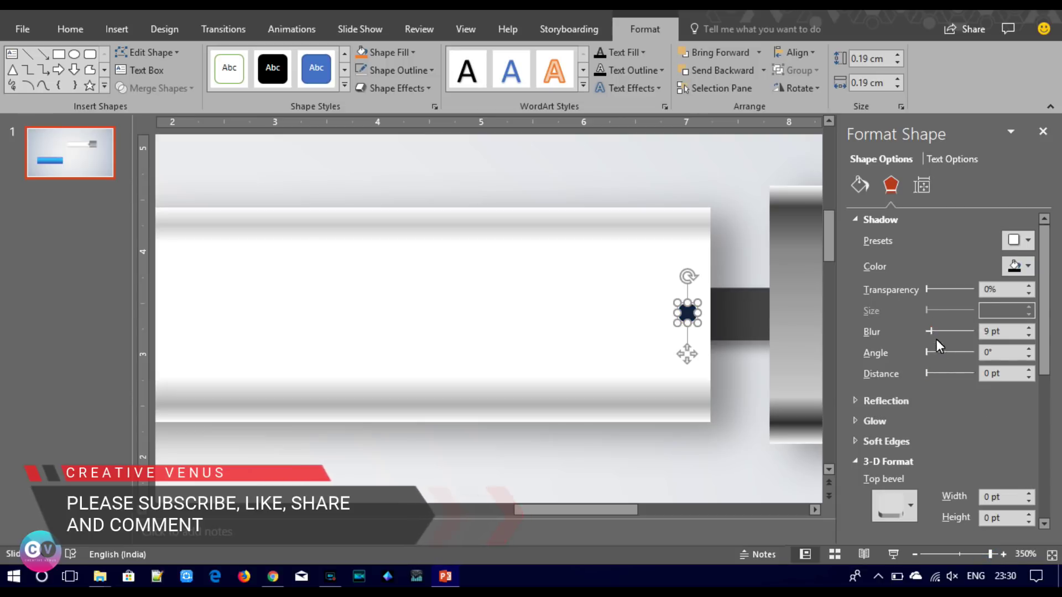
pyautogui.moveTo(1048, 327); pyautogui.dragTo(1047, 314)
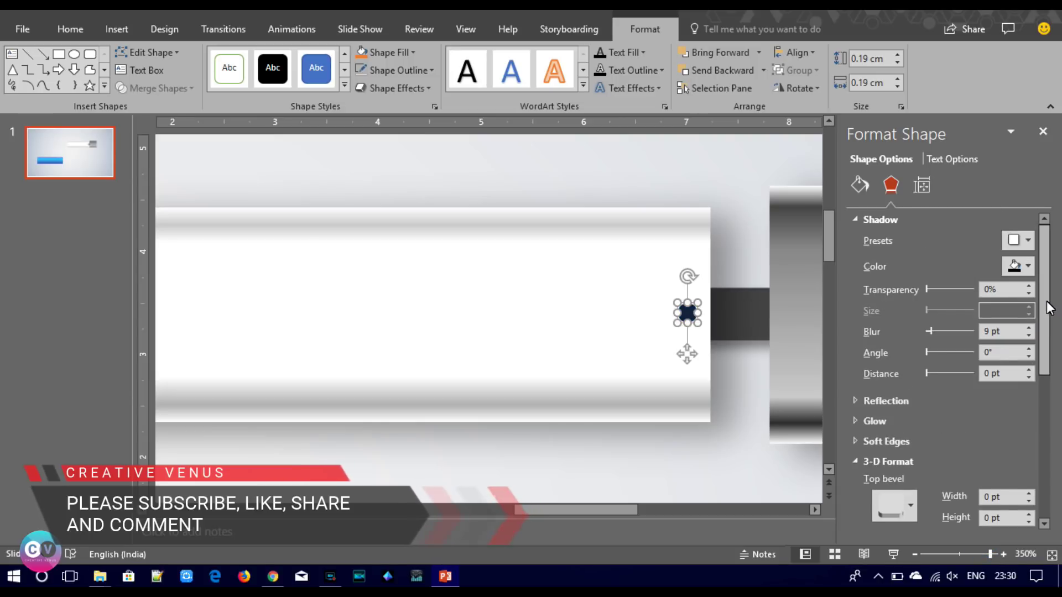
pyautogui.moveTo(930, 330); pyautogui.dragTo(927, 330)
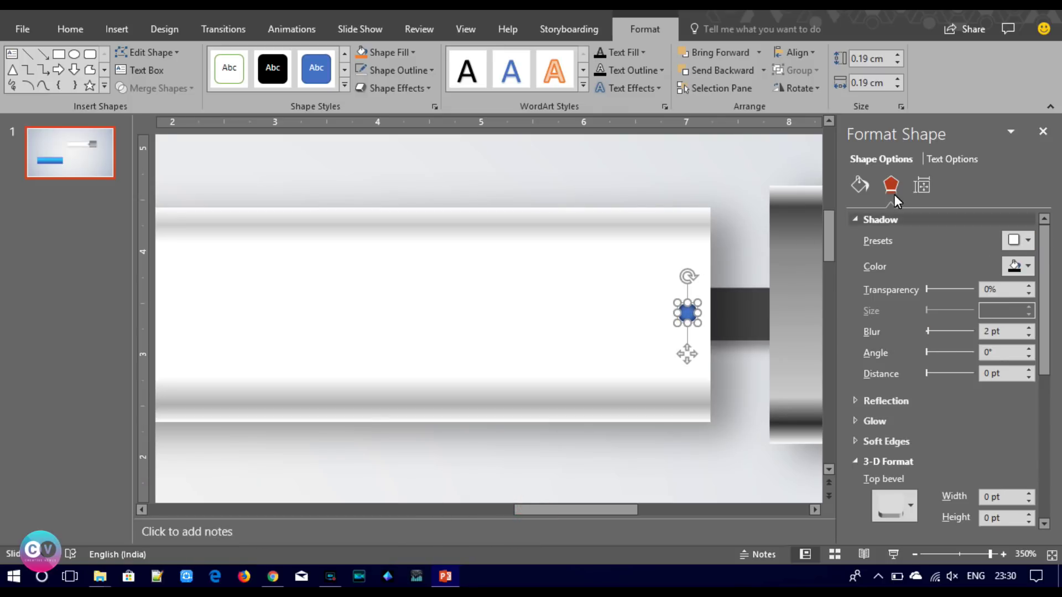
# Fill the small circle with grey.
pyautogui.click(852, 189)
pyautogui.click(1018, 356)
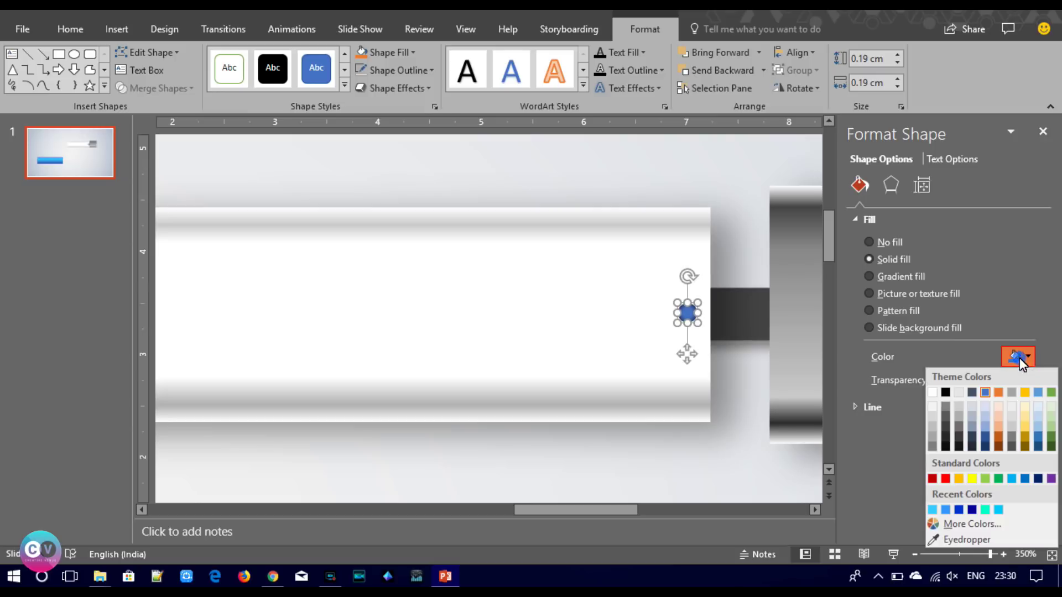
pyautogui.click(932, 425)
pyautogui.click(726, 406)
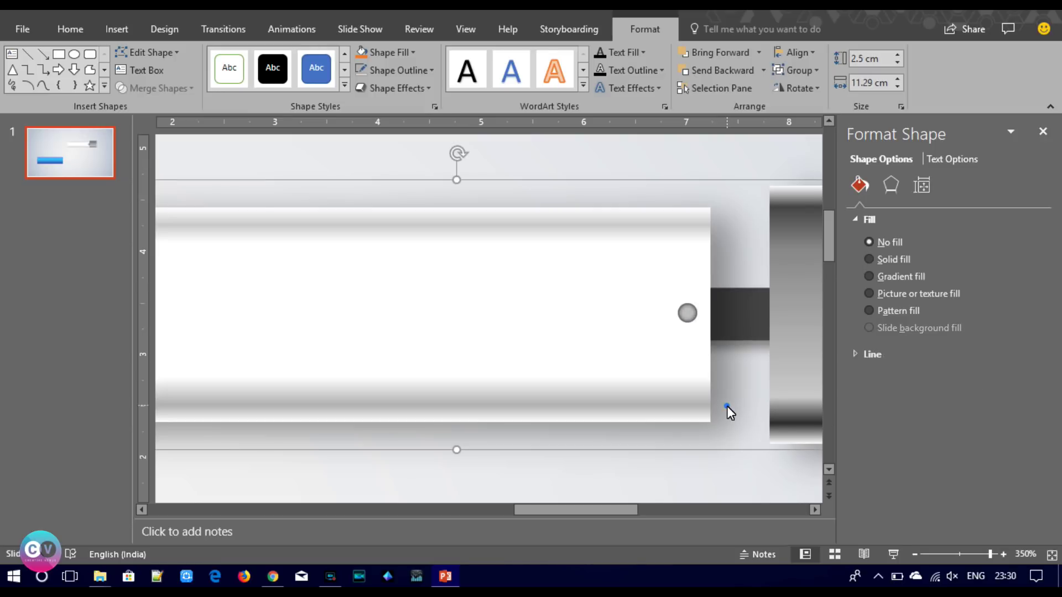
# Change the small circle's fill to white.
pyautogui.click(688, 314)
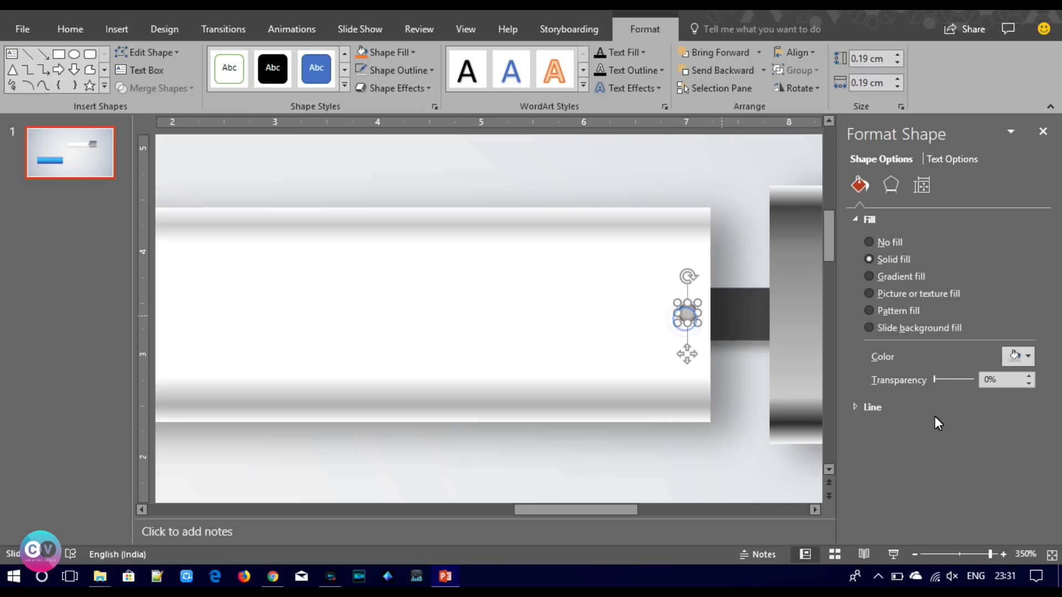
pyautogui.click(1031, 356)
pyautogui.click(923, 390)
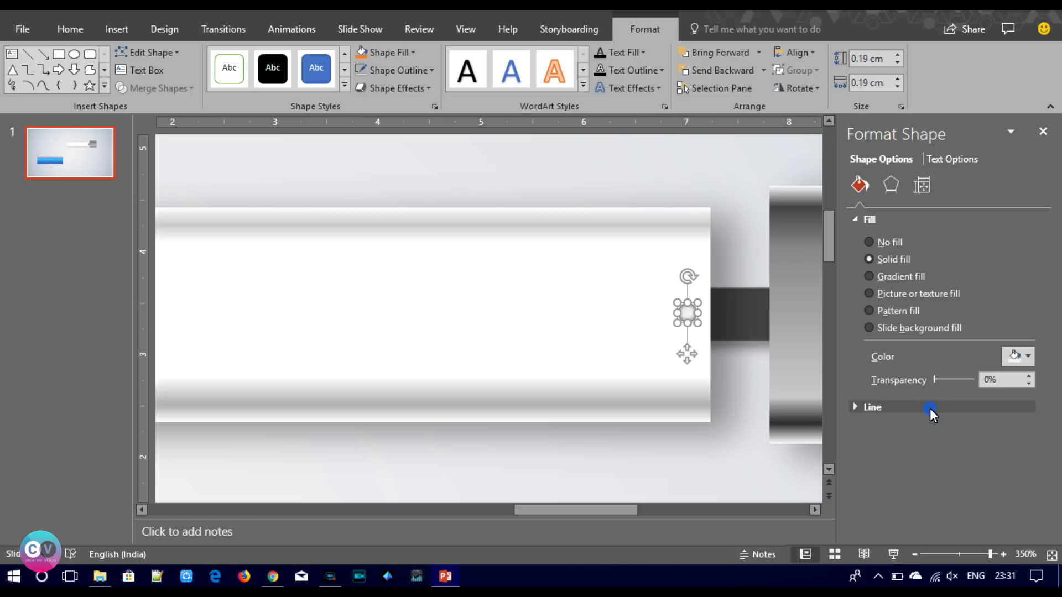
pyautogui.click(751, 443)
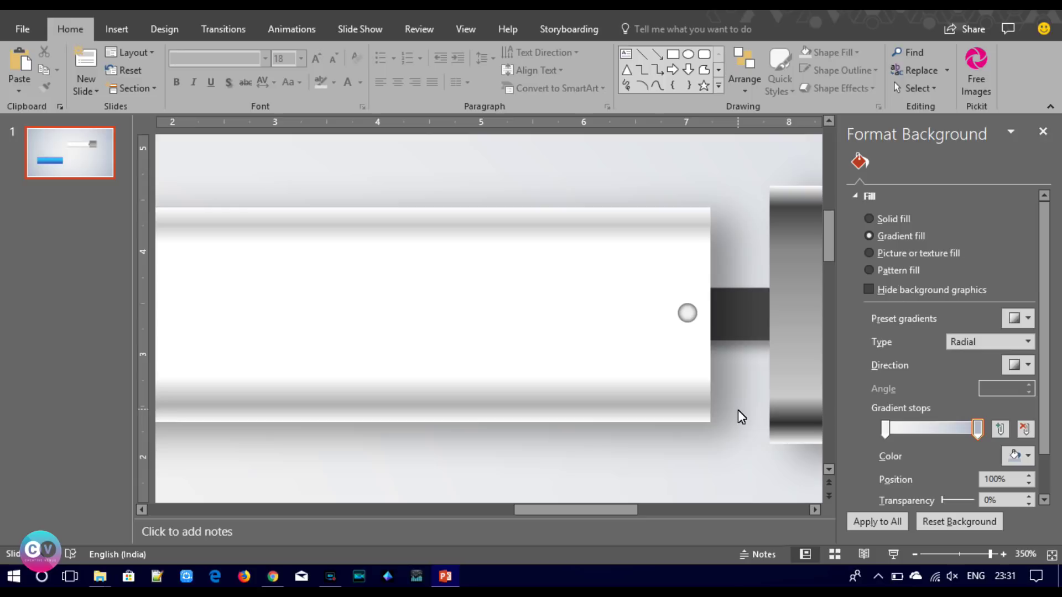
# Duplicate the circle with Ctrl+D and place the copy just below the original.
pyautogui.click(687, 316)
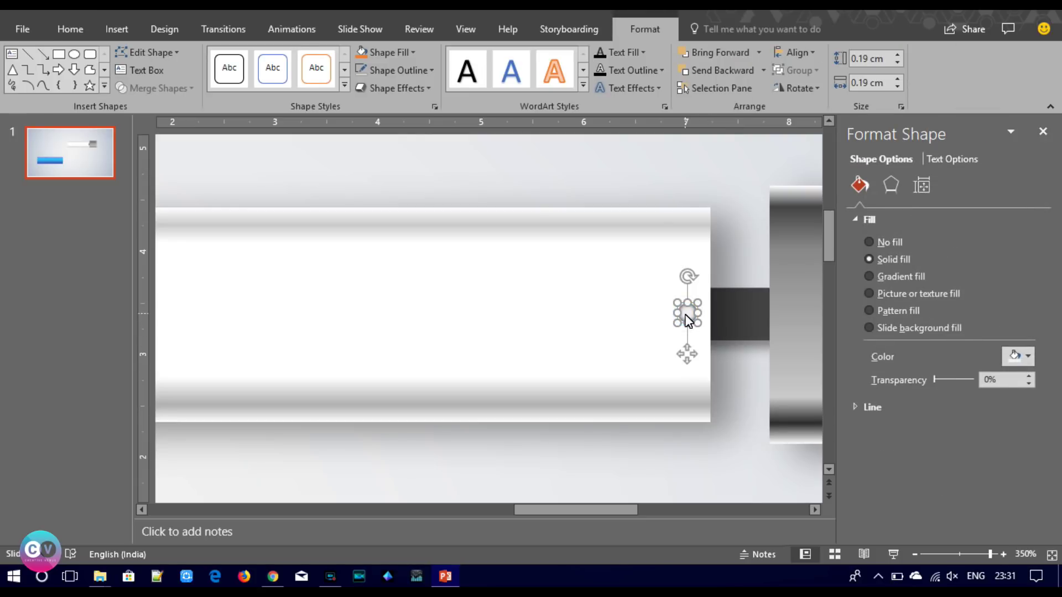
pyautogui.hotkey('ctrl', 'd')
pyautogui.moveTo(734, 358); pyautogui.dragTo(679, 347)
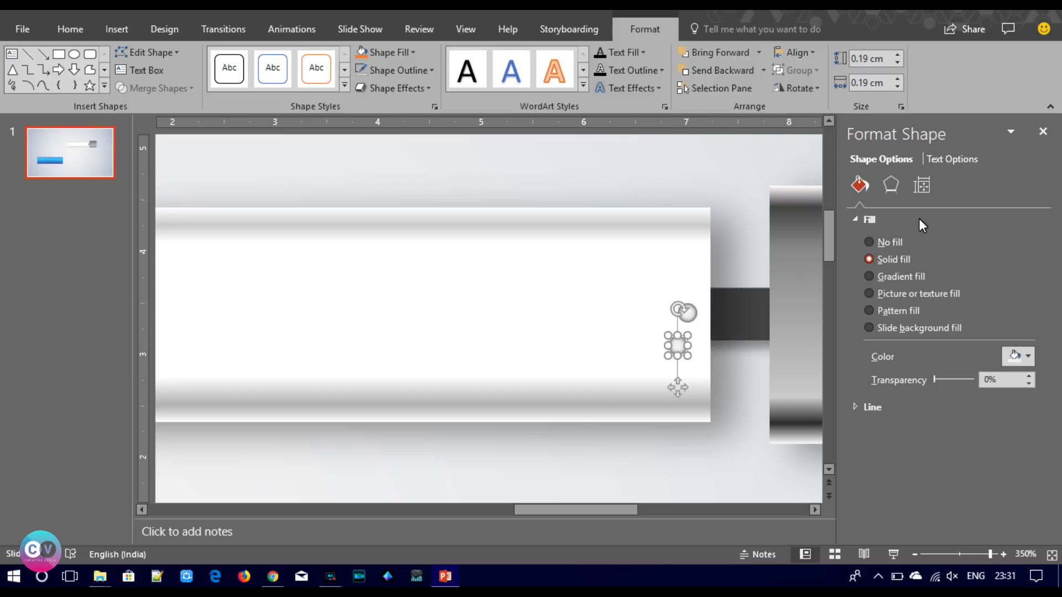
pyautogui.click(899, 178)
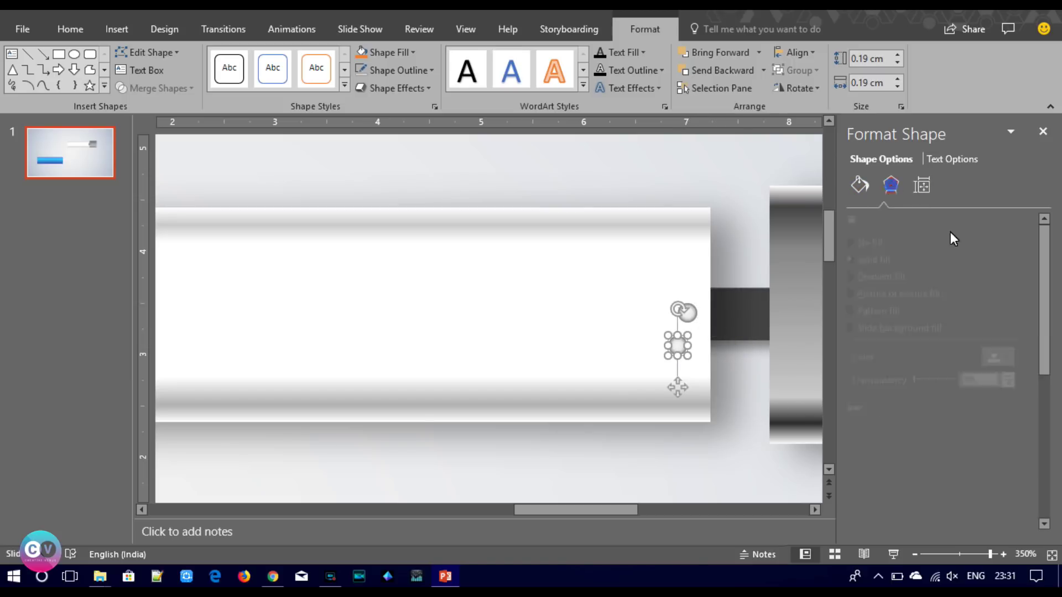
# Give the copy an outer center shadow, shrink it to 0.1 × 0.1 cm, and centre it on the circle.
pyautogui.click(1018, 240)
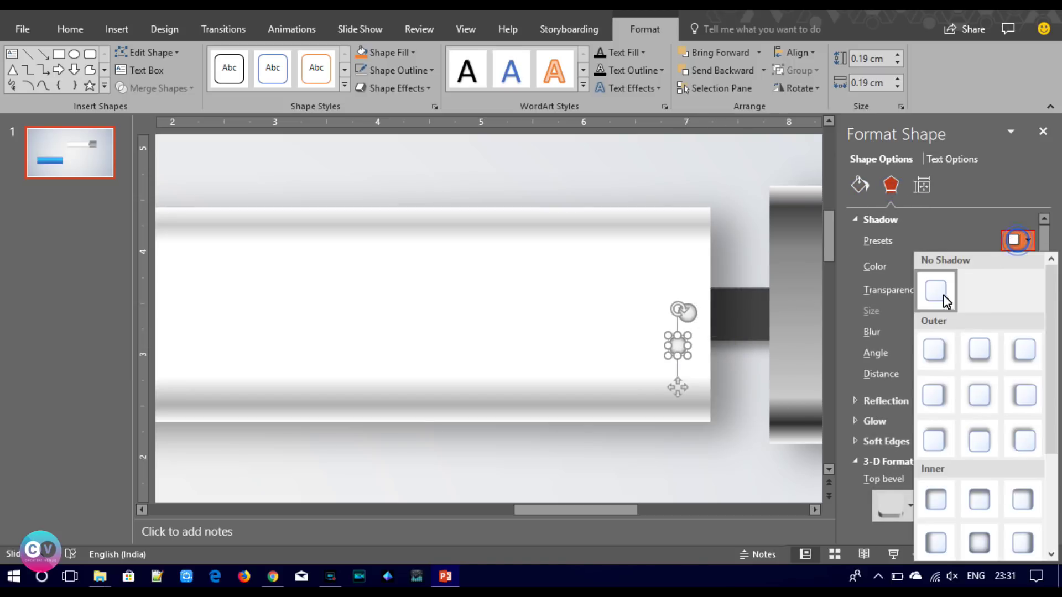
pyautogui.click(981, 394)
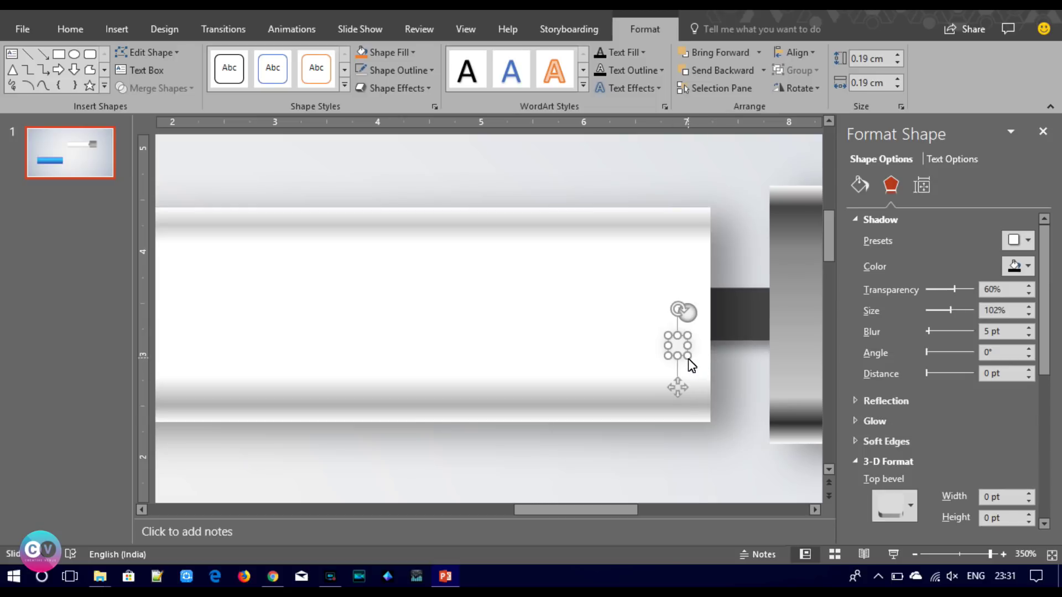
pyautogui.click(897, 64)
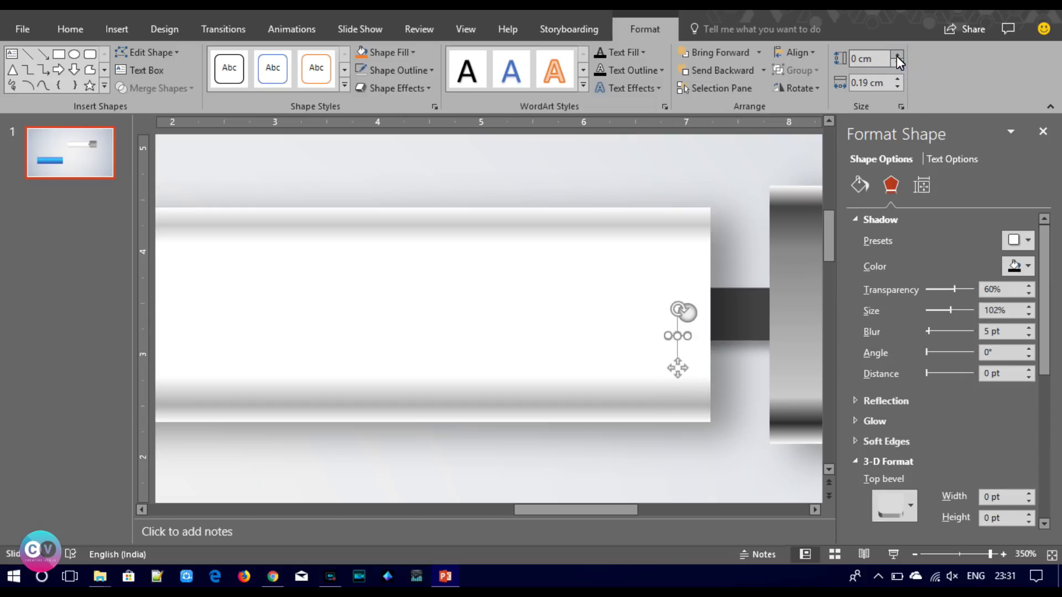
pyautogui.click(897, 88)
pyautogui.moveTo(672, 390); pyautogui.dragTo(690, 363)
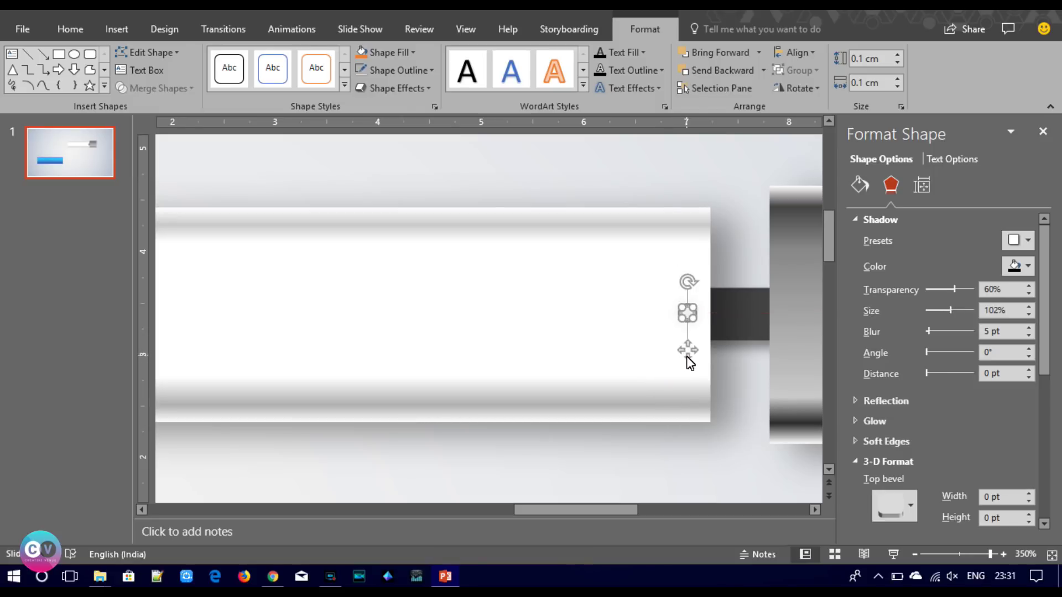
# Try different grey fills on the small dot.
pyautogui.click(859, 186)
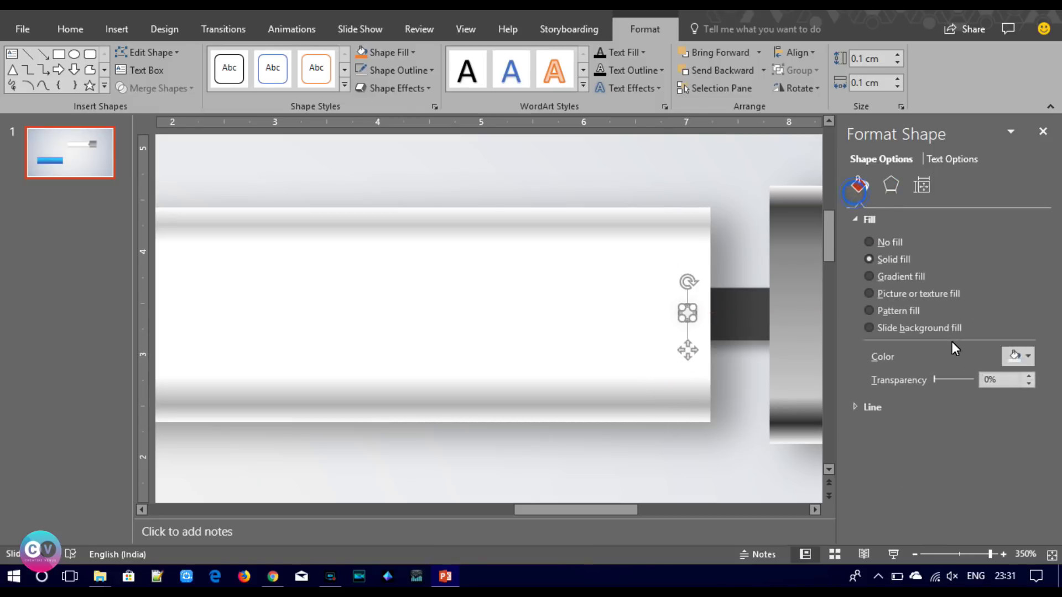
pyautogui.click(1030, 357)
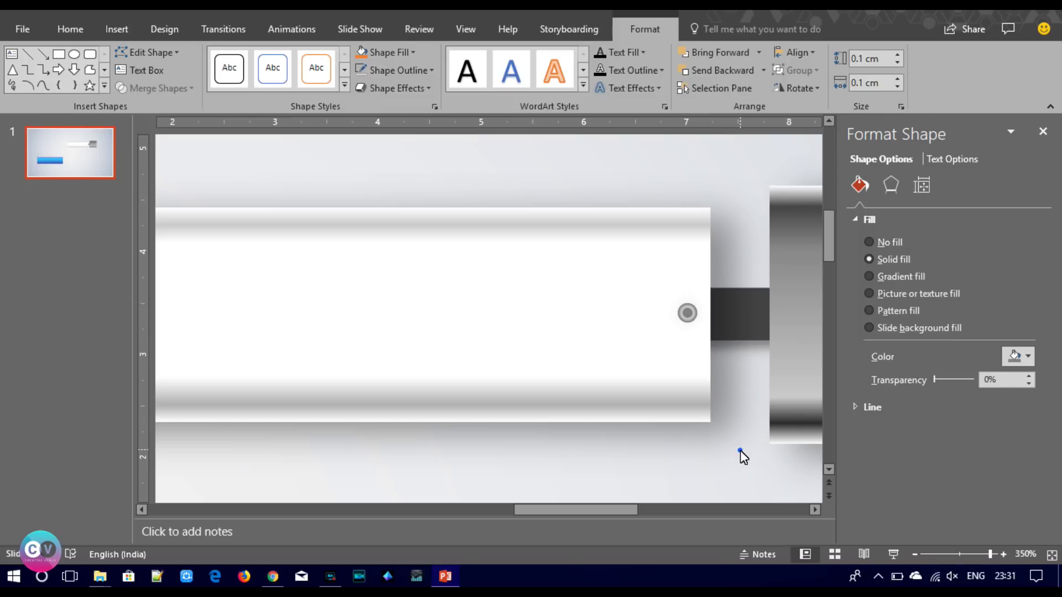
pyautogui.click(740, 450)
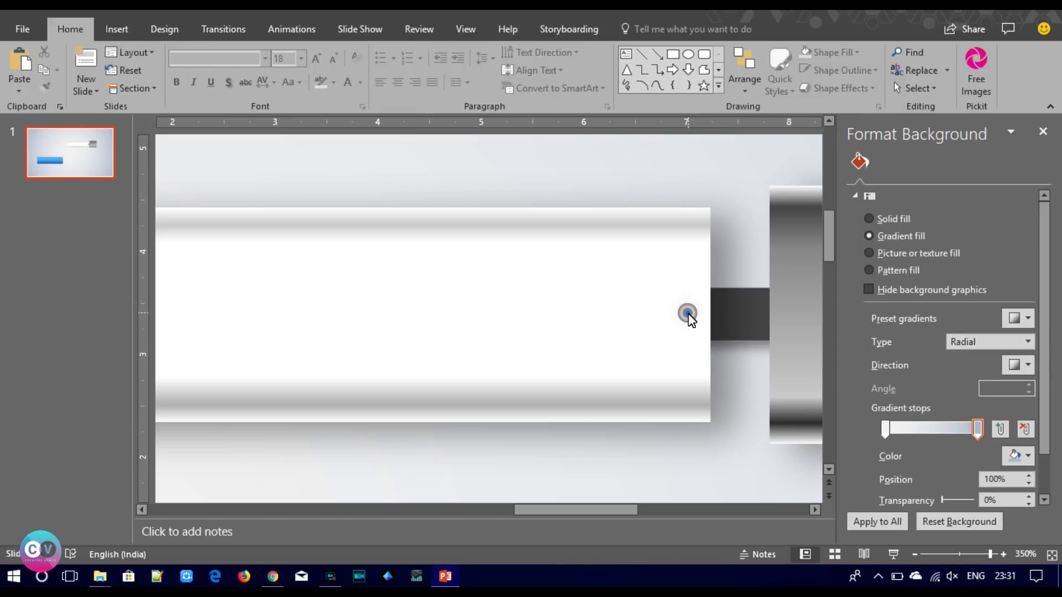
pyautogui.click(687, 313)
pyautogui.click(1028, 357)
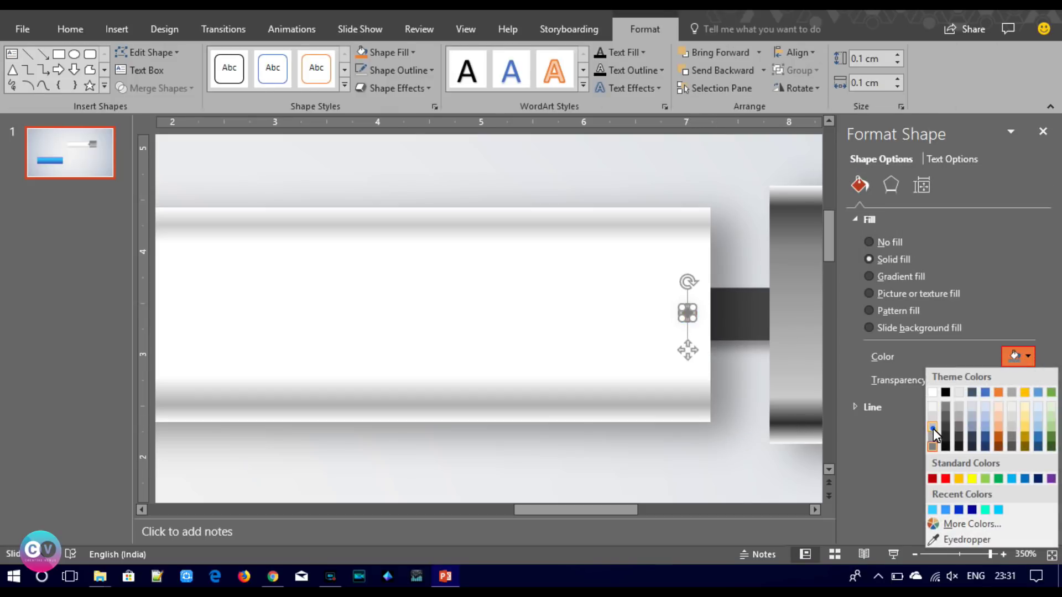
pyautogui.click(934, 430)
pyautogui.click(739, 469)
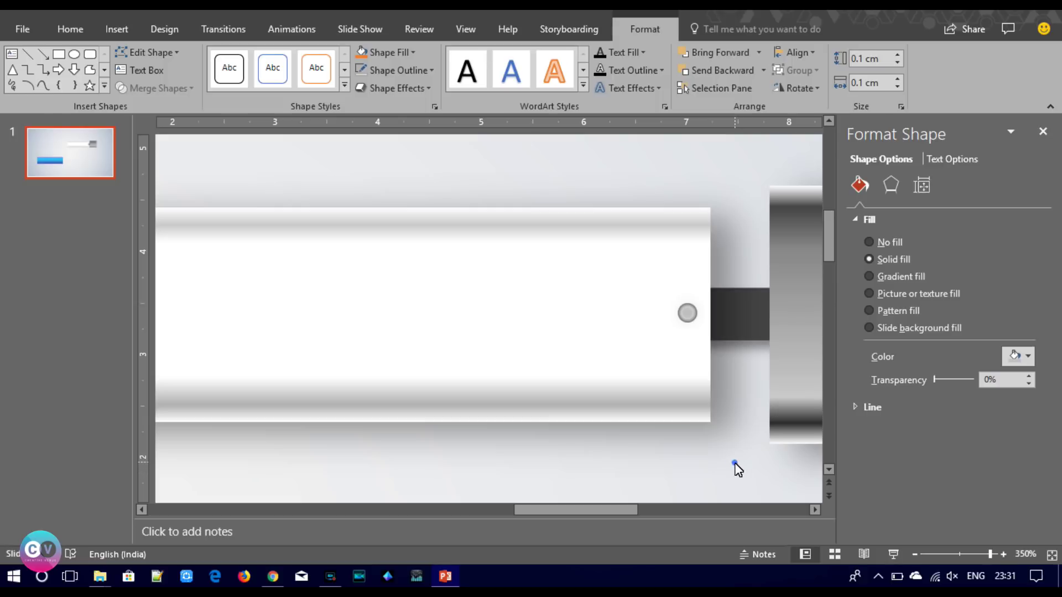
# Try a black fill, undo it, and settle on light grey for the dot.
pyautogui.click(687, 313)
pyautogui.click(1022, 360)
pyautogui.click(947, 395)
pyautogui.click(775, 455)
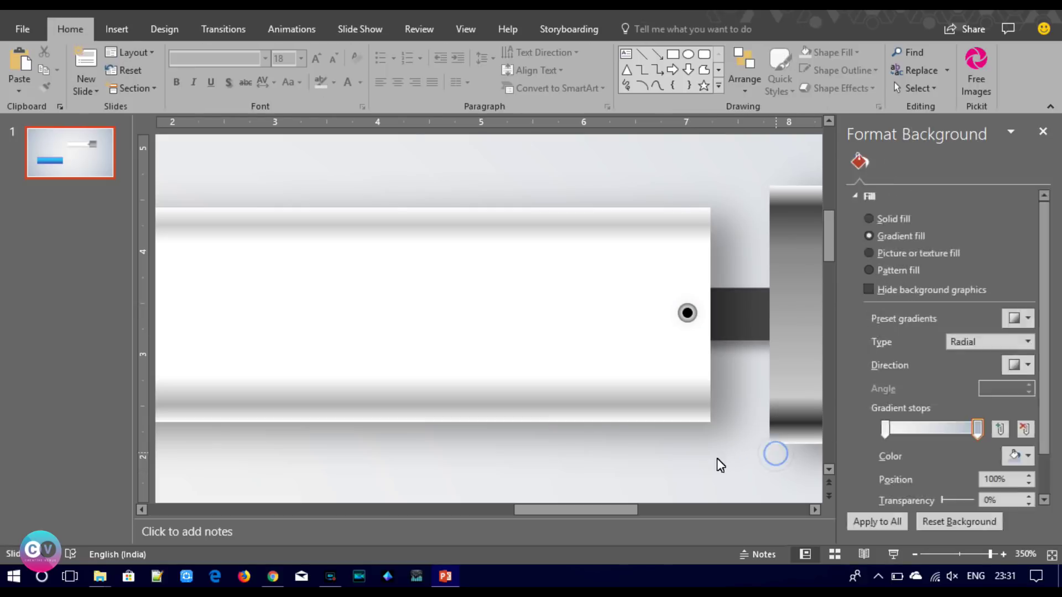
pyautogui.hotkey('ctrl', 'z')
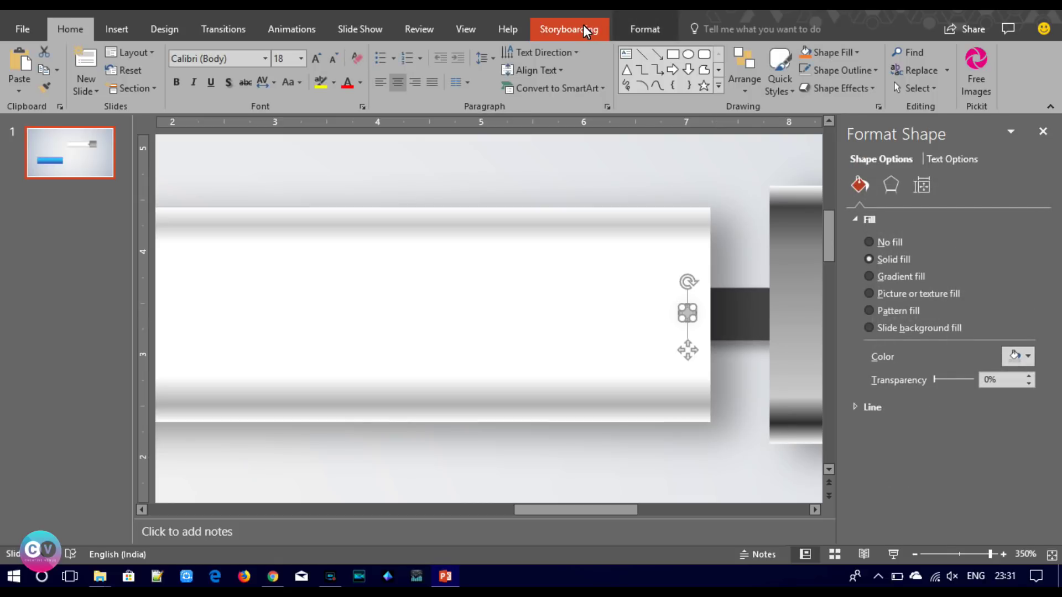
pyautogui.click(653, 29)
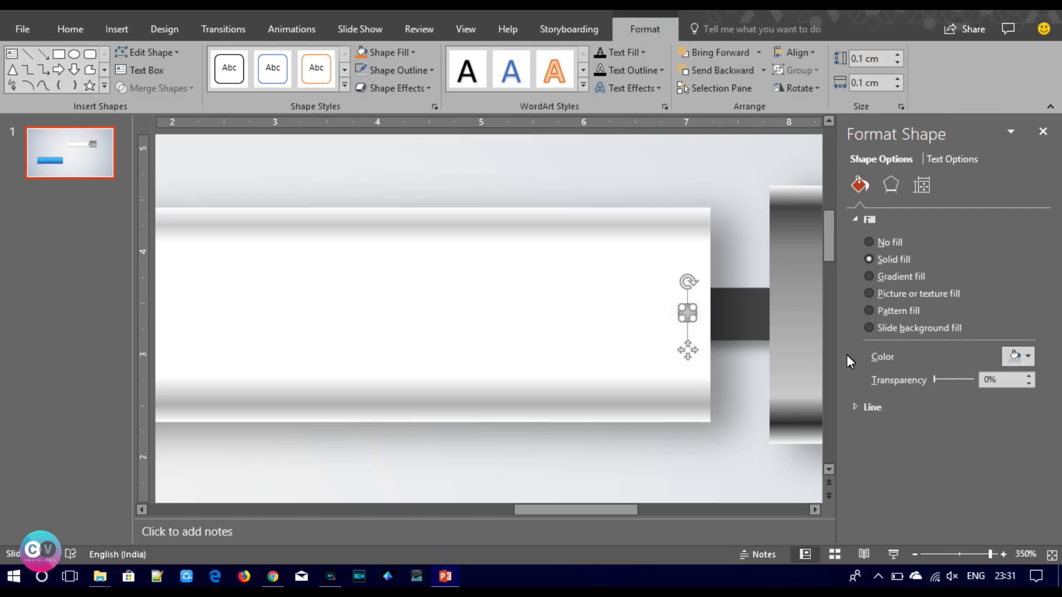
pyautogui.click(1018, 356)
pyautogui.click(931, 395)
# Copy the small dot onto the grey end cap, nudging it level with the original dot.
pyautogui.click(699, 447)
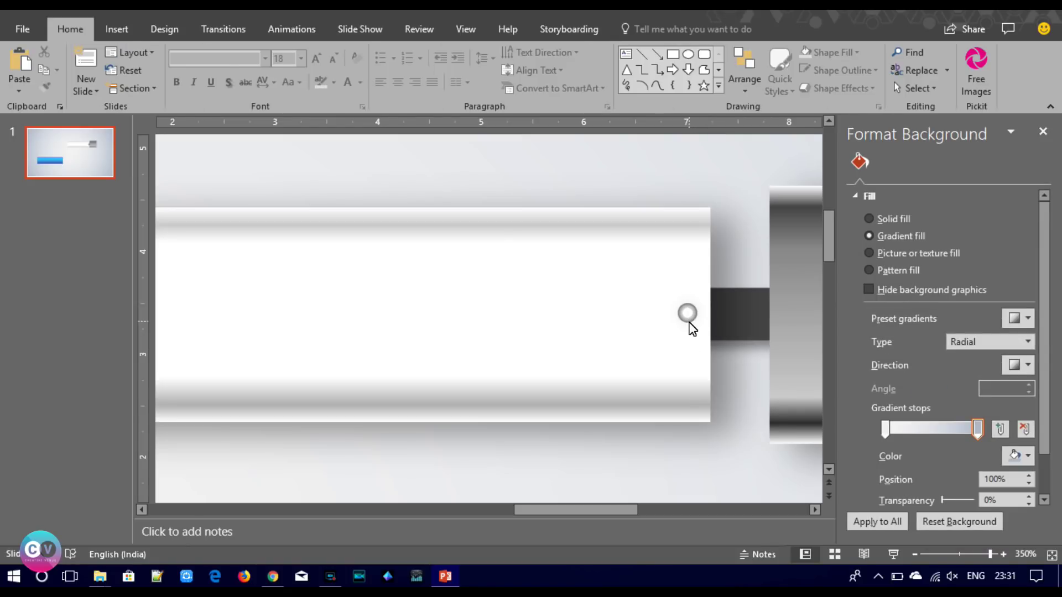
pyautogui.click(687, 315)
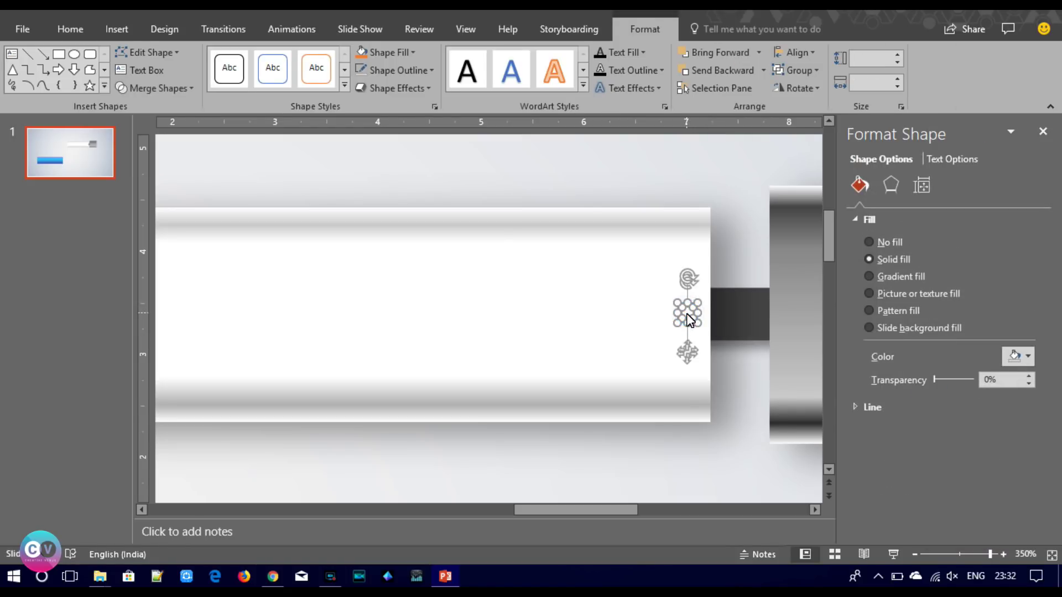
pyautogui.moveTo(688, 354); pyautogui.dragTo(789, 366)
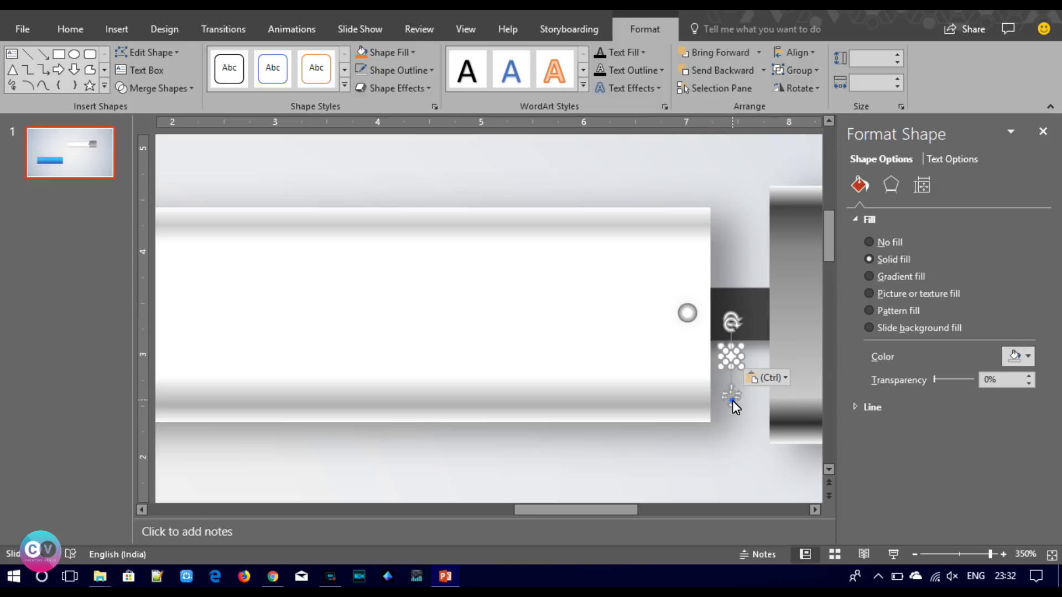
pyautogui.press('Up')
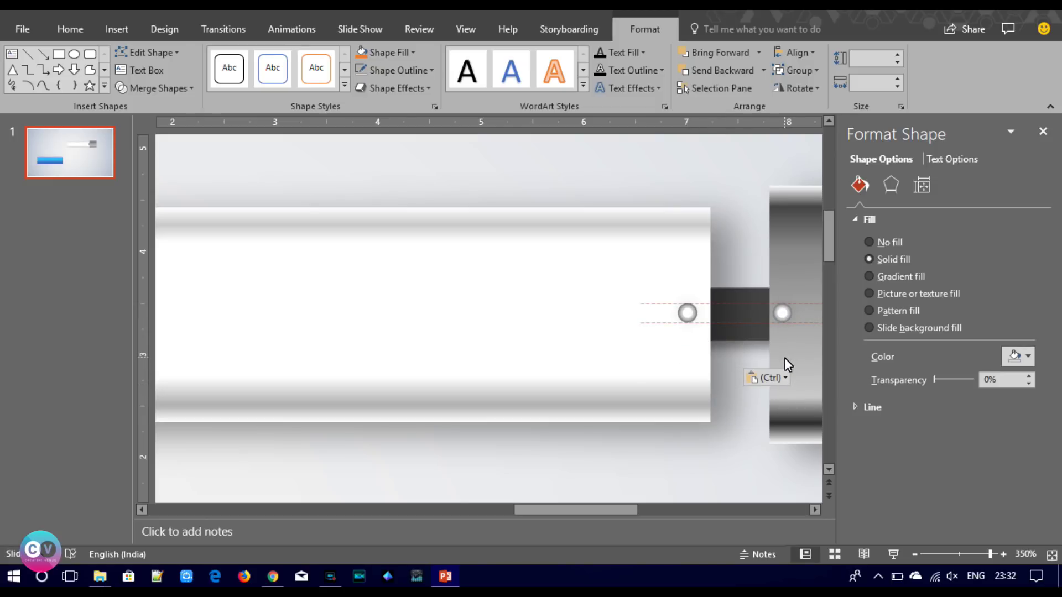
pyautogui.press('Right')
pyautogui.press('ctrl')
pyautogui.click(709, 403)
# Fill the copied small circle on the grey cap with dark grey.
pyautogui.click(792, 313)
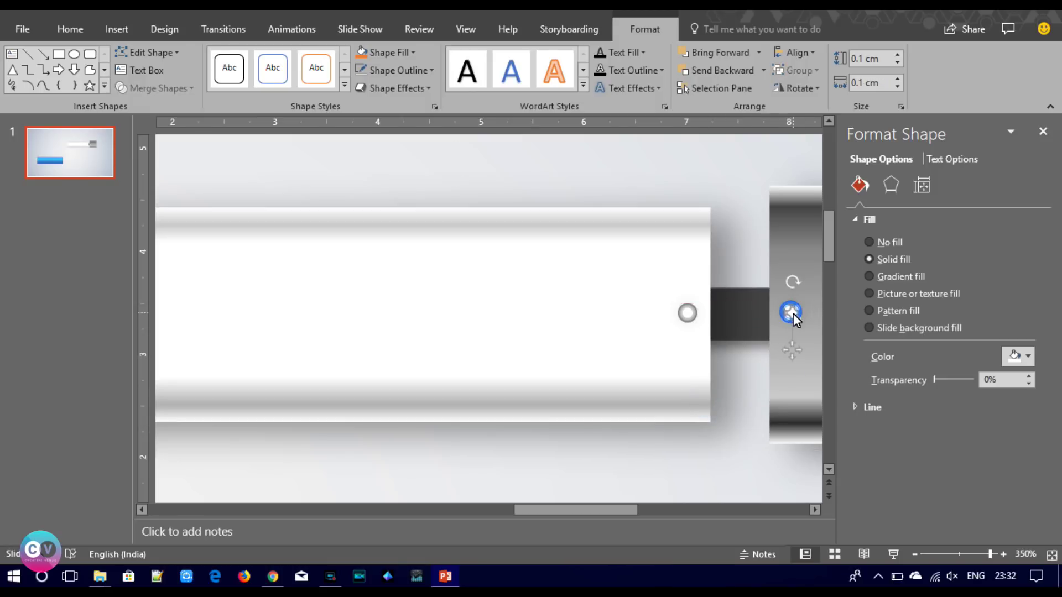
pyautogui.click(1018, 356)
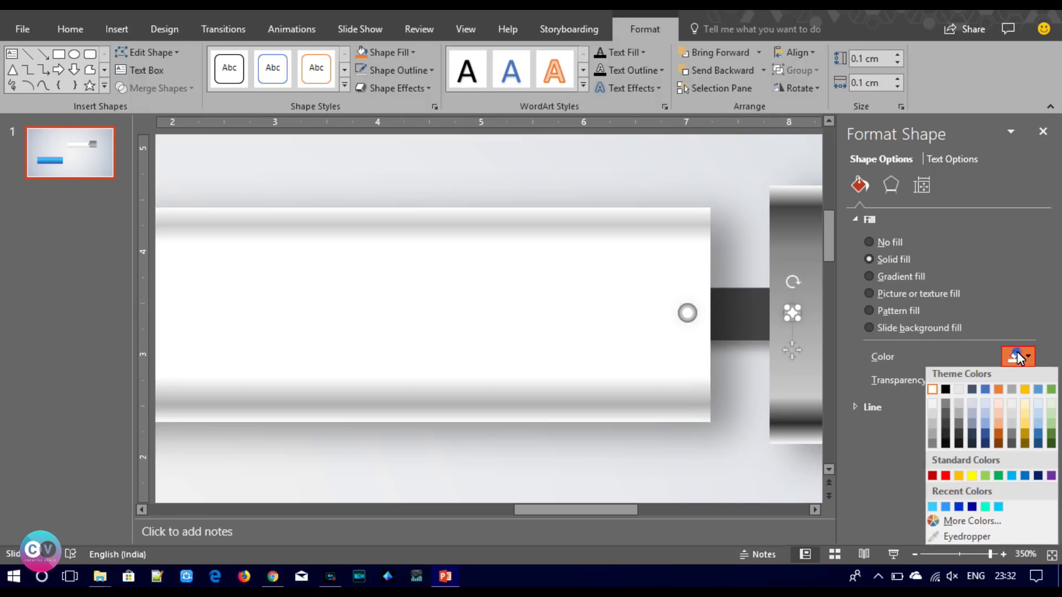
pyautogui.click(945, 436)
pyautogui.click(742, 463)
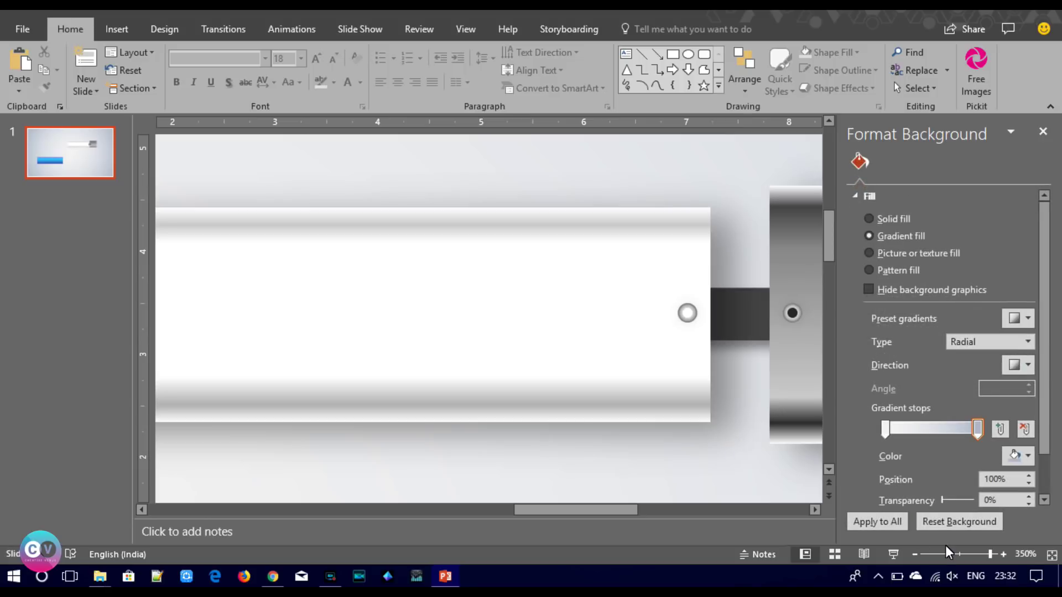
pyautogui.click(793, 313)
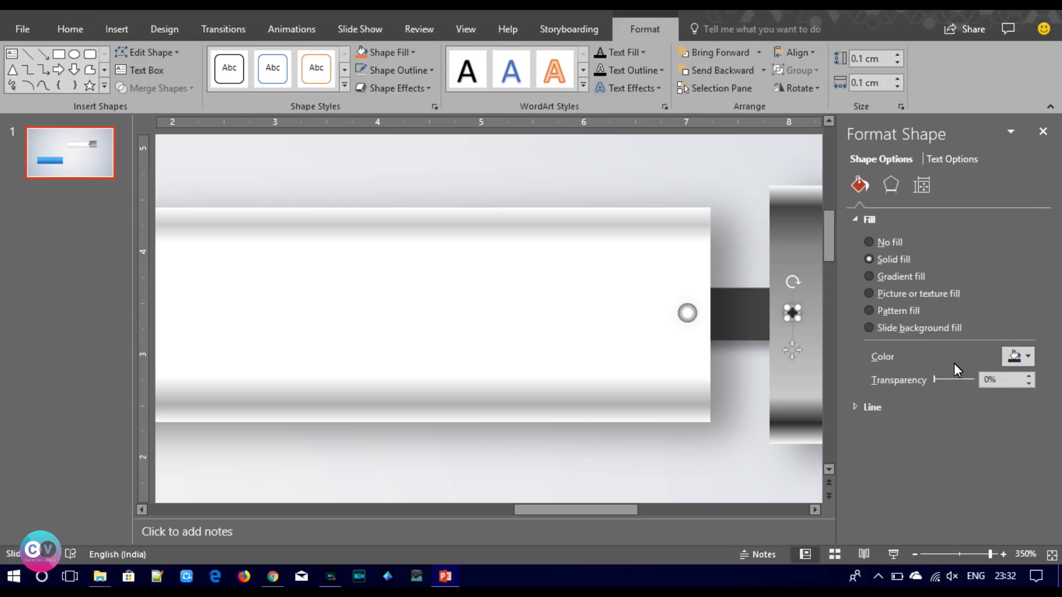
pyautogui.click(1018, 356)
pyautogui.click(945, 416)
pyautogui.click(607, 180)
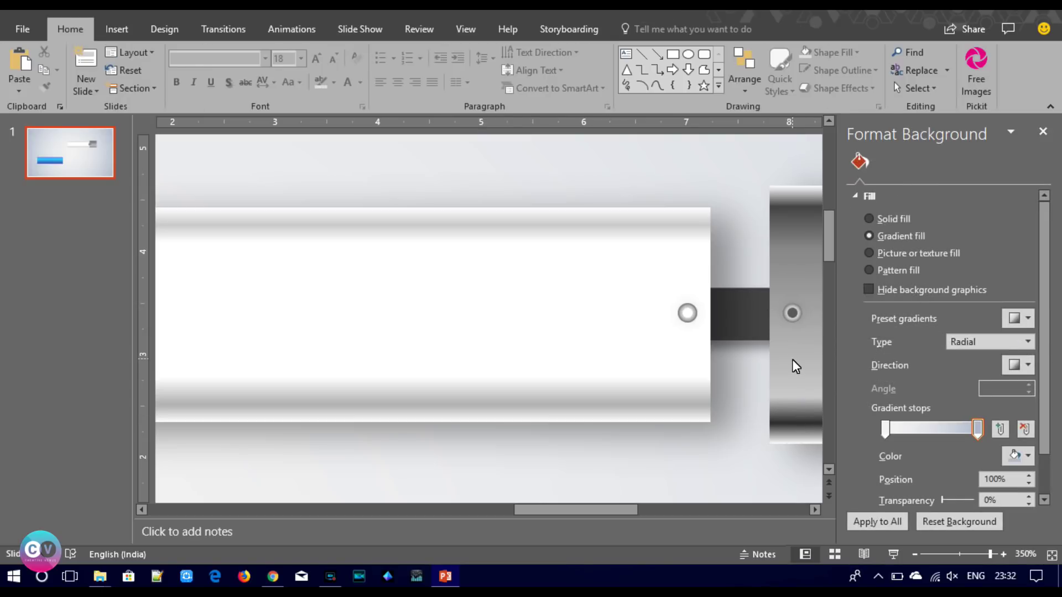
pyautogui.moveTo(912, 553); pyautogui.dragTo(951, 552)
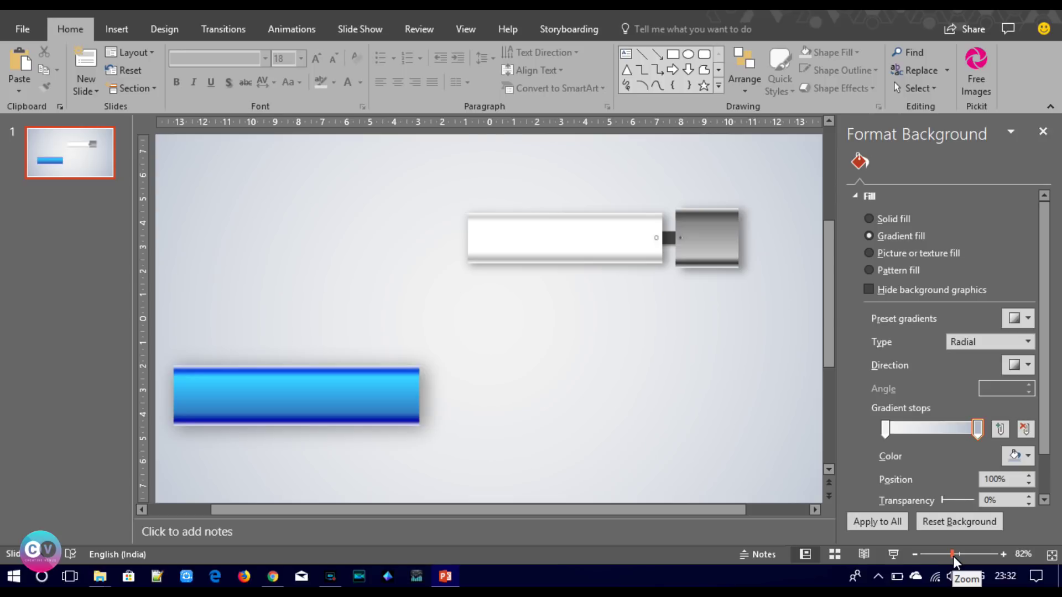
pyautogui.moveTo(952, 556); pyautogui.dragTo(969, 557)
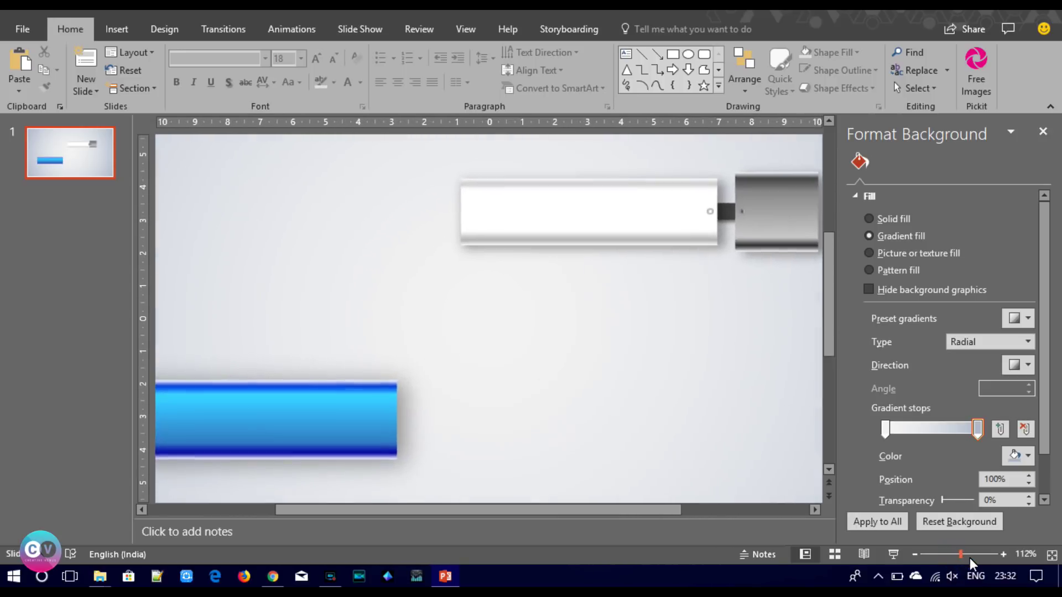
pyautogui.moveTo(583, 510); pyautogui.dragTo(658, 509)
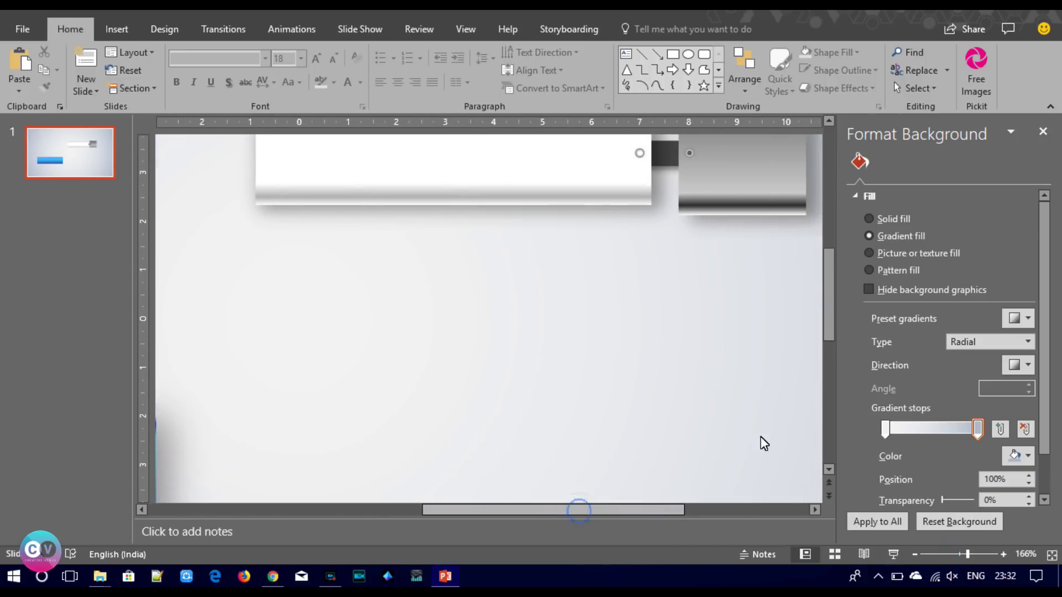
pyautogui.moveTo(830, 285); pyautogui.dragTo(826, 246)
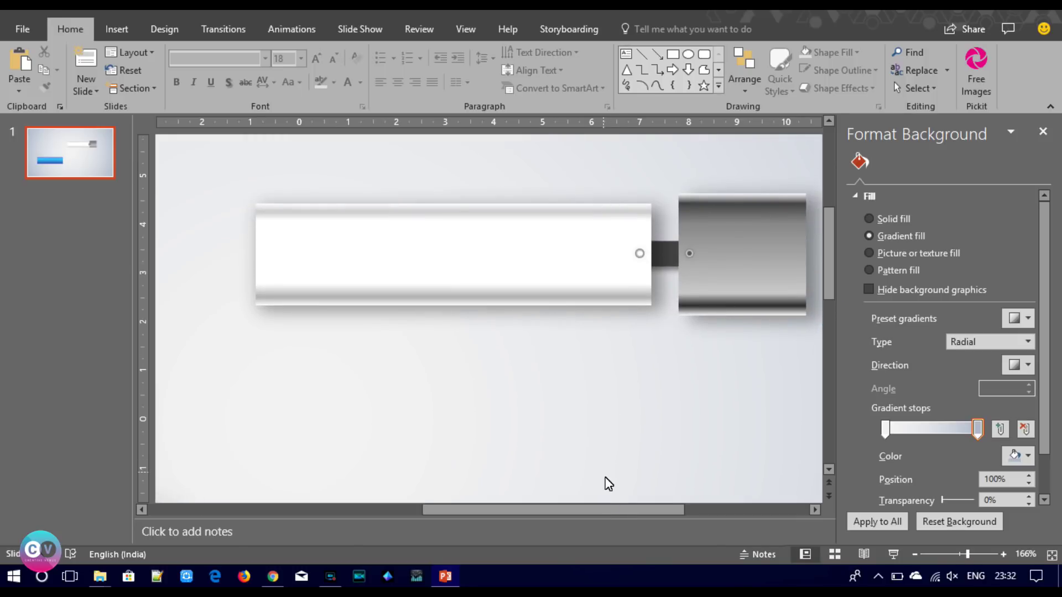
pyautogui.moveTo(969, 555); pyautogui.dragTo(994, 556)
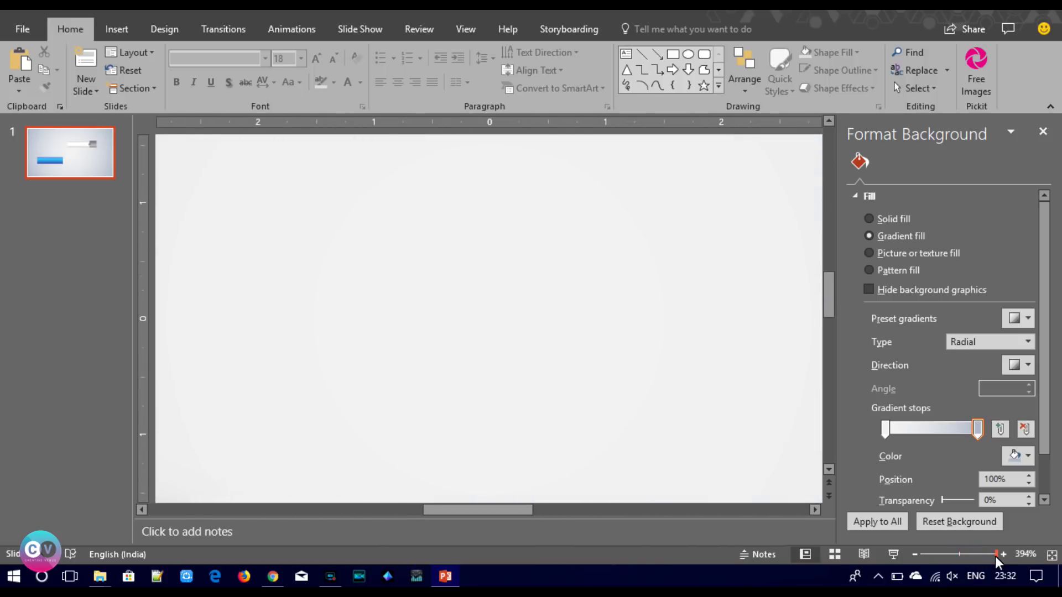
pyautogui.moveTo(506, 509); pyautogui.dragTo(691, 508)
pyautogui.moveTo(826, 296); pyautogui.dragTo(827, 231)
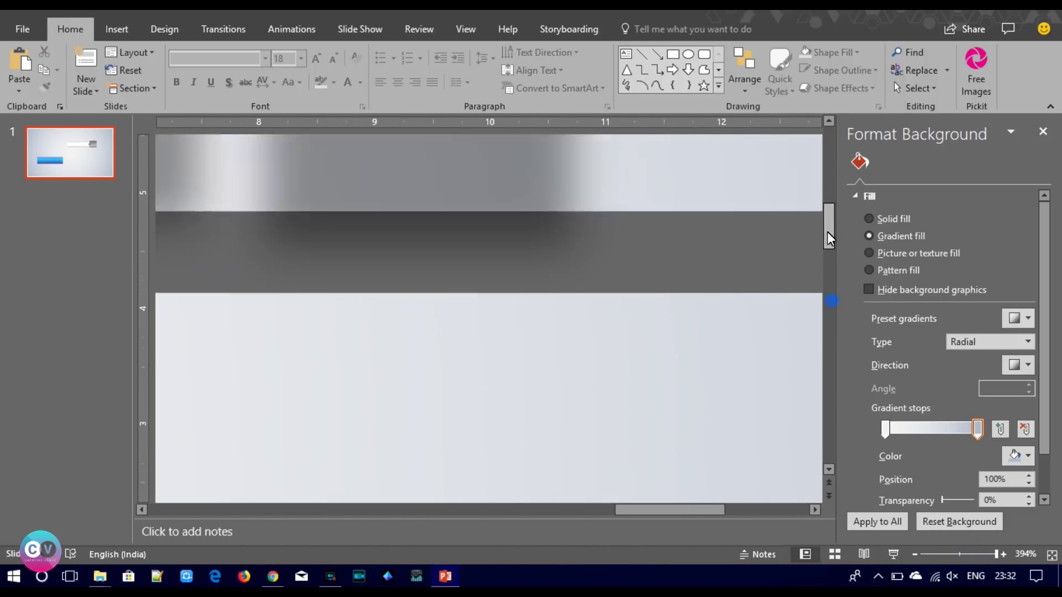
pyautogui.moveTo(646, 509); pyautogui.dragTo(601, 509)
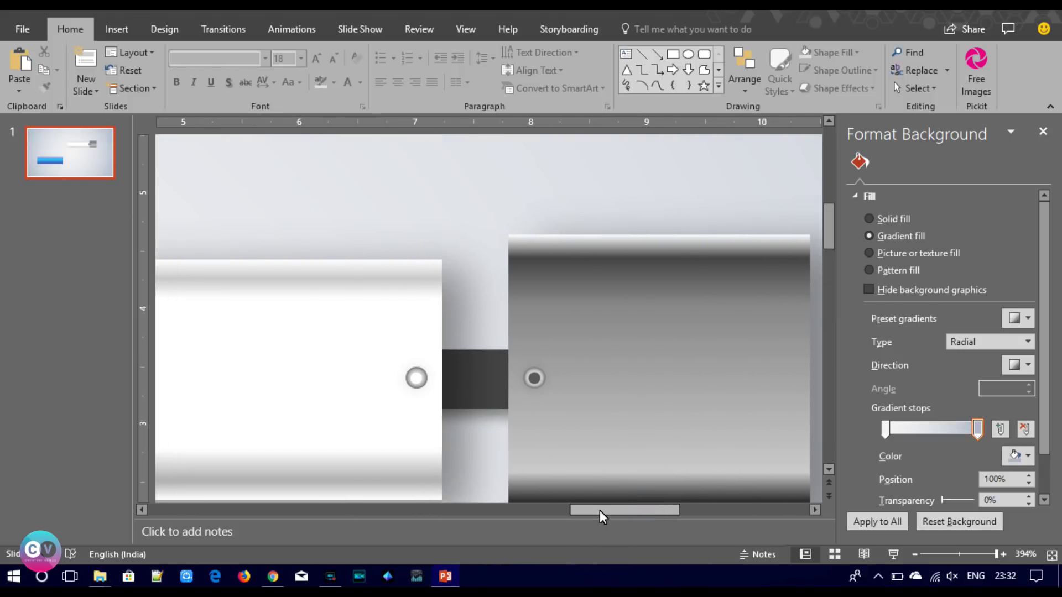
pyautogui.click(417, 380)
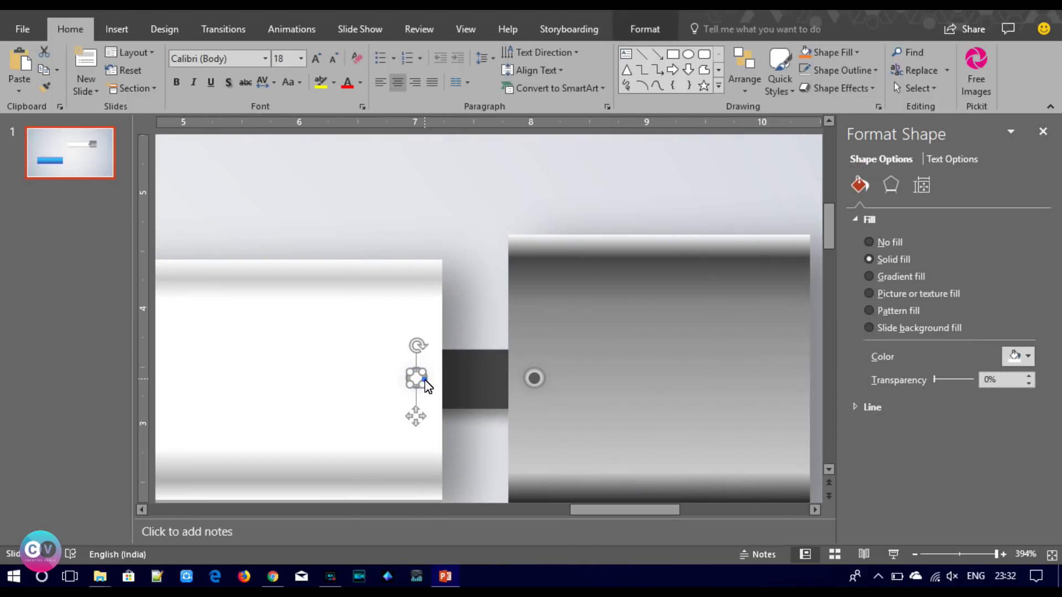
# Raise the white circle's shadow transparency and set the dark circle's shadow transparency to 50%.
pyautogui.click(890, 185)
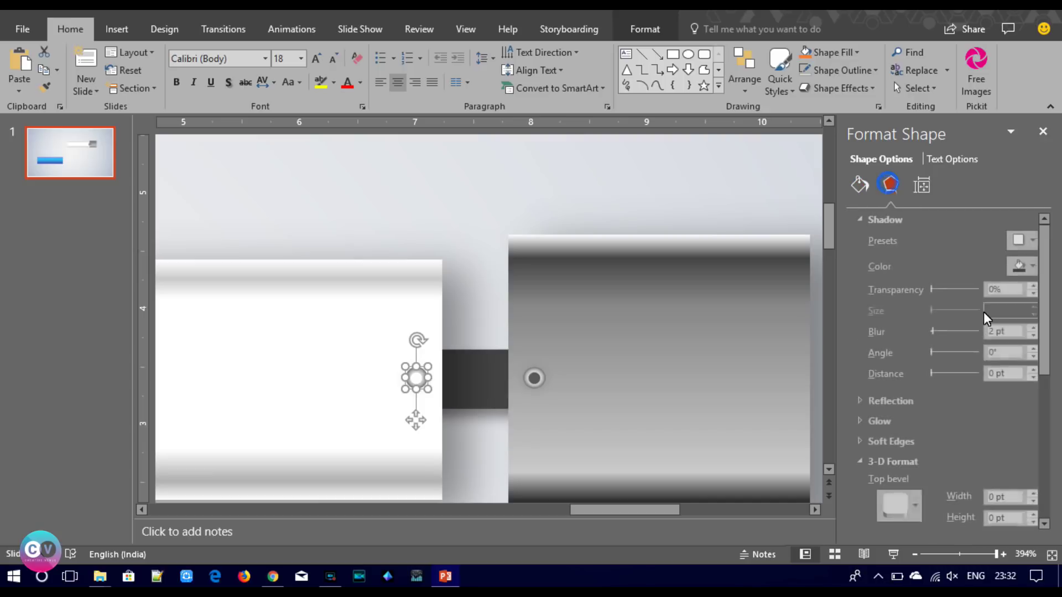
pyautogui.moveTo(927, 289); pyautogui.dragTo(944, 291)
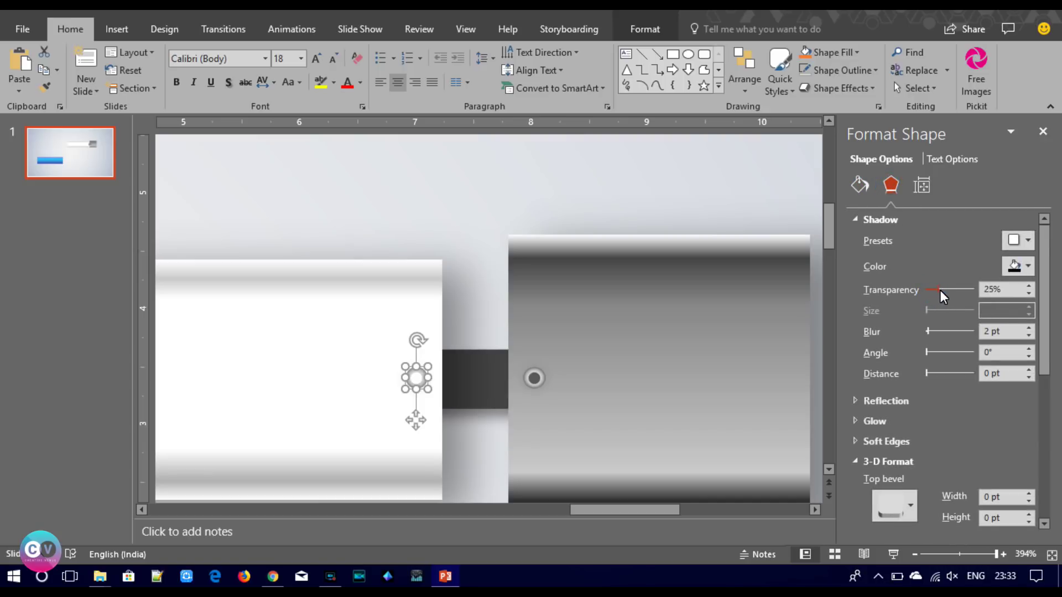
pyautogui.click(646, 218)
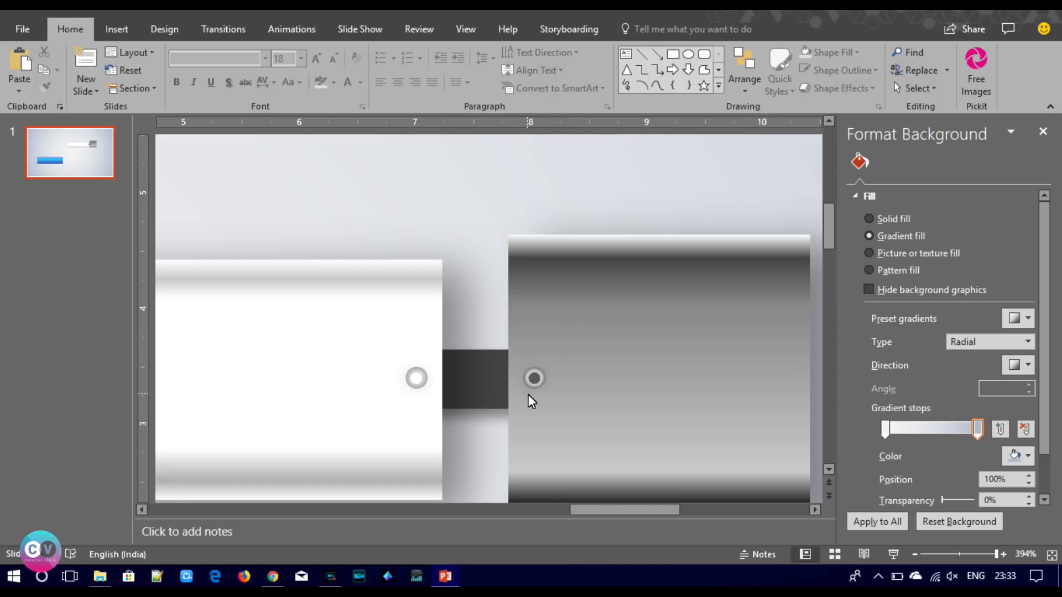
pyautogui.click(540, 387)
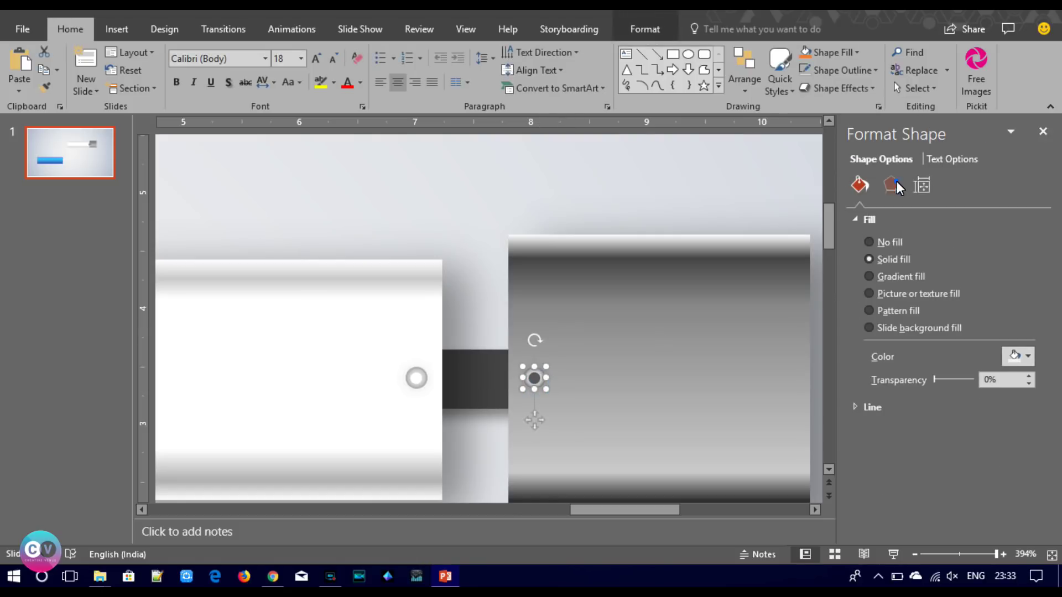
pyautogui.click(891, 185)
pyautogui.moveTo(926, 290); pyautogui.dragTo(952, 289)
pyautogui.click(1028, 287)
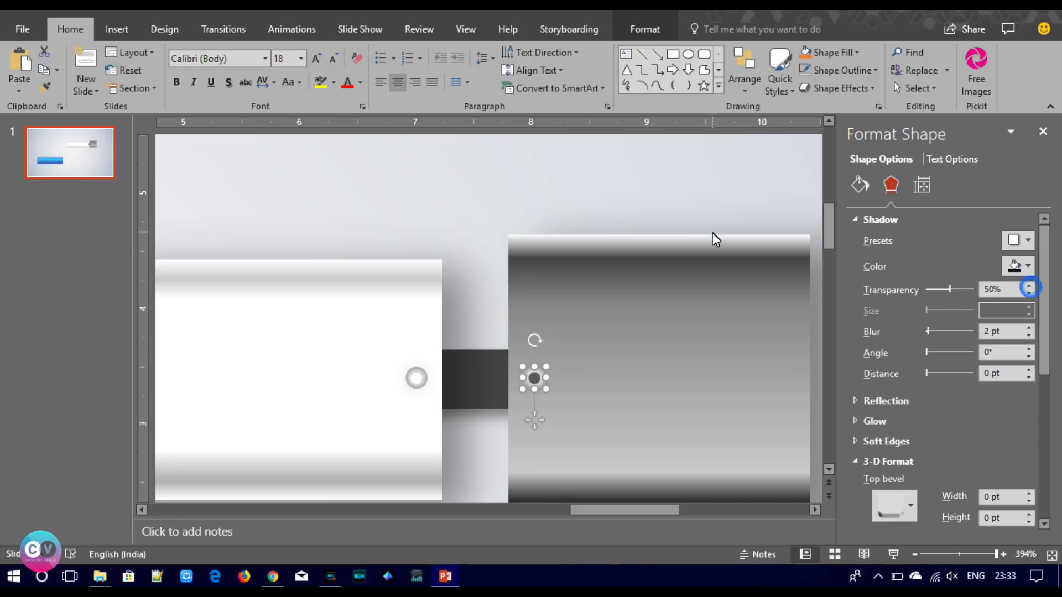
# Set the white circle's shadow transparency to 50% and zoom out to view the whole slide.
pyautogui.click(419, 384)
pyautogui.moveTo(950, 288); pyautogui.dragTo(949, 288)
pyautogui.click(1031, 287)
pyautogui.click(689, 172)
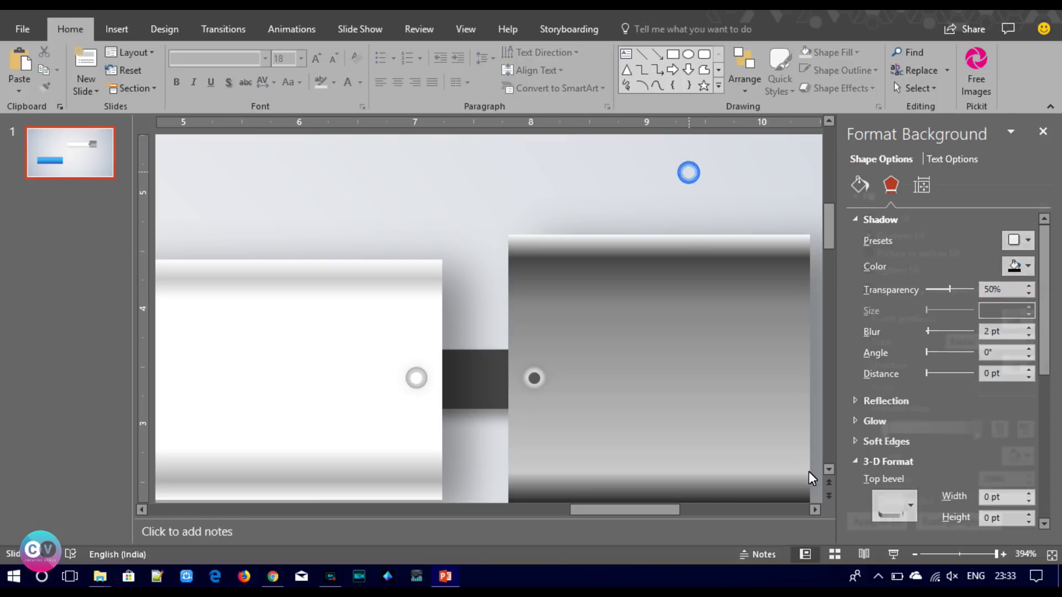
pyautogui.click(948, 554)
pyautogui.click(661, 459)
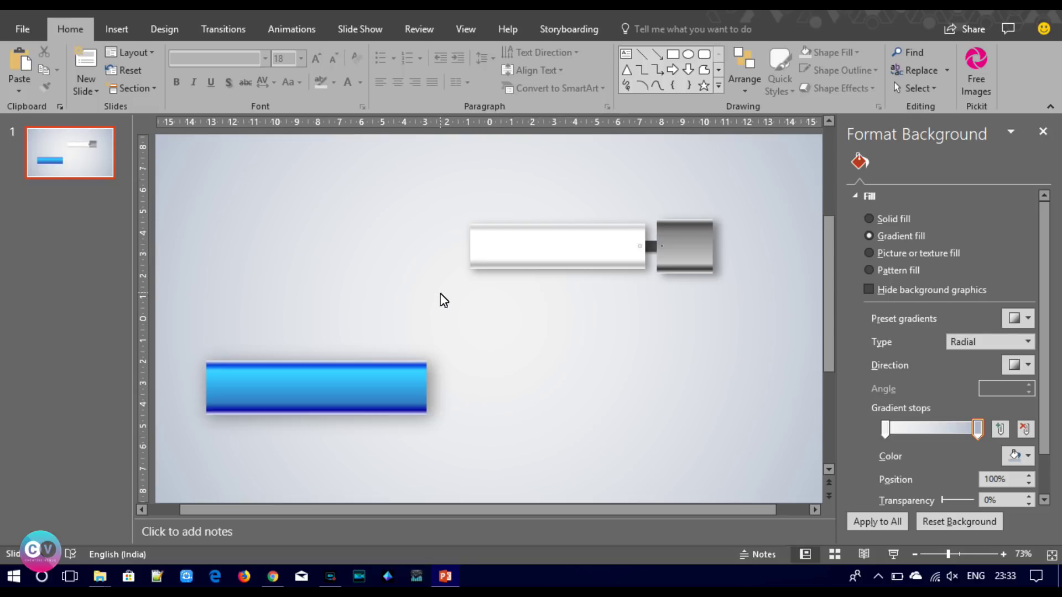
# Group the white bar with the grey cap, then lay the blue bar behind it against the connector.
pyautogui.moveTo(441, 294); pyautogui.dragTo(761, 202)
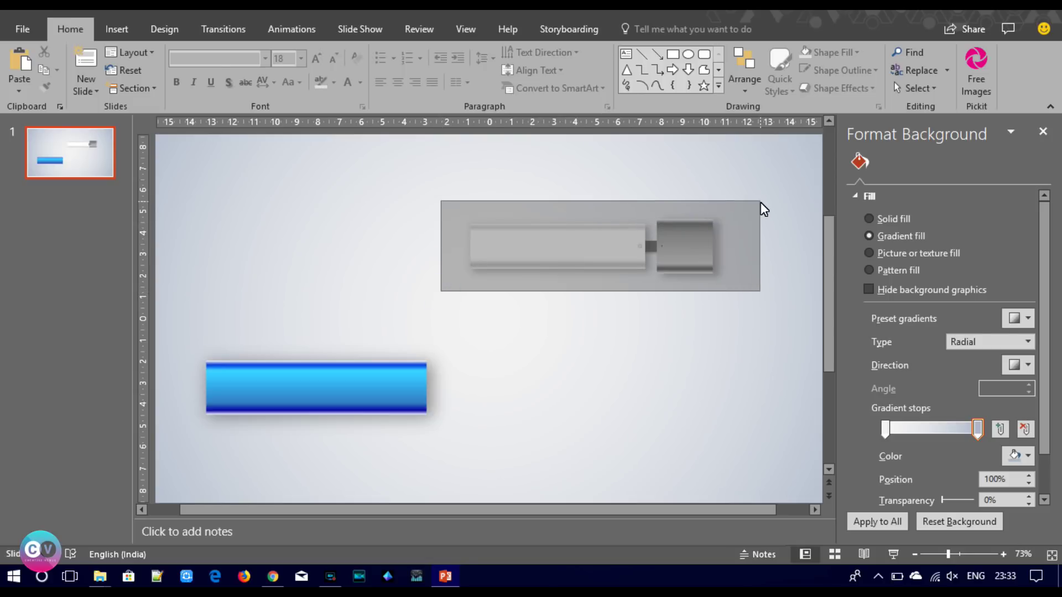
pyautogui.hotkey('ctrl', 'g')
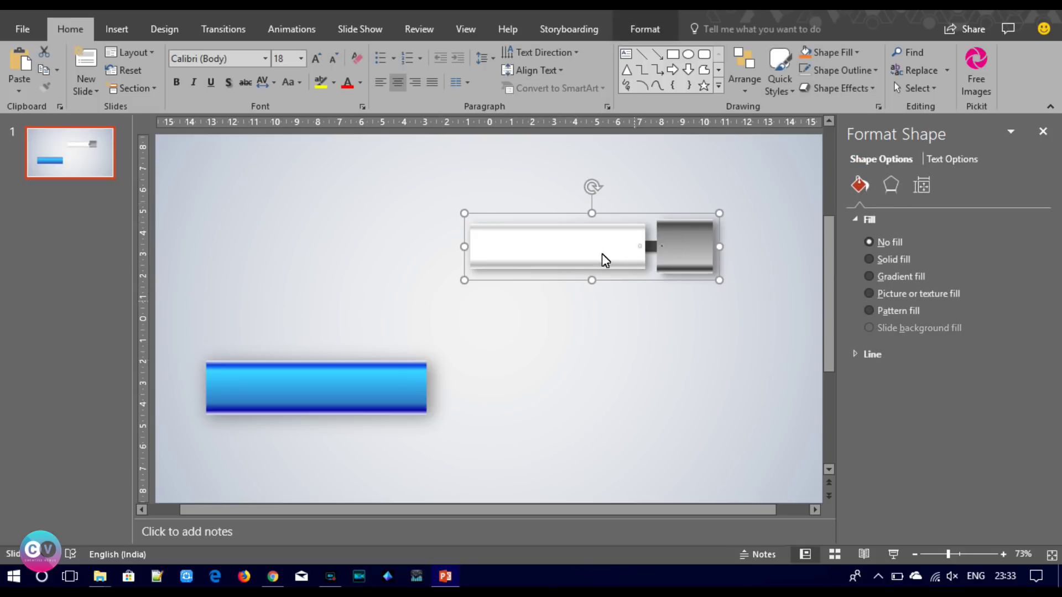
pyautogui.click(588, 346)
pyautogui.click(588, 246)
pyautogui.moveTo(377, 400)
pyautogui.mouseDown()
pyautogui.moveTo(508, 245)
pyautogui.moveTo(493, 254)
pyautogui.mouseUp()
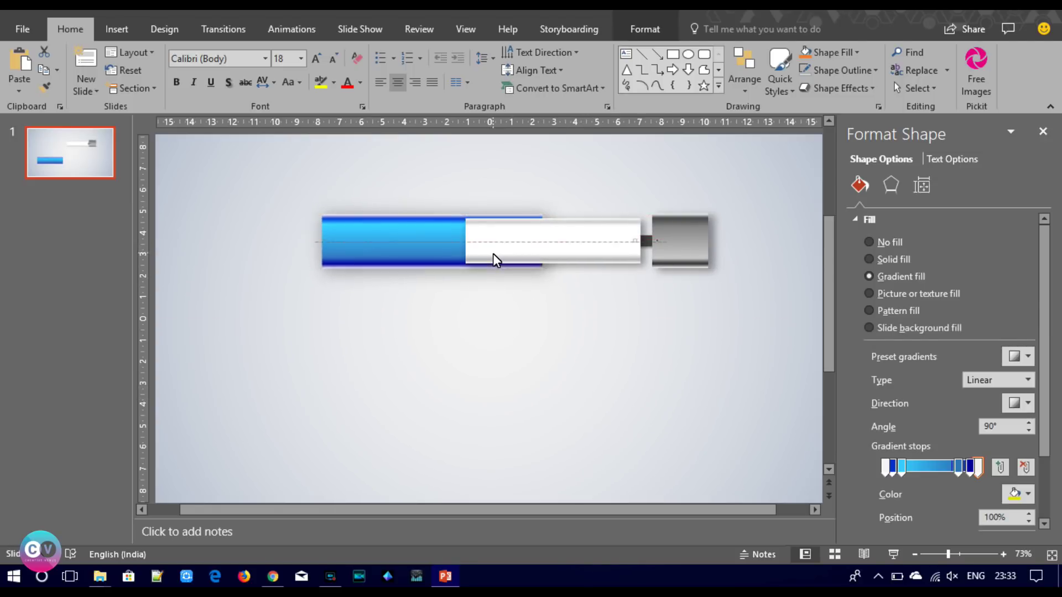
pyautogui.rightClick(420, 244)
pyautogui.click(522, 410)
pyautogui.moveTo(465, 241)
pyautogui.mouseDown()
pyautogui.moveTo(557, 245)
pyautogui.moveTo(549, 238)
pyautogui.mouseUp()
pyautogui.click(545, 310)
# Move the whole bar-and-cap assembly to the left and slightly down.
pyautogui.moveTo(375, 310); pyautogui.dragTo(783, 180)
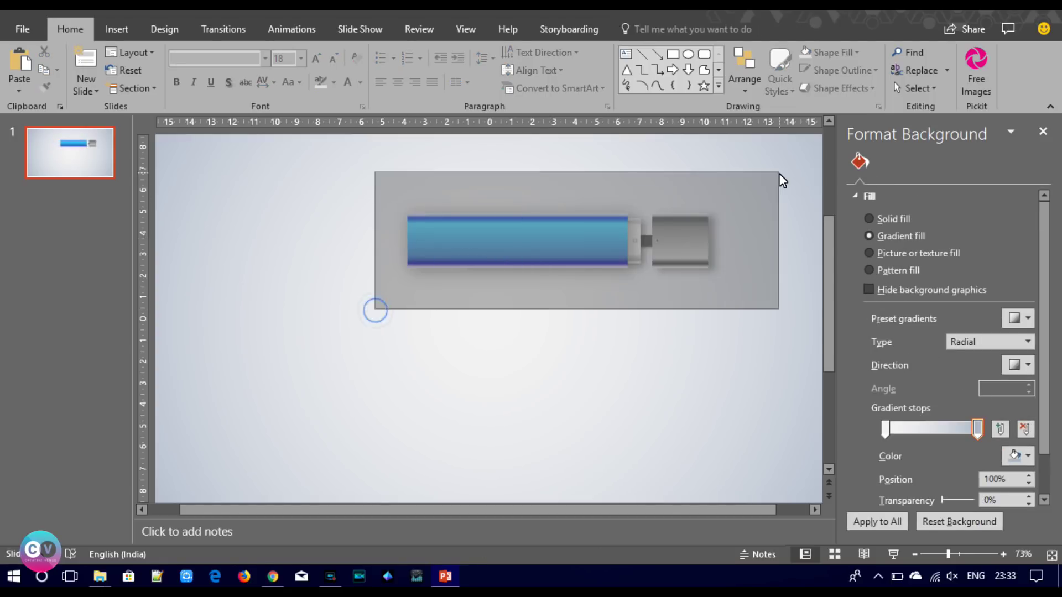
pyautogui.moveTo(546, 234); pyautogui.dragTo(424, 228)
pyautogui.click(910, 553)
pyautogui.click(911, 554)
pyautogui.moveTo(463, 263); pyautogui.dragTo(418, 288)
pyautogui.click(423, 337)
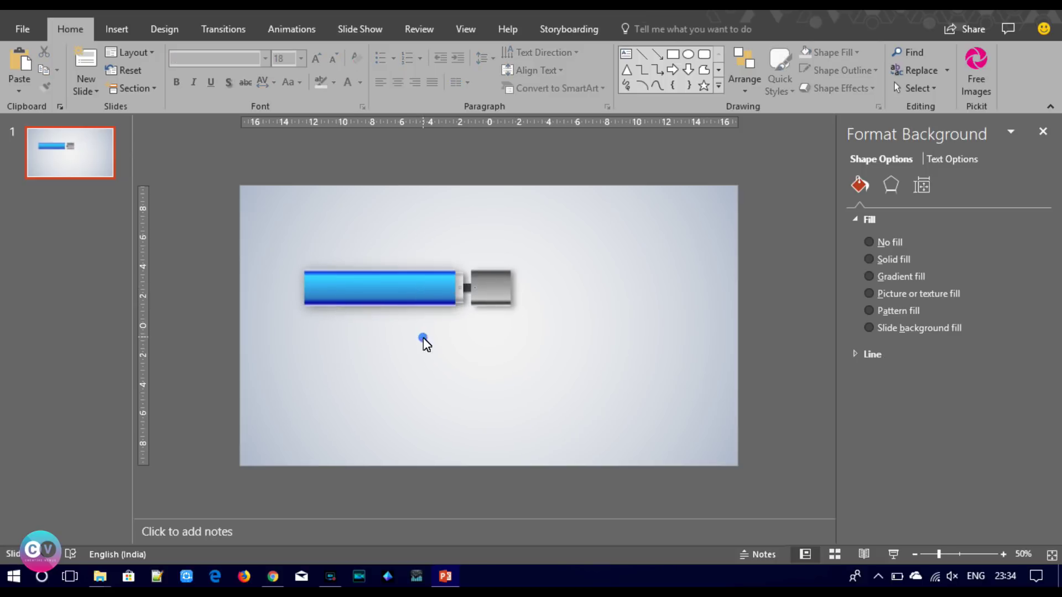
pyautogui.moveTo(939, 555); pyautogui.dragTo(949, 554)
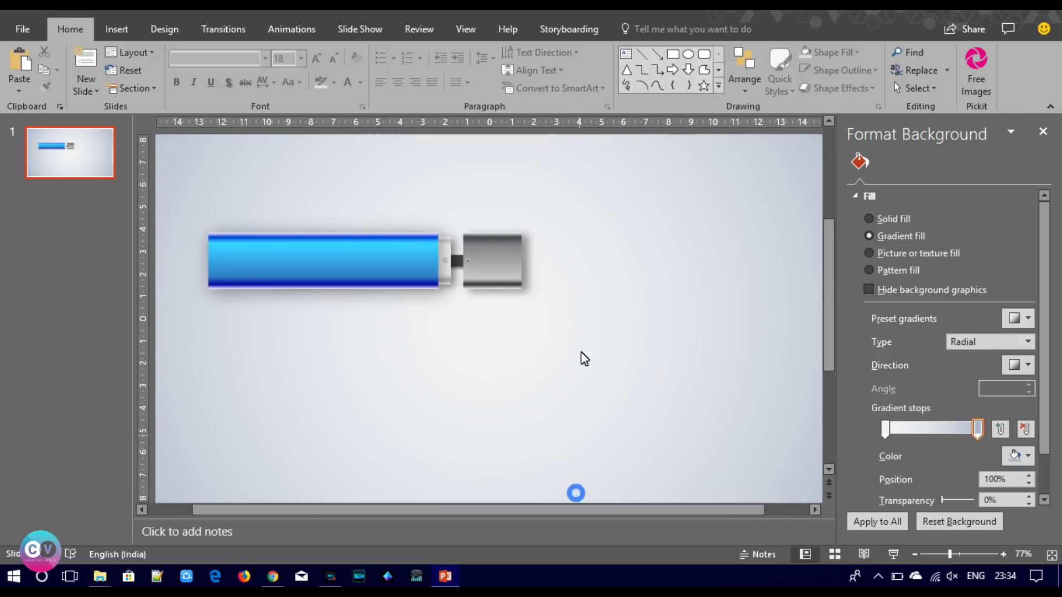
pyautogui.click(107, 29)
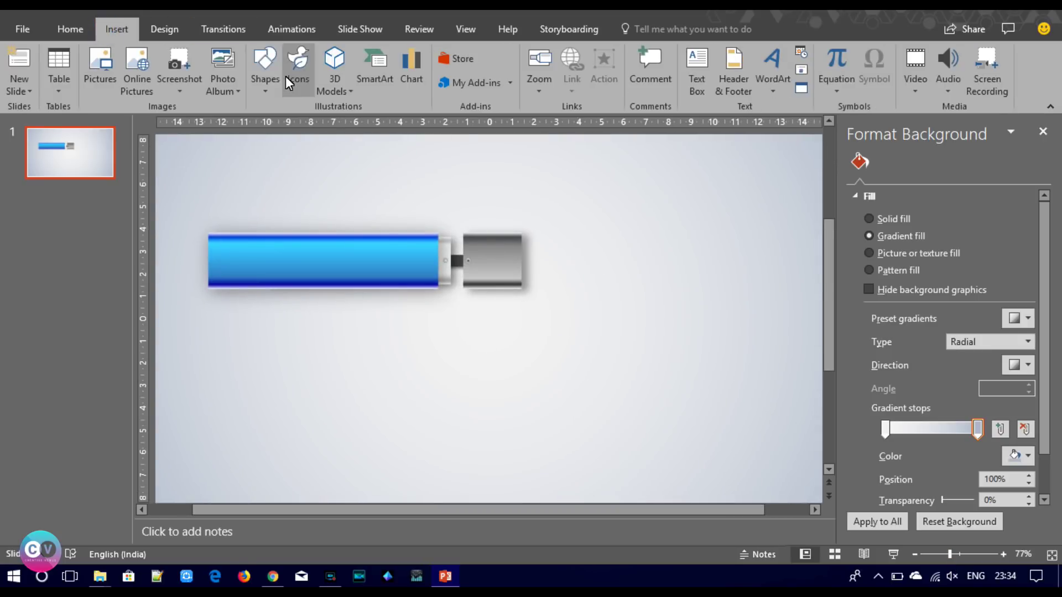
# Insert laptop, monitor, phone and tablet icons from the icon library.
pyautogui.click(299, 82)
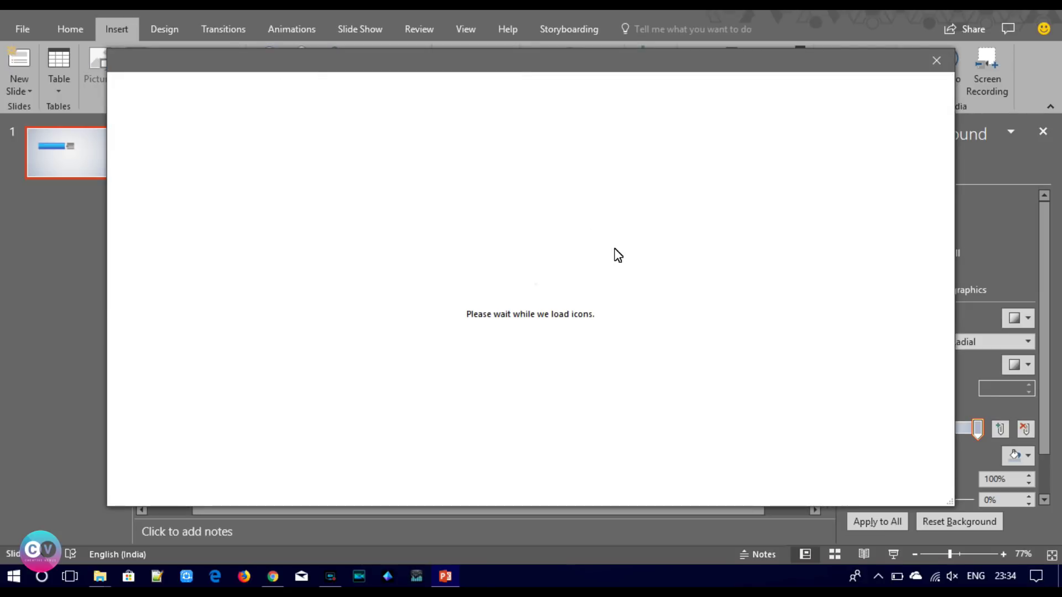
pyautogui.click(332, 578)
pyautogui.click(336, 583)
pyautogui.click(365, 391)
pyautogui.click(425, 391)
pyautogui.click(485, 391)
pyautogui.click(540, 395)
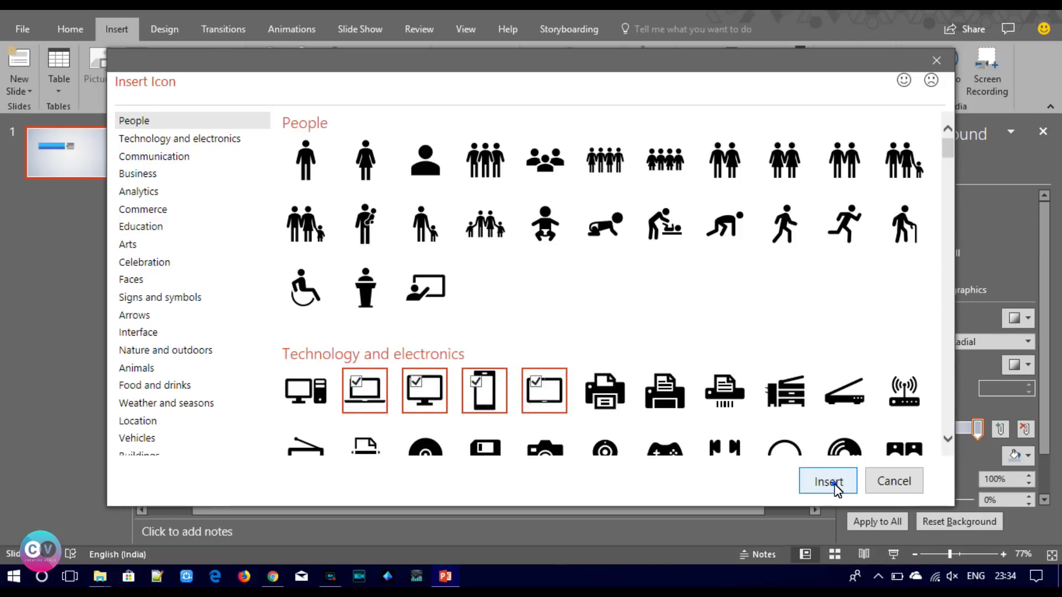
pyautogui.click(828, 481)
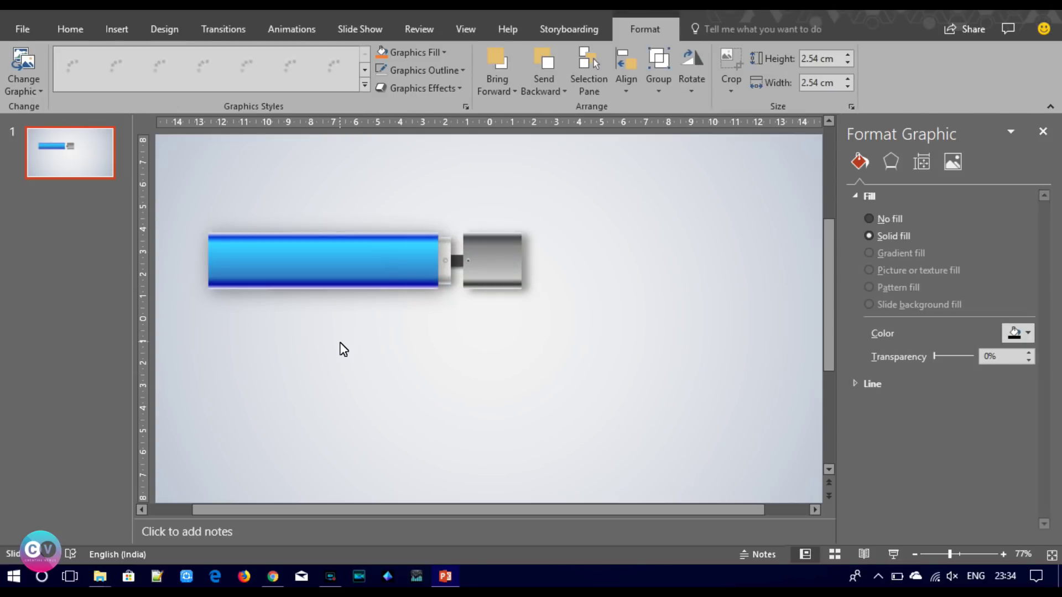
# Move the four icons to the upper right and shrink them to about 1.2 cm.
pyautogui.moveTo(520, 344); pyautogui.dragTo(699, 246)
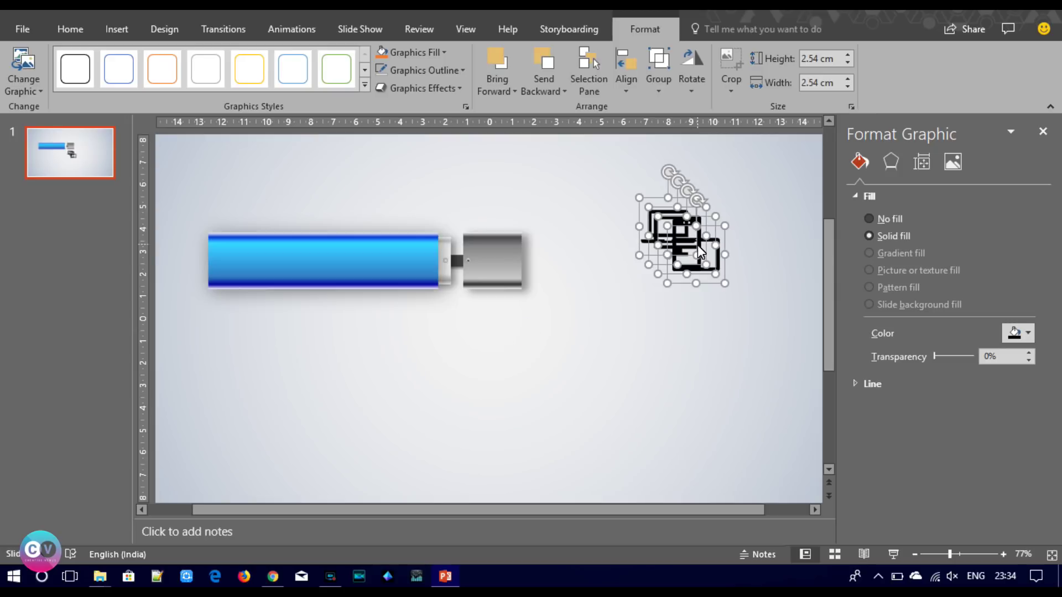
pyautogui.click(844, 65)
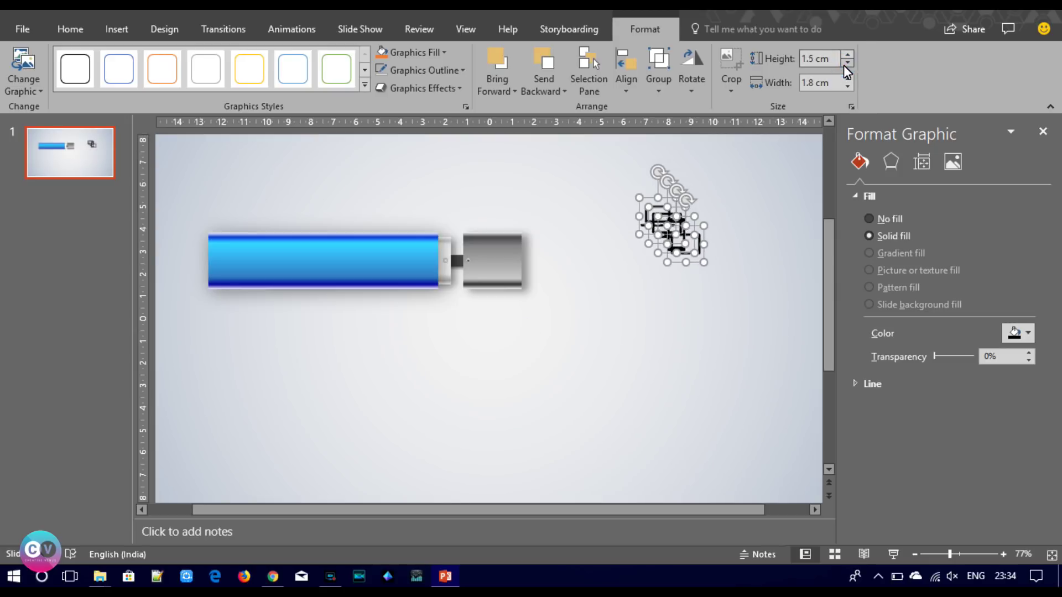
pyautogui.click(695, 268)
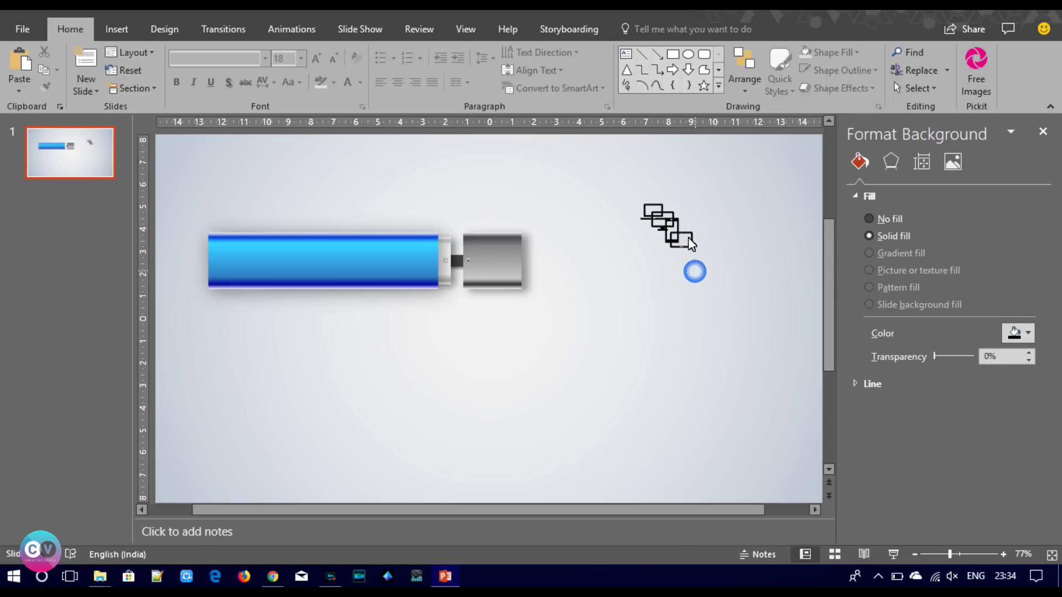
pyautogui.moveTo(624, 294); pyautogui.dragTo(732, 177)
# Shrink the icons to 1 cm and place the laptop icon on the grey connector.
pyautogui.click(845, 64)
pyautogui.click(660, 291)
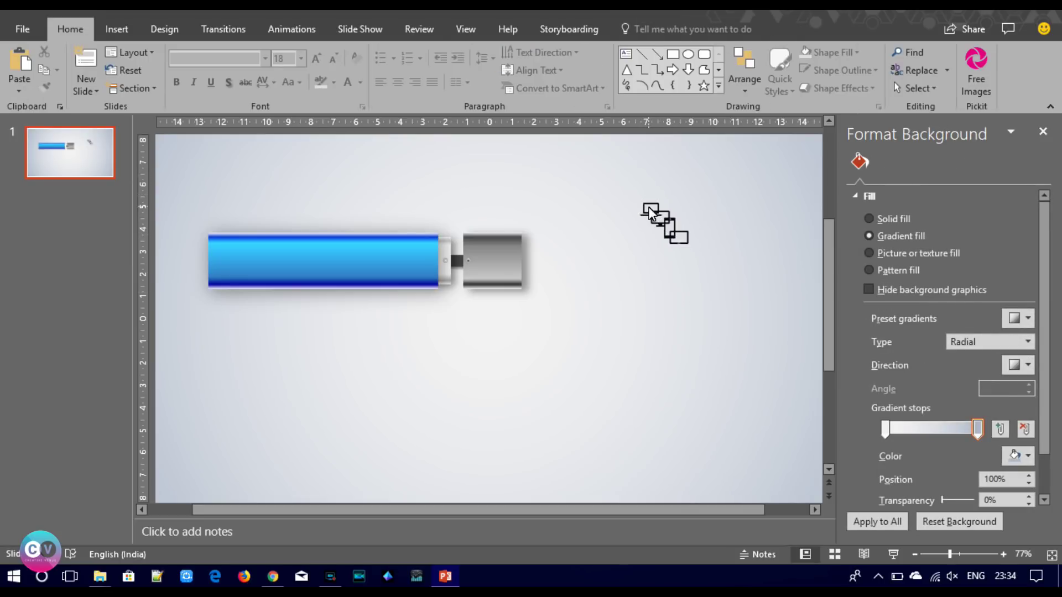
pyautogui.moveTo(650, 208); pyautogui.dragTo(491, 260)
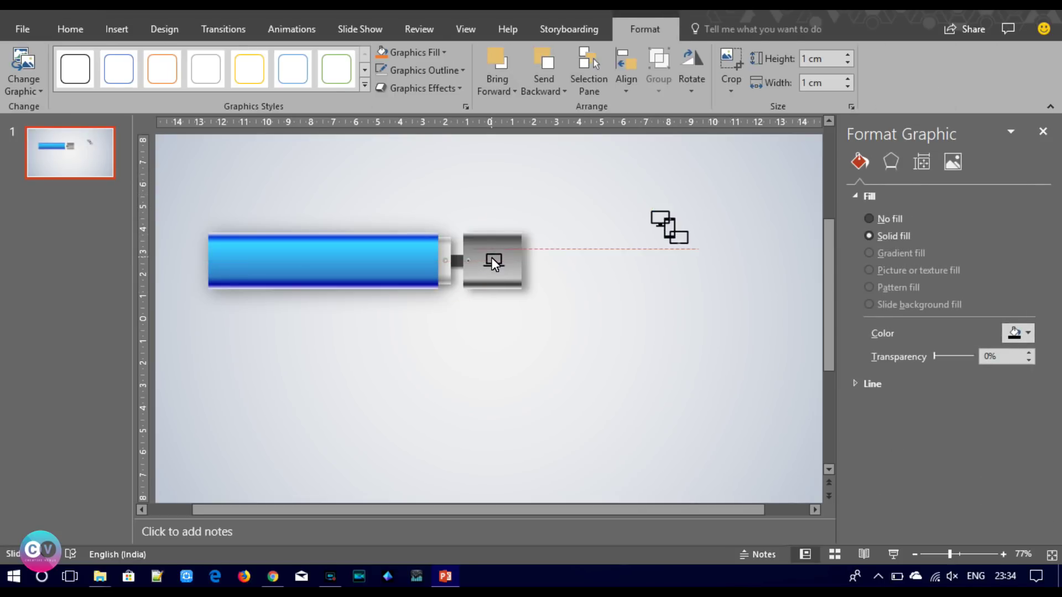
pyautogui.moveTo(491, 260); pyautogui.dragTo(489, 259)
pyautogui.moveTo(490, 259); pyautogui.dragTo(490, 259)
# Fill the laptop icon black and set its transparency to about 49%.
pyautogui.click(1026, 333)
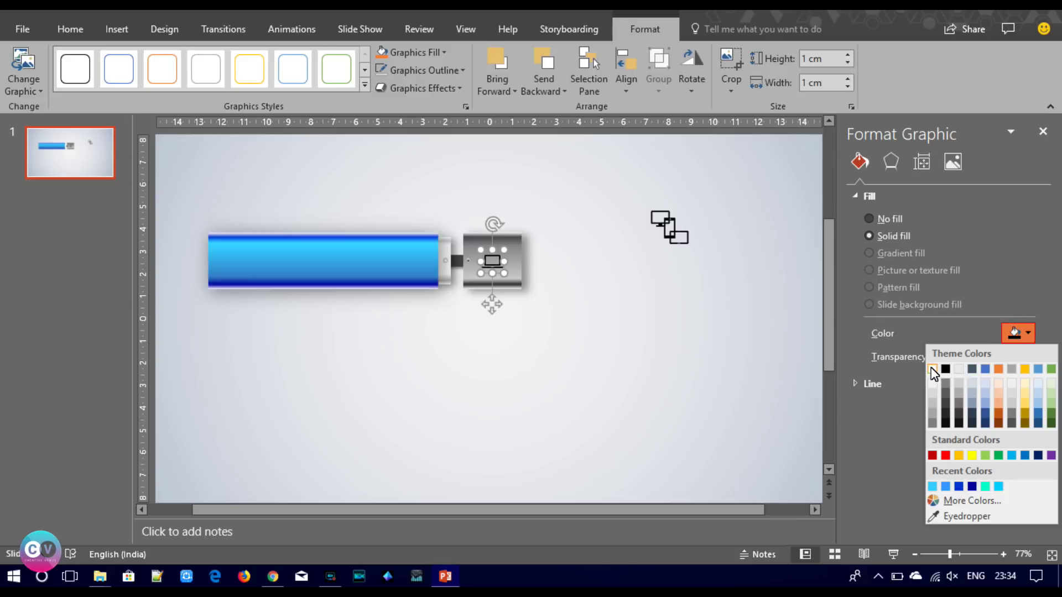
pyautogui.click(933, 368)
pyautogui.moveTo(933, 356)
pyautogui.mouseDown()
pyautogui.moveTo(961, 358)
pyautogui.moveTo(904, 348)
pyautogui.mouseUp()
pyautogui.click(1026, 333)
pyautogui.click(947, 367)
pyautogui.moveTo(933, 357); pyautogui.dragTo(967, 371)
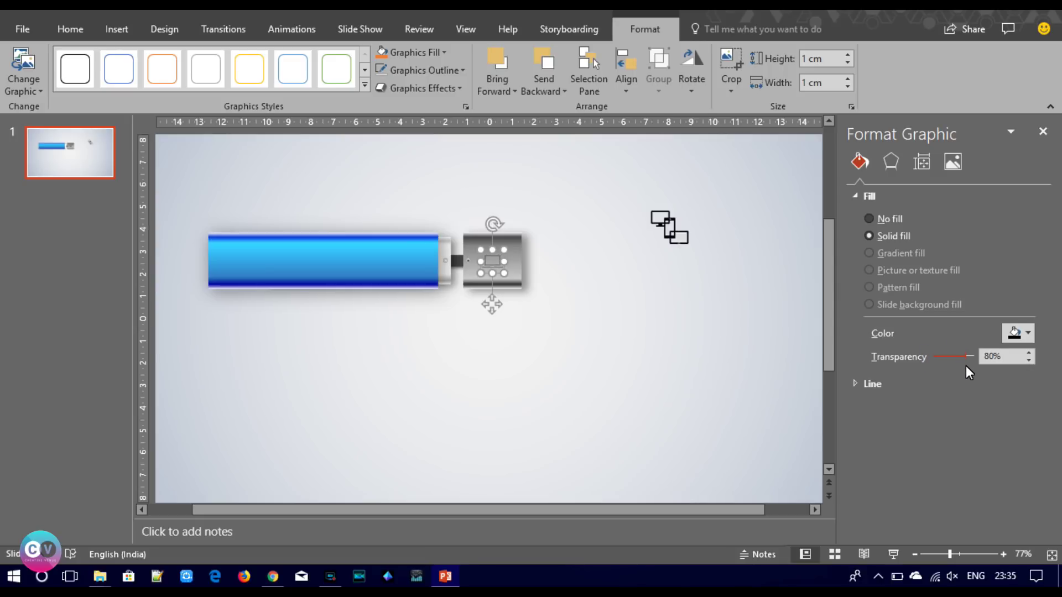
pyautogui.click(774, 366)
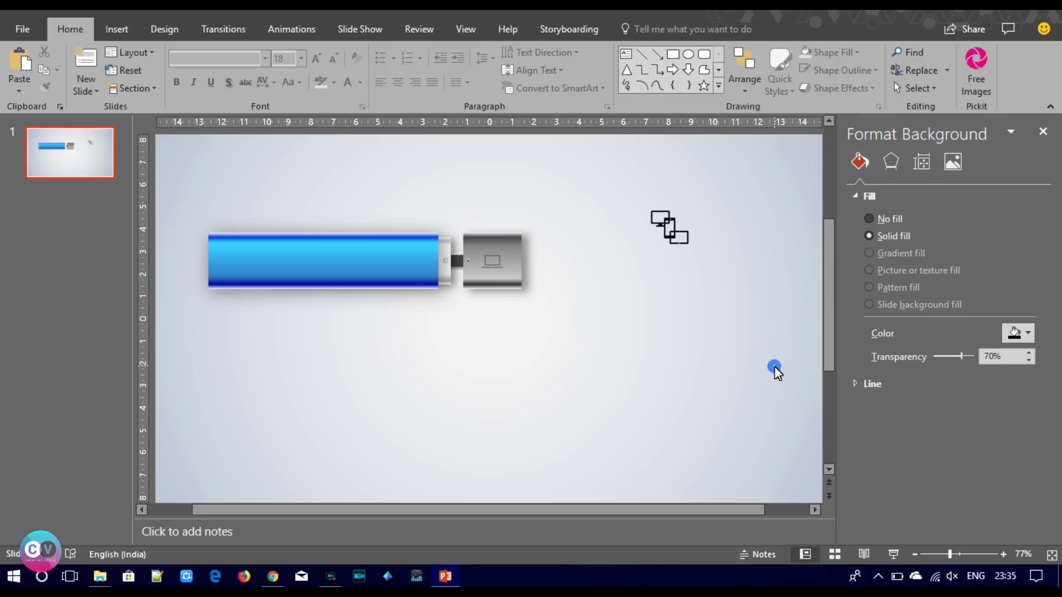
pyautogui.click(489, 260)
pyautogui.moveTo(960, 354); pyautogui.dragTo(952, 356)
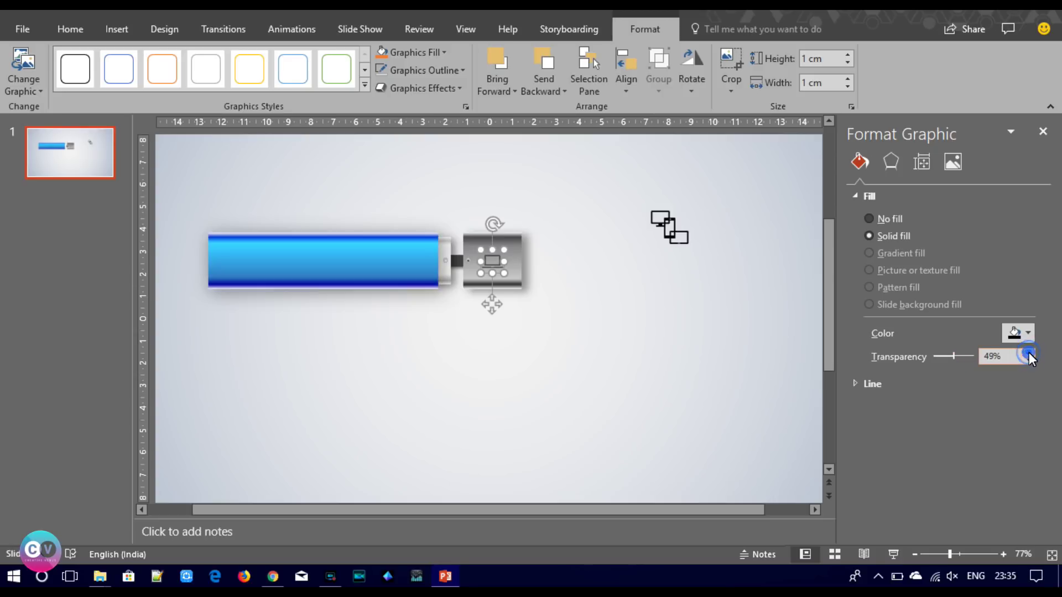
pyautogui.click(687, 330)
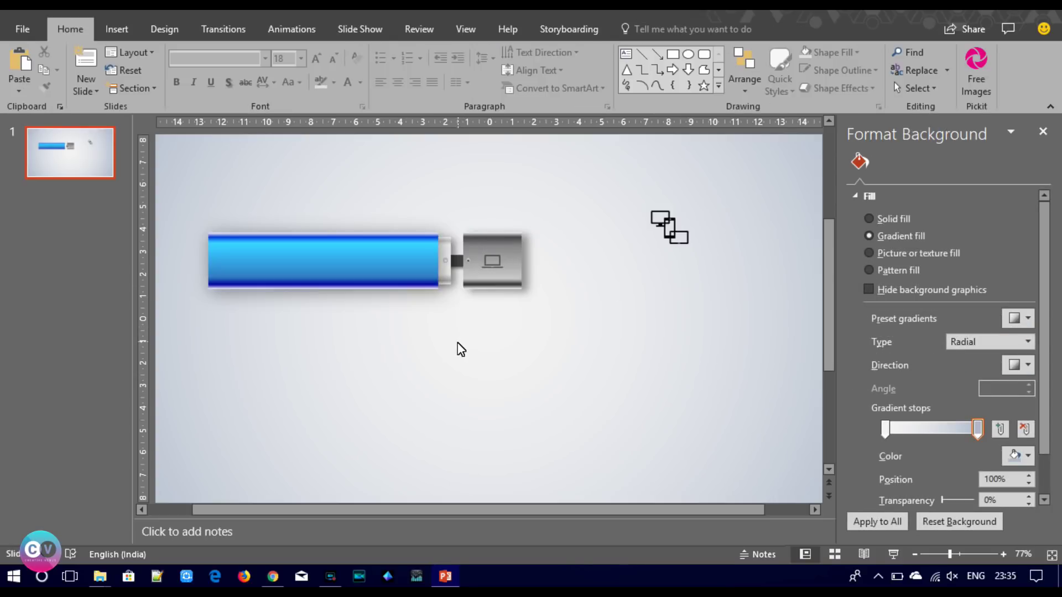
# Draw a text box on the blue bar, type 'Heading A', and set it in Agency FB.
pyautogui.click(375, 270)
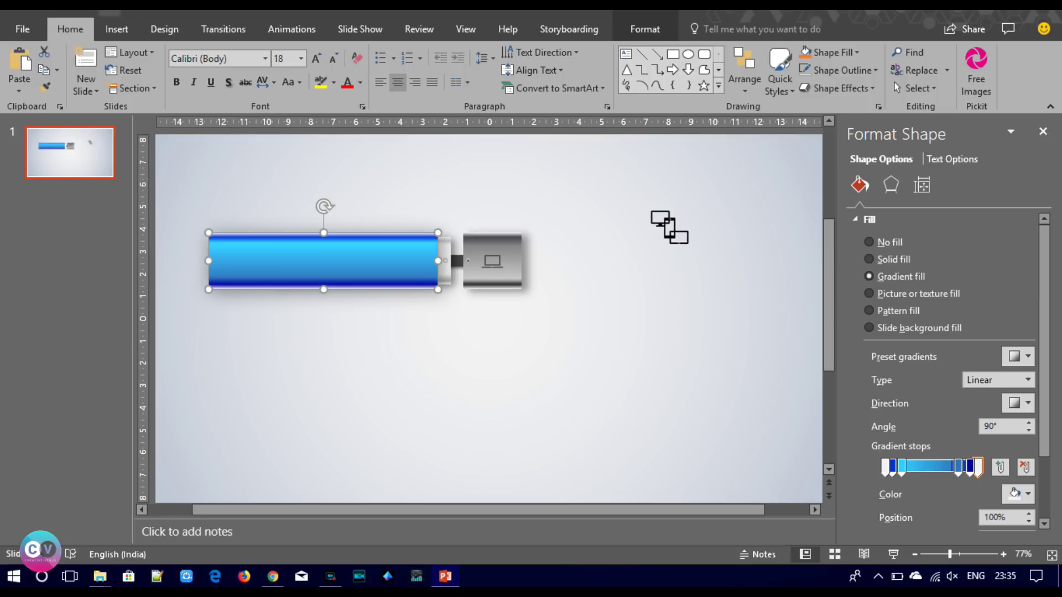
pyautogui.click(117, 29)
pyautogui.click(697, 69)
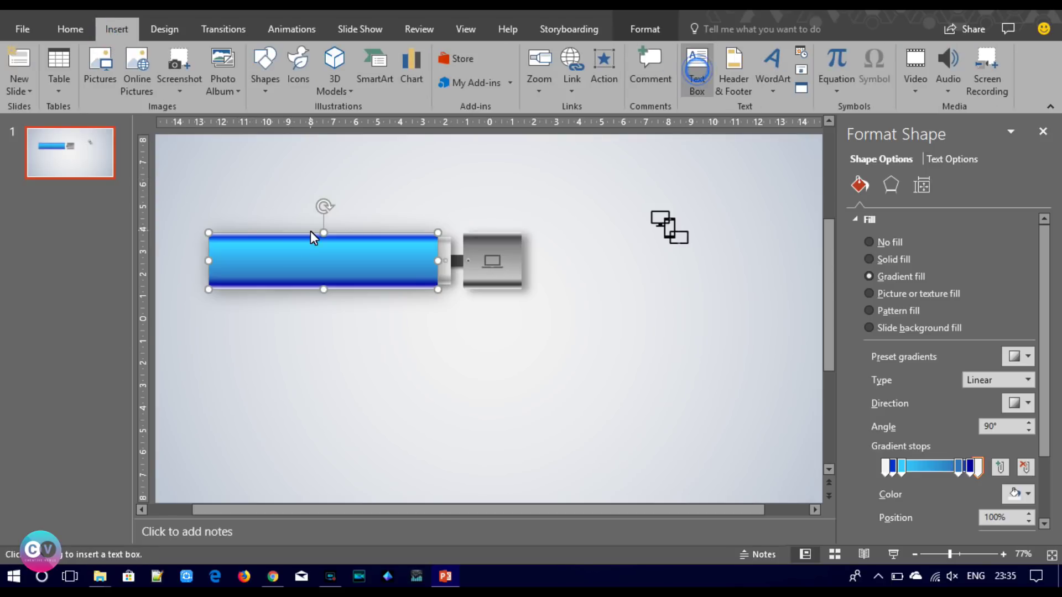
pyautogui.moveTo(219, 250); pyautogui.dragTo(298, 272)
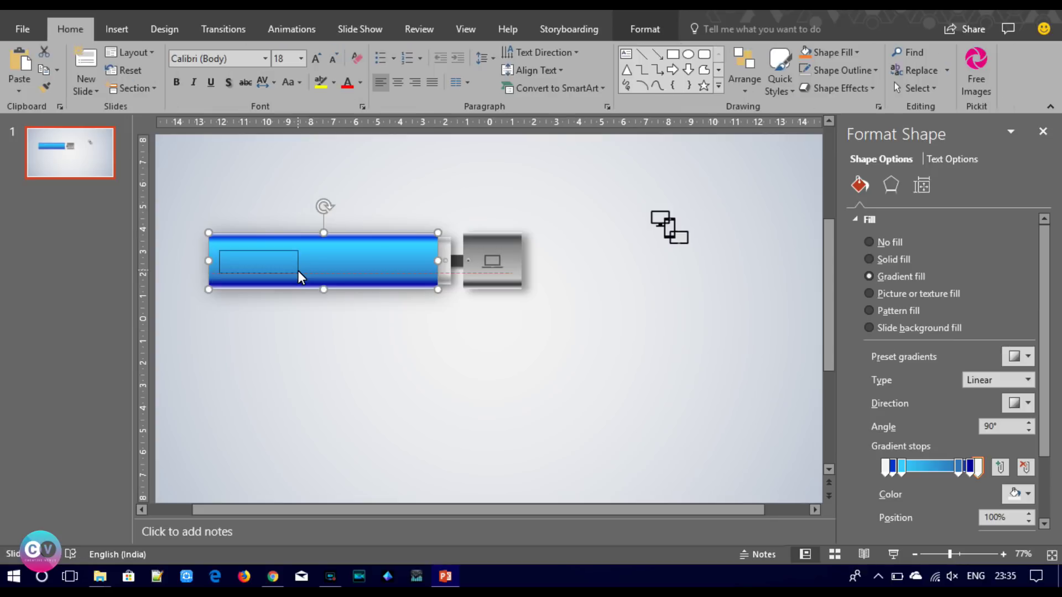
pyautogui.write('Heading A')
pyautogui.hotkey('ctrl', 'a')
pyautogui.click(241, 54)
pyautogui.write('ading')
pyautogui.press('Return')
# Make the heading uppercase, white, in Montserrat.
pyautogui.click(298, 83)
pyautogui.click(305, 136)
pyautogui.click(364, 80)
pyautogui.click(349, 118)
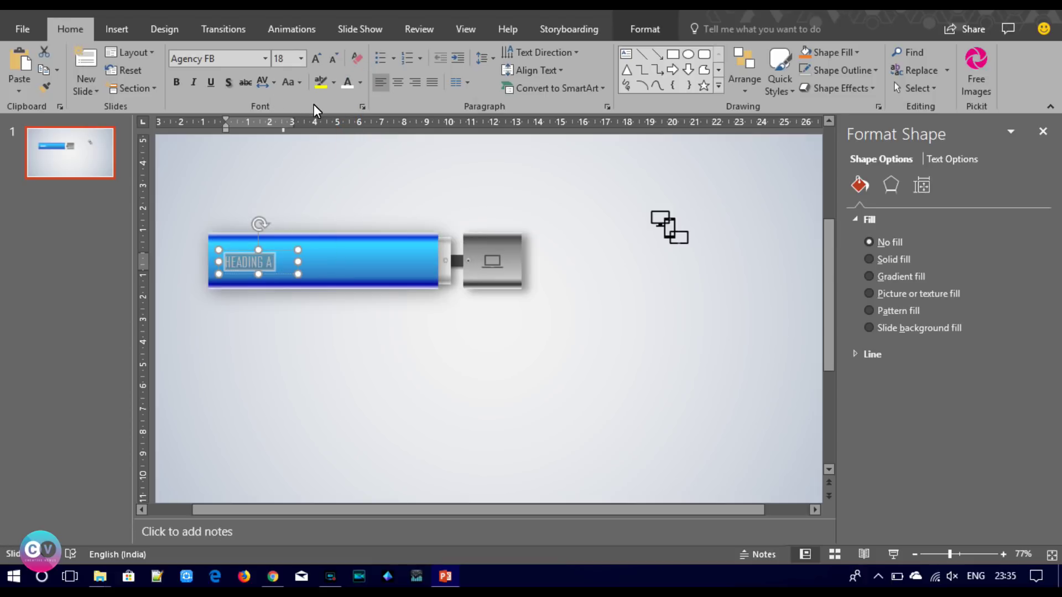
pyautogui.click(198, 58)
pyautogui.write('Montserrat')
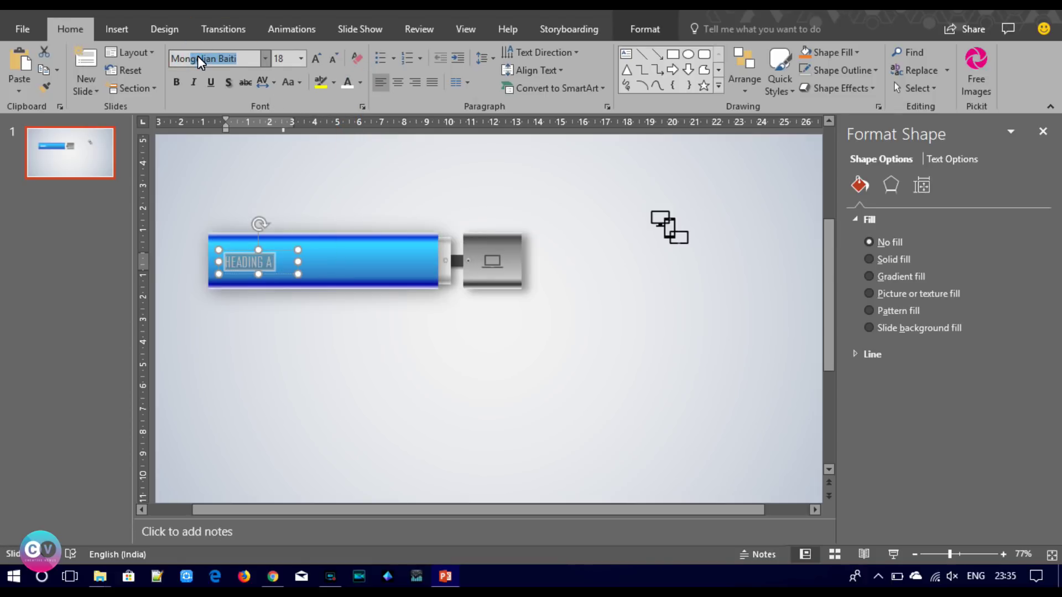
pyautogui.press('Return')
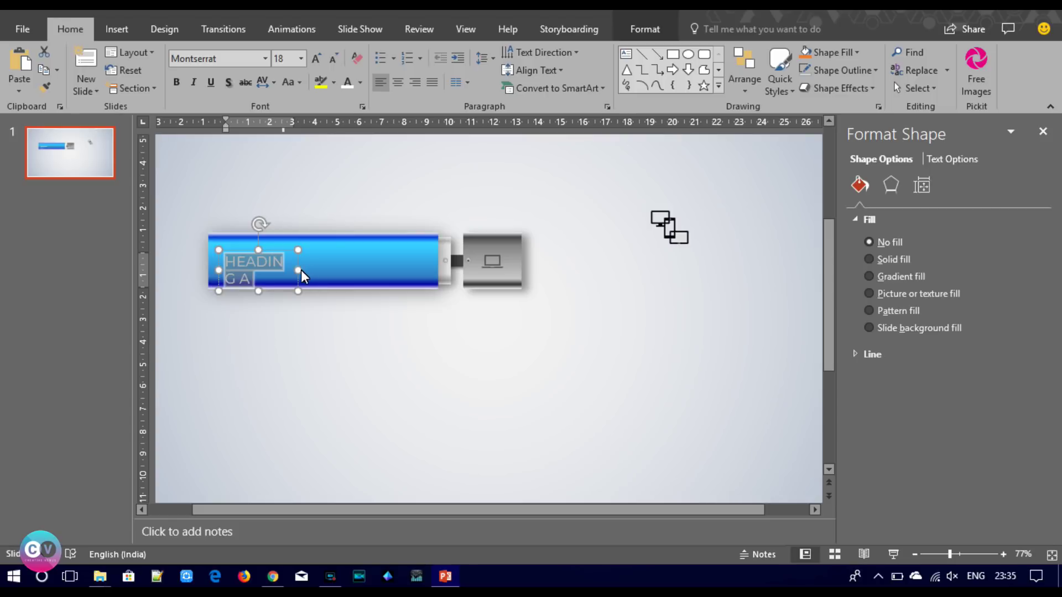
# Give the heading Very Loose spacing at size 10.5, kept on one line within the bar.
pyautogui.moveTo(301, 270); pyautogui.dragTo(333, 266)
pyautogui.click(268, 82)
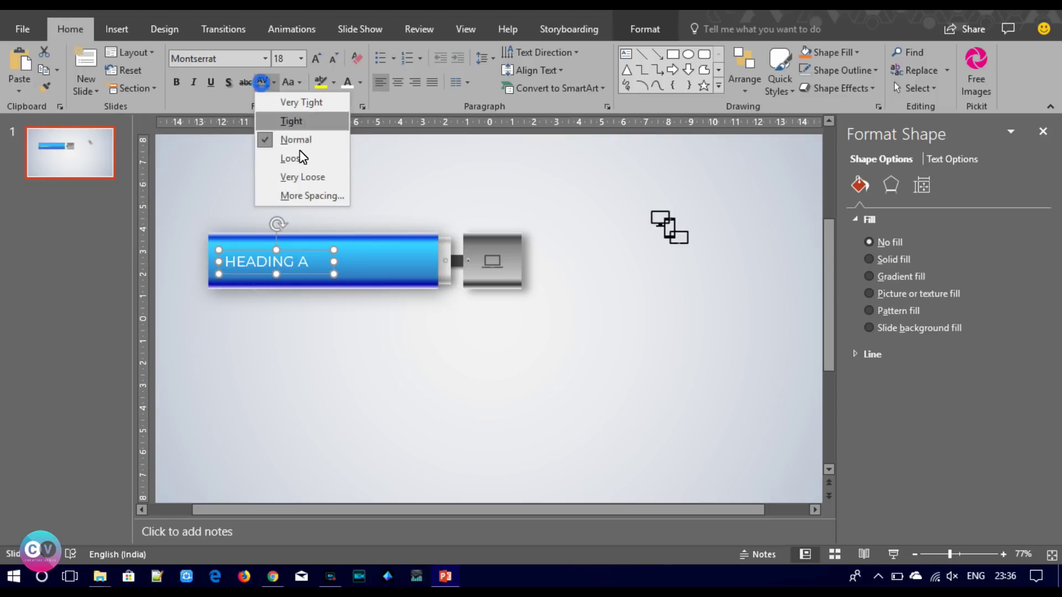
pyautogui.click(300, 176)
pyautogui.moveTo(335, 270); pyautogui.dragTo(366, 267)
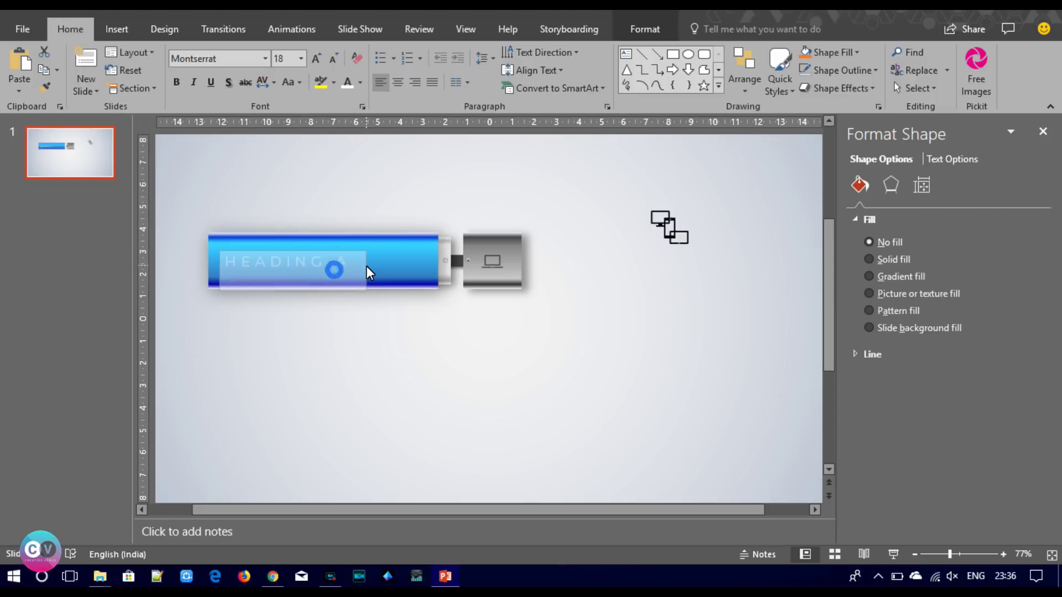
pyautogui.click(331, 59)
pyautogui.click(331, 59)
pyautogui.click(331, 58)
pyautogui.click(330, 58)
pyautogui.click(330, 59)
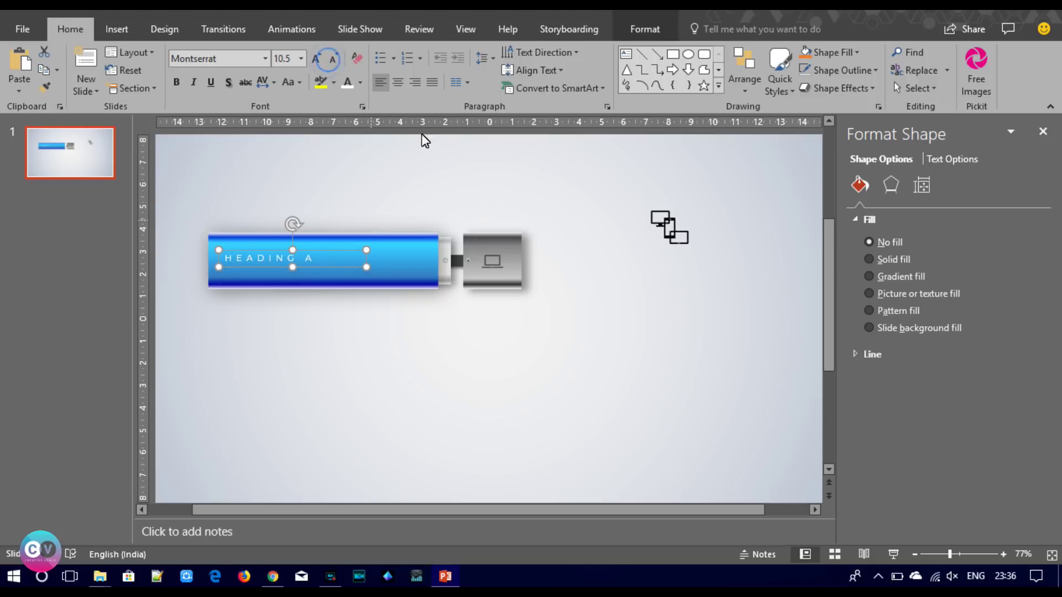
pyautogui.moveTo(317, 250); pyautogui.dragTo(312, 254)
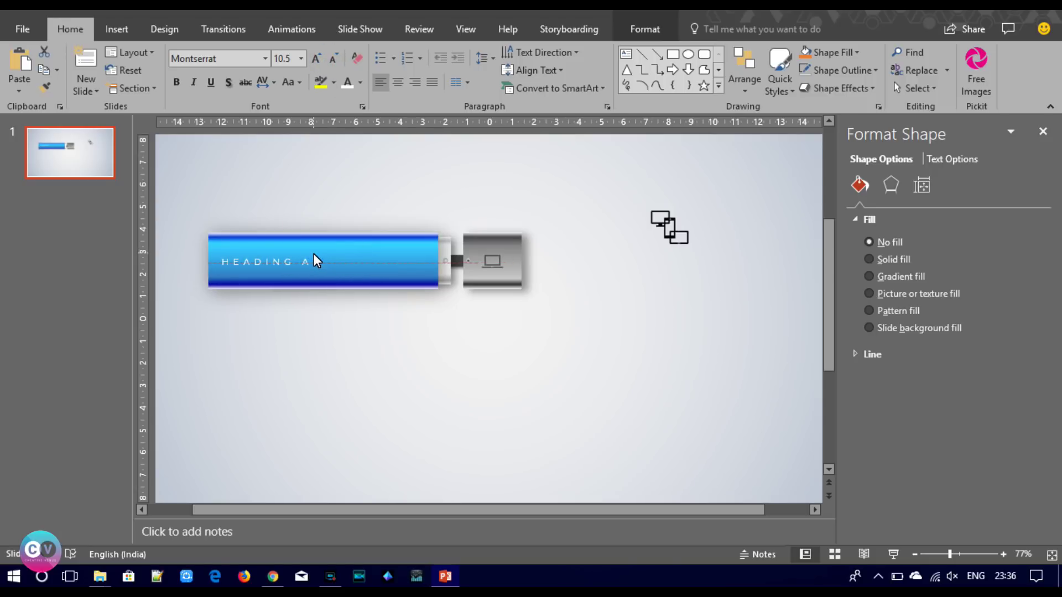
# Switch the HEADING A label to Montserrat Light.
pyautogui.click(317, 320)
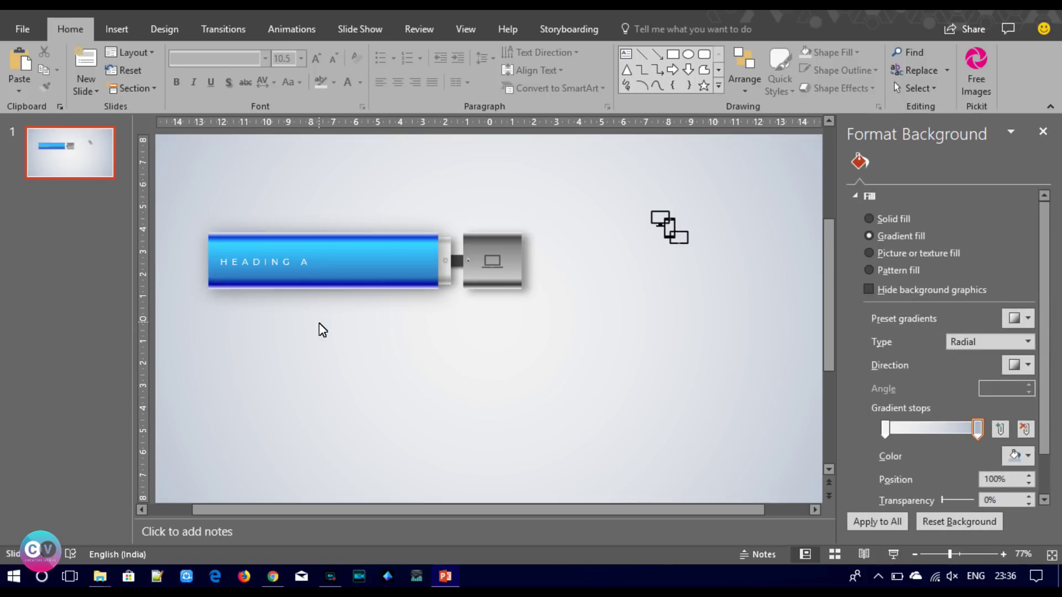
pyautogui.click(284, 268)
pyautogui.click(237, 59)
pyautogui.click(233, 58)
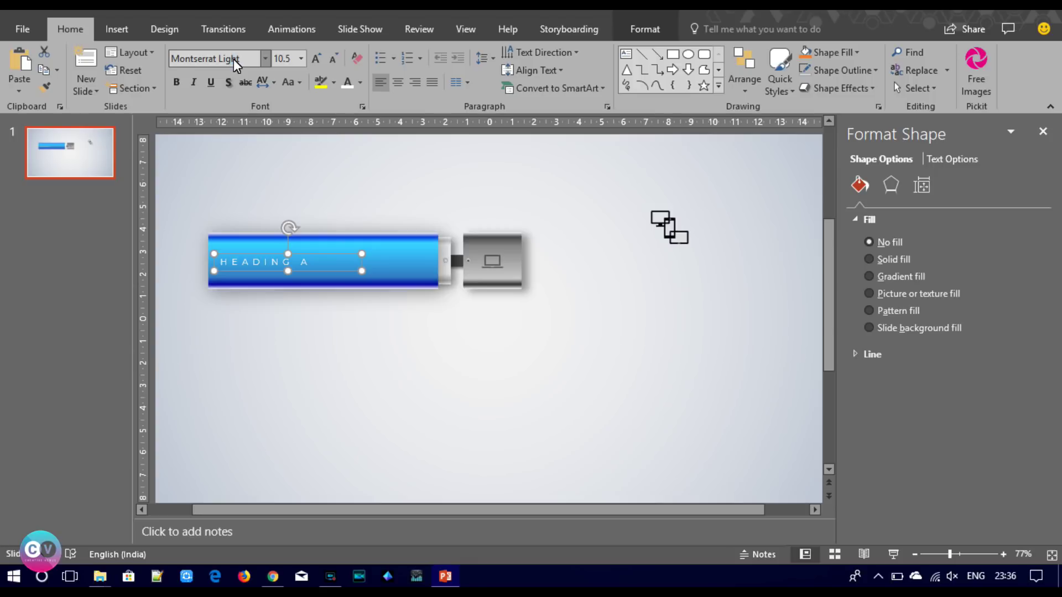
pyautogui.click(270, 366)
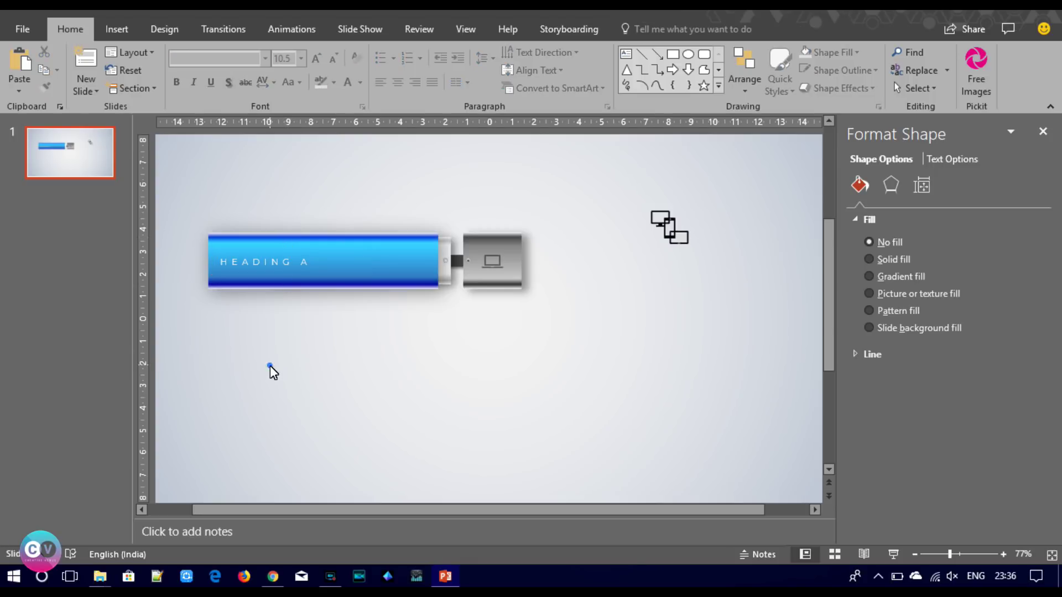
# Drag the white bar and connector group down and right of the blue bar.
pyautogui.click(490, 278)
pyautogui.moveTo(481, 280); pyautogui.dragTo(486, 262)
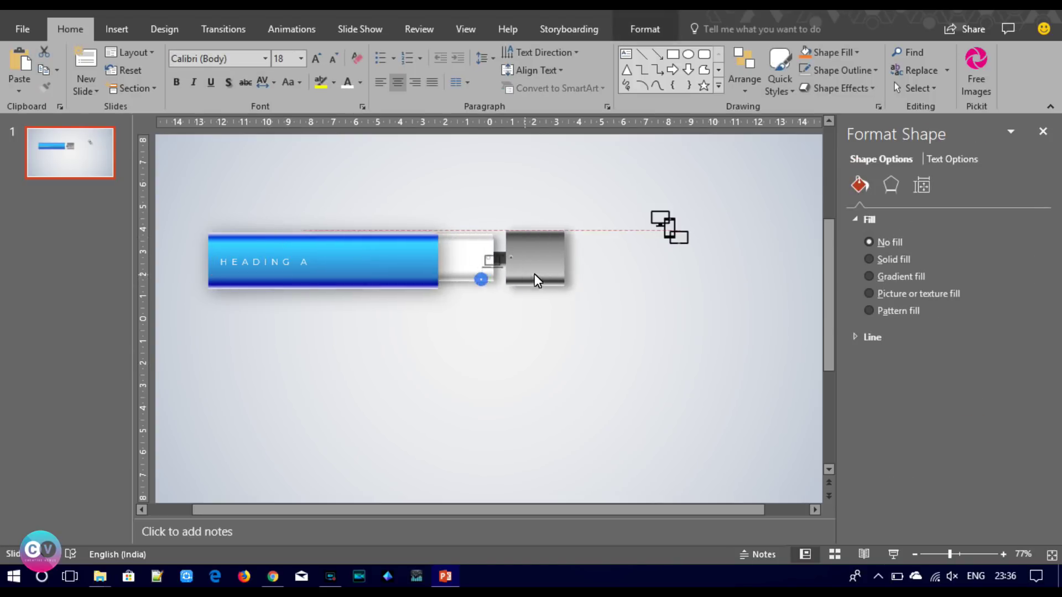
pyautogui.click(489, 265)
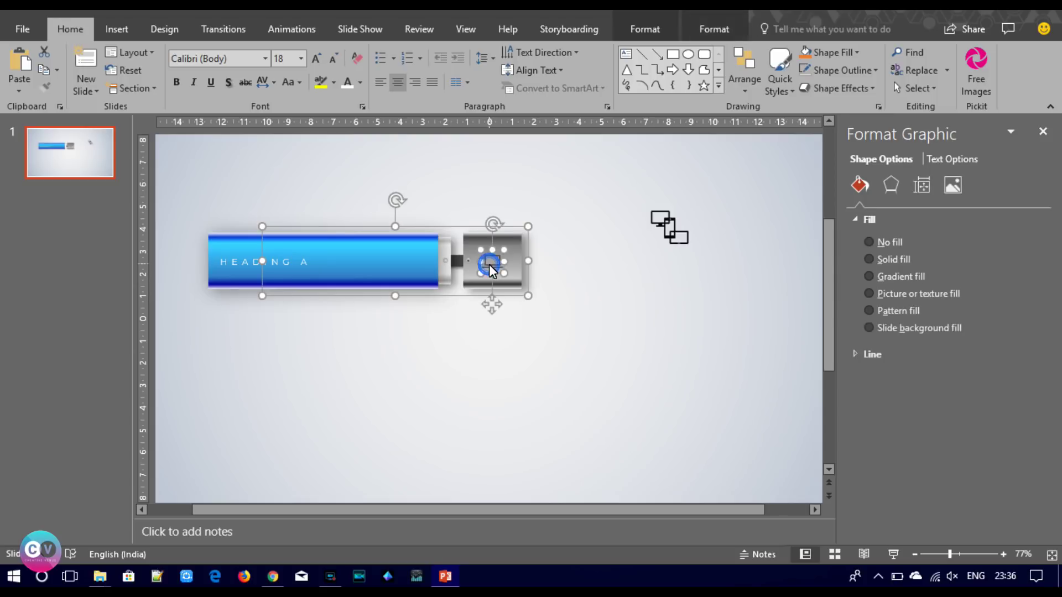
pyautogui.moveTo(476, 273); pyautogui.dragTo(616, 358)
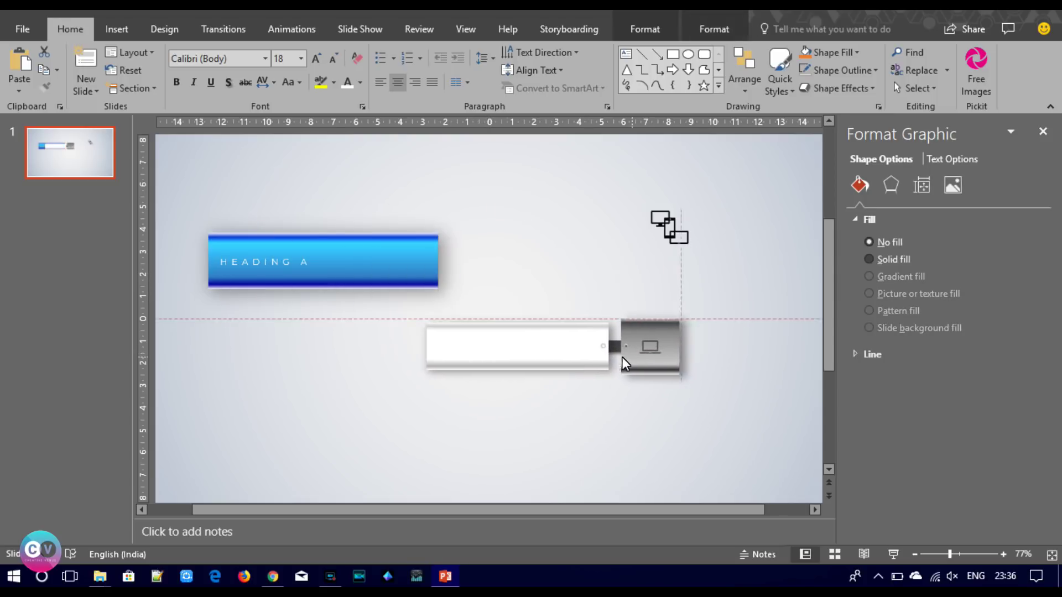
pyautogui.click(436, 414)
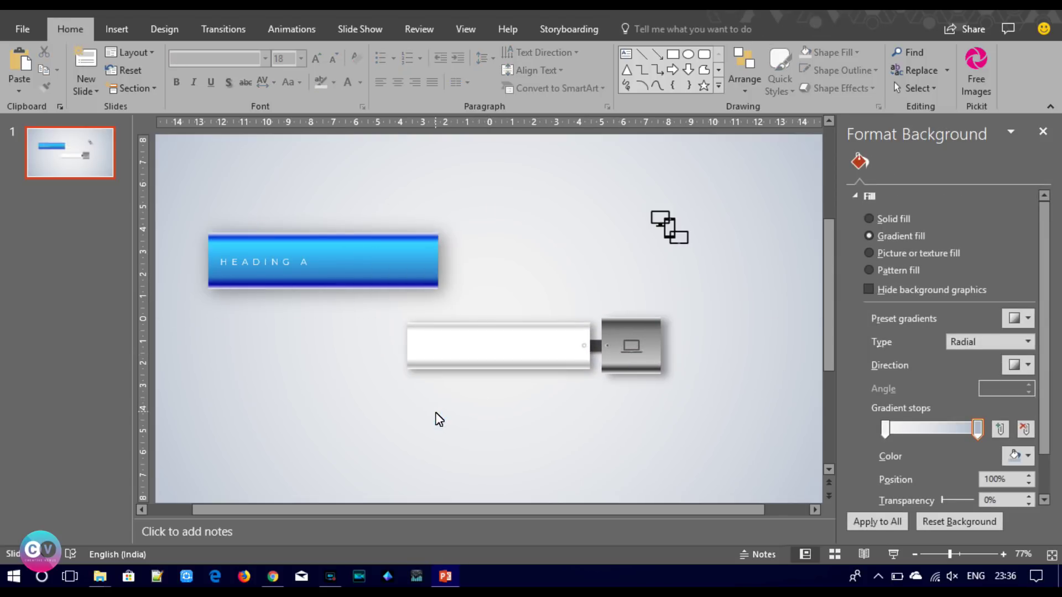
pyautogui.click(113, 35)
pyautogui.click(697, 78)
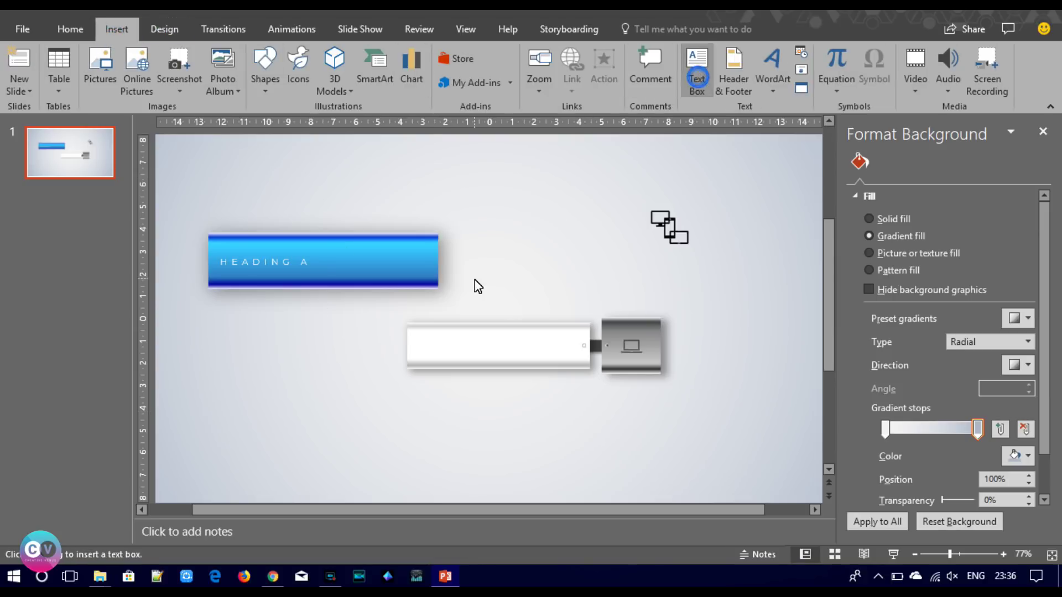
# Add a '75%' text box on the white bar, trying Agency FB and size 14.
pyautogui.moveTo(420, 335); pyautogui.dragTo(461, 358)
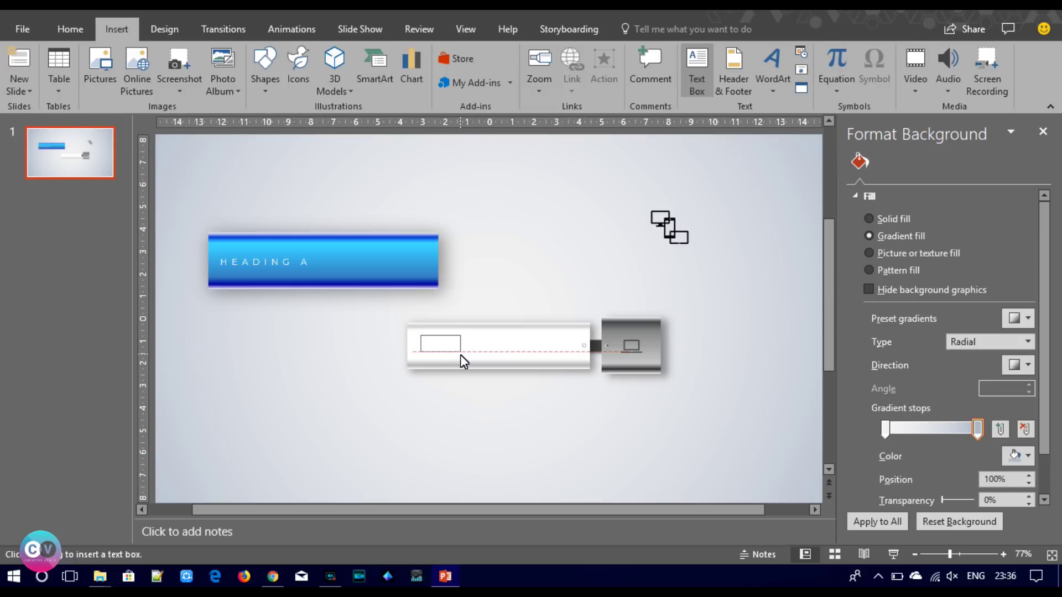
pyautogui.write('75%')
pyautogui.hotkey('shift', 'Left')
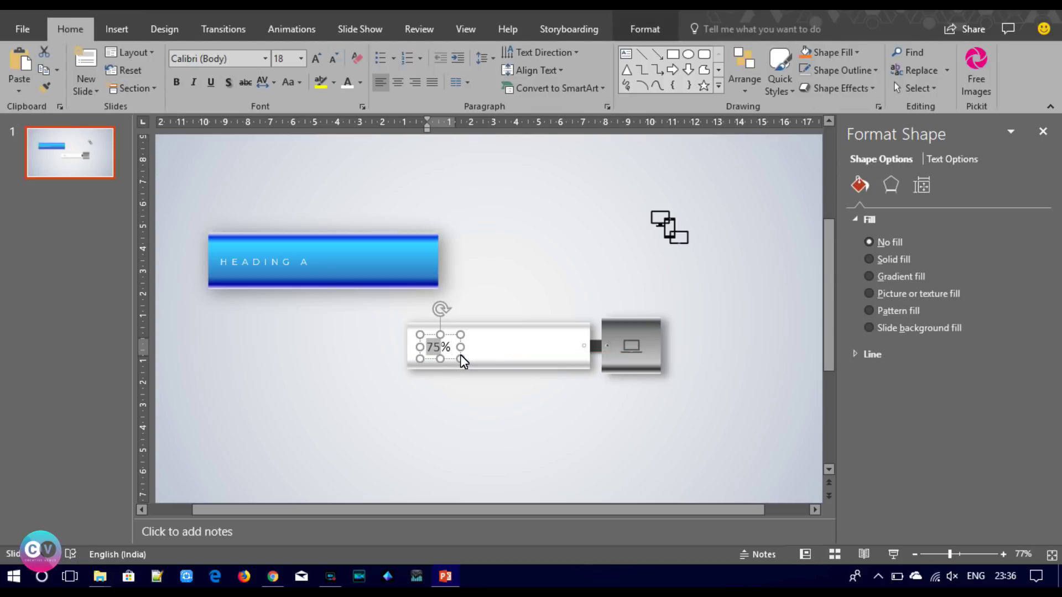
pyautogui.click(239, 64)
pyautogui.write('age')
pyautogui.press('Return')
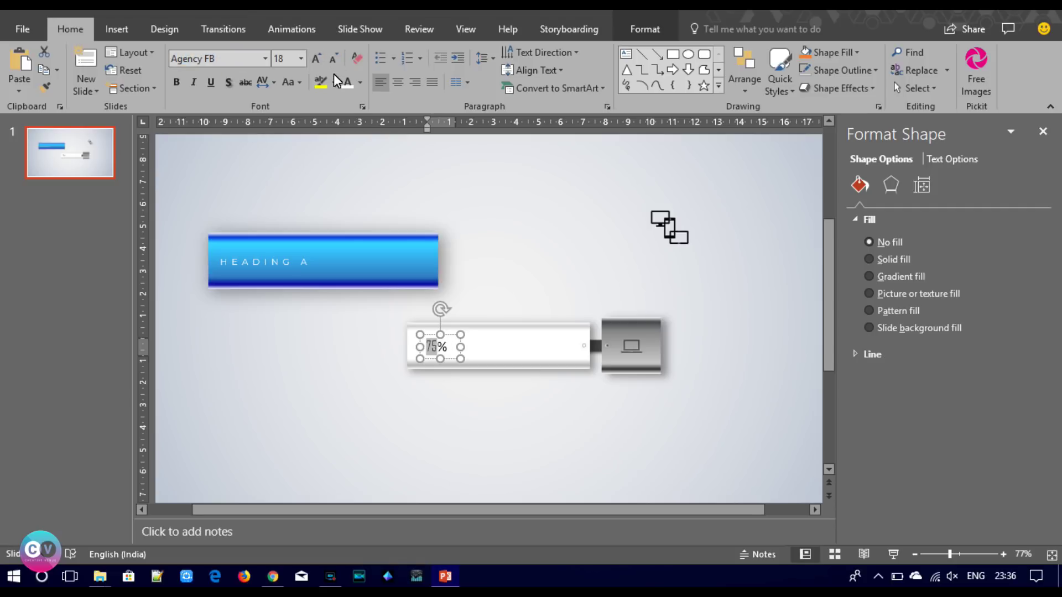
pyautogui.click(444, 350)
pyautogui.click(333, 57)
pyautogui.click(334, 58)
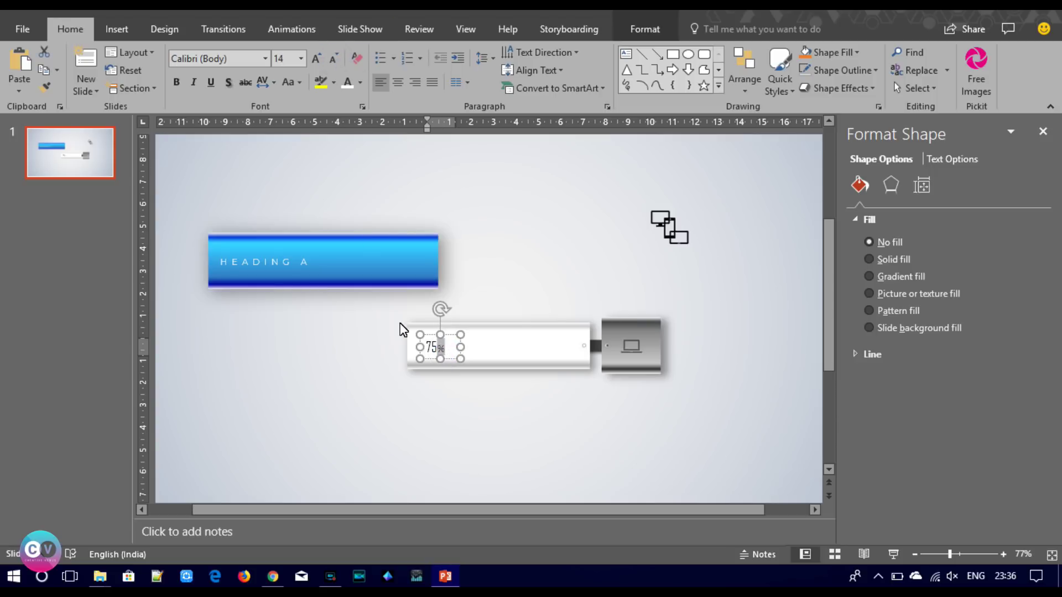
# Set the whole 75% label in bold grey Agency FB.
pyautogui.click(437, 335)
pyautogui.click(240, 63)
pyautogui.write('Agency FB')
pyautogui.press('Return')
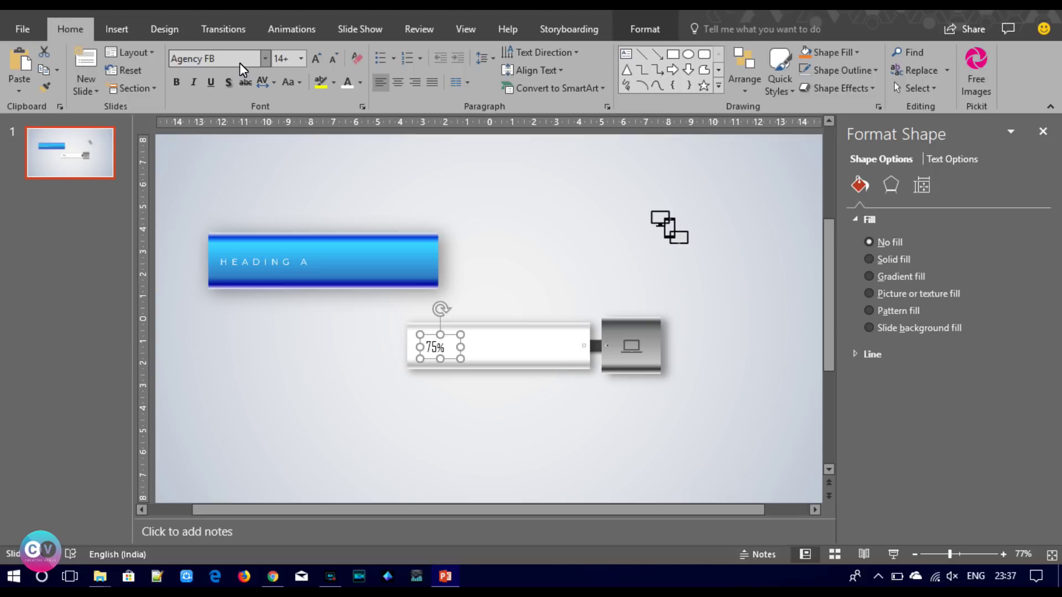
pyautogui.click(172, 83)
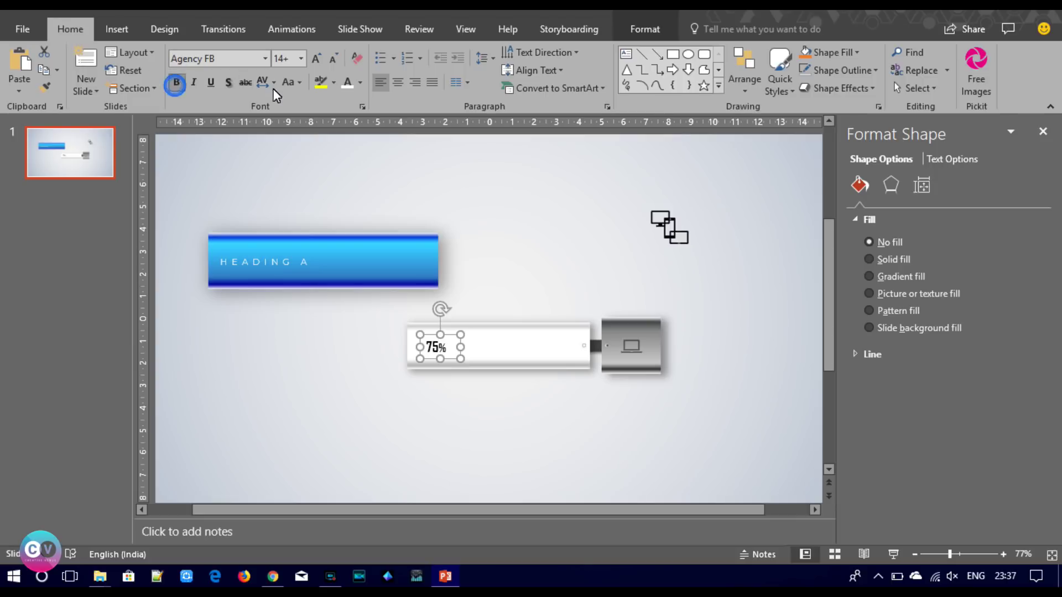
pyautogui.click(360, 82)
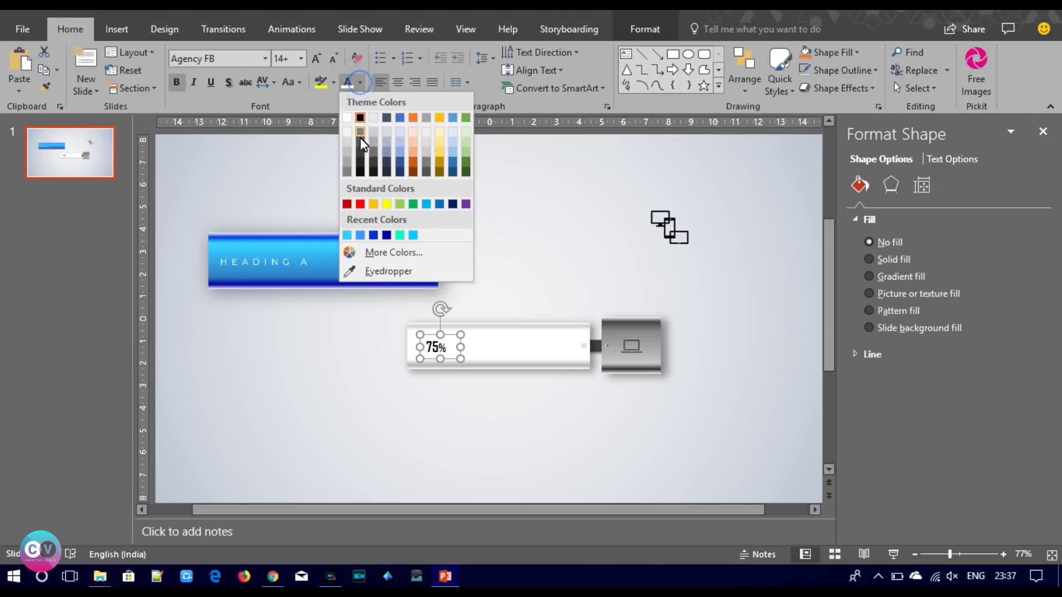
pyautogui.click(347, 165)
# Enlarge the 75% label to 20 and fit it on one line inside the white bar.
pyautogui.click(314, 59)
pyautogui.click(314, 59)
pyautogui.click(314, 59)
pyautogui.moveTo(460, 361)
pyautogui.mouseDown()
pyautogui.moveTo(470, 361)
pyautogui.moveTo(458, 335)
pyautogui.mouseUp()
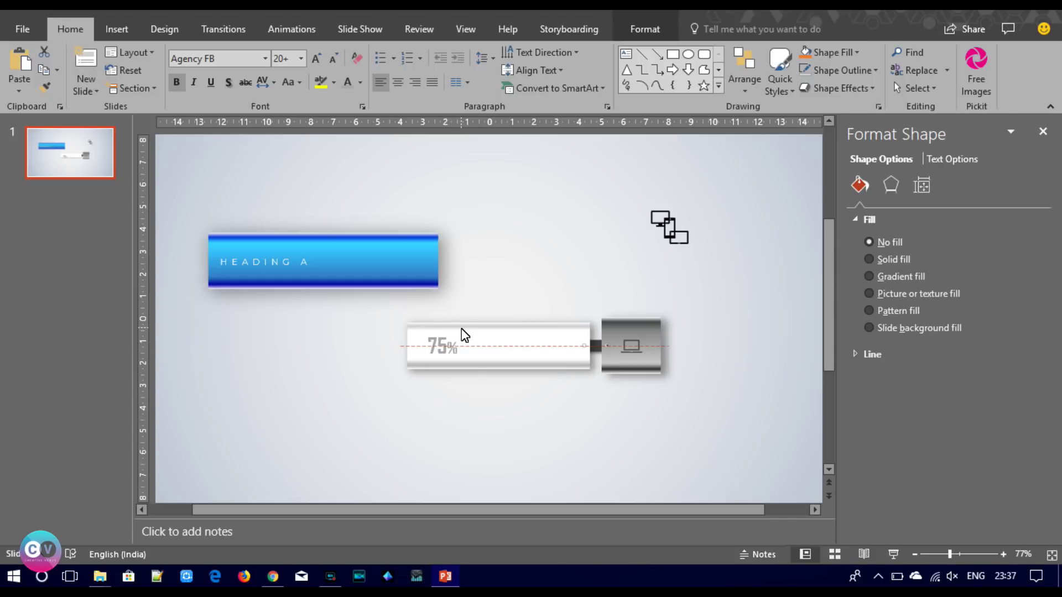
pyautogui.moveTo(457, 334); pyautogui.dragTo(468, 336)
pyautogui.click(469, 420)
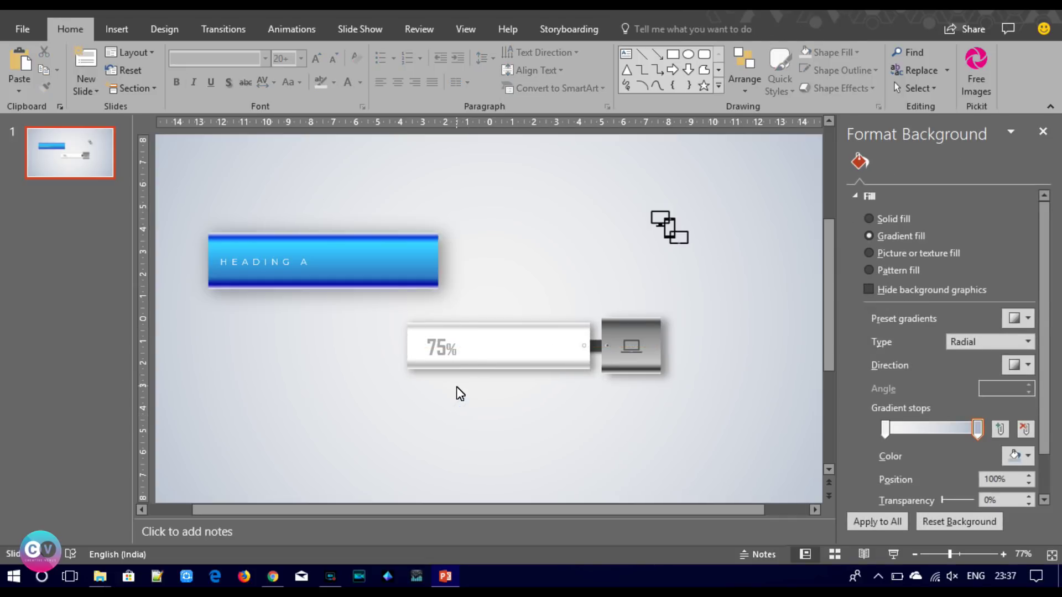
pyautogui.click(265, 259)
# Duplicate the HEADING A text box and place the copy just right of 75%.
pyautogui.hotkey('ctrl', 'v')
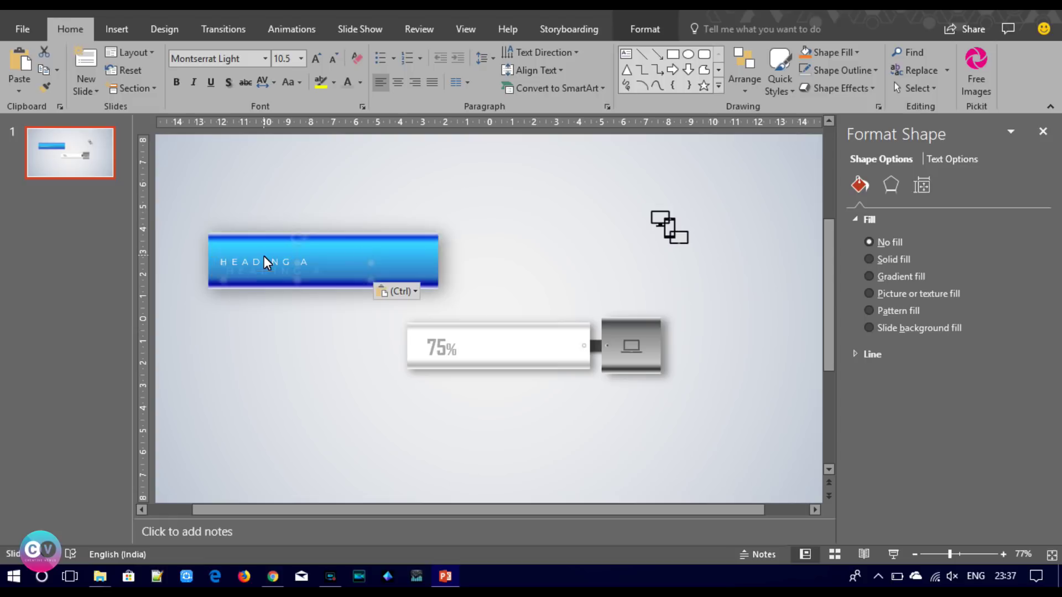
pyautogui.moveTo(266, 264)
pyautogui.mouseDown()
pyautogui.moveTo(530, 344)
pyautogui.moveTo(516, 348)
pyautogui.mouseUp()
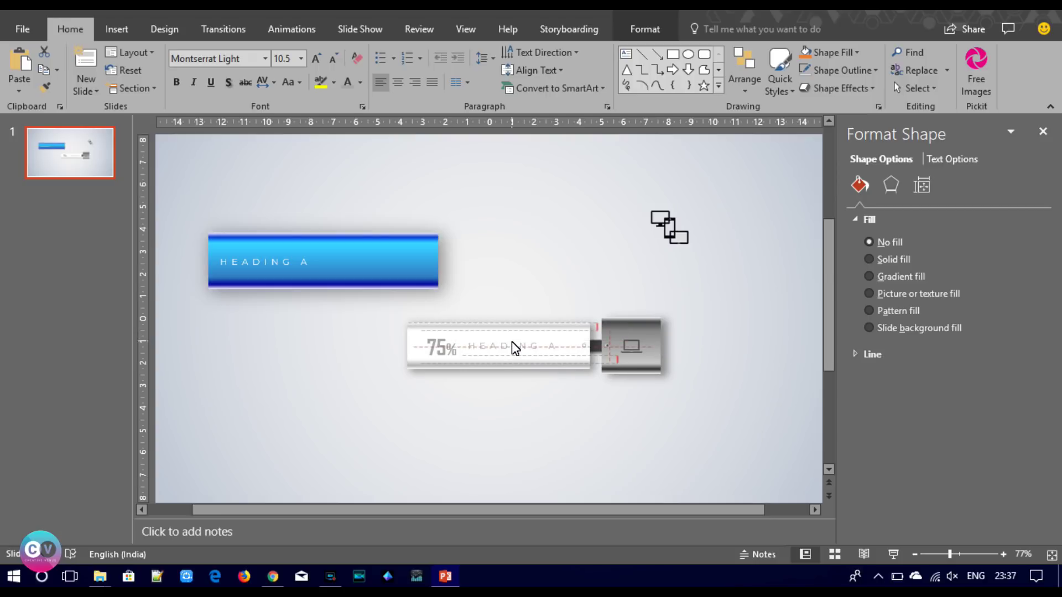
pyautogui.moveTo(512, 342); pyautogui.dragTo(512, 342)
# Make the copied heading grey with Loose character spacing at size 9.
pyautogui.click(359, 82)
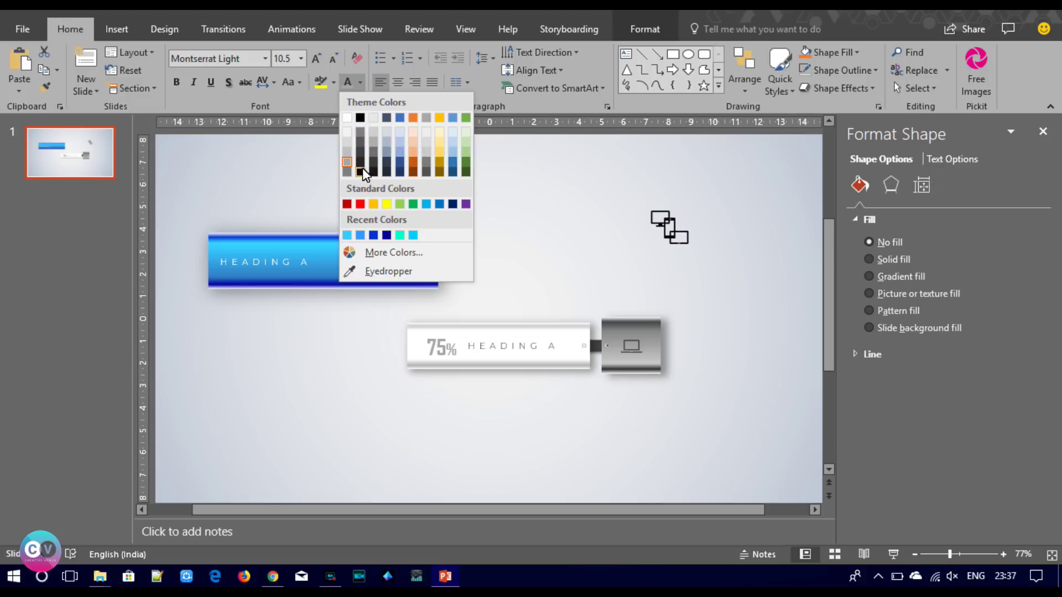
pyautogui.click(360, 130)
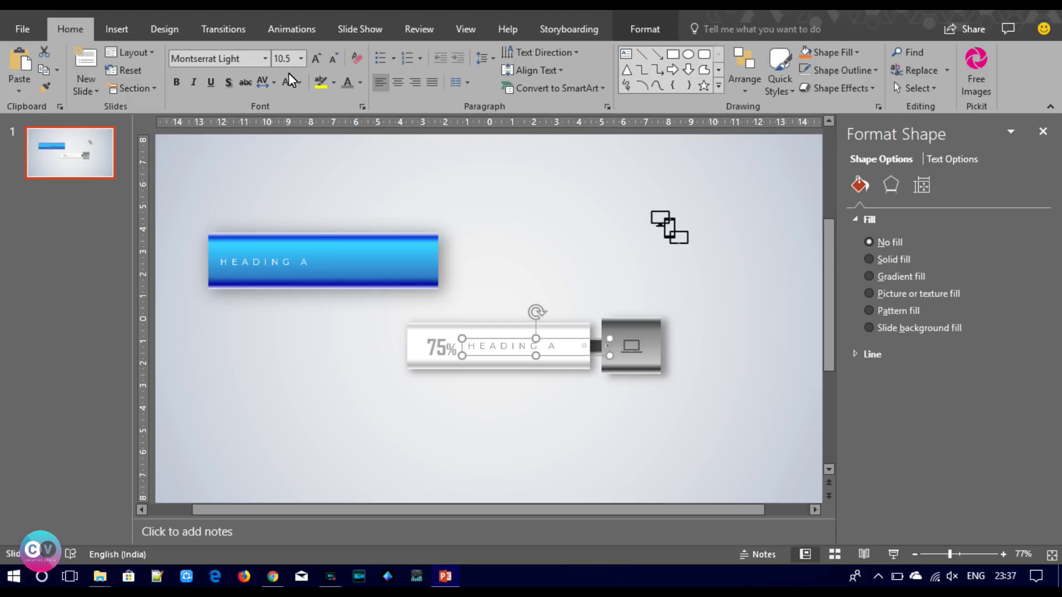
pyautogui.click(271, 83)
pyautogui.click(288, 159)
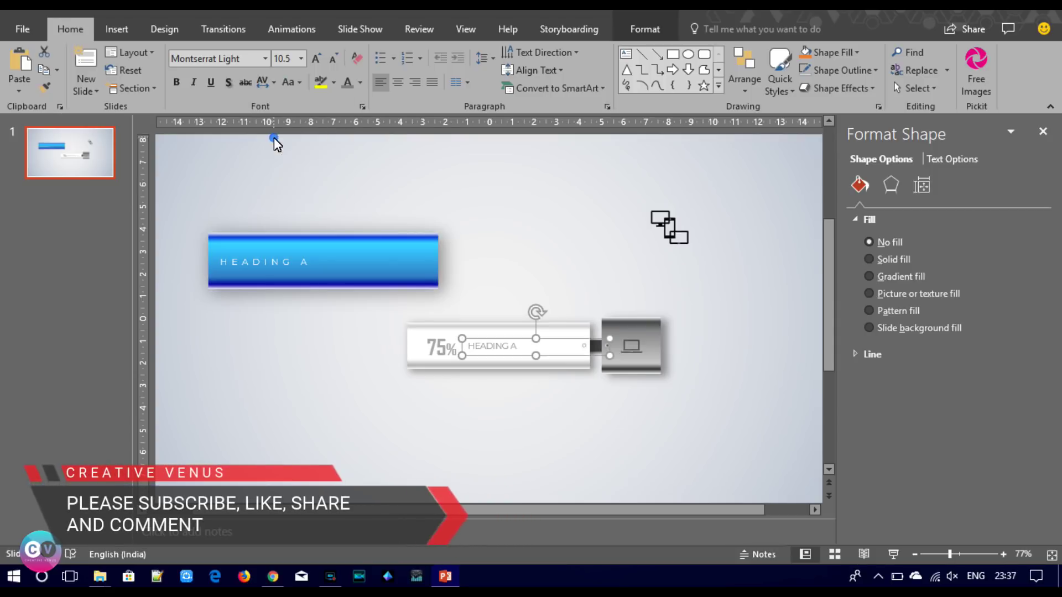
pyautogui.click(483, 343)
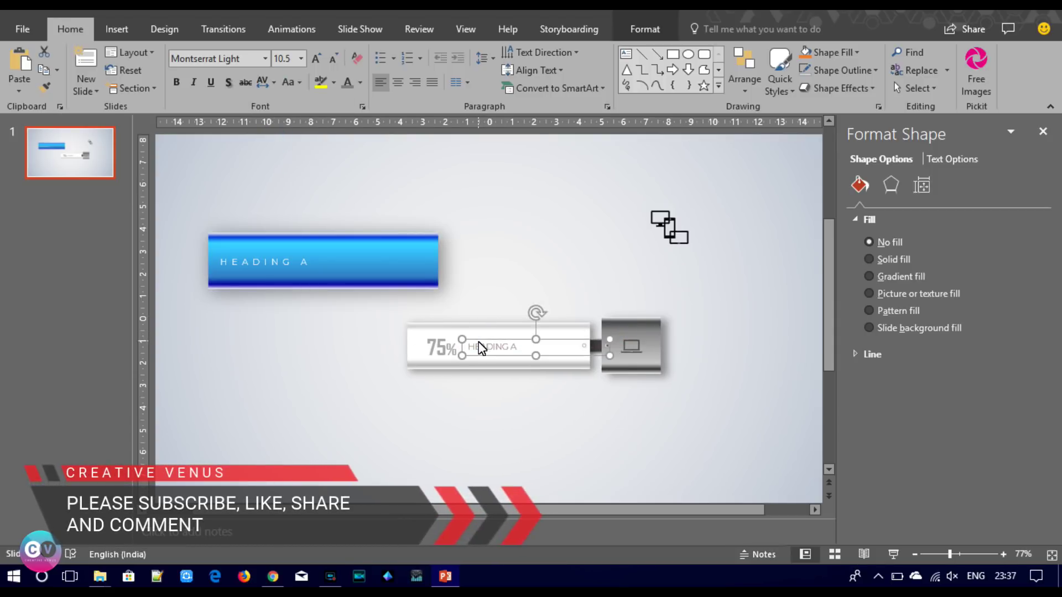
pyautogui.click(333, 58)
pyautogui.click(333, 58)
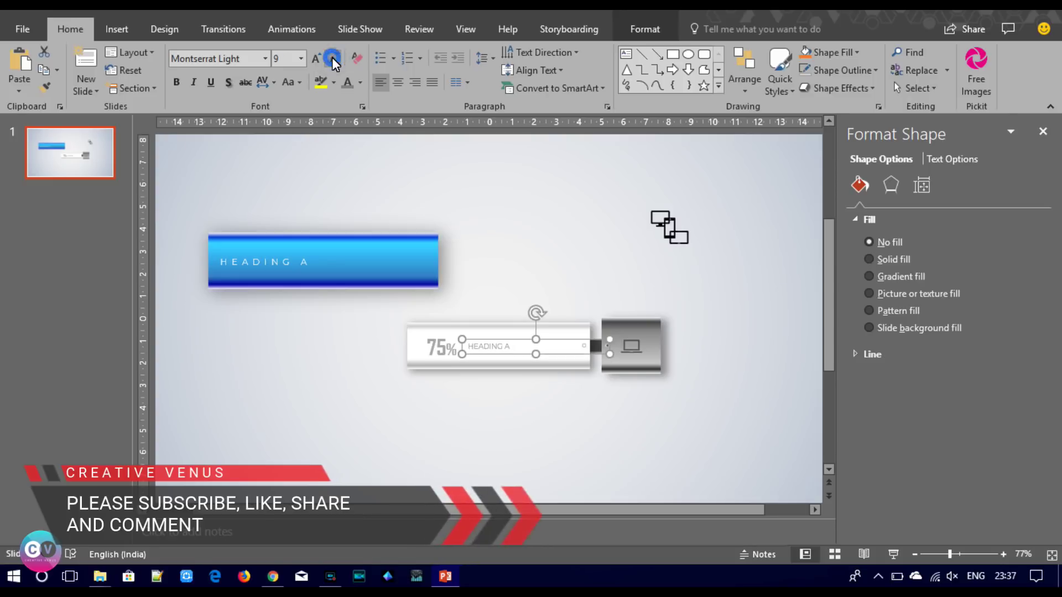
# Replace the copied text with 'Add your text here. Subscribe to our channel. Thank you.' in near-black (Black Lighter 15%).
pyautogui.tripleClick(483, 346)
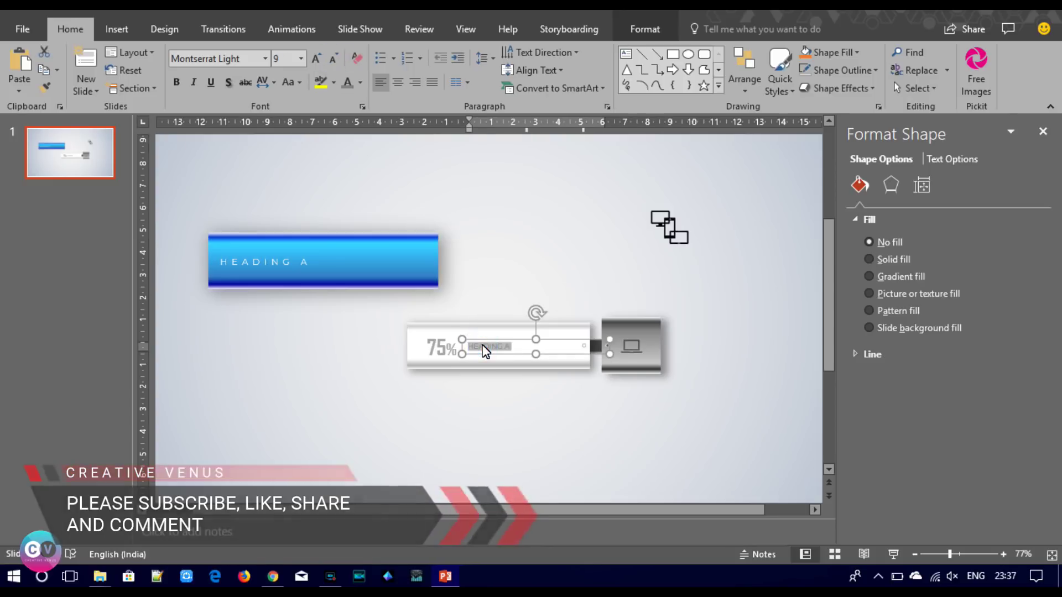
pyautogui.write('Add your te')
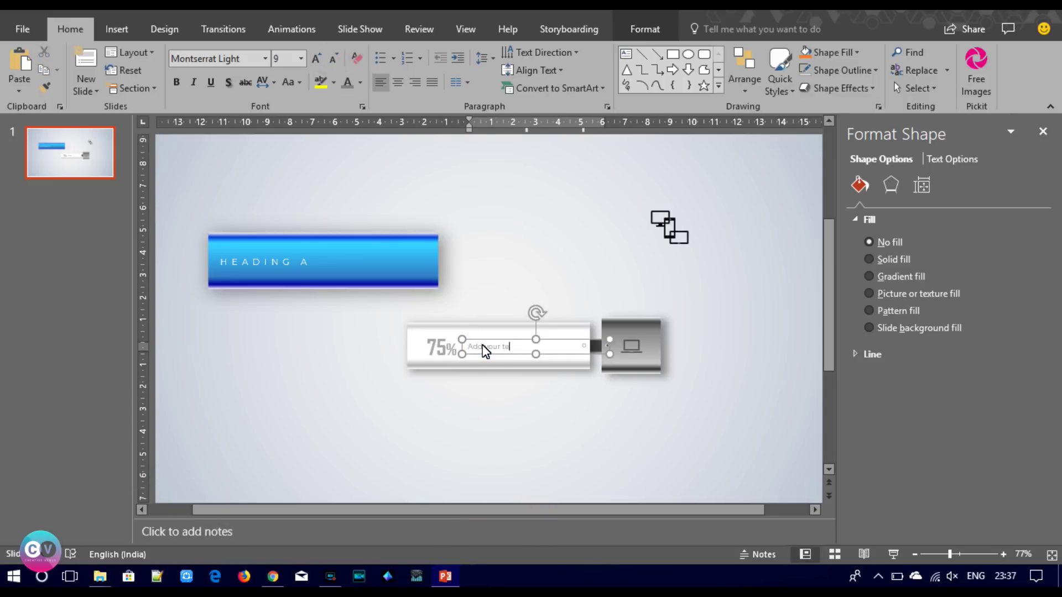
pyautogui.write('xt here')
pyautogui.write(' Subscribe to tur cha')
pyautogui.write('nnel. Than')
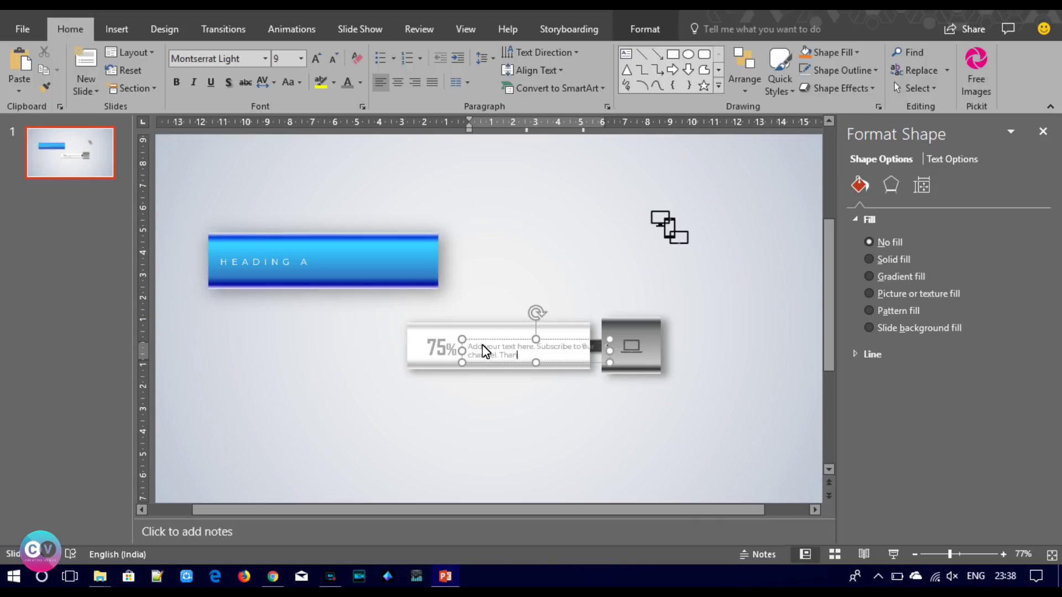
pyautogui.hotkey('ctrl', 'a')
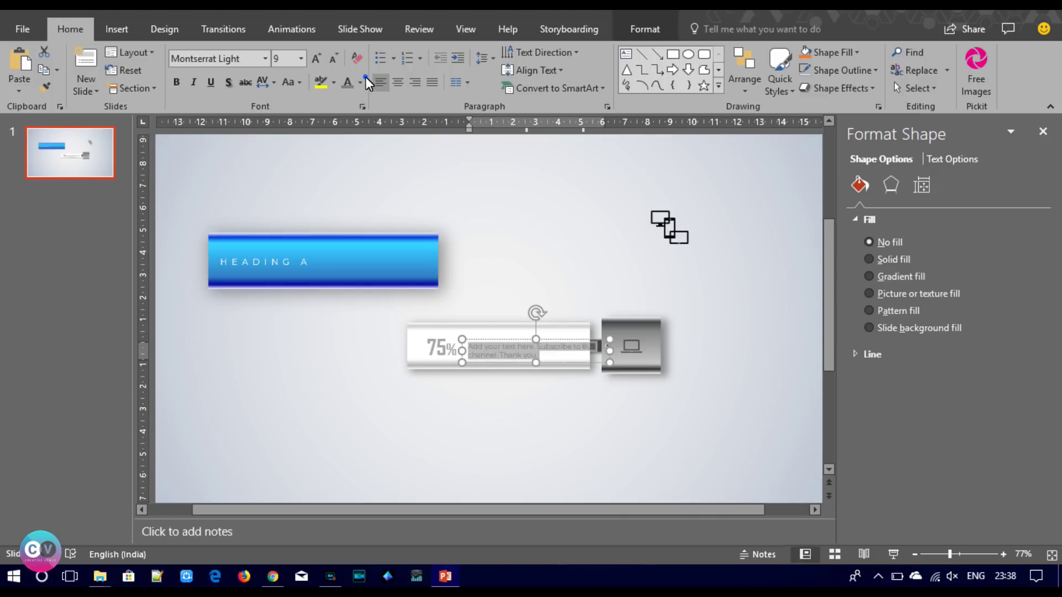
pyautogui.click(360, 82)
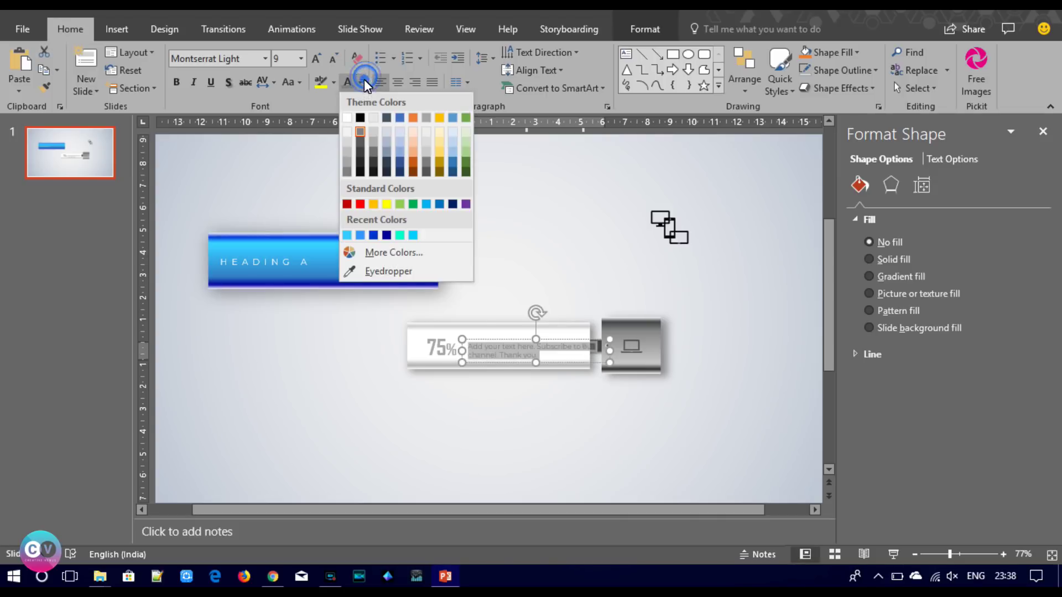
pyautogui.click(360, 152)
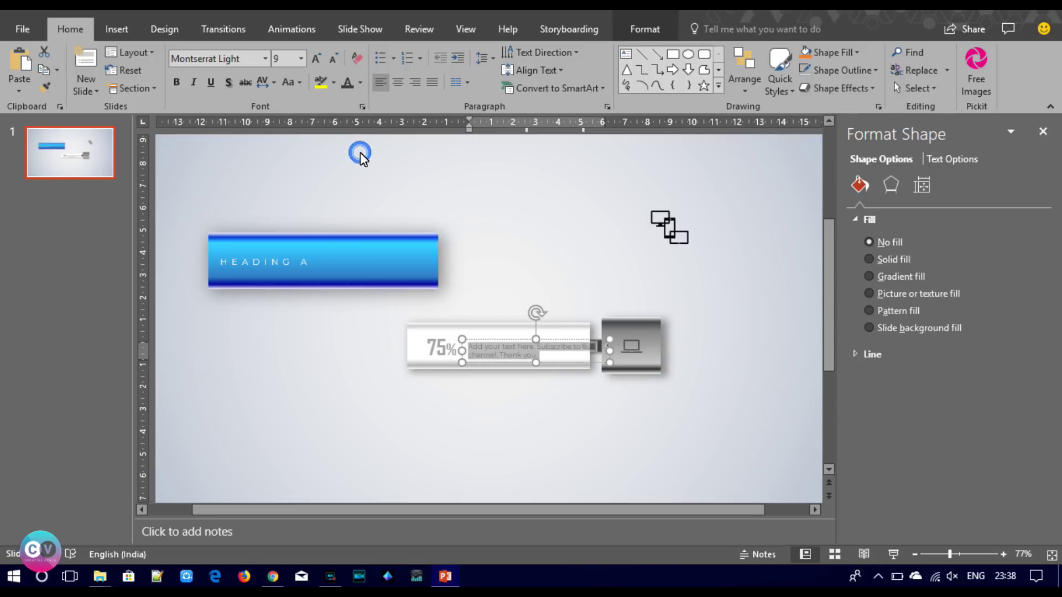
# Set the description font to regular Montserrat at size 8.
pyautogui.doubleClick(220, 59)
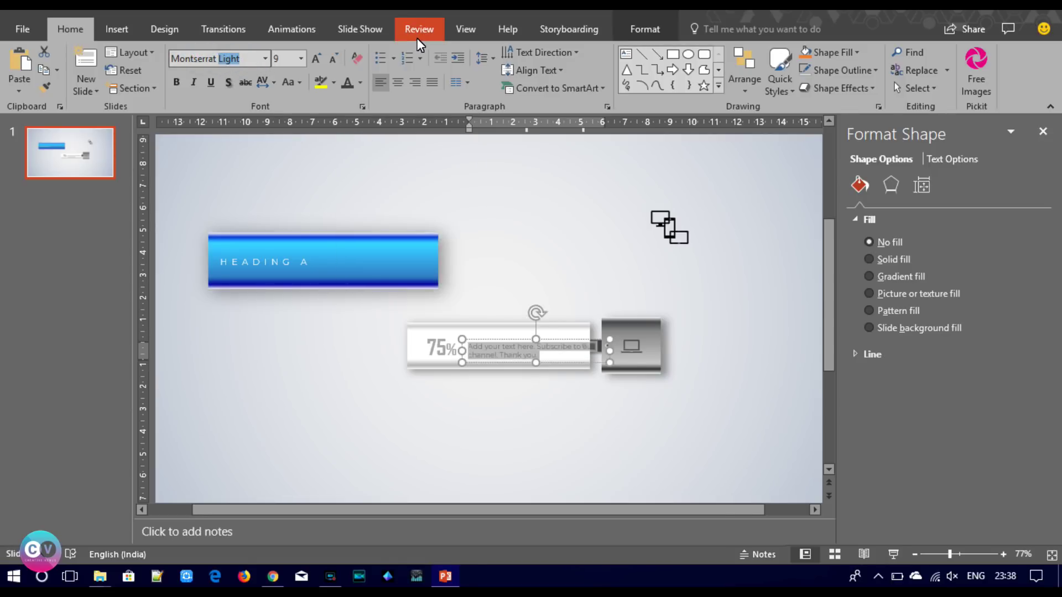
pyautogui.press('BackSpace')
pyautogui.press('Return')
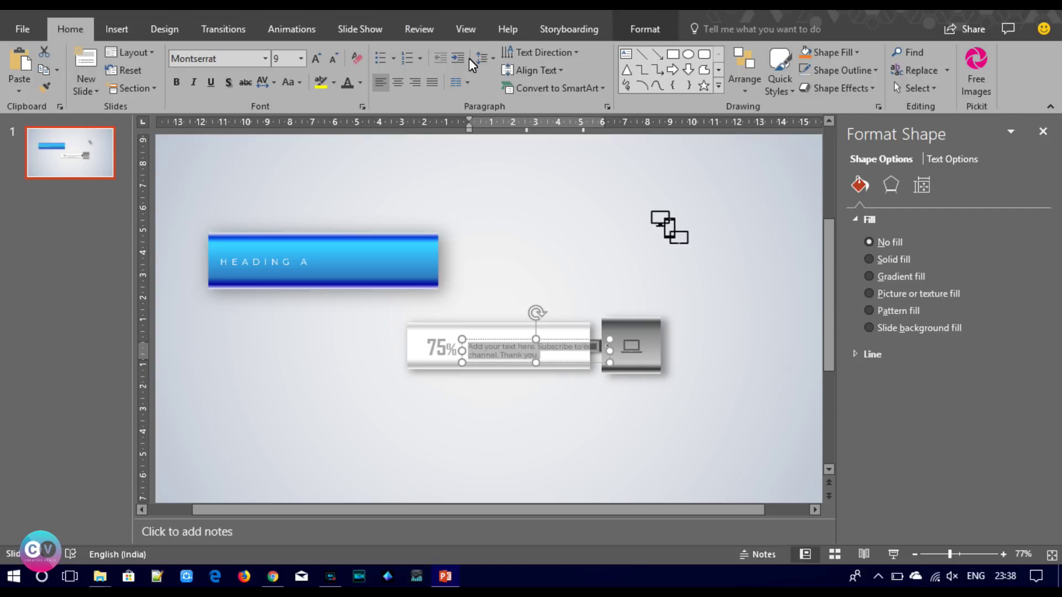
pyautogui.click(334, 57)
# Narrow the description box, line it up beside 75%, and reapply the near-black colour.
pyautogui.moveTo(608, 351); pyautogui.dragTo(576, 353)
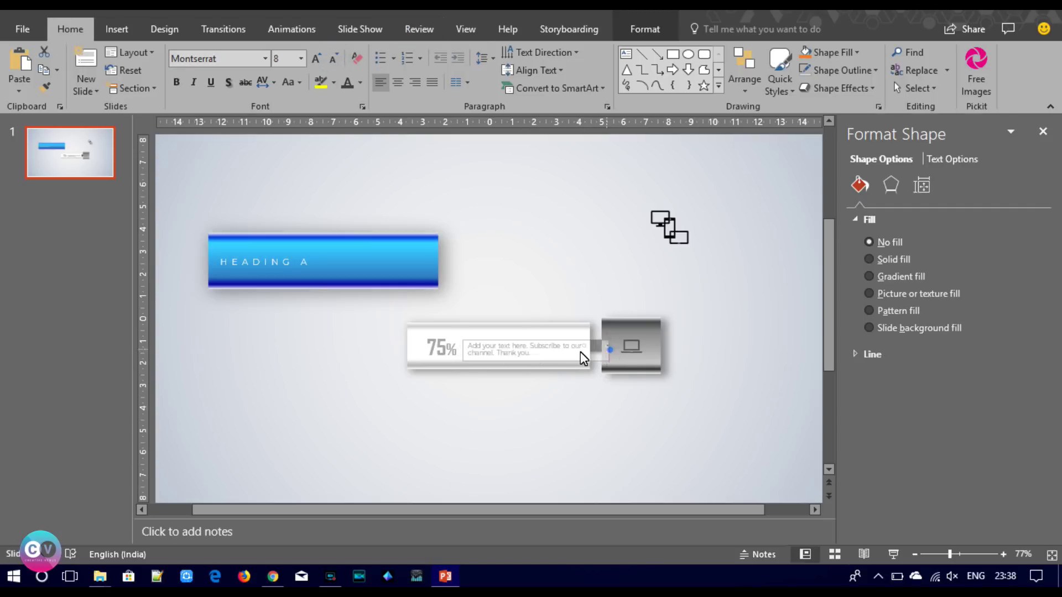
pyautogui.moveTo(545, 343); pyautogui.dragTo(548, 346)
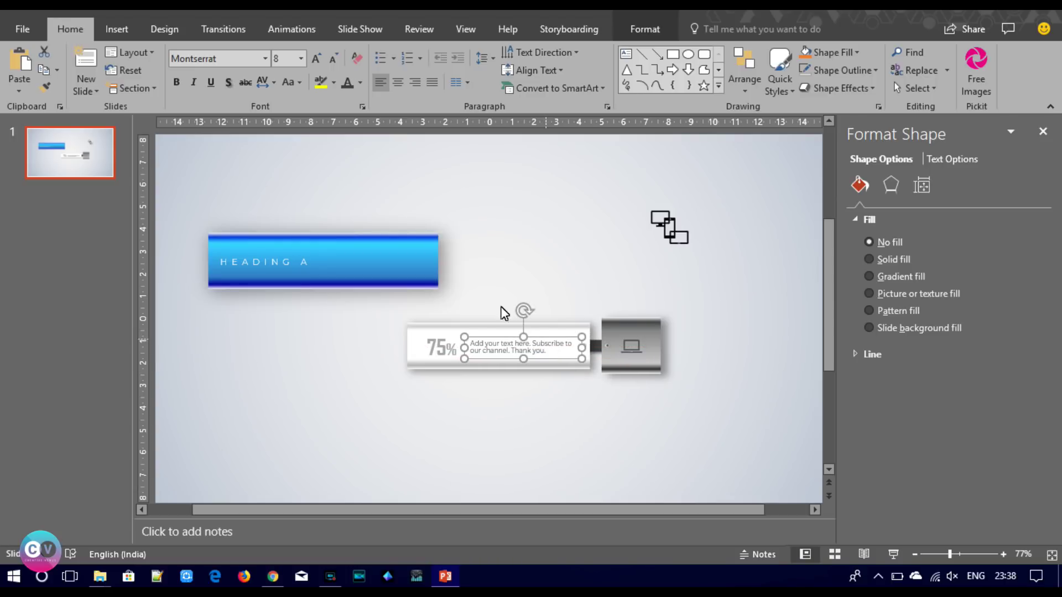
pyautogui.click(364, 78)
pyautogui.click(363, 154)
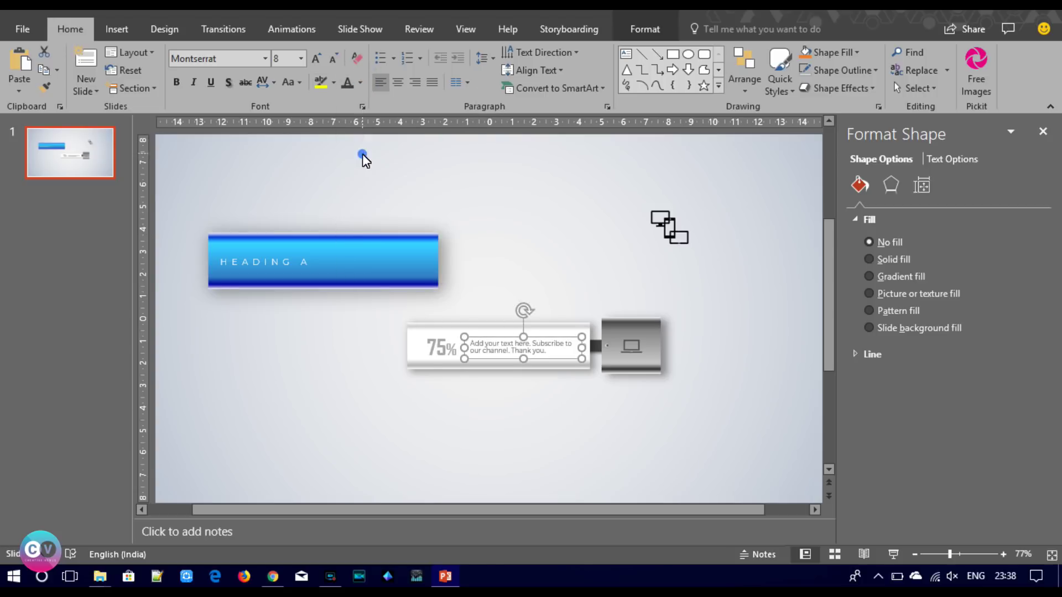
# Make the 75% label dark near-black, then select all of the white bar's shapes.
pyautogui.doubleClick(437, 349)
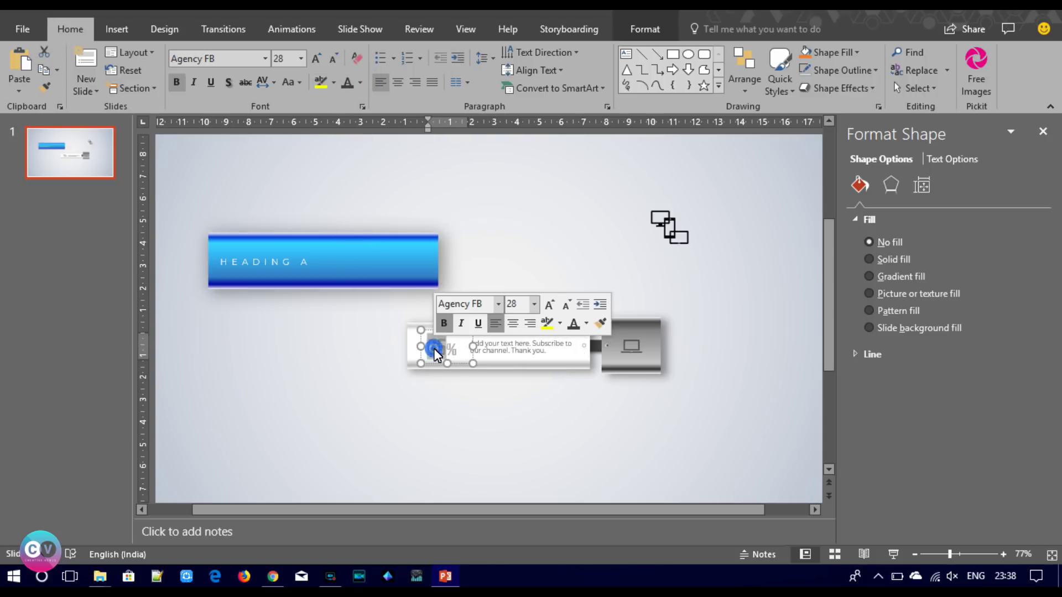
pyautogui.click(343, 82)
pyautogui.click(379, 413)
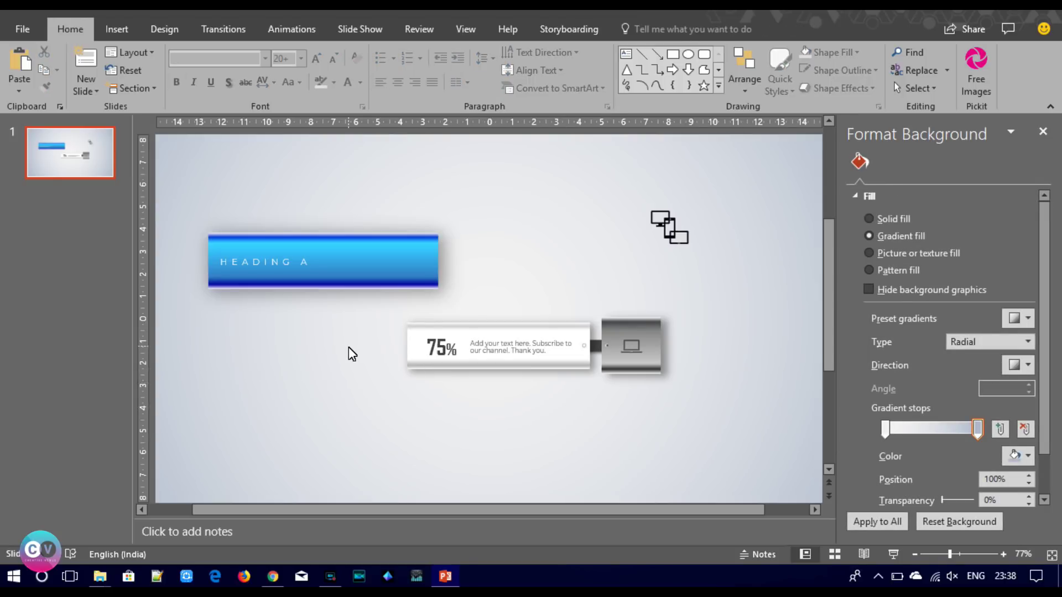
pyautogui.click(130, 29)
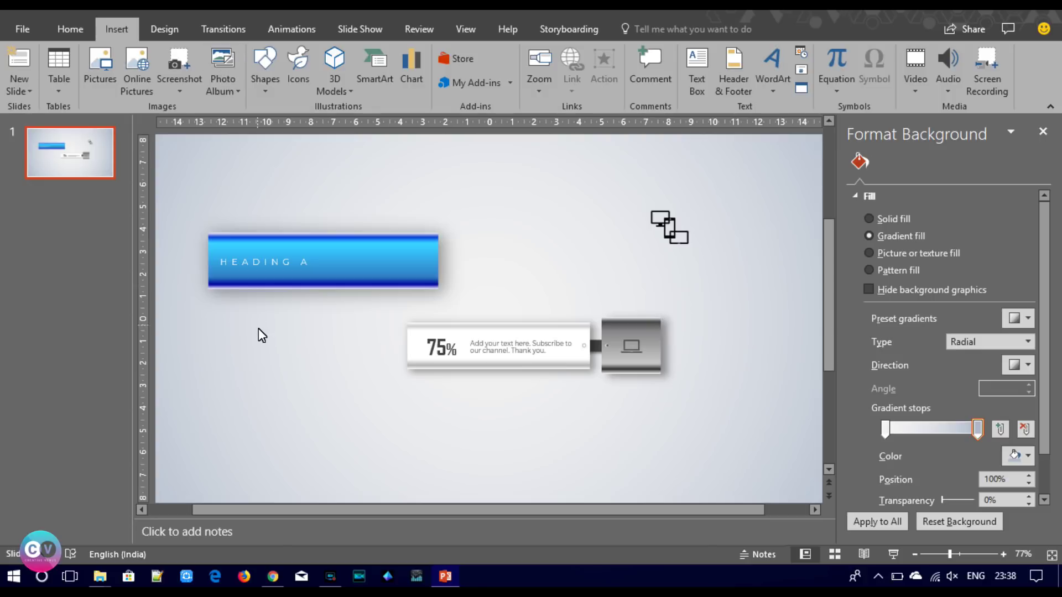
pyautogui.moveTo(370, 407); pyautogui.dragTo(722, 304)
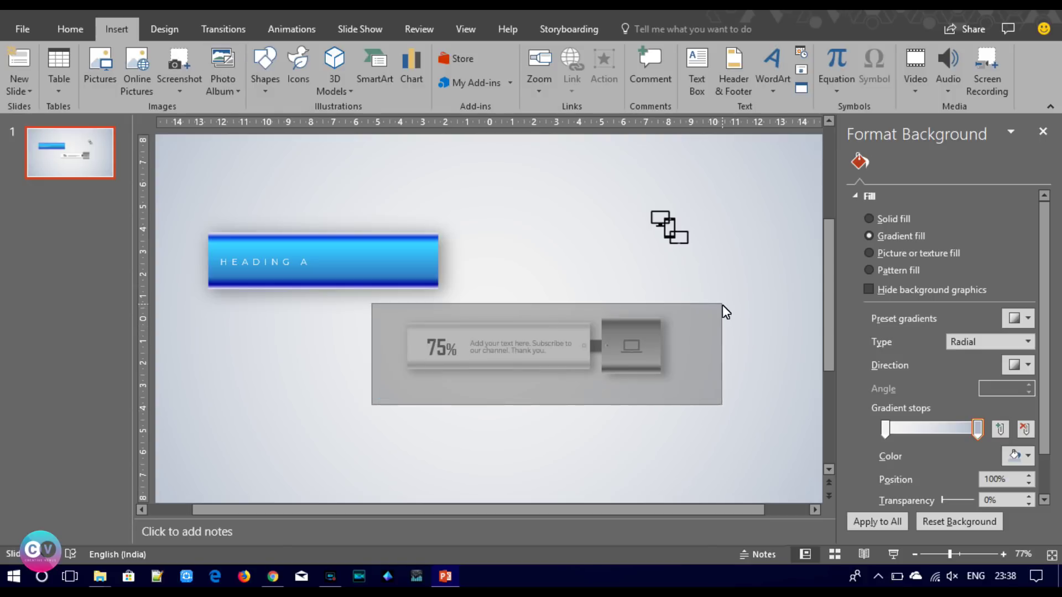
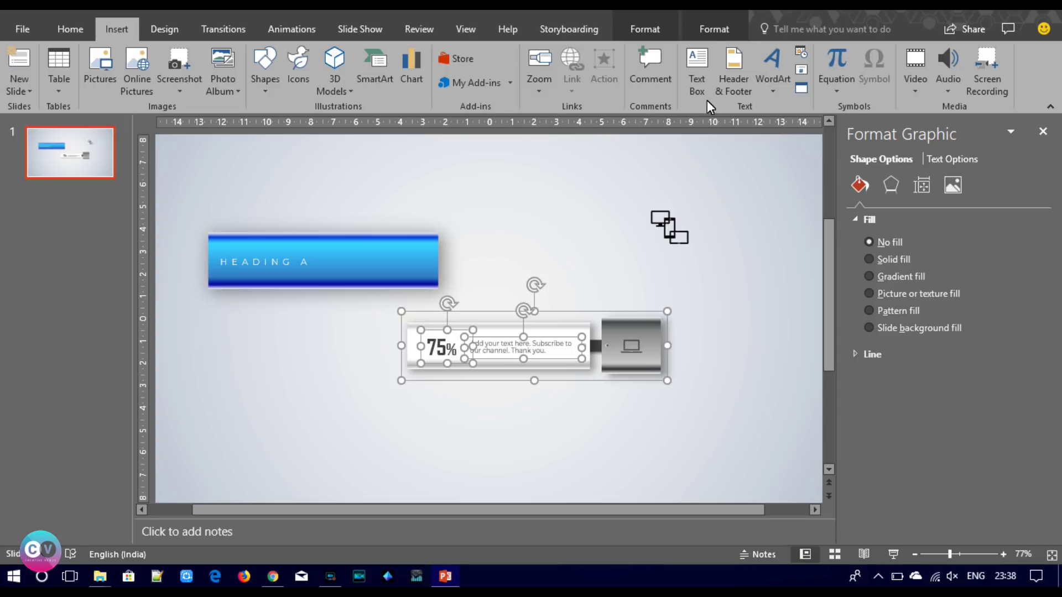
# Middle-align the 75% panel's text boxes and drag the panel onto the blue HEADING A bar.
pyautogui.click(710, 25)
pyautogui.click(645, 29)
pyautogui.click(800, 53)
pyautogui.click(821, 147)
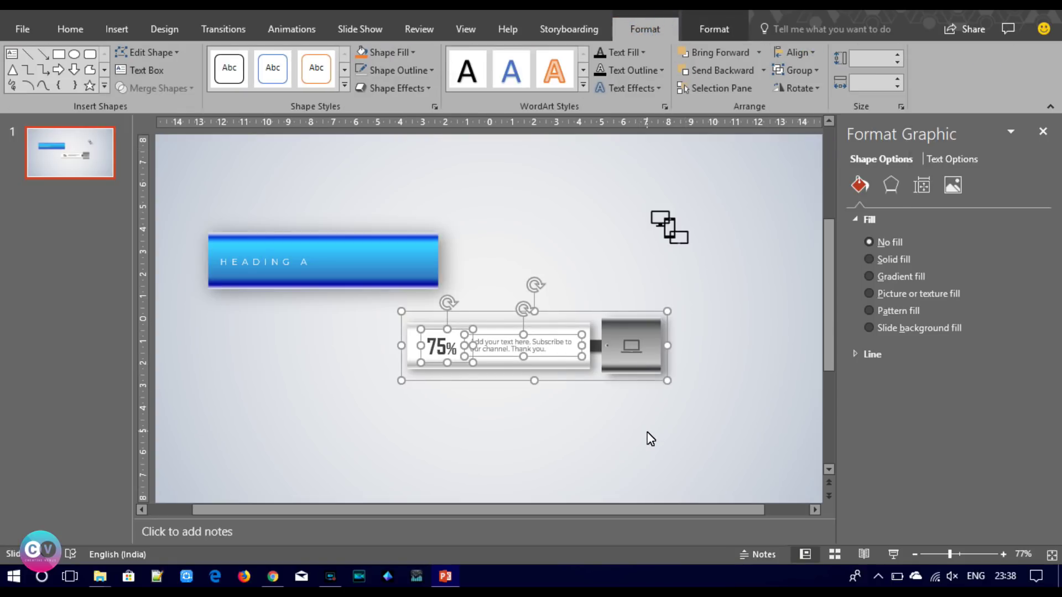
pyautogui.press('Escape')
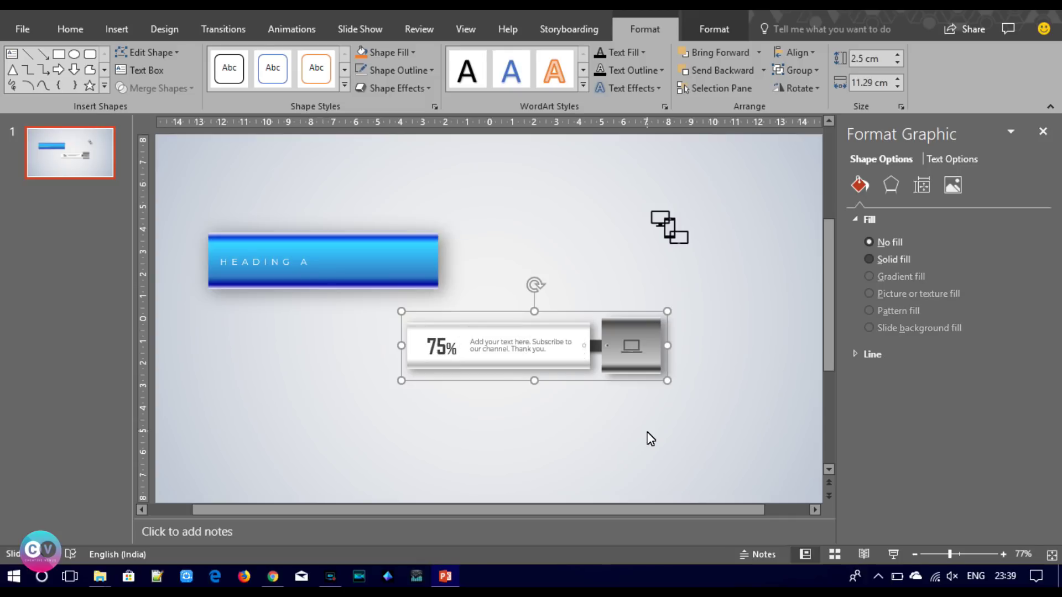
pyautogui.moveTo(500, 381)
pyautogui.mouseDown()
pyautogui.moveTo(396, 313)
pyautogui.moveTo(435, 305)
pyautogui.mouseUp()
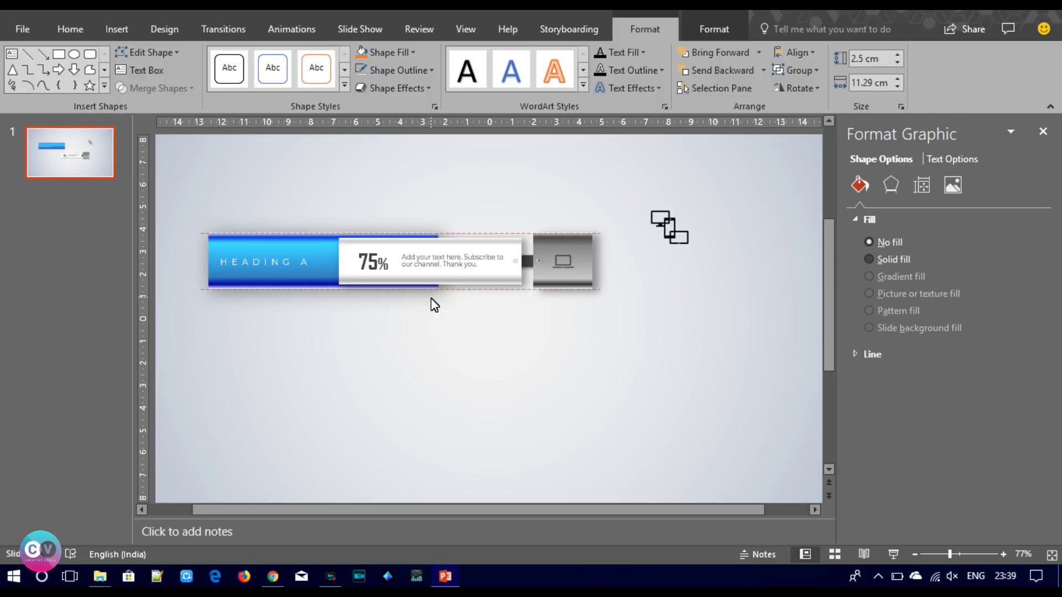
# Top-align the HEADING A text with its bar, then group the bar with the panel.
pyautogui.click(301, 304)
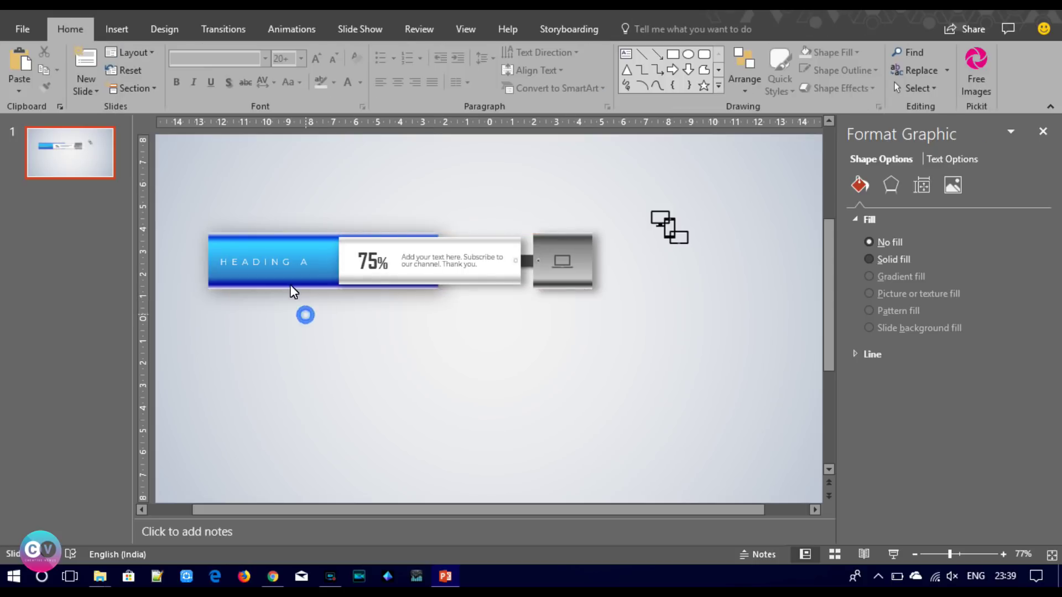
pyautogui.click(290, 284)
pyautogui.click(276, 263)
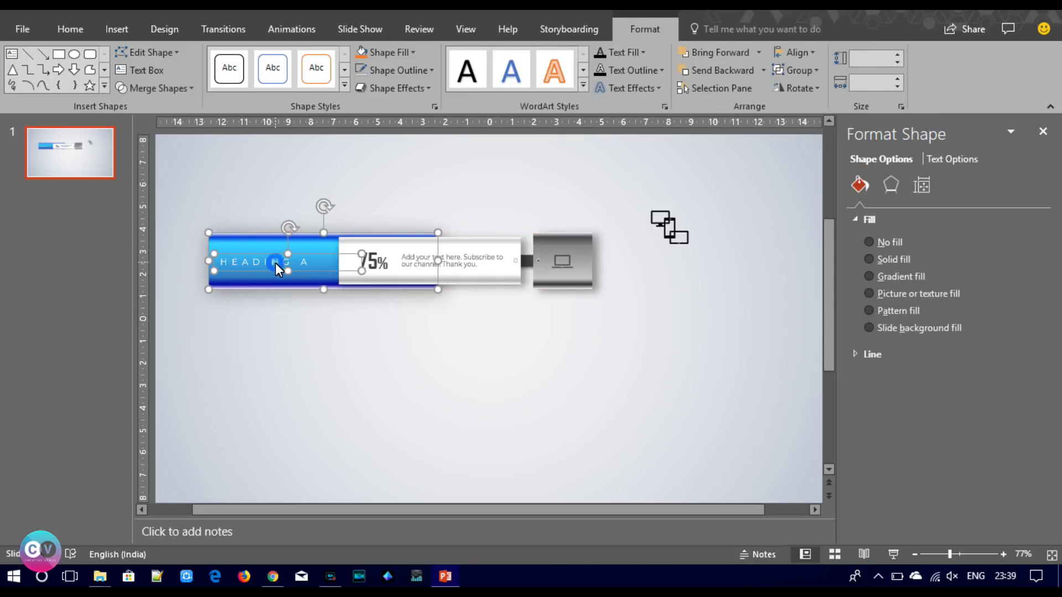
pyautogui.click(802, 49)
pyautogui.click(809, 137)
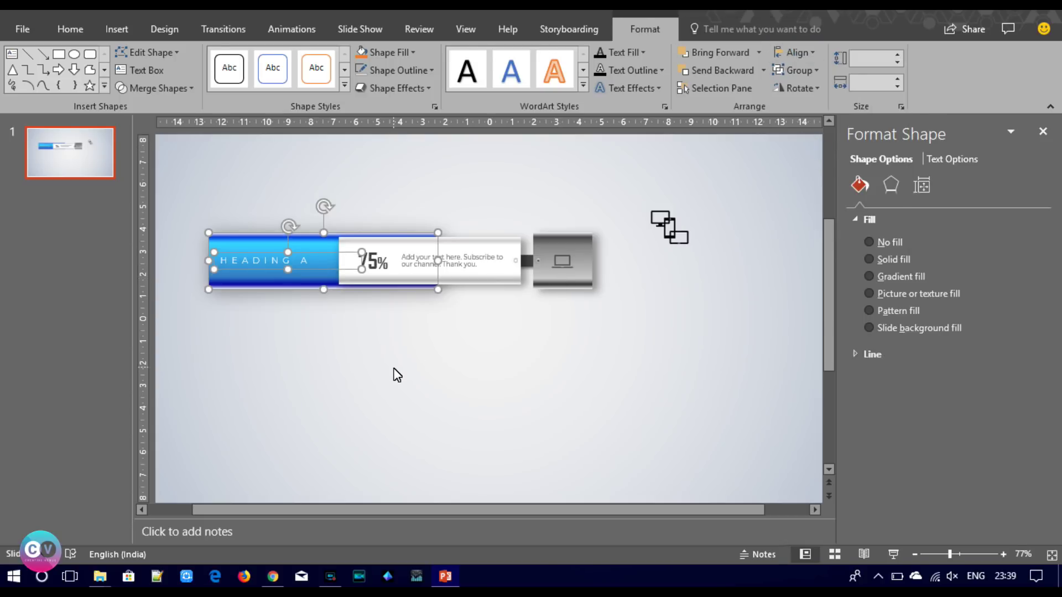
pyautogui.hotkey('ctrl', 'g')
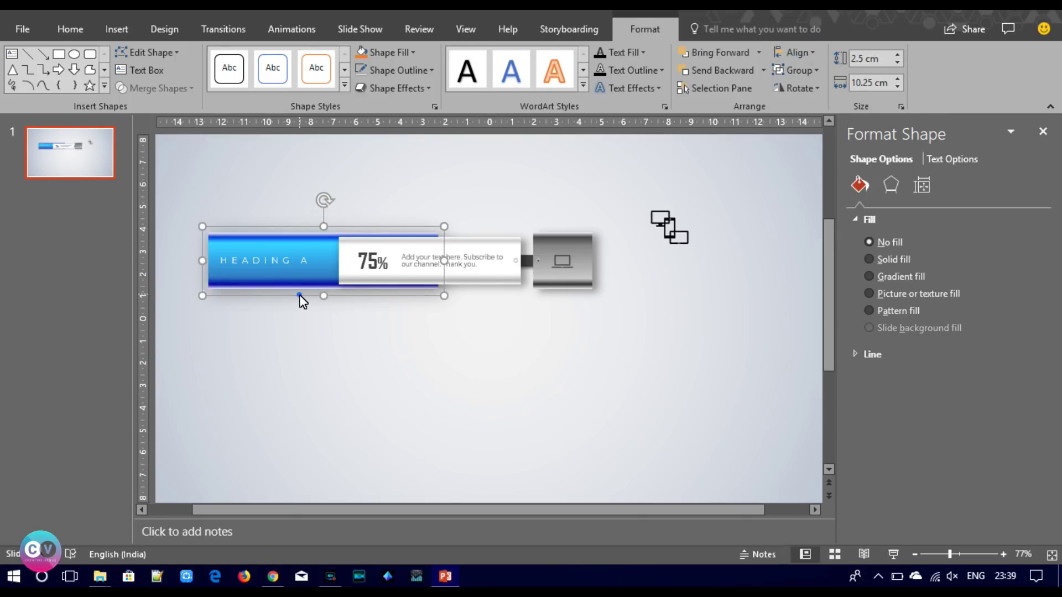
# Bring the heading bar to the front and middle-align it against the device icon.
pyautogui.rightClick(301, 294)
pyautogui.click(349, 403)
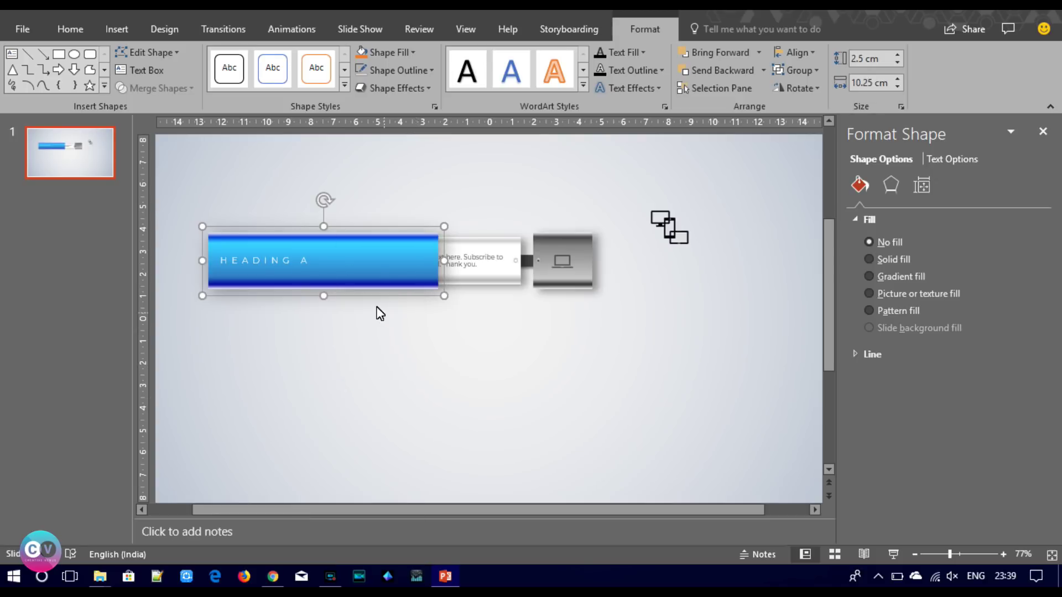
pyautogui.moveTo(375, 260); pyautogui.dragTo(443, 261)
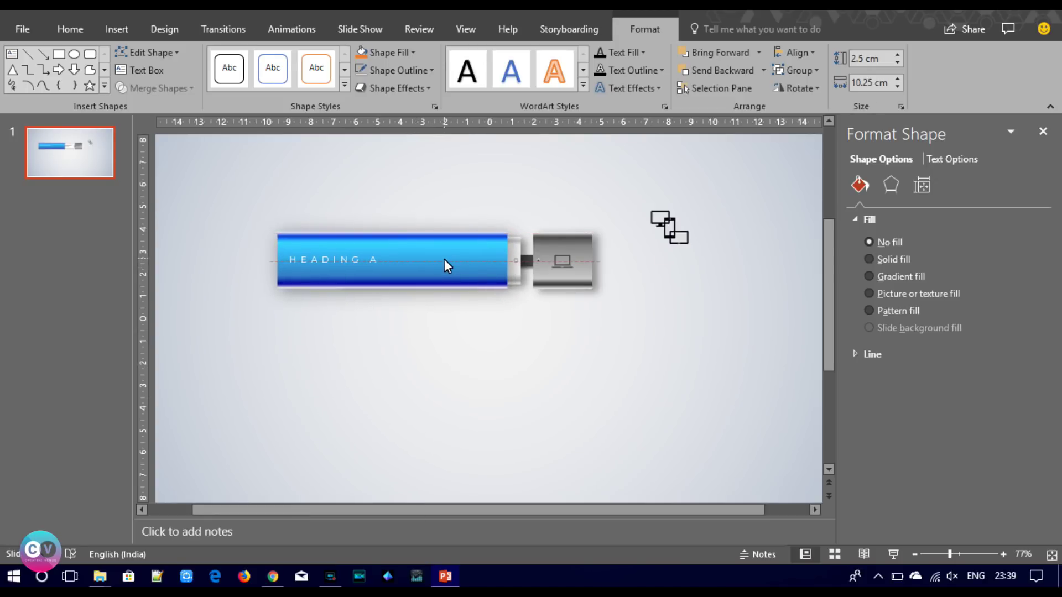
pyautogui.keyDown('shift'); pyautogui.click(545, 264); pyautogui.keyUp('shift')
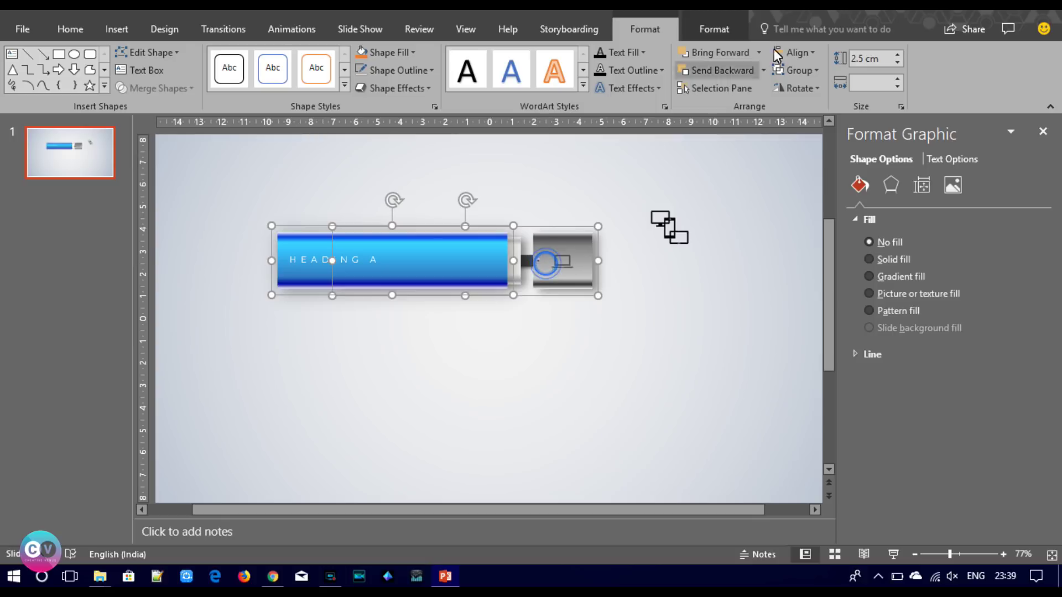
pyautogui.click(793, 52)
pyautogui.click(818, 148)
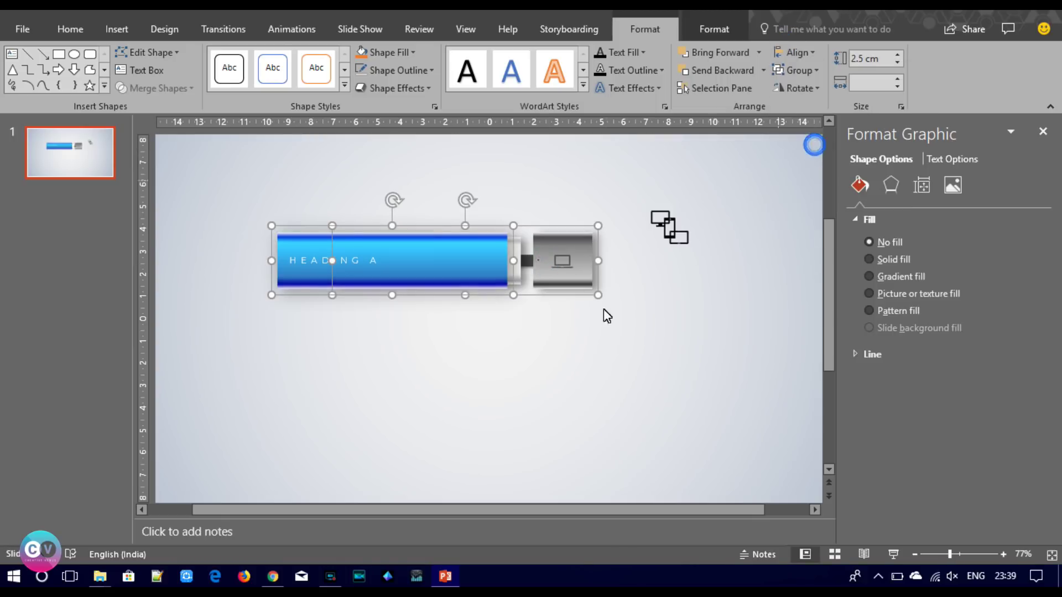
pyautogui.click(458, 360)
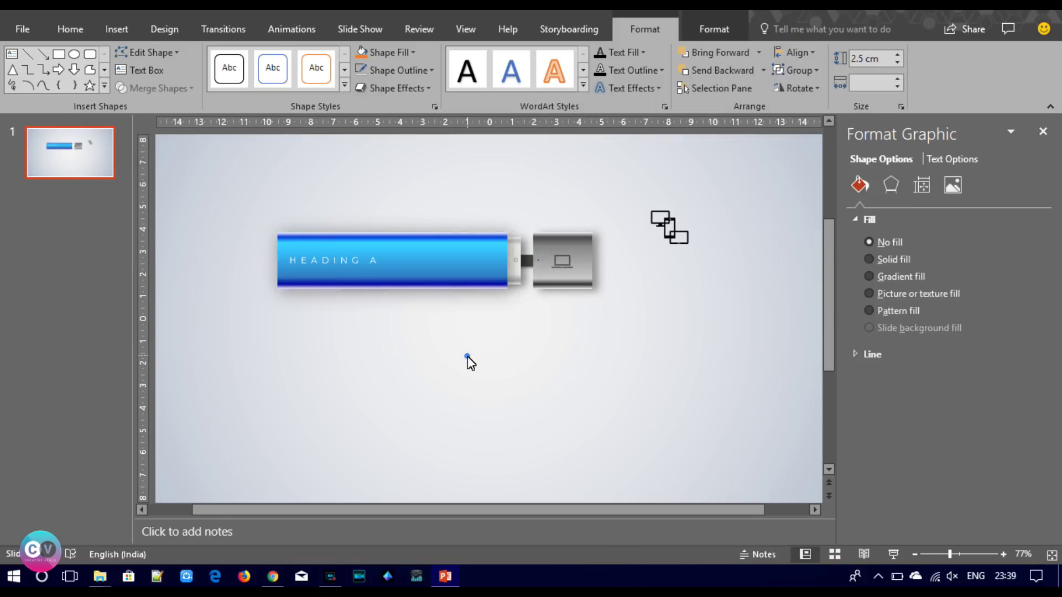
pyautogui.click(471, 258)
pyautogui.moveTo(447, 261); pyautogui.dragTo(451, 261)
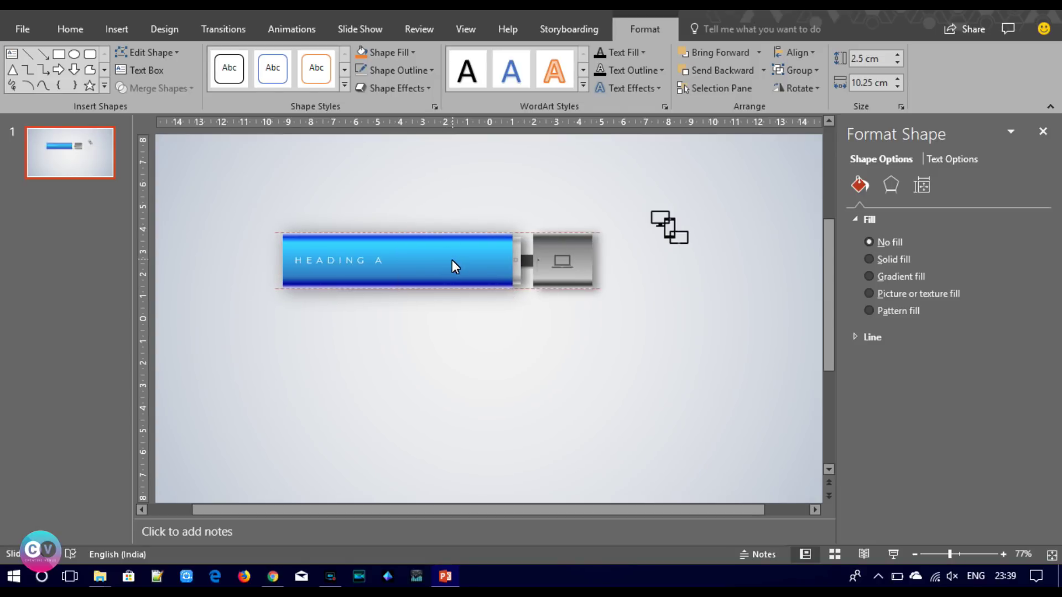
# Zoom out and shift the whole battery graphic up and to the left.
pyautogui.click(459, 328)
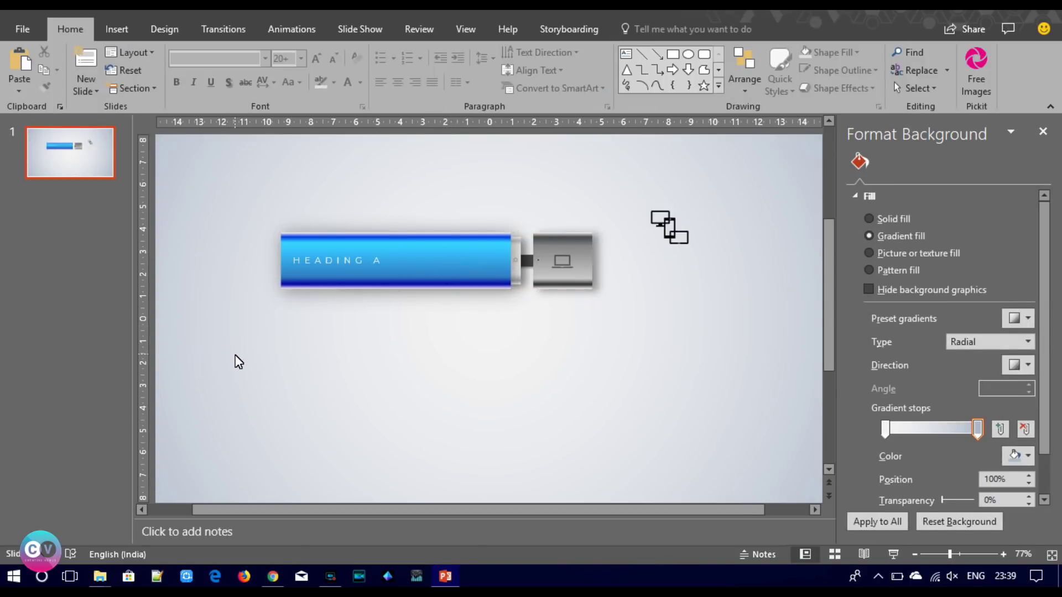
pyautogui.moveTo(244, 327)
pyautogui.mouseDown()
pyautogui.moveTo(631, 227)
pyautogui.moveTo(617, 212)
pyautogui.mouseUp()
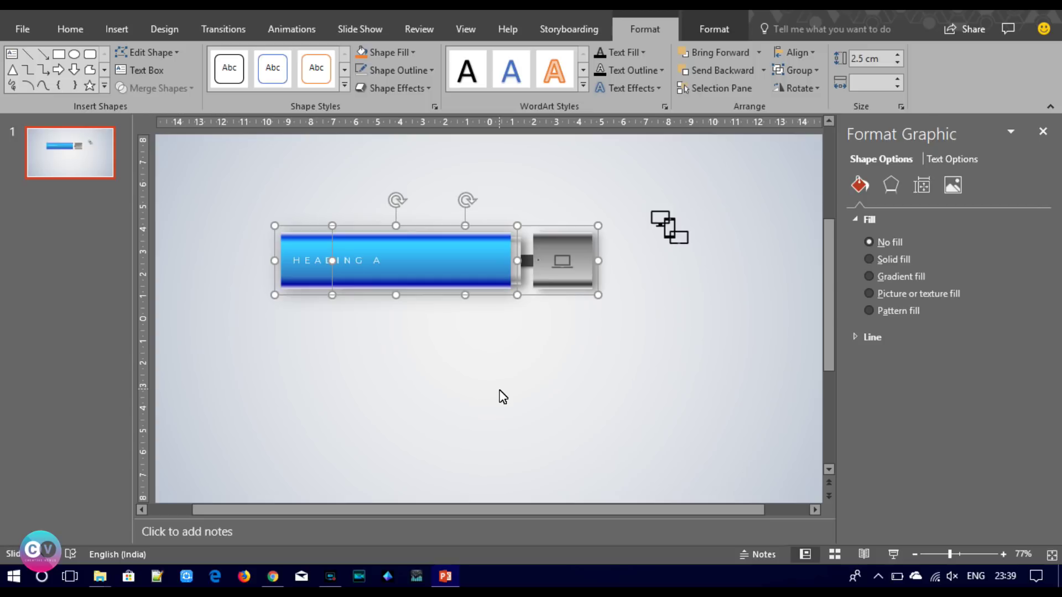
pyautogui.hotkey('ctrl', 'g')
pyautogui.hotkey('ctrl', 'shift', 'g')
pyautogui.click(913, 554)
pyautogui.click(914, 553)
pyautogui.click(261, 351)
pyautogui.moveTo(300, 347); pyautogui.dragTo(587, 235)
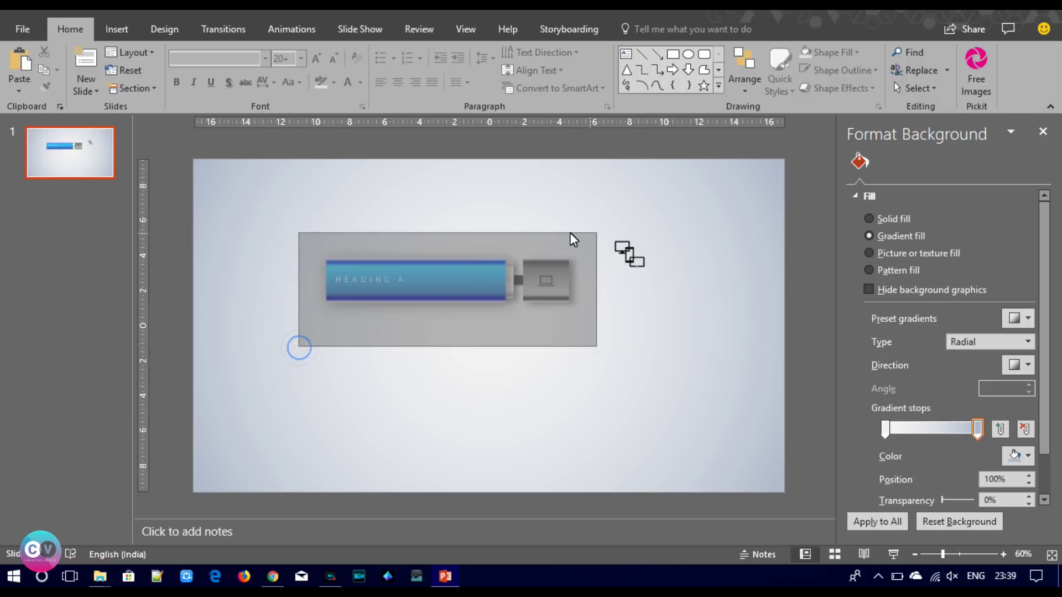
pyautogui.moveTo(408, 271)
pyautogui.mouseDown()
pyautogui.moveTo(379, 261)
pyautogui.moveTo(393, 257)
pyautogui.mouseUp()
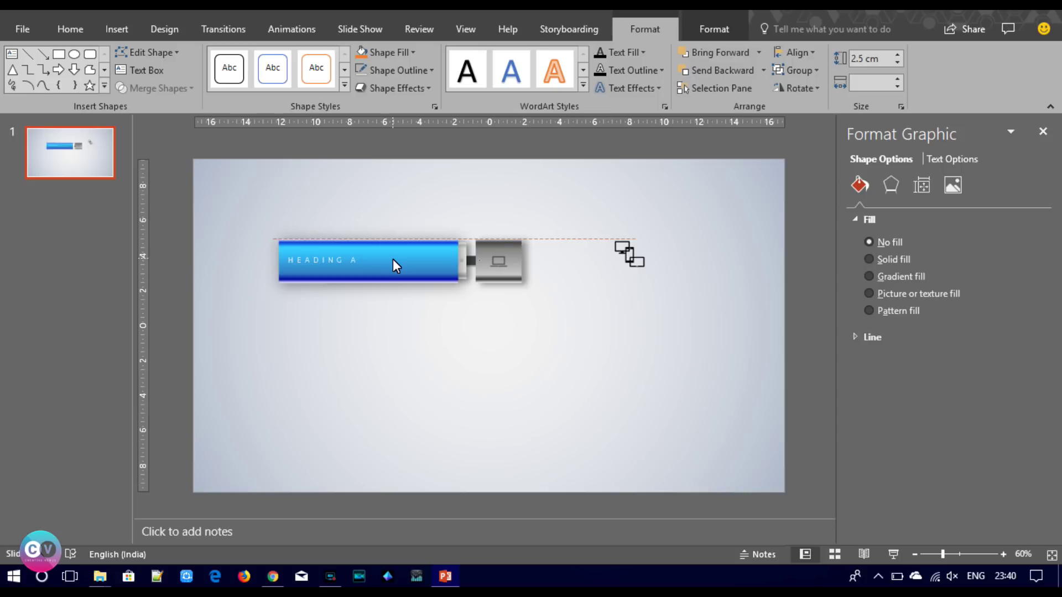
pyautogui.moveTo(393, 259); pyautogui.dragTo(392, 267)
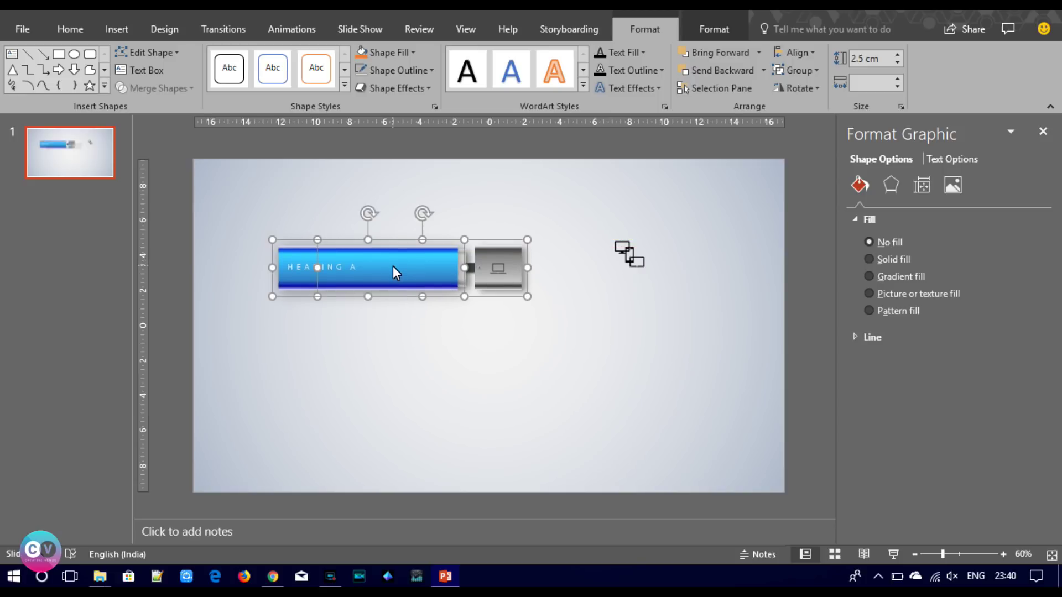
# Duplicate the battery and place the copy directly below it as a second row.
pyautogui.press('Down')
pyautogui.press('Down')
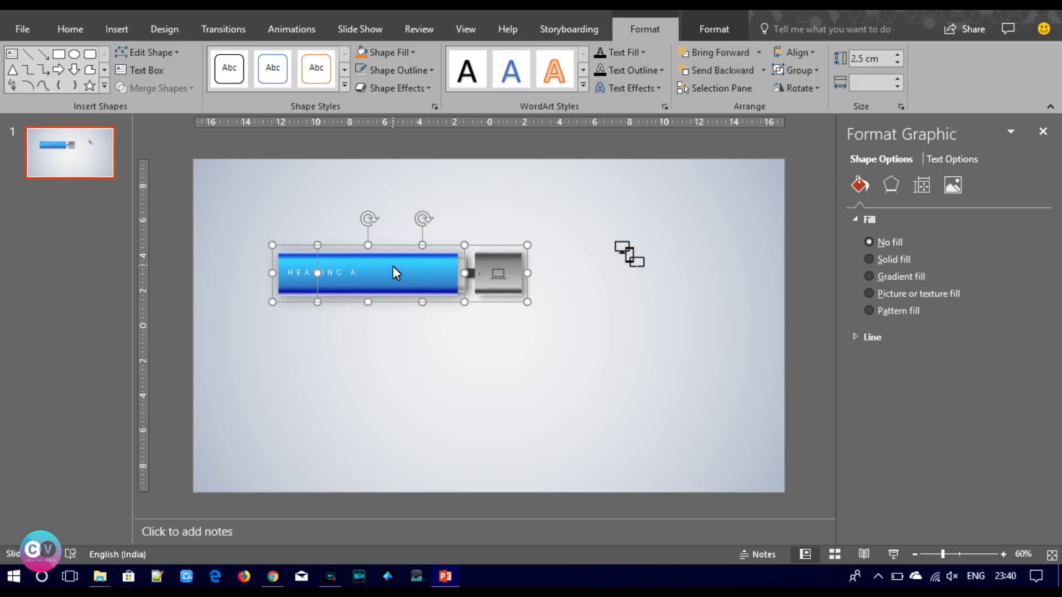
pyautogui.hotkey('ctrl', 'd')
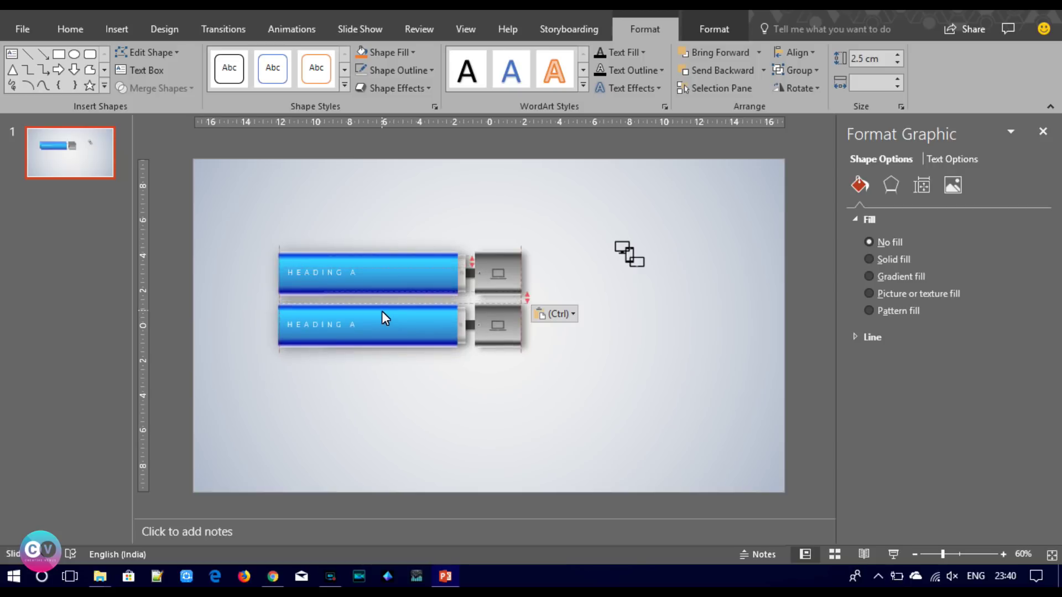
pyautogui.moveTo(385, 316)
pyautogui.mouseDown()
pyautogui.moveTo(387, 326)
pyautogui.moveTo(383, 316)
pyautogui.mouseUp()
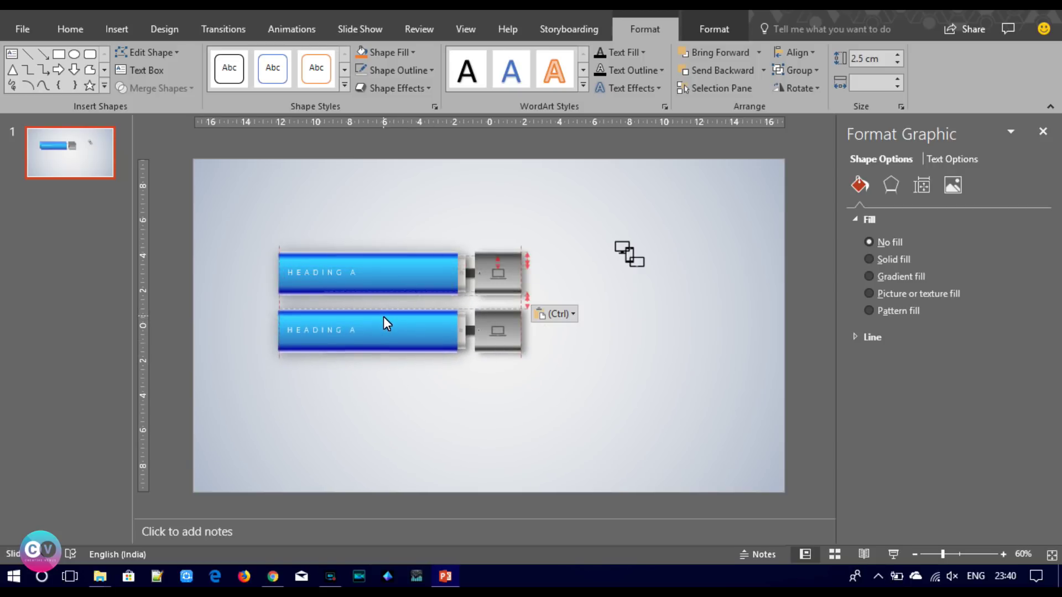
pyautogui.click(410, 422)
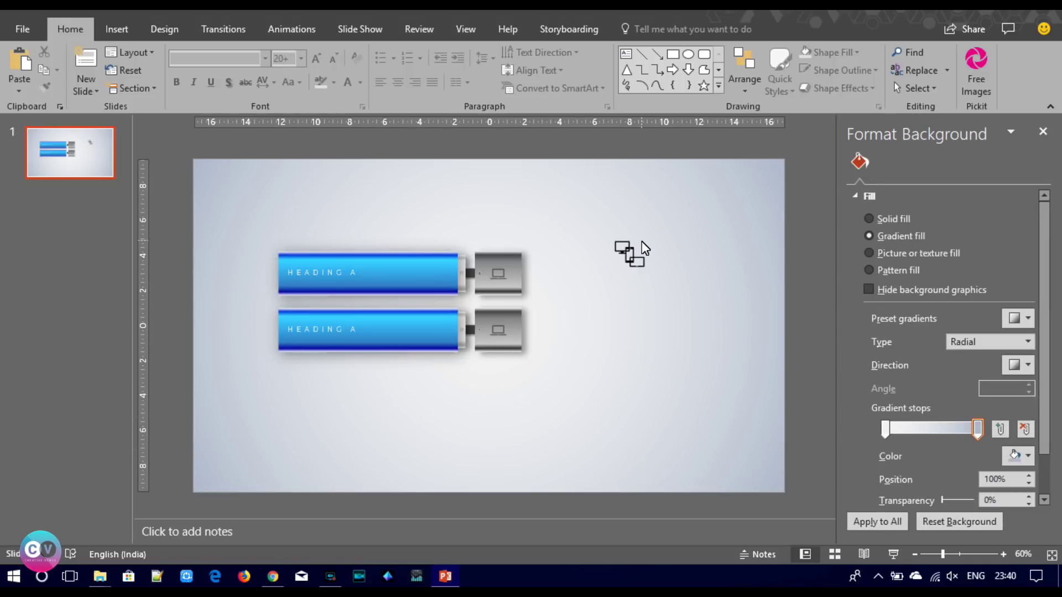
# Copy the second battery to add evenly spaced third and fourth rows.
pyautogui.click(373, 342)
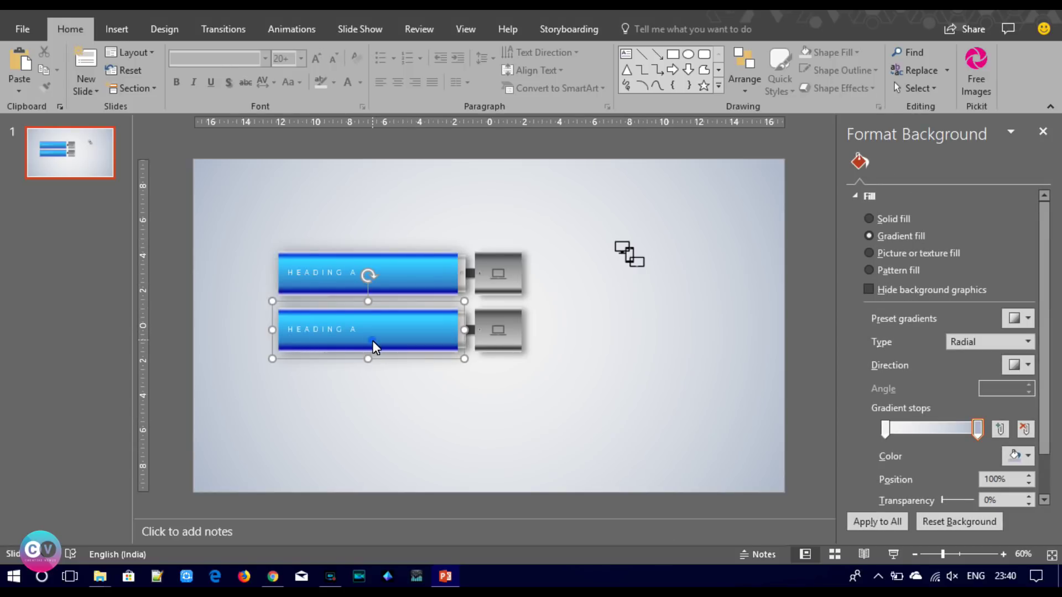
pyautogui.keyDown('shift'); pyautogui.click(500, 342); pyautogui.keyUp('shift')
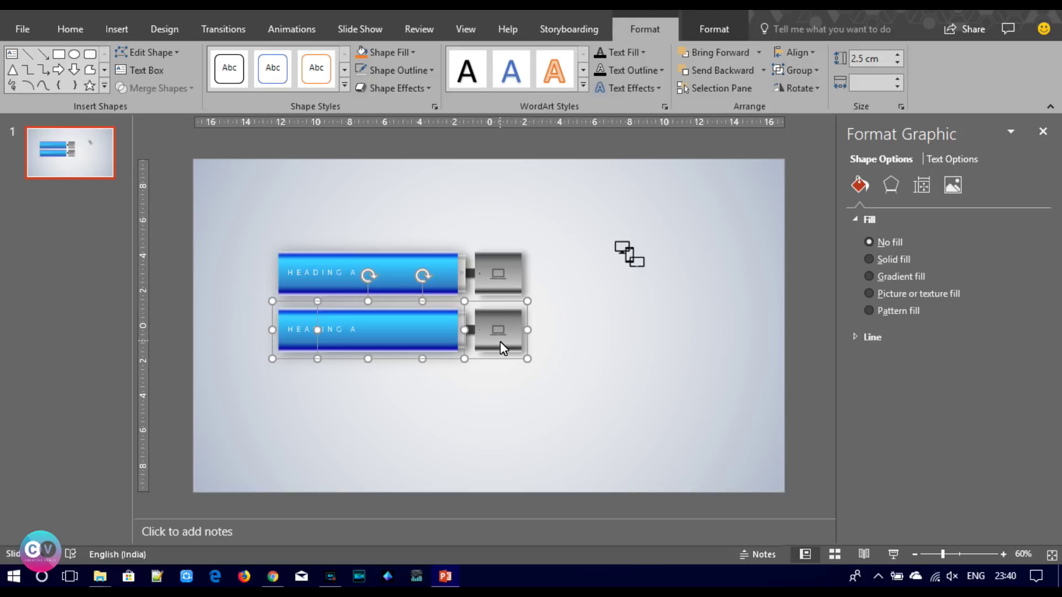
pyautogui.hotkey('ctrl', 'c')
pyautogui.hotkey('ctrl', 'v')
pyautogui.moveTo(429, 338); pyautogui.dragTo(420, 387)
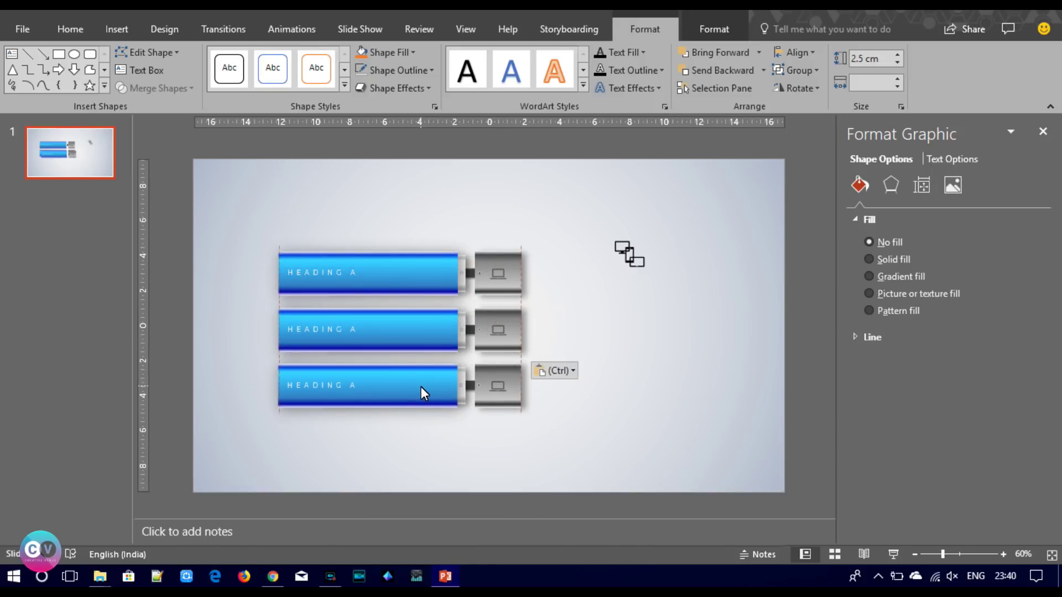
pyautogui.moveTo(420, 387); pyautogui.dragTo(420, 387)
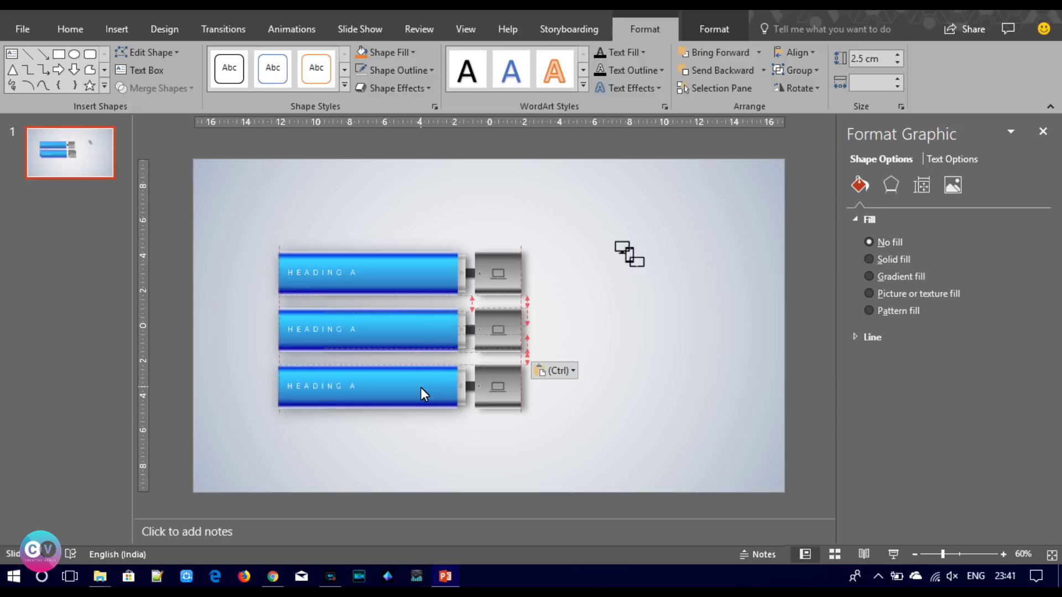
pyautogui.hotkey('ctrl', 'v')
pyautogui.moveTo(420, 389); pyautogui.dragTo(412, 441)
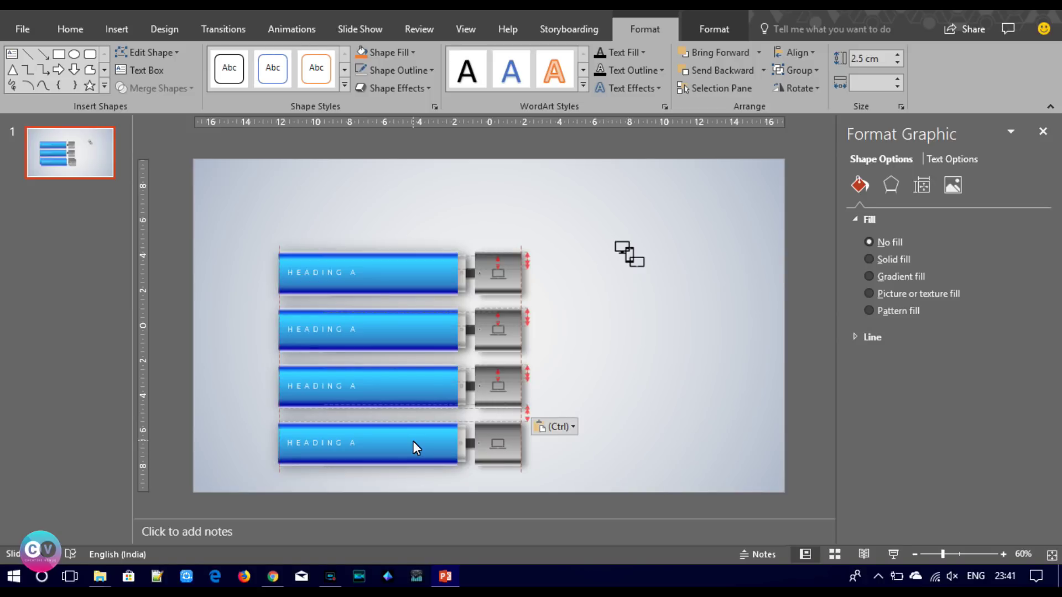
# Select all four battery rows and nudge them upward.
pyautogui.click(631, 394)
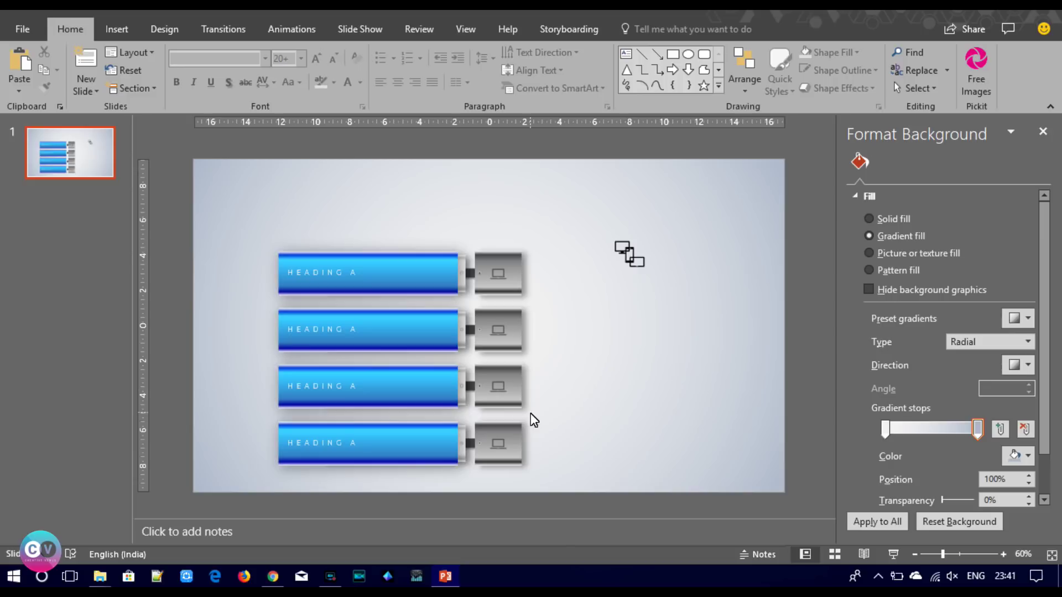
pyautogui.moveTo(247, 490); pyautogui.dragTo(562, 220)
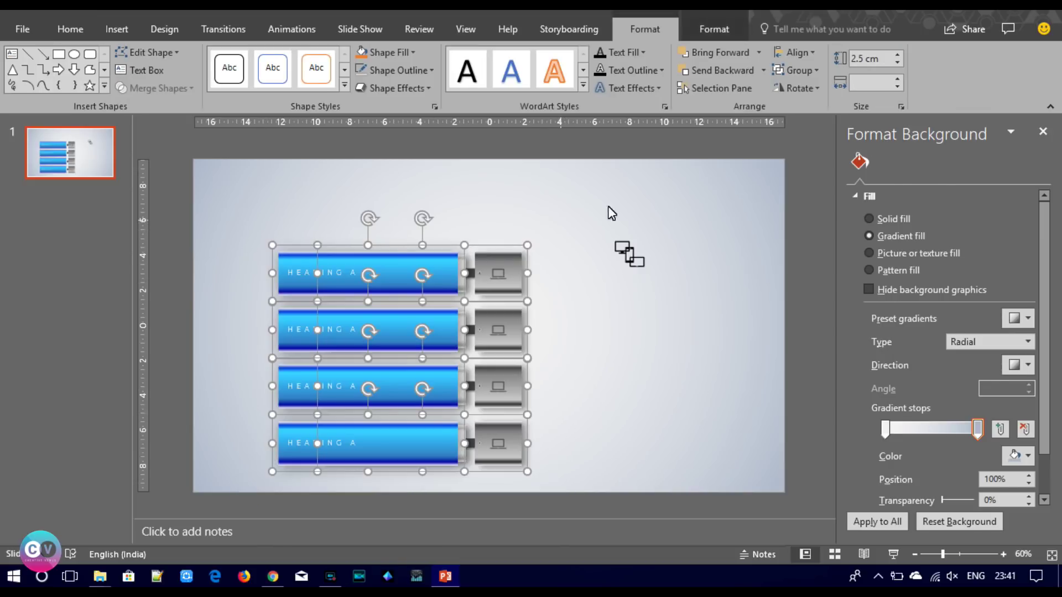
pyautogui.press('Up')
pyautogui.press('Up')
pyautogui.press('Up')
pyautogui.press('Up')
pyautogui.press('Up')
pyautogui.press('Up')
pyautogui.press('Up')
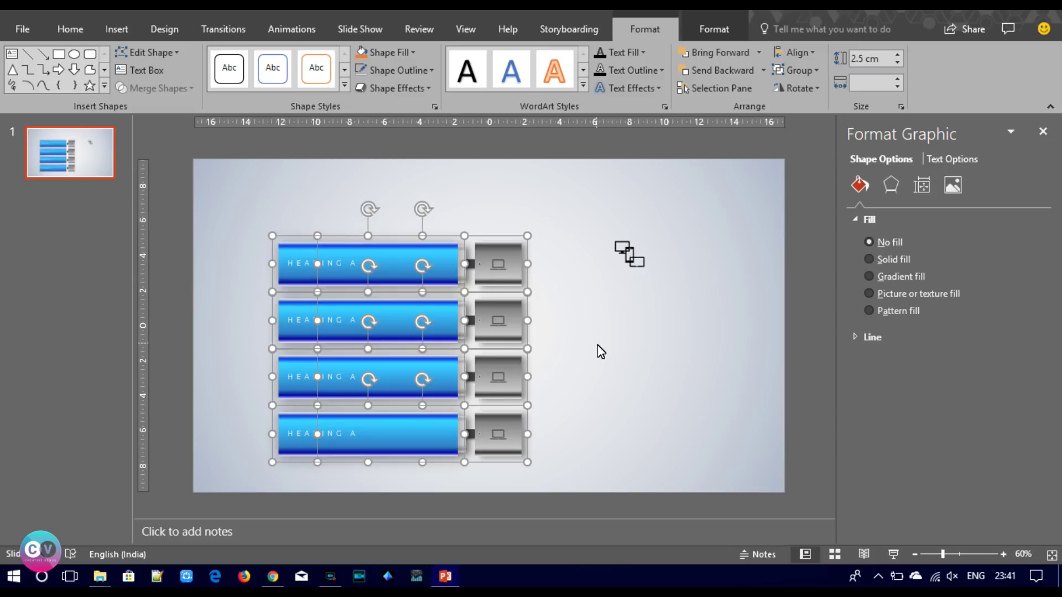
pyautogui.click(596, 345)
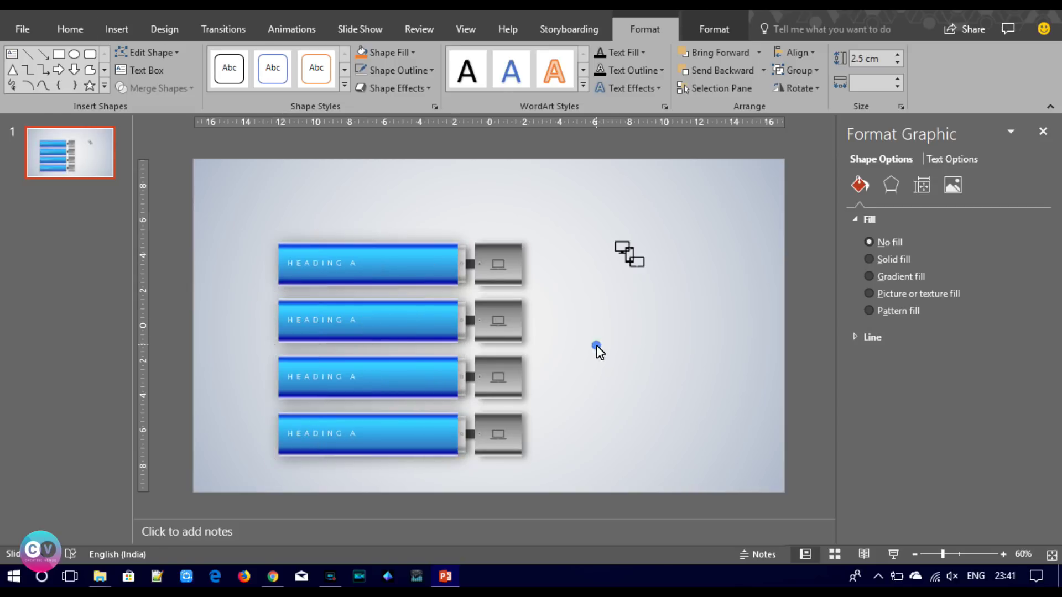
# Duplicate the small device icon and bring the spare icons to the front.
pyautogui.click(621, 249)
pyautogui.moveTo(631, 262); pyautogui.dragTo(548, 308)
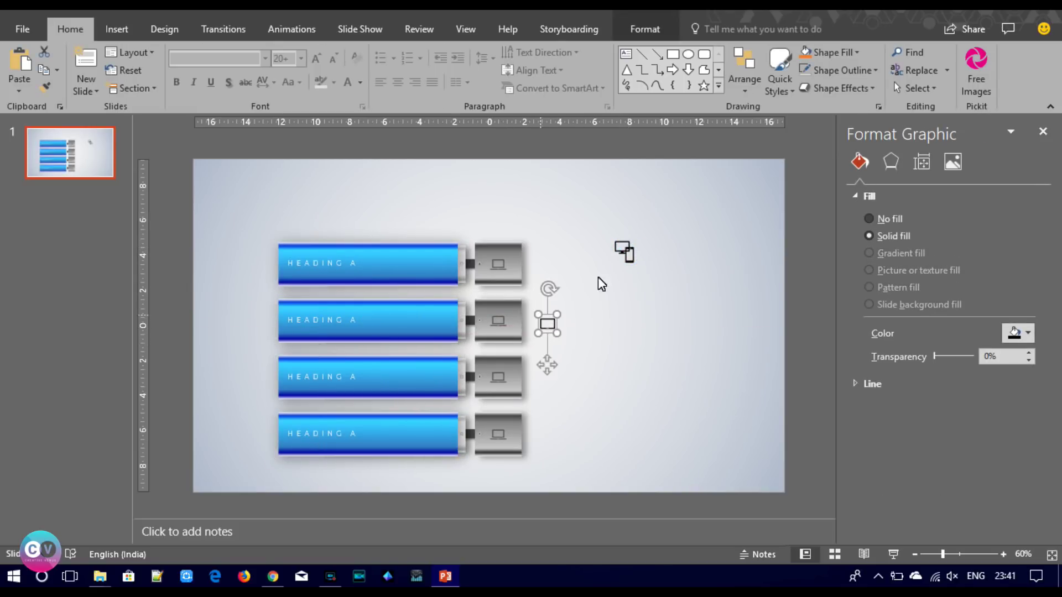
pyautogui.moveTo(544, 326)
pyautogui.mouseDown()
pyautogui.moveTo(596, 293)
pyautogui.moveTo(695, 193)
pyautogui.mouseUp()
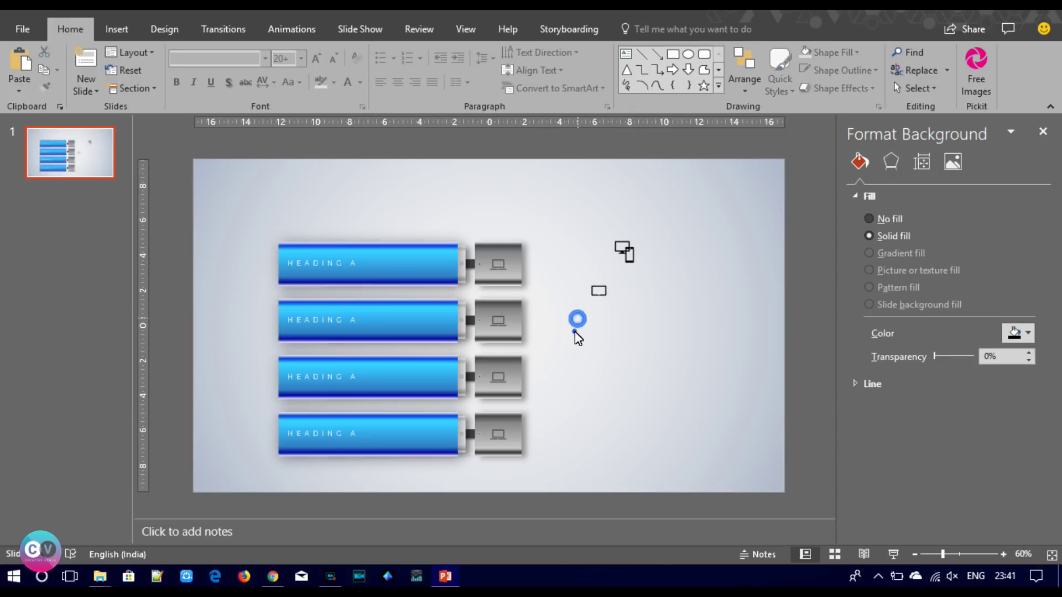
pyautogui.rightClick(629, 241)
pyautogui.click(669, 349)
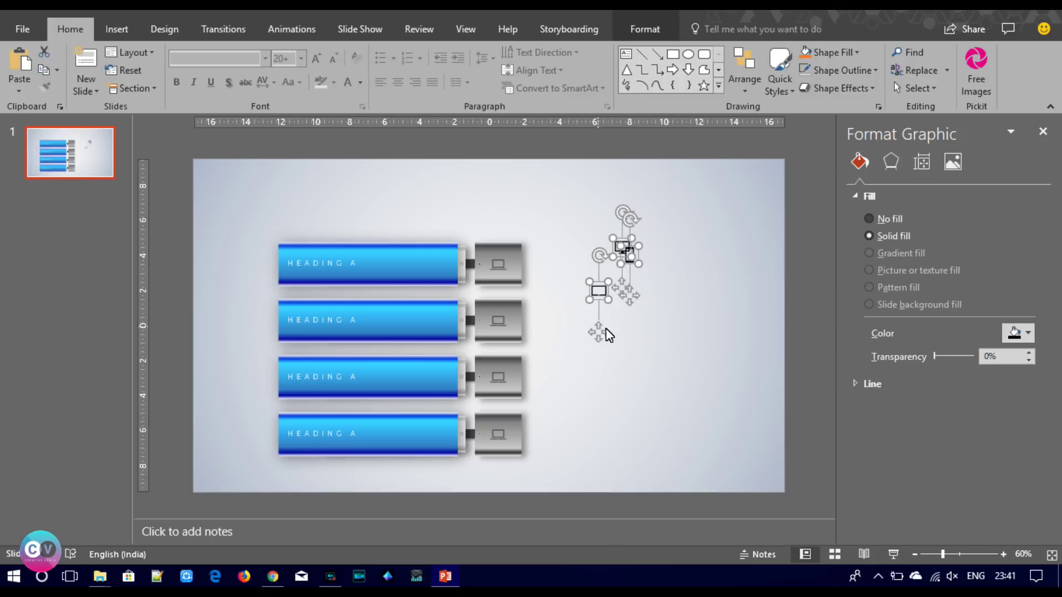
pyautogui.click(636, 327)
# Move a spare icon beside the second battery and match the laptop icon's formatting.
pyautogui.click(599, 291)
pyautogui.moveTo(598, 291); pyautogui.dragTo(553, 325)
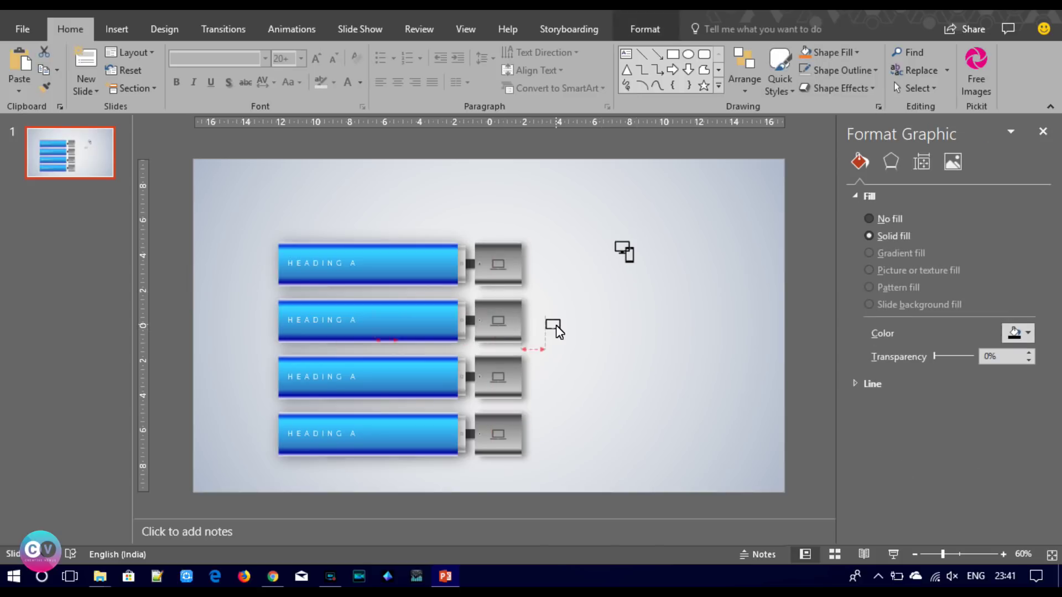
pyautogui.click(497, 324)
pyautogui.click(500, 324)
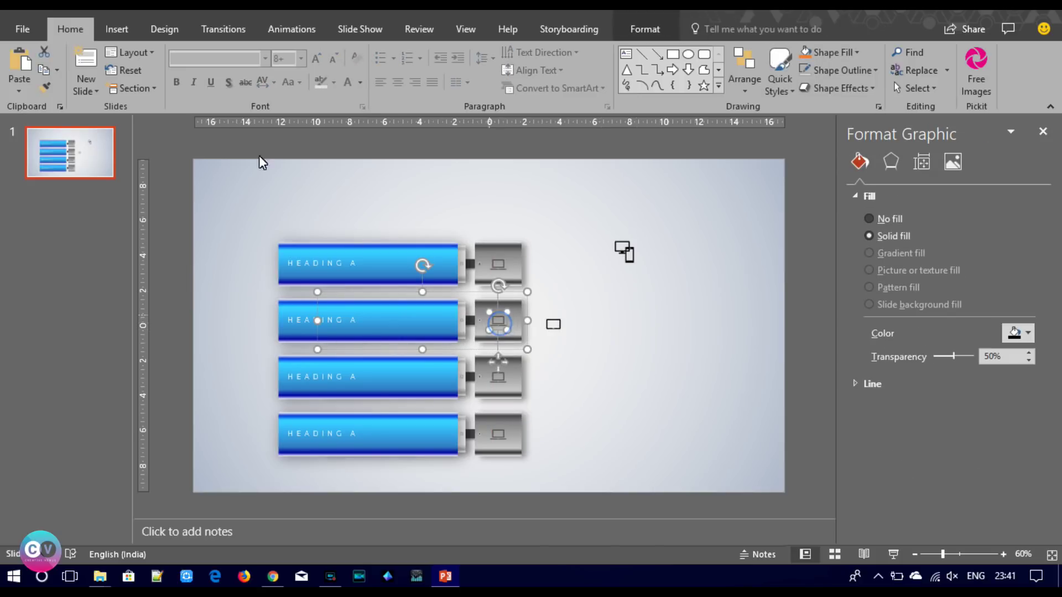
pyautogui.click(553, 331)
pyautogui.click(575, 343)
pyautogui.click(554, 332)
pyautogui.moveTo(553, 331)
pyautogui.mouseDown()
pyautogui.moveTo(515, 375)
pyautogui.moveTo(500, 363)
pyautogui.mouseUp()
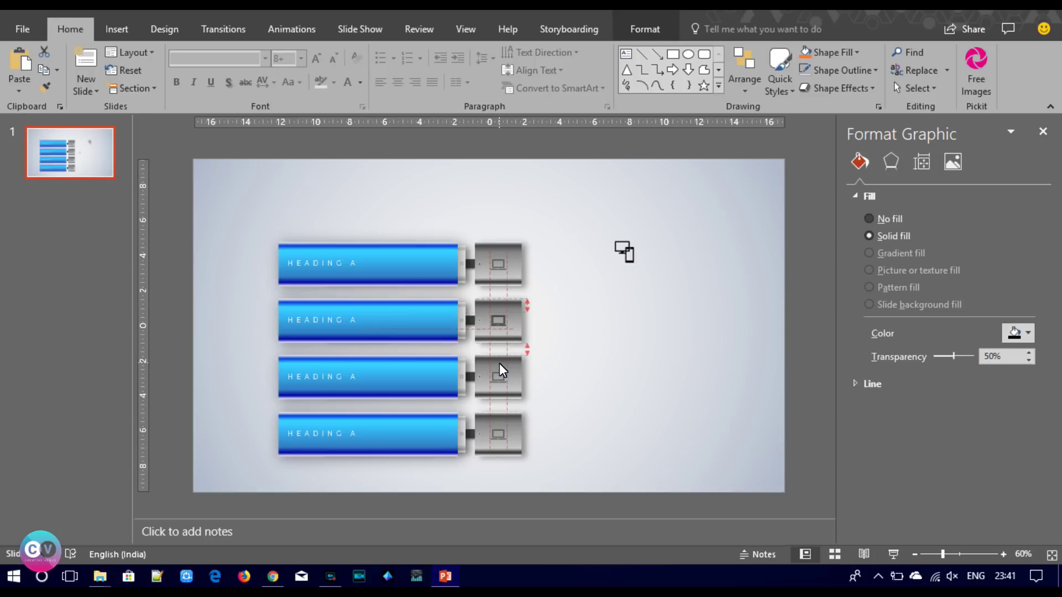
pyautogui.press('Escape')
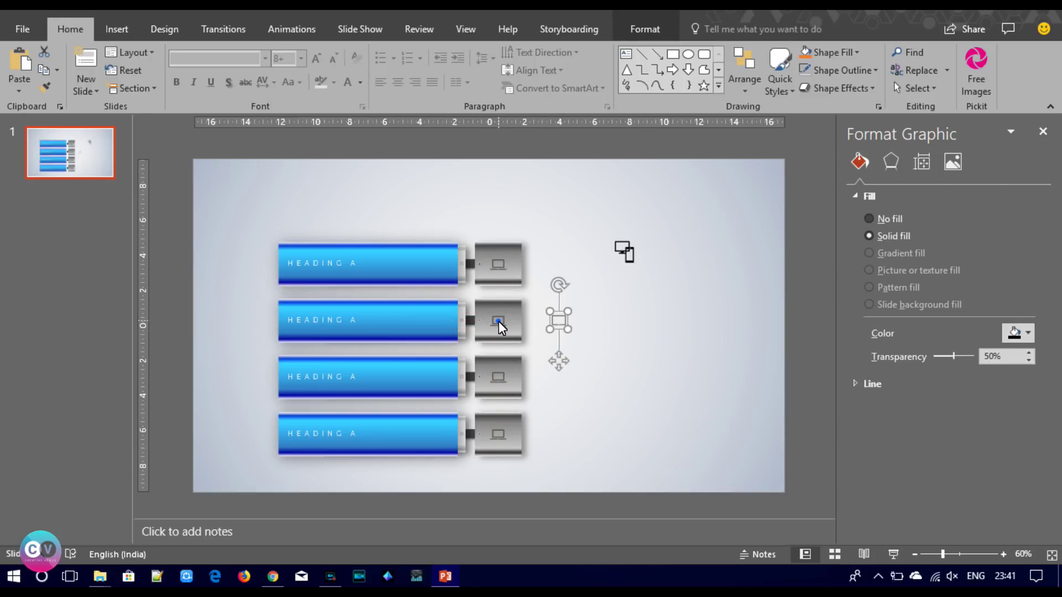
# Replace the second battery's laptop icon with the tablet icon in its cap.
pyautogui.click(497, 322)
pyautogui.press('Delete')
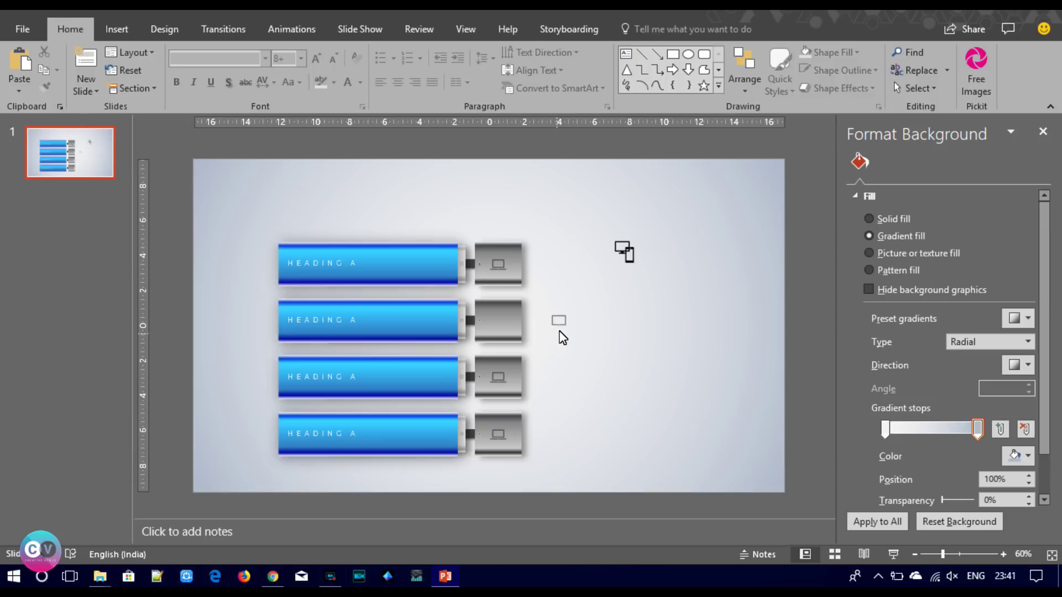
pyautogui.moveTo(560, 331); pyautogui.dragTo(502, 360)
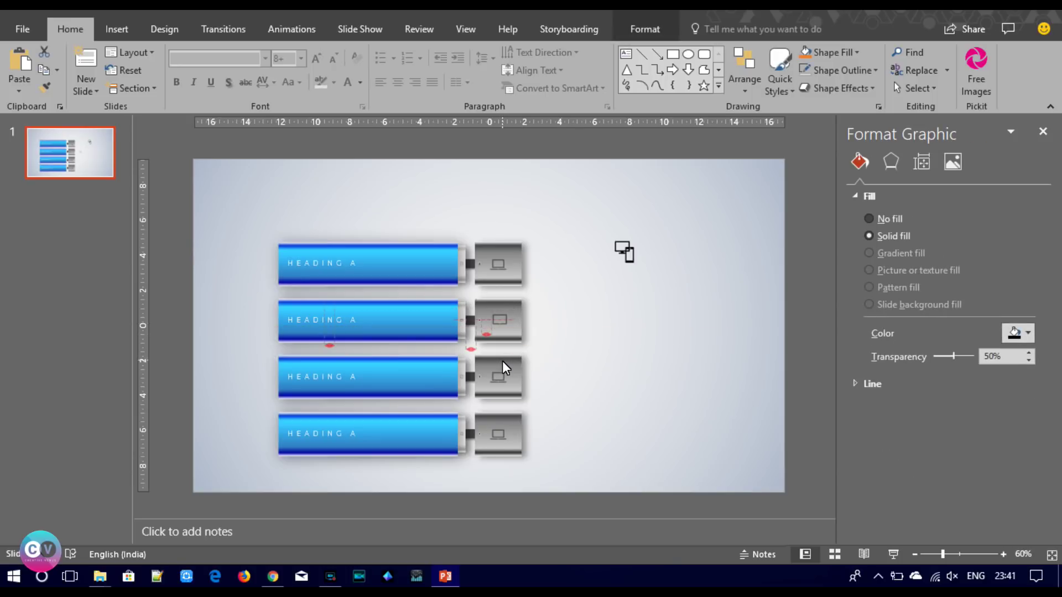
pyautogui.moveTo(502, 361); pyautogui.dragTo(500, 360)
pyautogui.click(578, 358)
# Replace the third battery's icon with the phone icon.
pyautogui.click(498, 377)
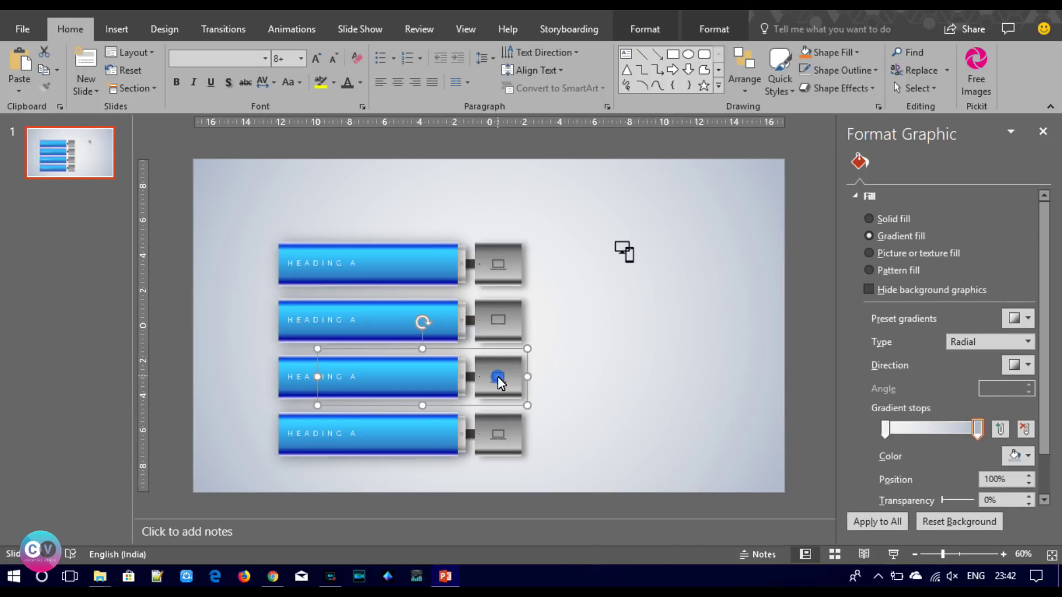
pyautogui.press('Delete')
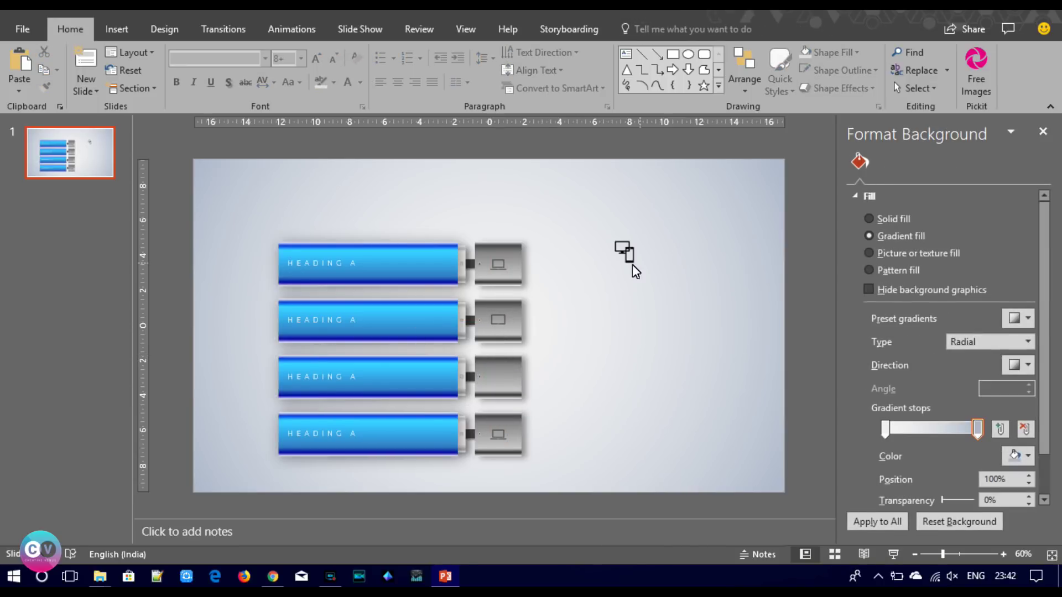
pyautogui.click(502, 318)
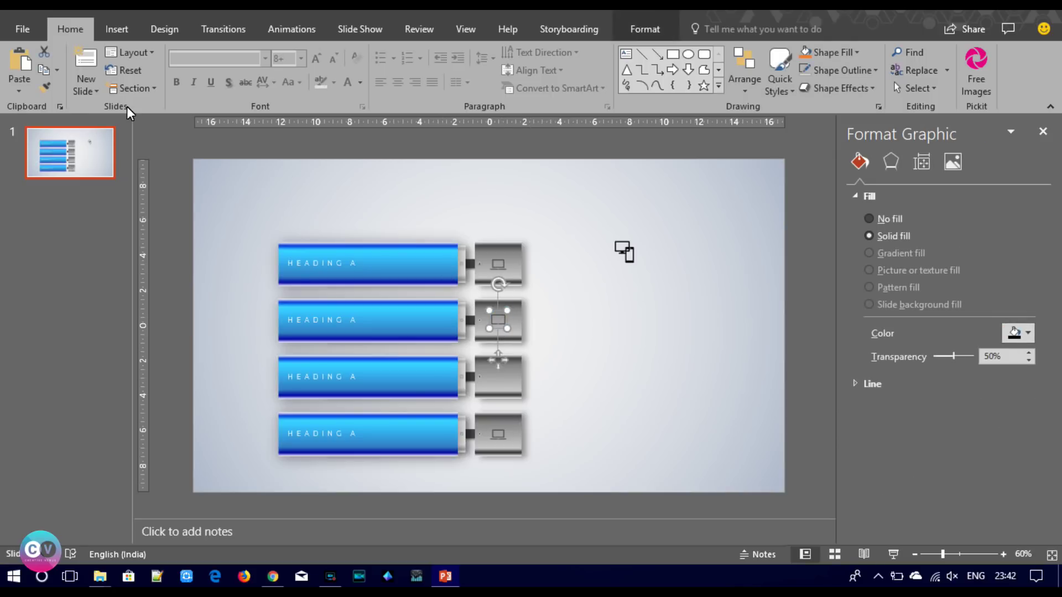
pyautogui.click(630, 265)
pyautogui.click(600, 274)
pyautogui.click(628, 258)
pyautogui.click(629, 294)
pyautogui.moveTo(629, 294); pyautogui.dragTo(500, 421)
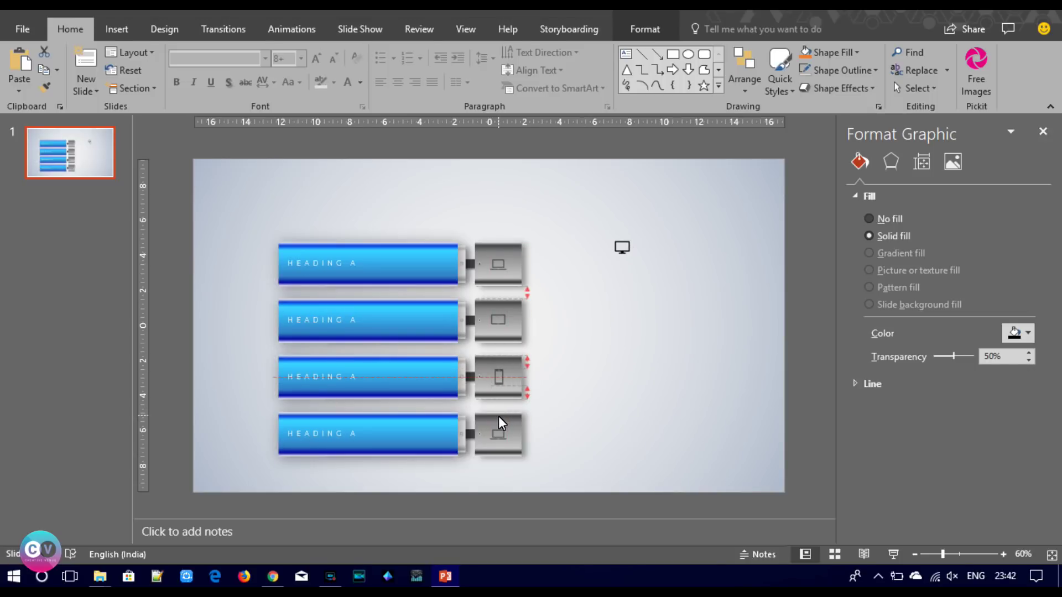
pyautogui.click(596, 408)
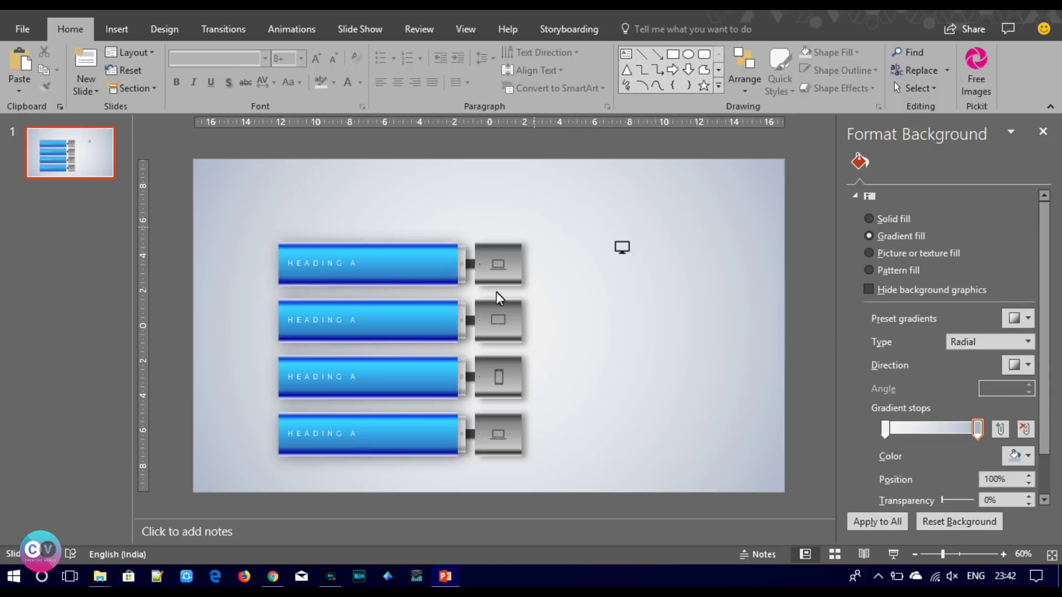
pyautogui.click(502, 383)
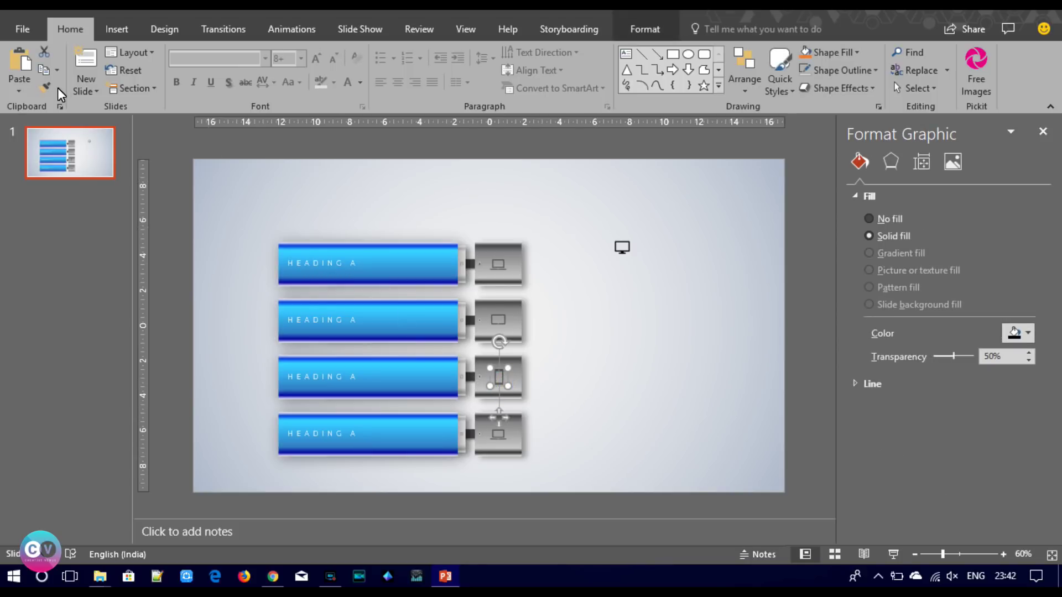
# Replace the fourth battery's laptop icon with the desktop monitor icon.
pyautogui.click(619, 248)
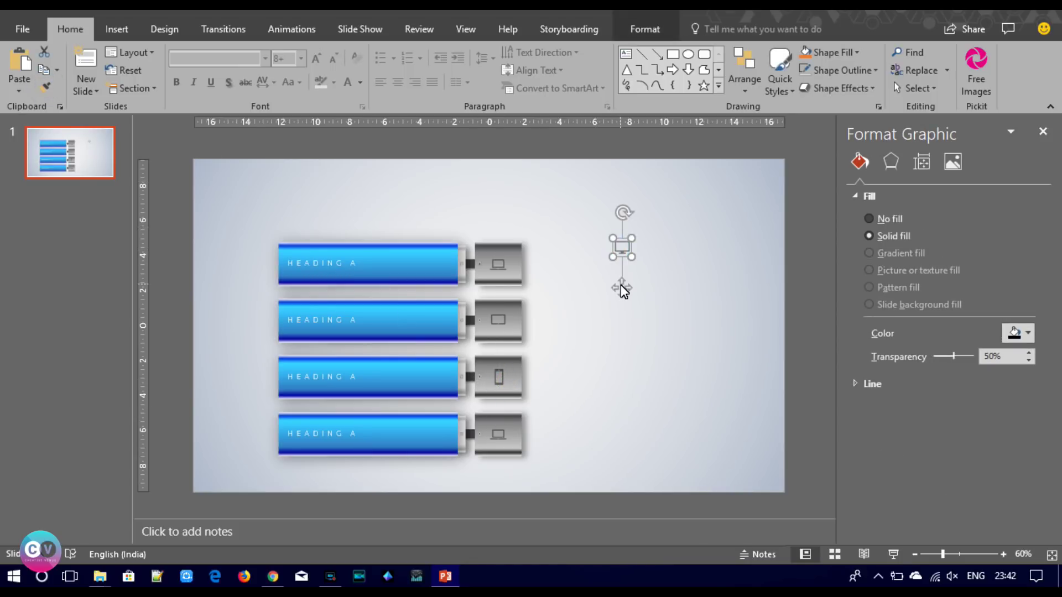
pyautogui.moveTo(622, 286); pyautogui.dragTo(595, 343)
pyautogui.click(499, 435)
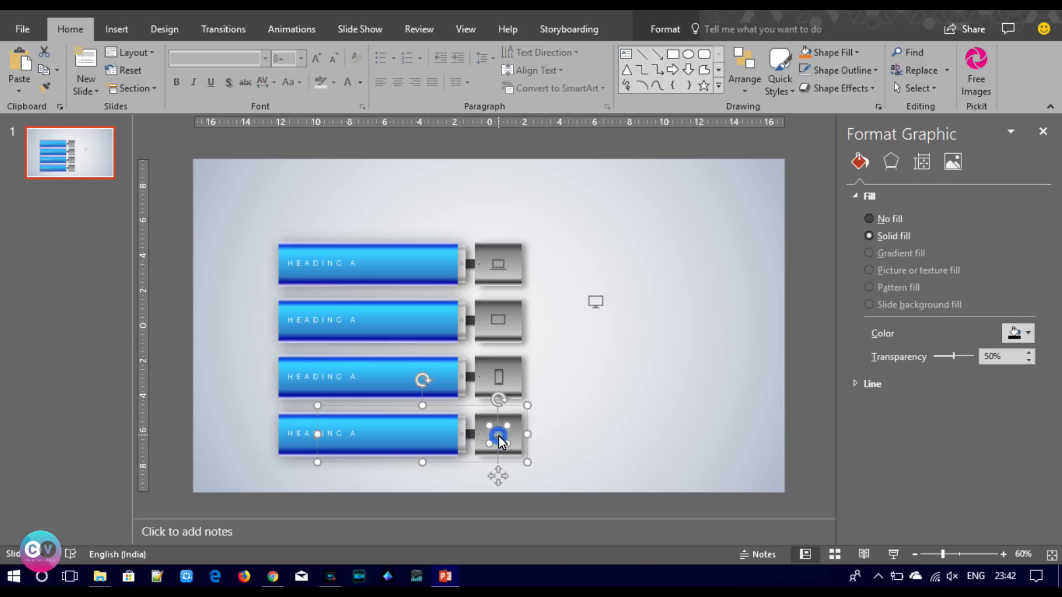
pyautogui.press('Delete')
pyautogui.click(595, 311)
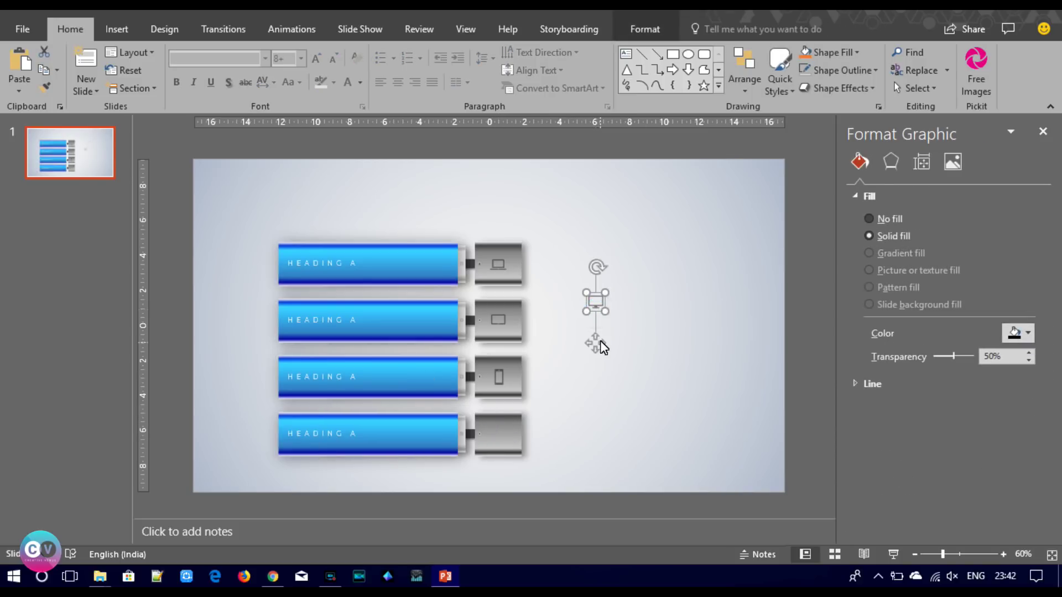
pyautogui.moveTo(597, 344); pyautogui.dragTo(503, 471)
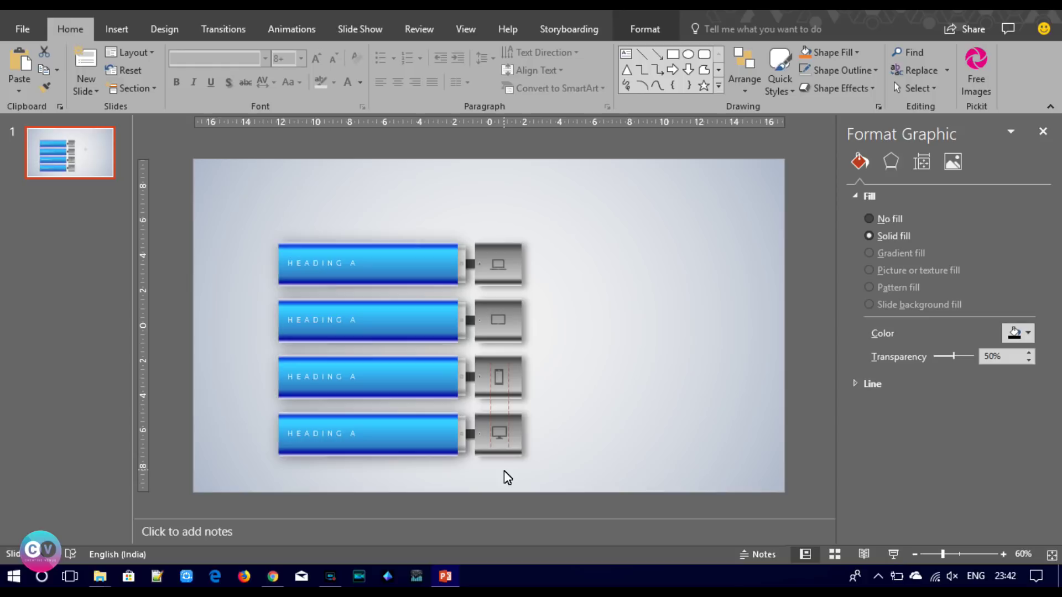
pyautogui.moveTo(504, 471); pyautogui.dragTo(503, 472)
pyautogui.click(612, 431)
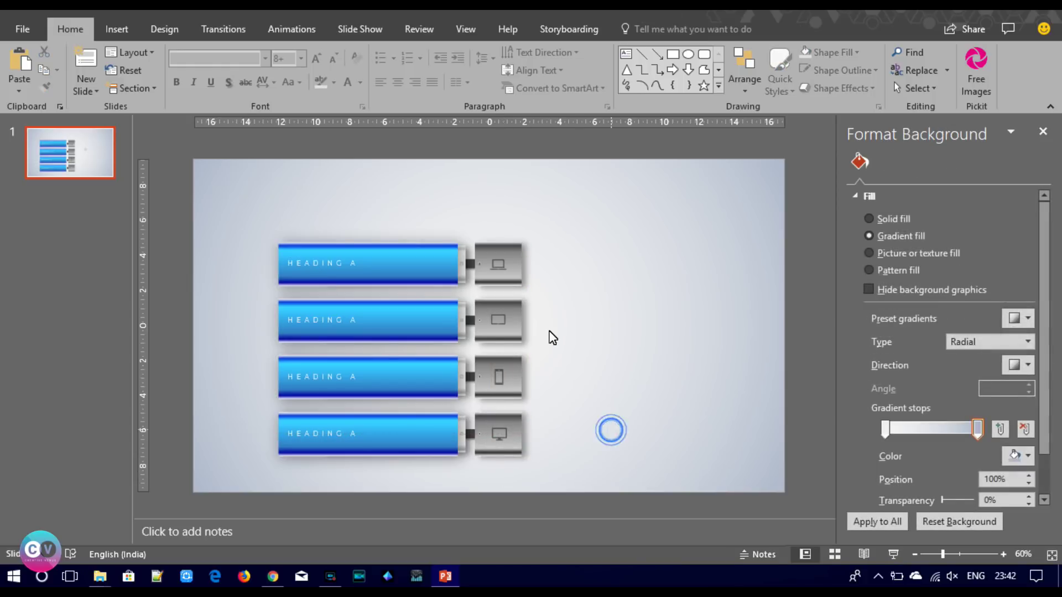
# Reveal the second battery's 75% panel and send it behind the heading.
pyautogui.click(512, 307)
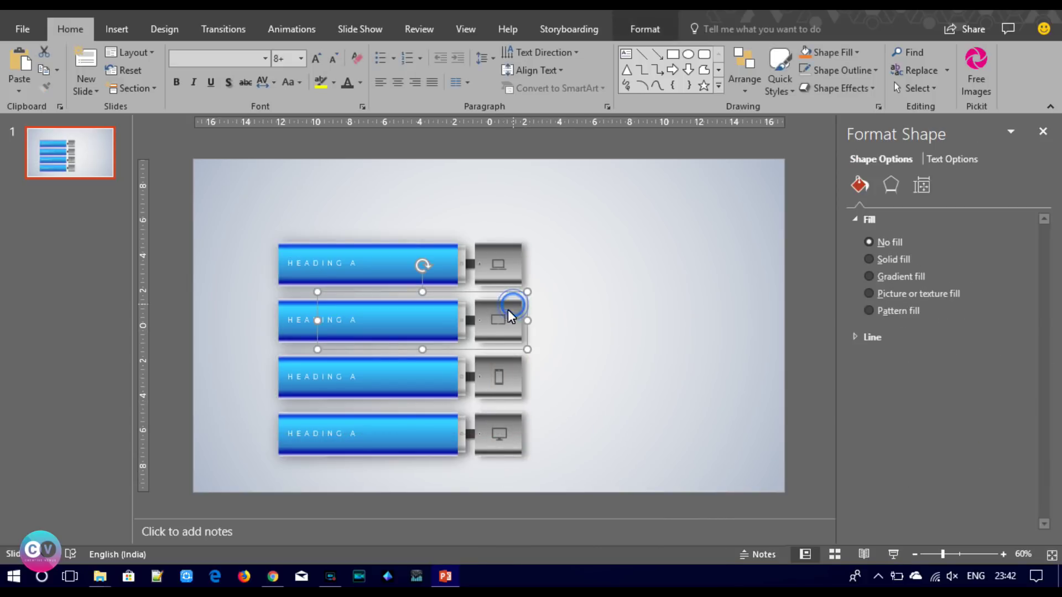
pyautogui.click(500, 320)
pyautogui.hotkey('ctrl', 'z')
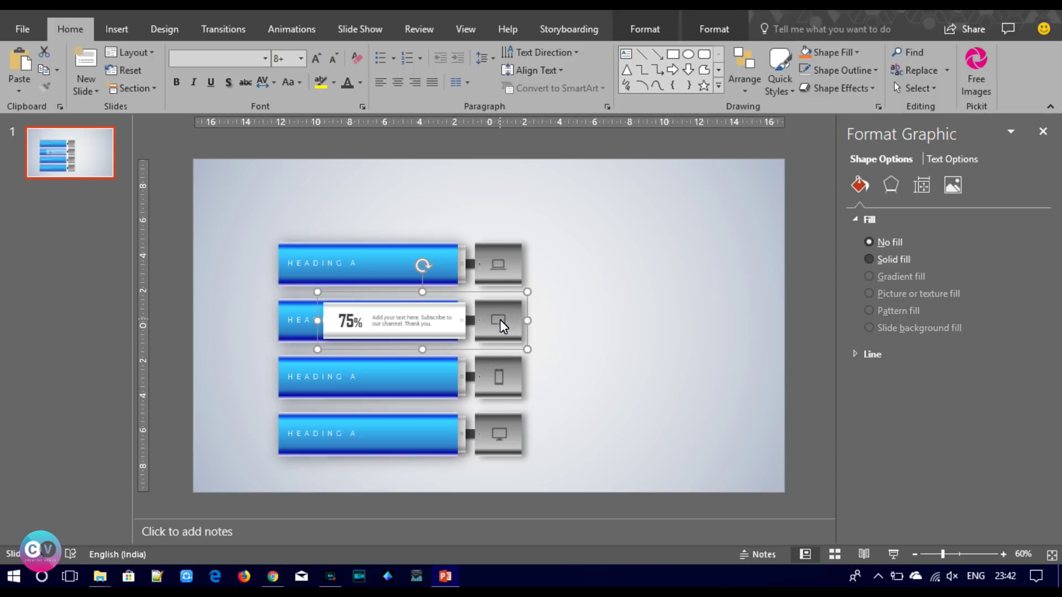
pyautogui.rightClick(498, 325)
pyautogui.click(536, 446)
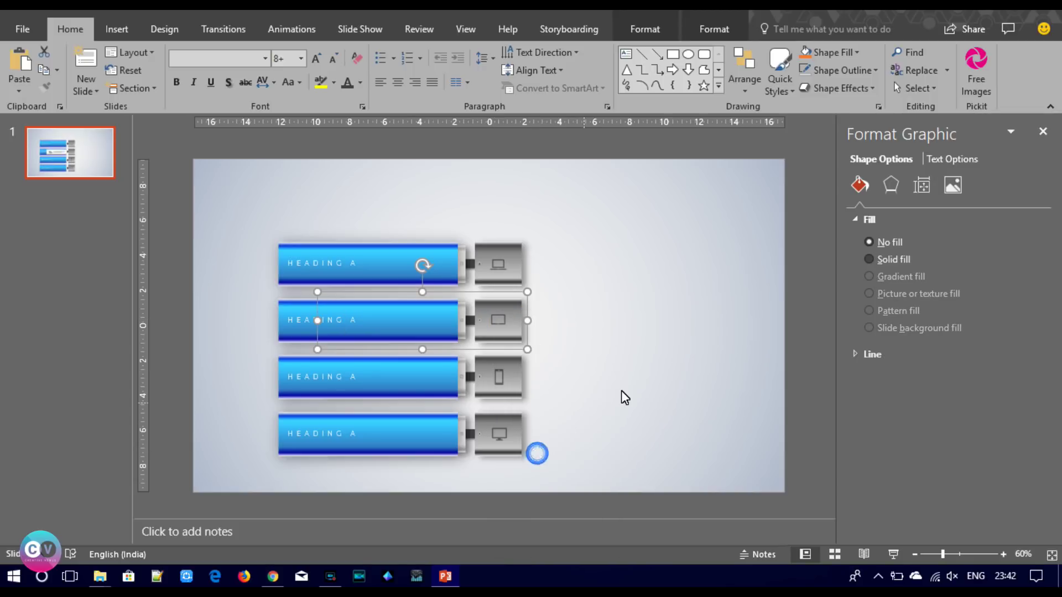
pyautogui.click(621, 391)
# Change the third battery's panel to 65% and send it behind the heading.
pyautogui.click(516, 381)
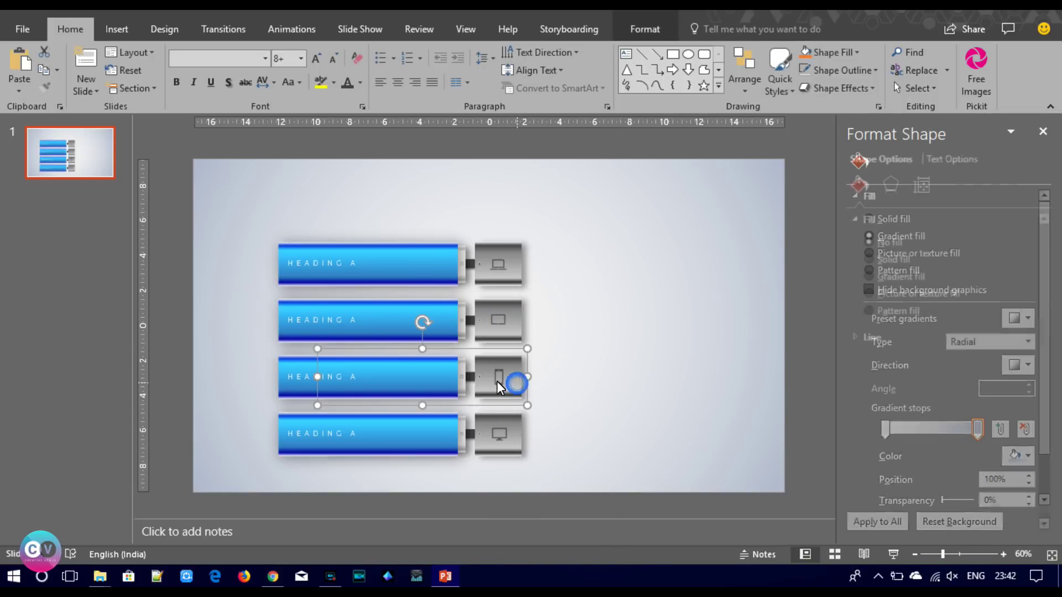
pyautogui.click(497, 380)
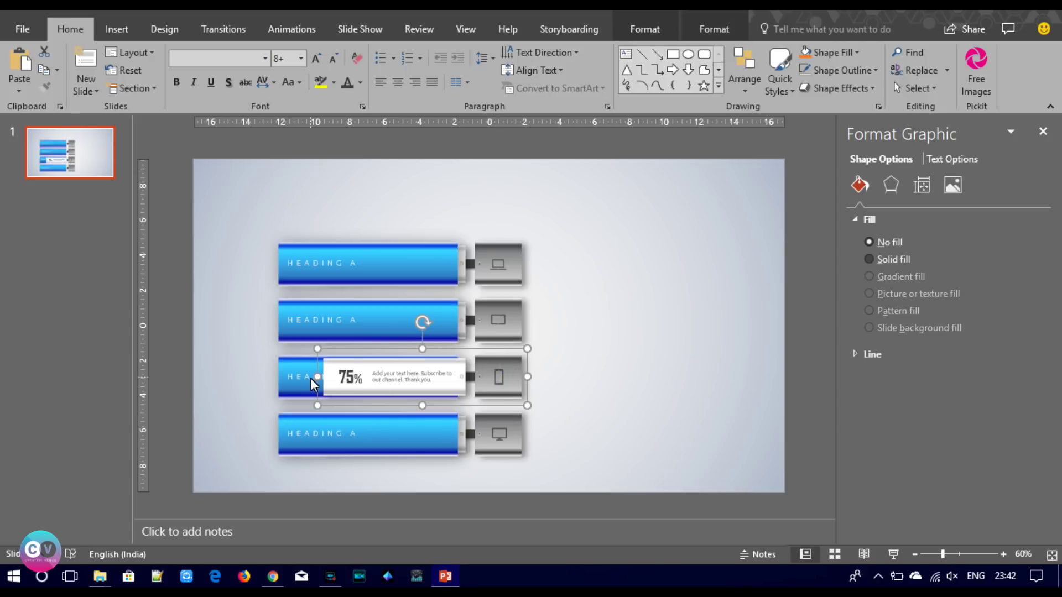
pyautogui.click(349, 379)
pyautogui.press('BackSpace')
pyautogui.write('6')
pyautogui.click(635, 441)
pyautogui.click(508, 391)
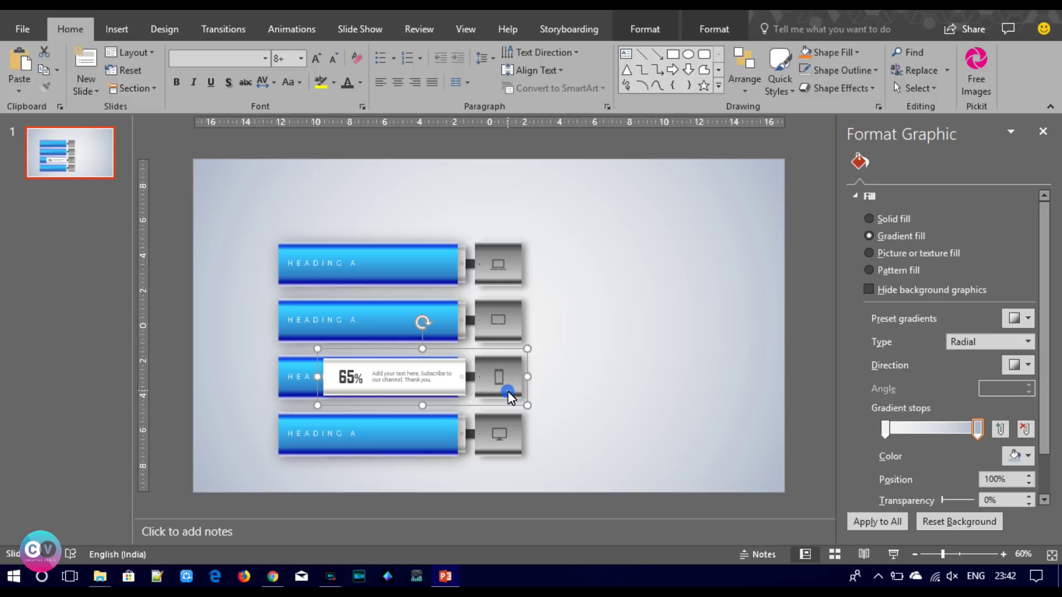
pyautogui.rightClick(508, 391)
pyautogui.click(559, 277)
pyautogui.click(605, 382)
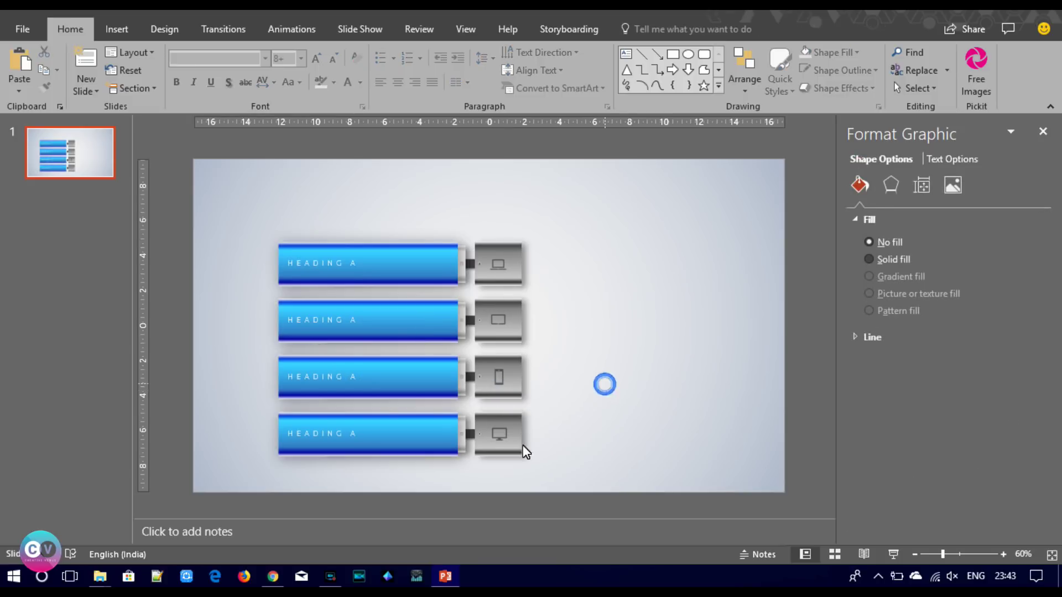
# Set the fourth battery's panel to 95% and tuck it behind the heading.
pyautogui.click(506, 453)
pyautogui.click(499, 436)
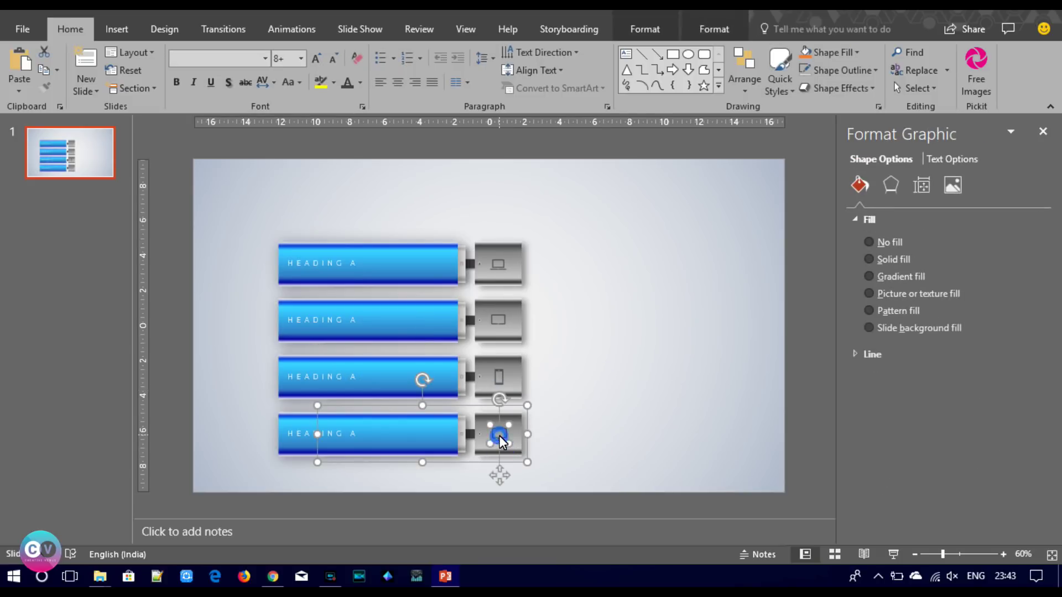
pyautogui.click(346, 435)
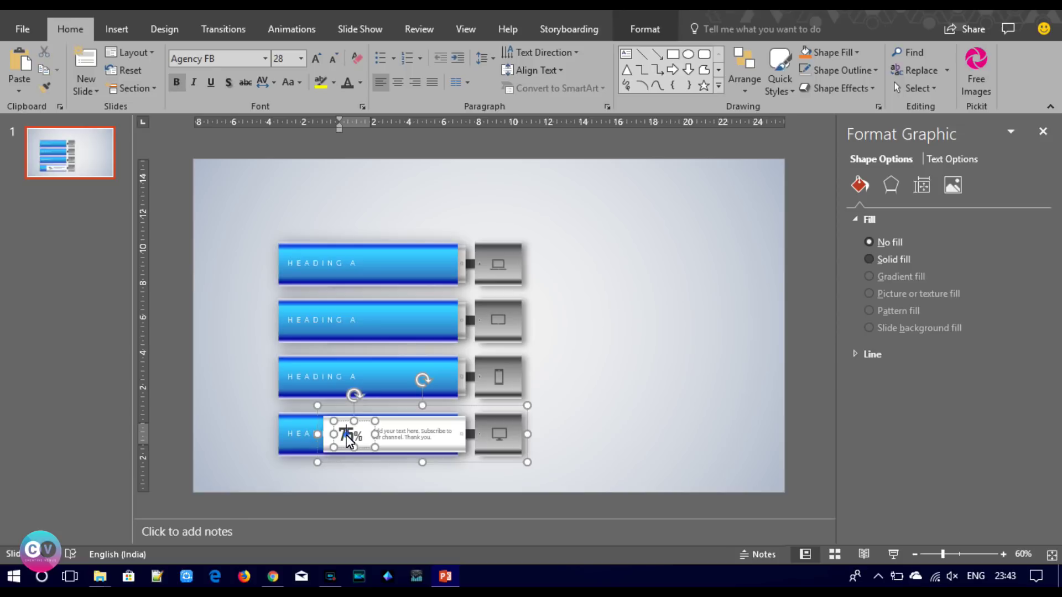
pyautogui.click(542, 463)
pyautogui.click(509, 458)
pyautogui.rightClick(509, 459)
pyautogui.click(560, 346)
pyautogui.click(605, 367)
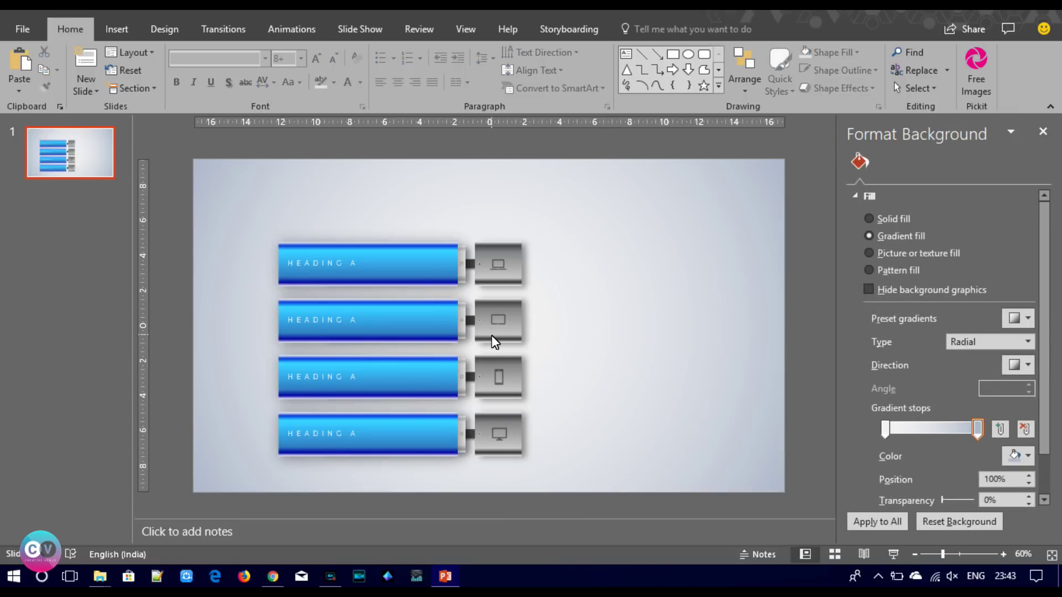
# Bring the second battery's panel forward and change its value to 85%.
pyautogui.click(491, 336)
pyautogui.rightClick(494, 340)
pyautogui.click(554, 207)
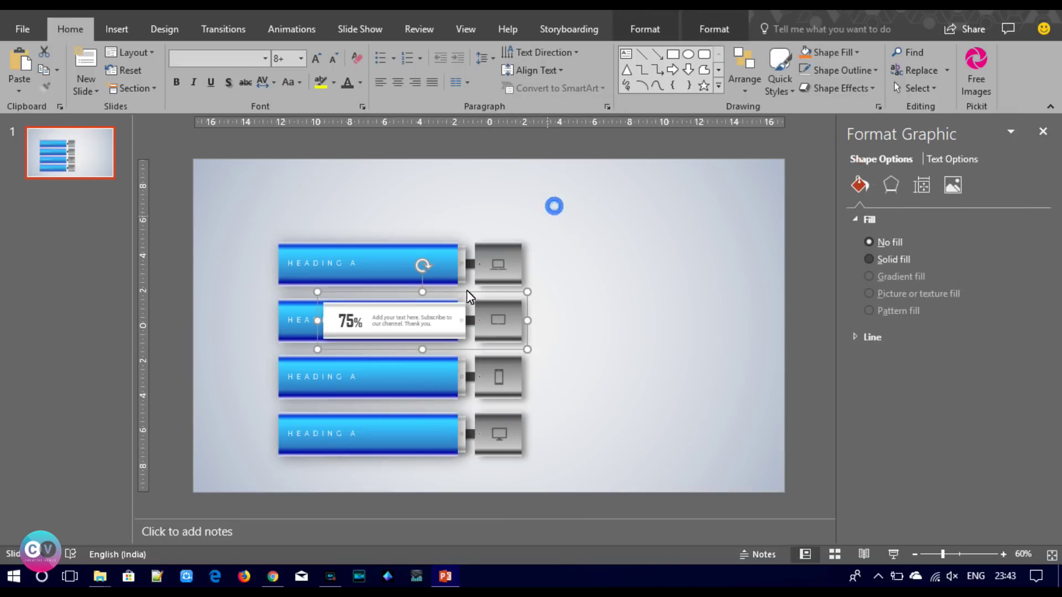
pyautogui.click(347, 322)
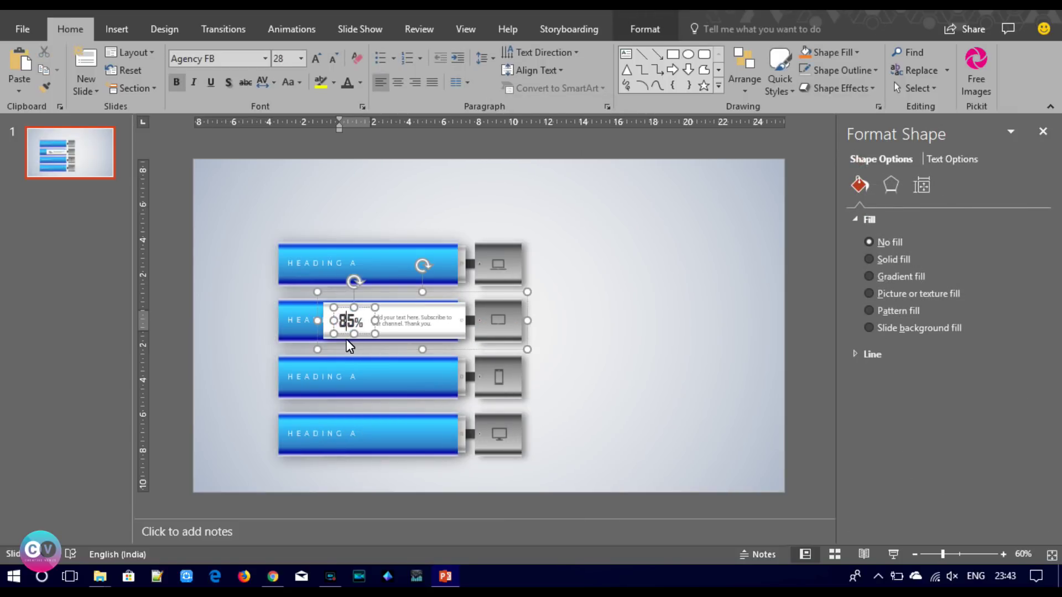
pyautogui.click(682, 298)
pyautogui.click(514, 332)
pyautogui.rightClick(513, 332)
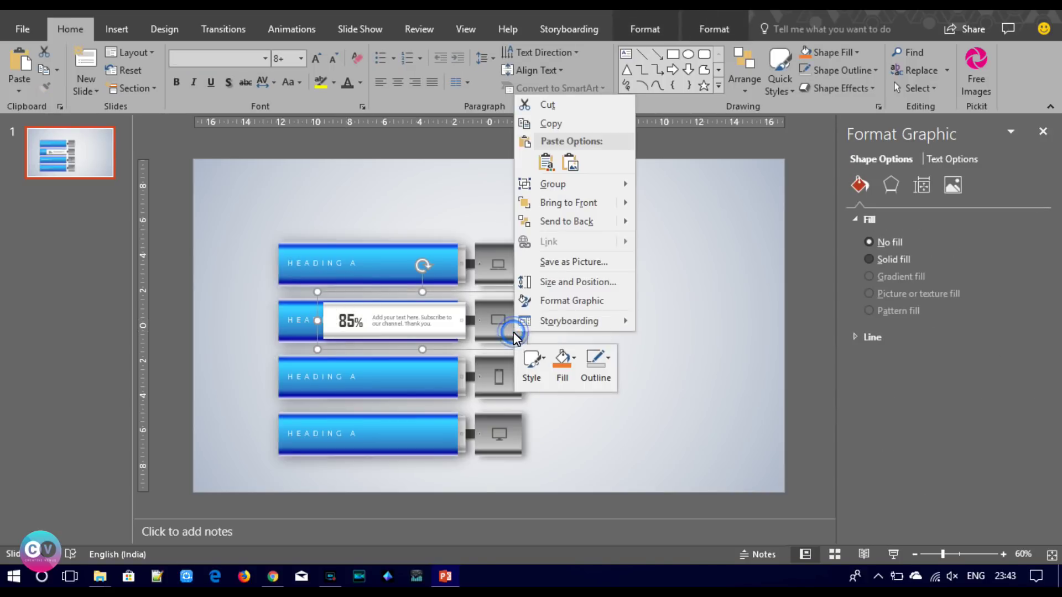
pyautogui.click(575, 203)
pyautogui.click(593, 365)
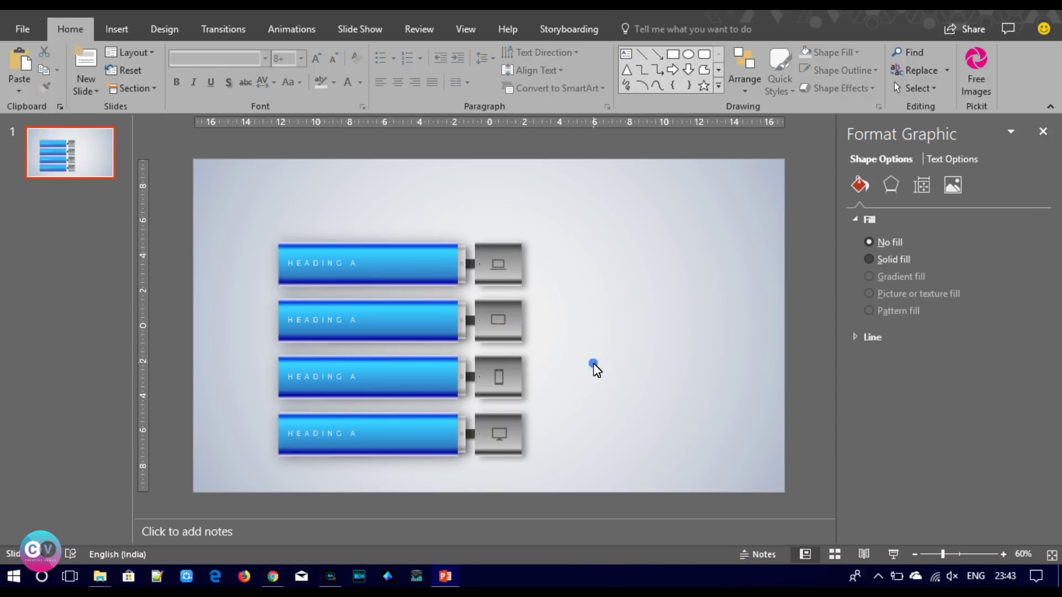
pyautogui.click(351, 320)
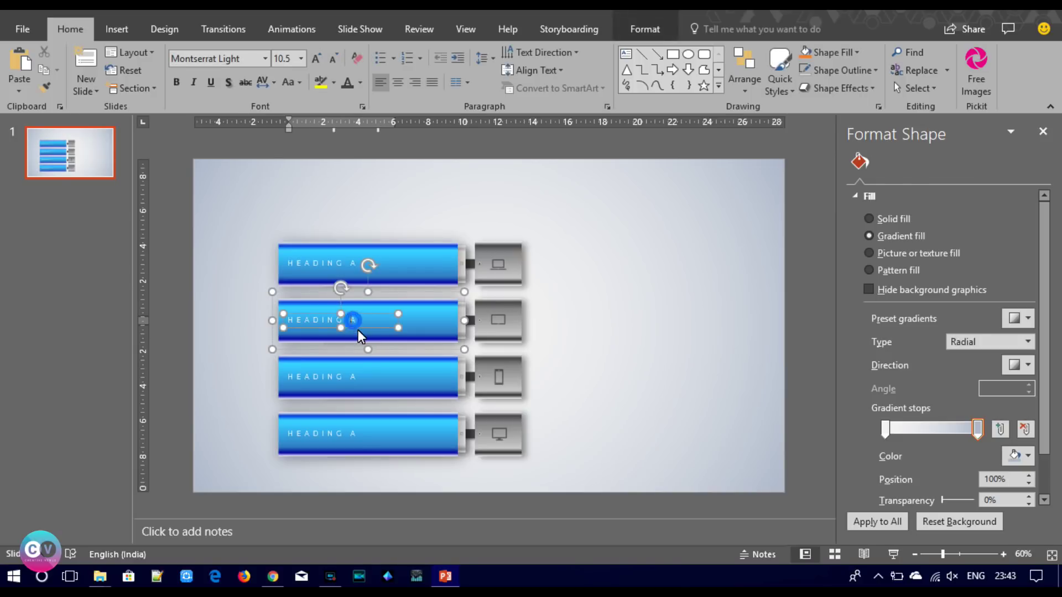
# Replace the A in the lower three headings with B, C and D.
pyautogui.write('B')
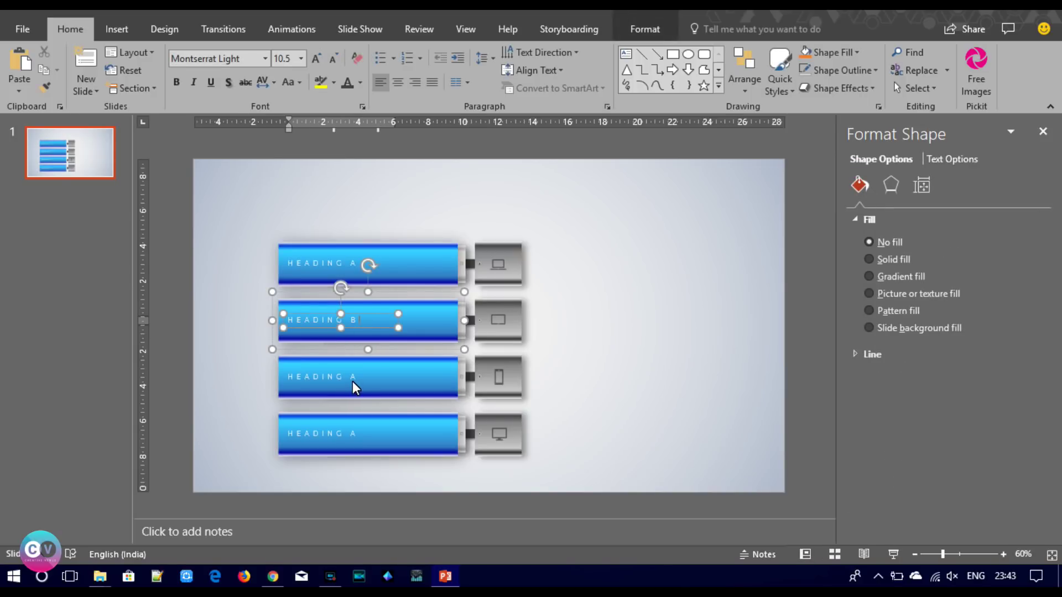
pyautogui.doubleClick(353, 378)
pyautogui.write('C')
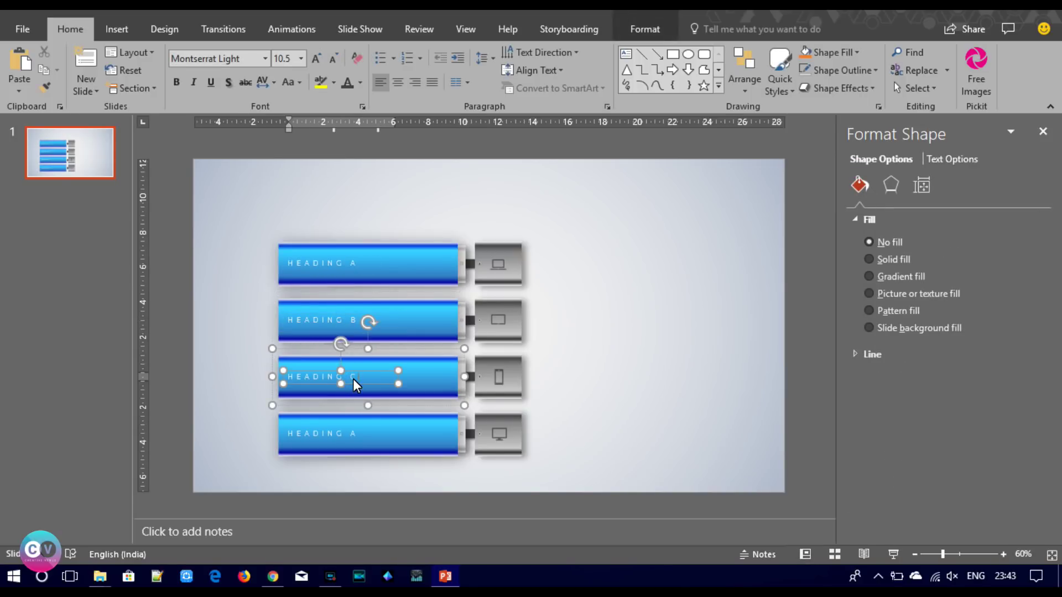
pyautogui.doubleClick(353, 434)
pyautogui.write('D')
# Select the HEADING B bar and pick its dark-blue gradient stop at 92%.
pyautogui.click(601, 382)
pyautogui.click(406, 327)
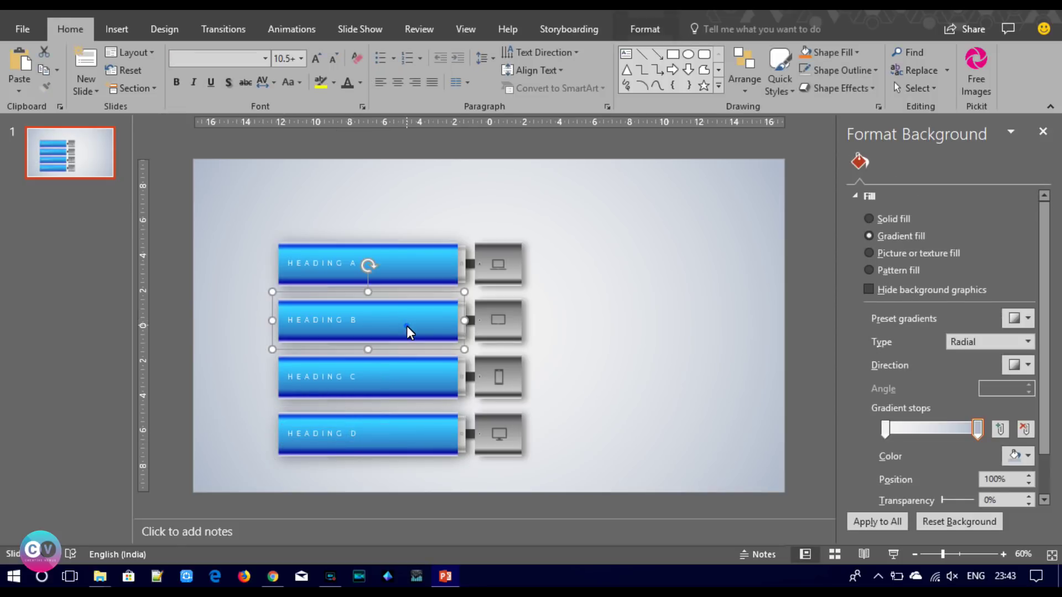
pyautogui.click(407, 326)
pyautogui.click(959, 467)
# Colour the Heading B bar's 92% and 8% gradient stops dark green.
pyautogui.click(1017, 494)
pyautogui.click(968, 460)
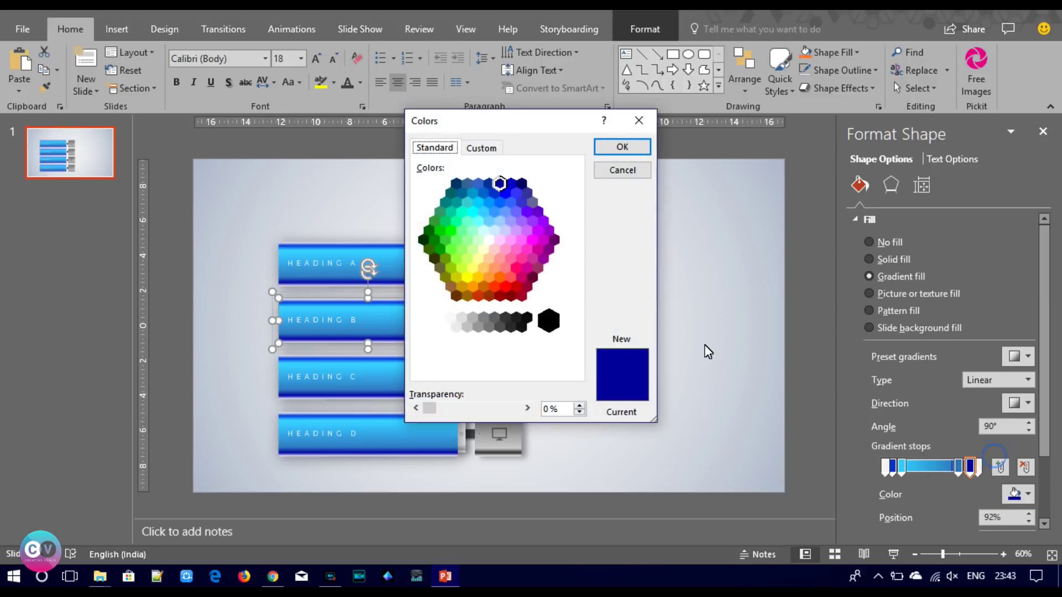
pyautogui.click(433, 239)
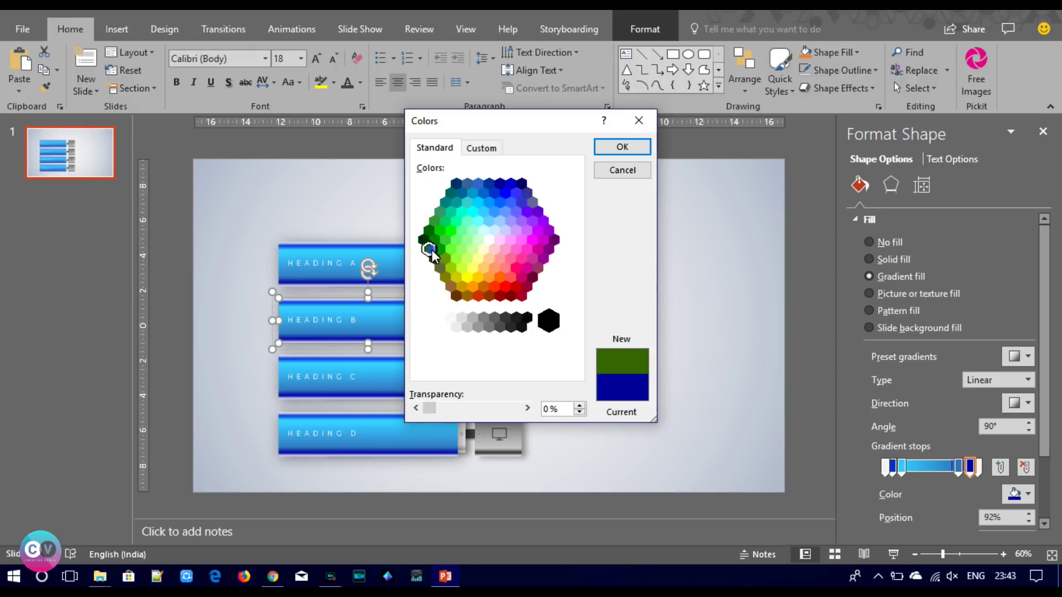
pyautogui.click(621, 148)
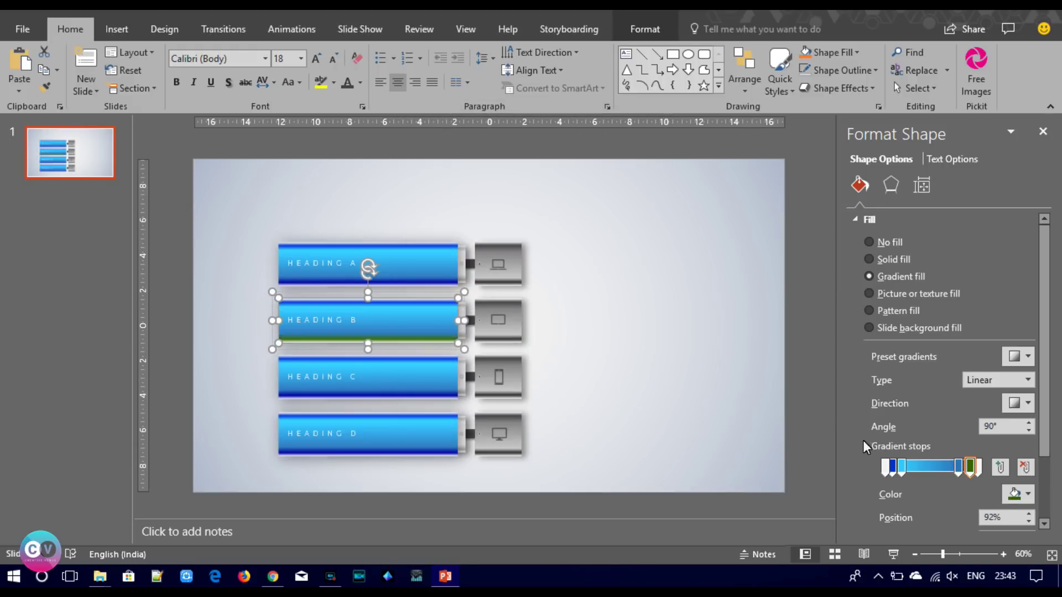
pyautogui.click(892, 467)
pyautogui.click(1023, 496)
pyautogui.click(932, 445)
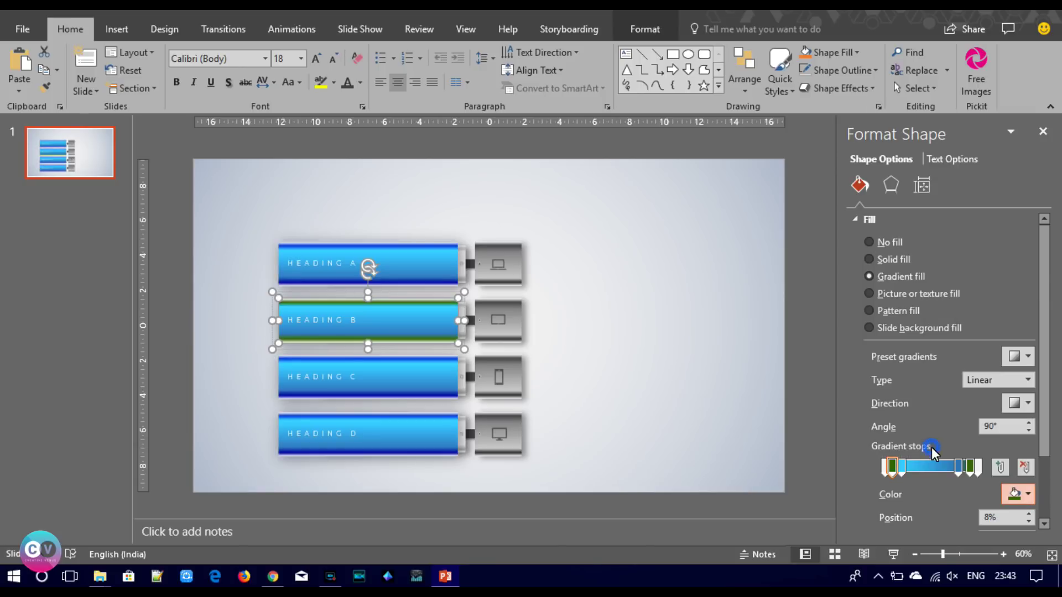
# Make the 18% gradient stop a bright green.
pyautogui.click(901, 467)
pyautogui.click(1023, 494)
pyautogui.click(963, 450)
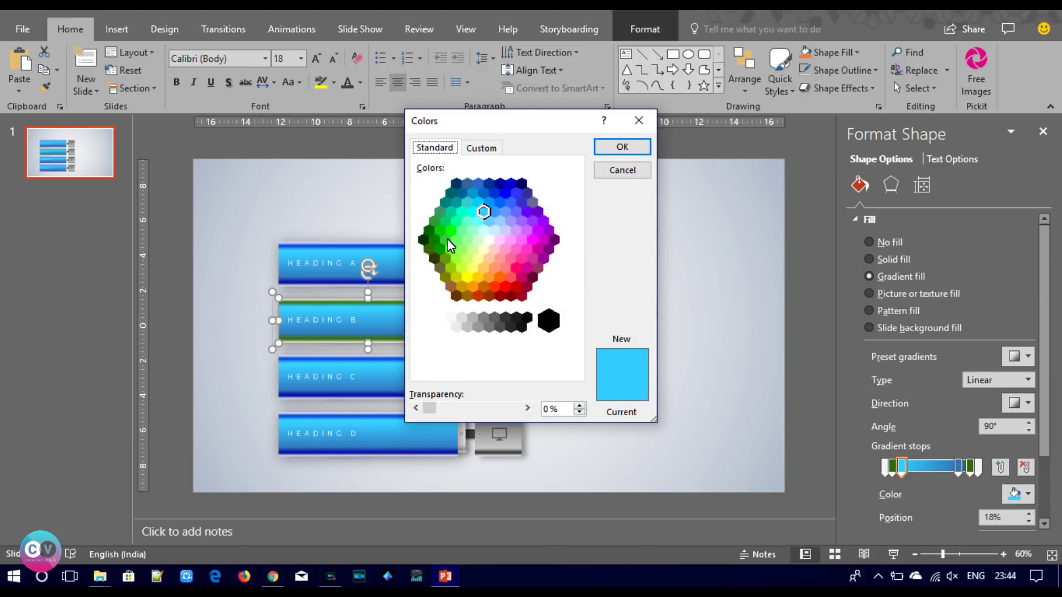
pyautogui.click(446, 239)
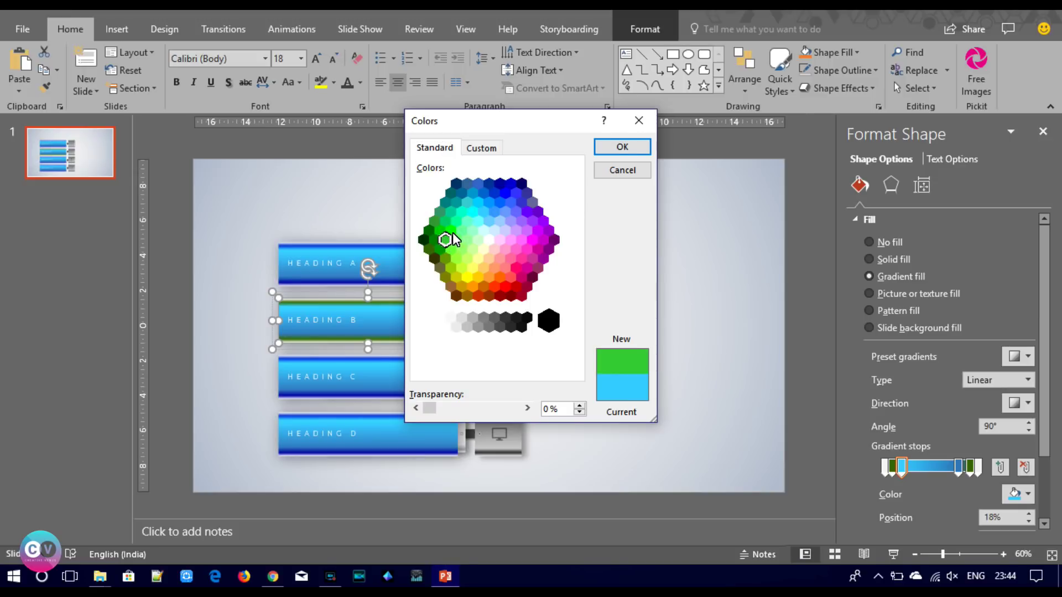
pyautogui.click(604, 149)
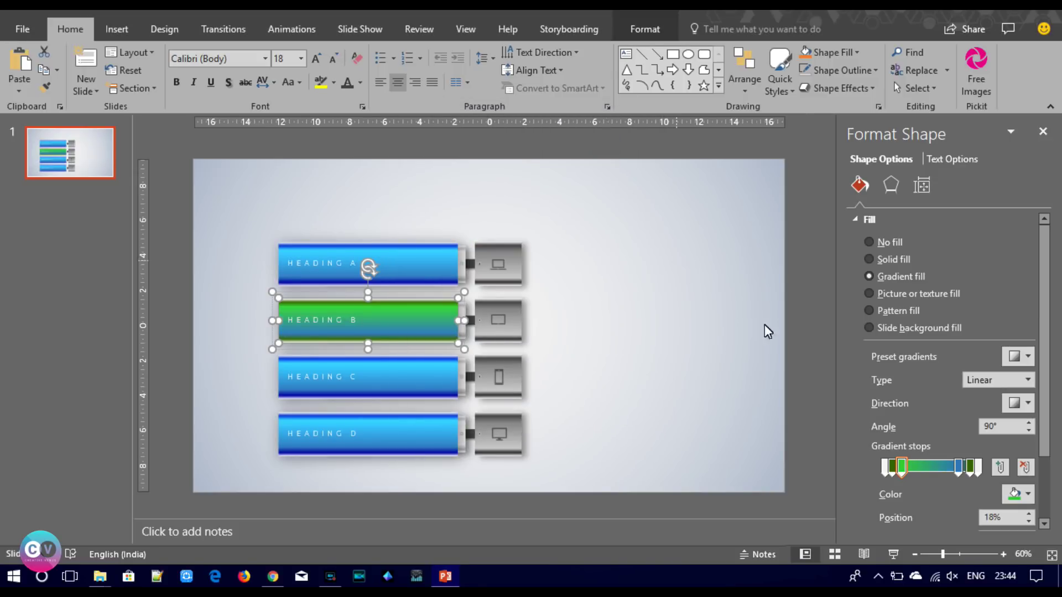
# Set the 79% stop to teal-green, then deselect Heading B and select the Heading C bar.
pyautogui.click(970, 467)
pyautogui.click(1027, 494)
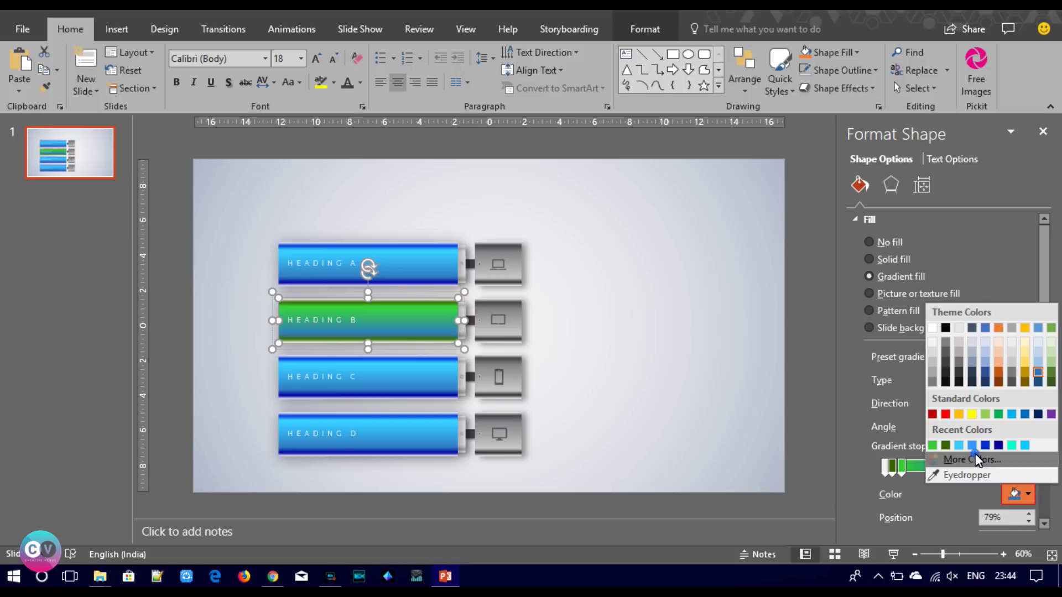
pyautogui.click(972, 460)
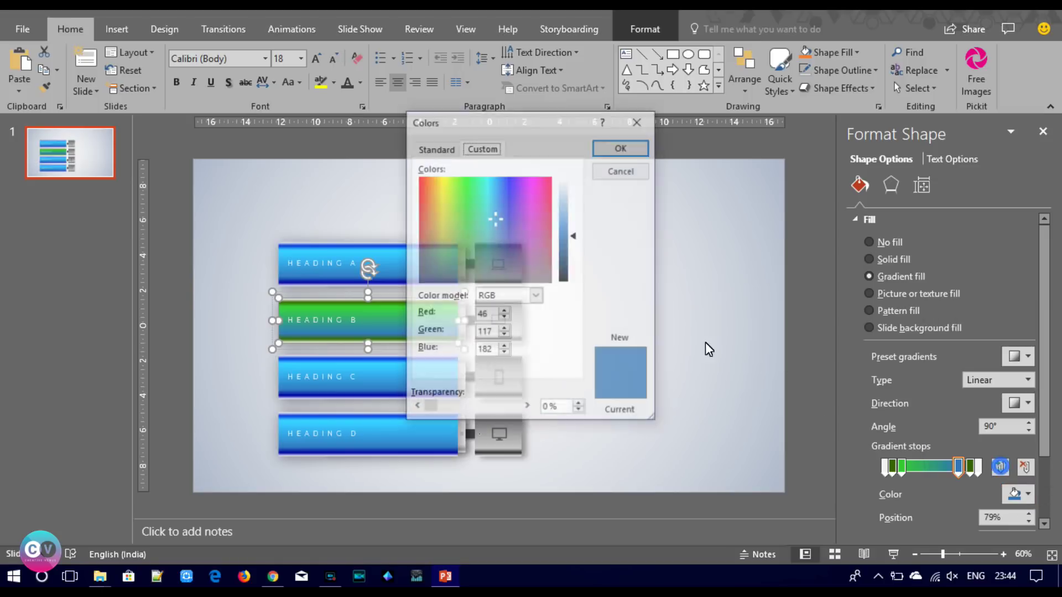
pyautogui.click(435, 148)
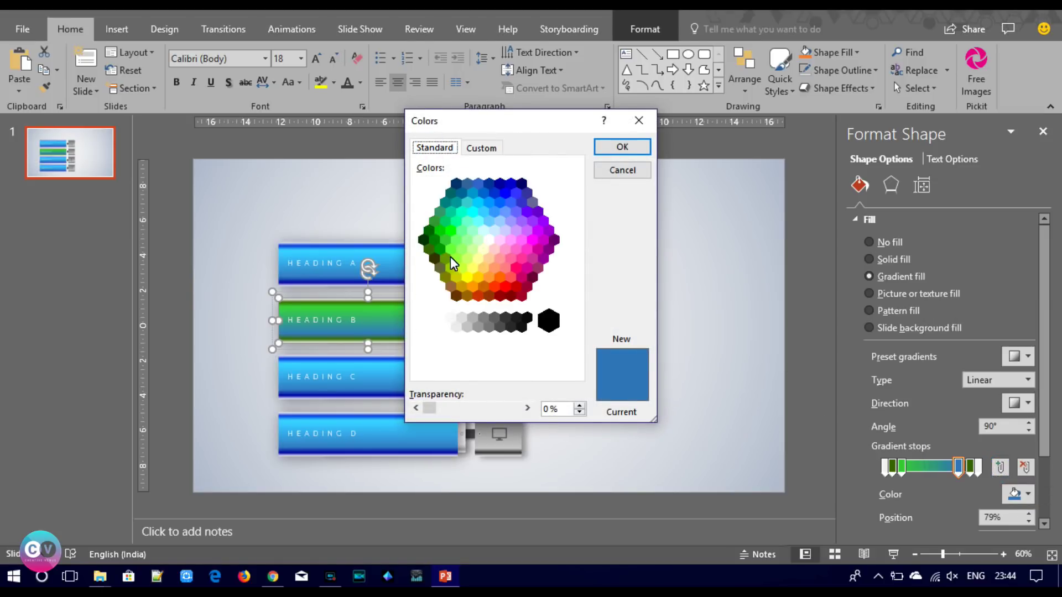
pyautogui.click(450, 219)
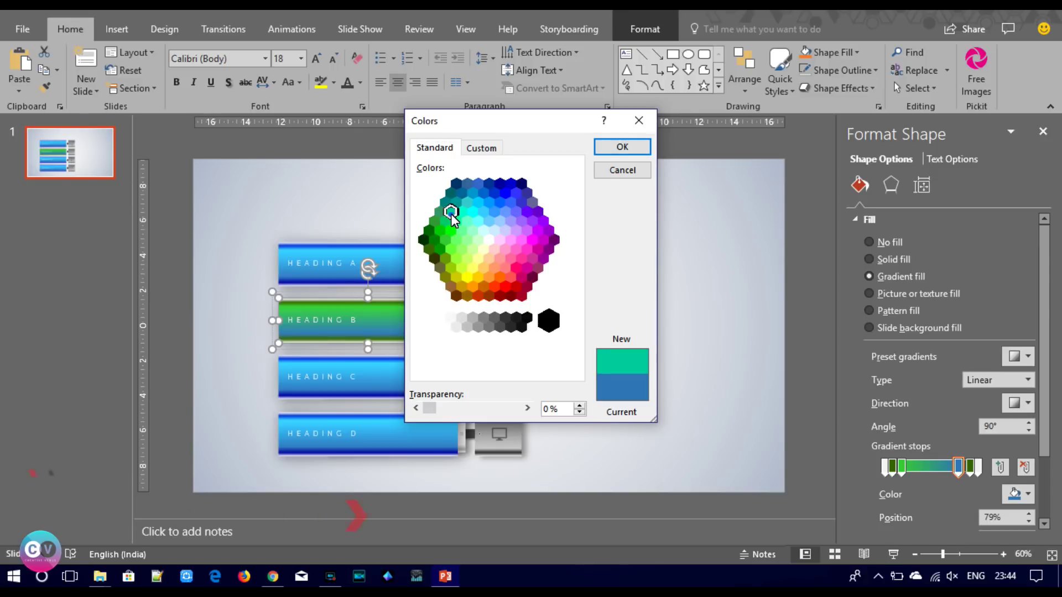
pyautogui.click(622, 146)
pyautogui.click(663, 366)
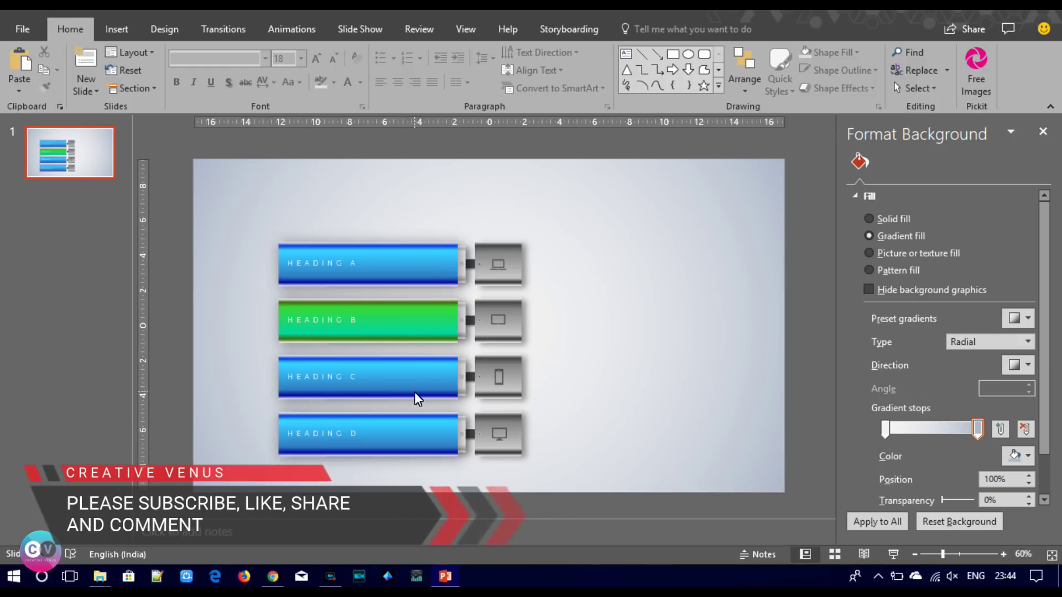
pyautogui.click(430, 388)
# Set the Heading C bar's 92% gradient stop to a dark red-brown.
pyautogui.click(970, 467)
pyautogui.click(1020, 494)
pyautogui.click(966, 460)
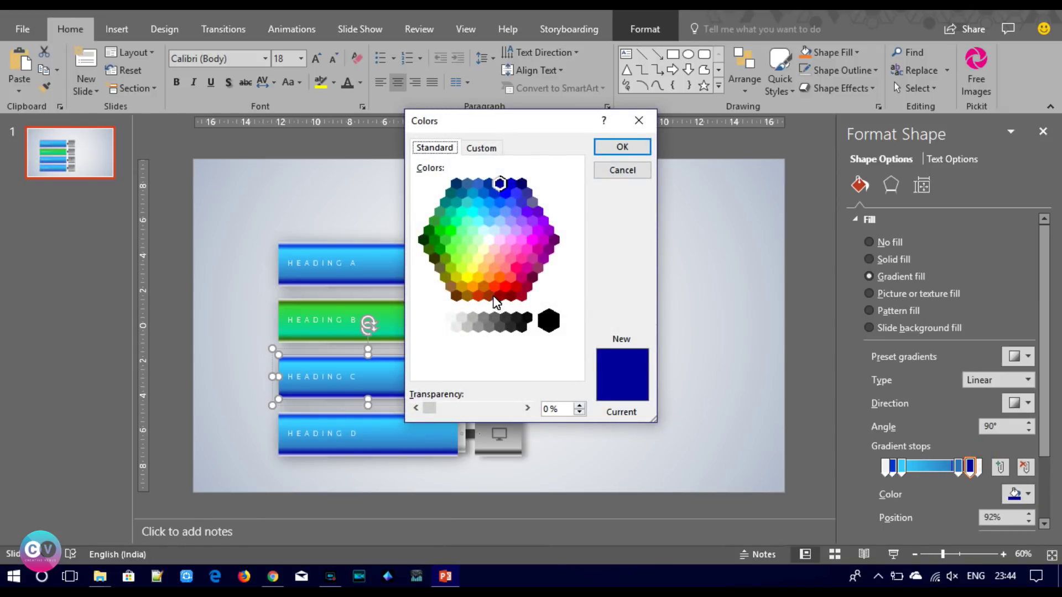
pyautogui.click(478, 296)
pyautogui.click(624, 146)
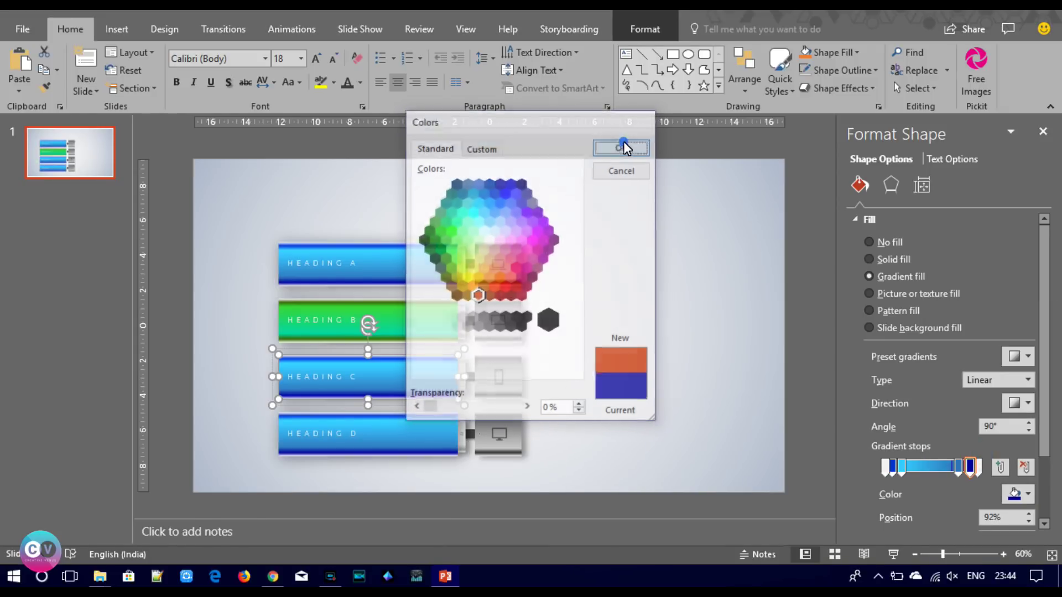
pyautogui.click(1020, 494)
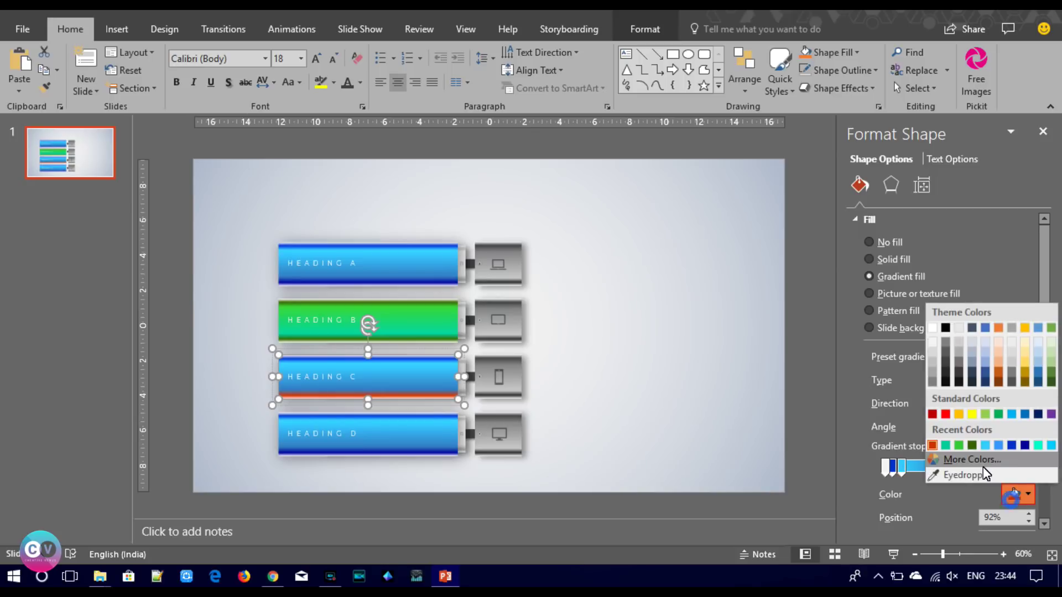
pyautogui.click(962, 459)
pyautogui.click(488, 296)
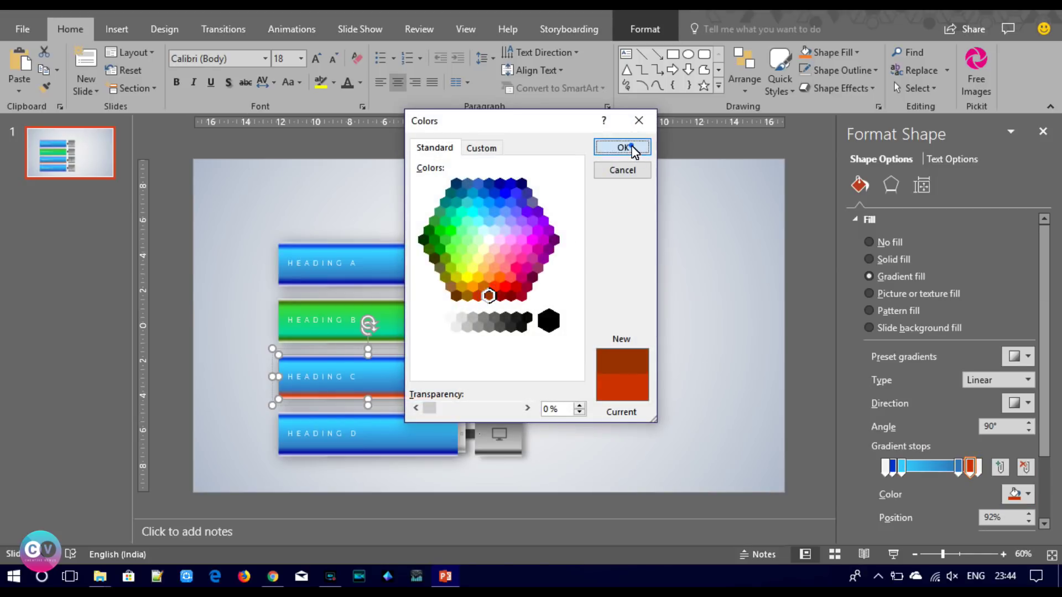
pyautogui.click(631, 147)
# Make the 8% stop brown and the 18% stop bright orange.
pyautogui.click(892, 467)
pyautogui.click(1021, 494)
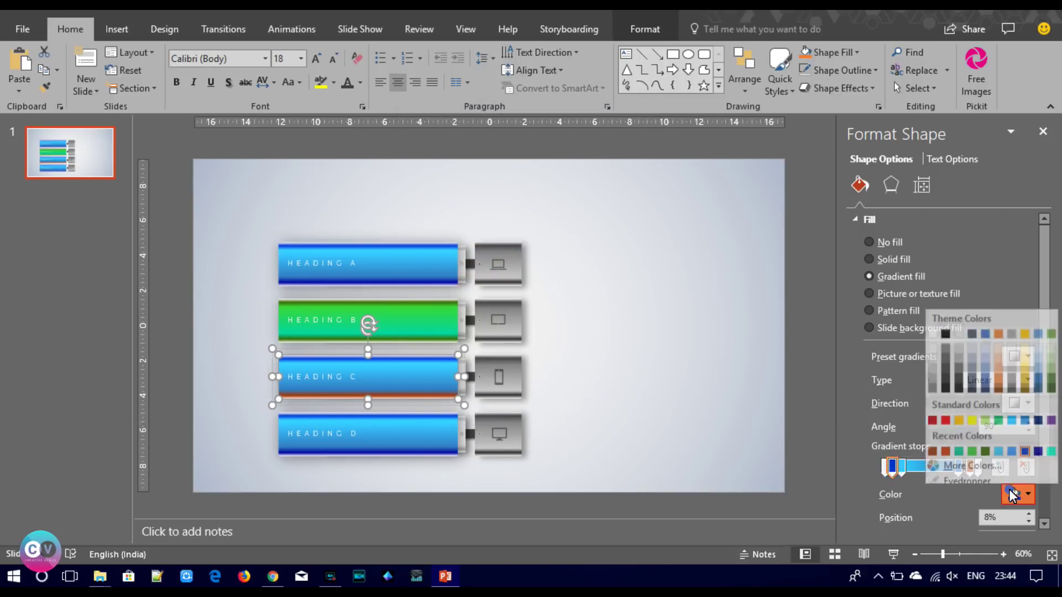
pyautogui.click(933, 446)
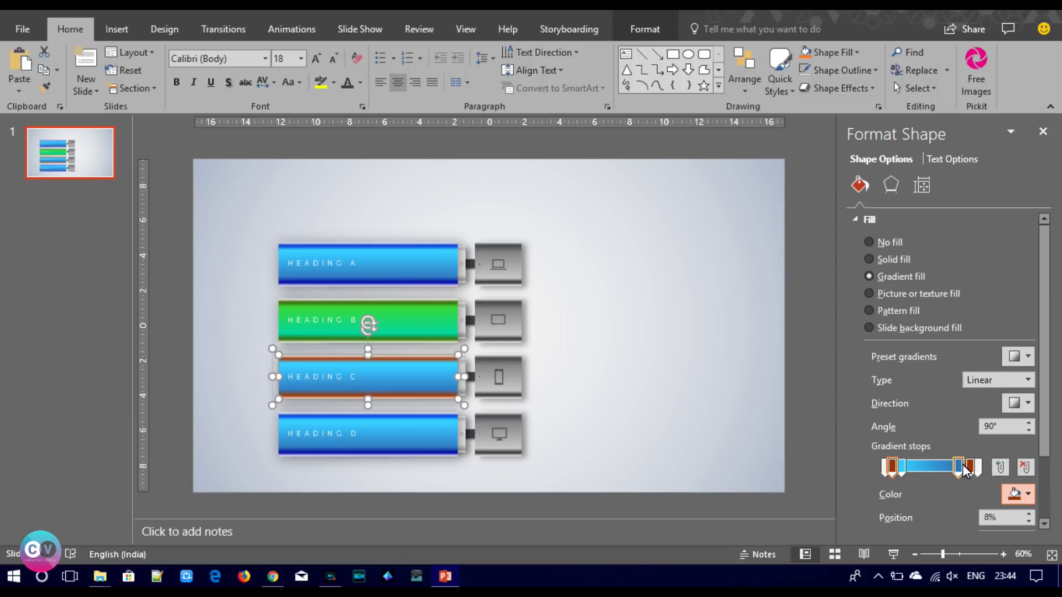
pyautogui.click(902, 466)
pyautogui.click(1020, 494)
pyautogui.click(947, 550)
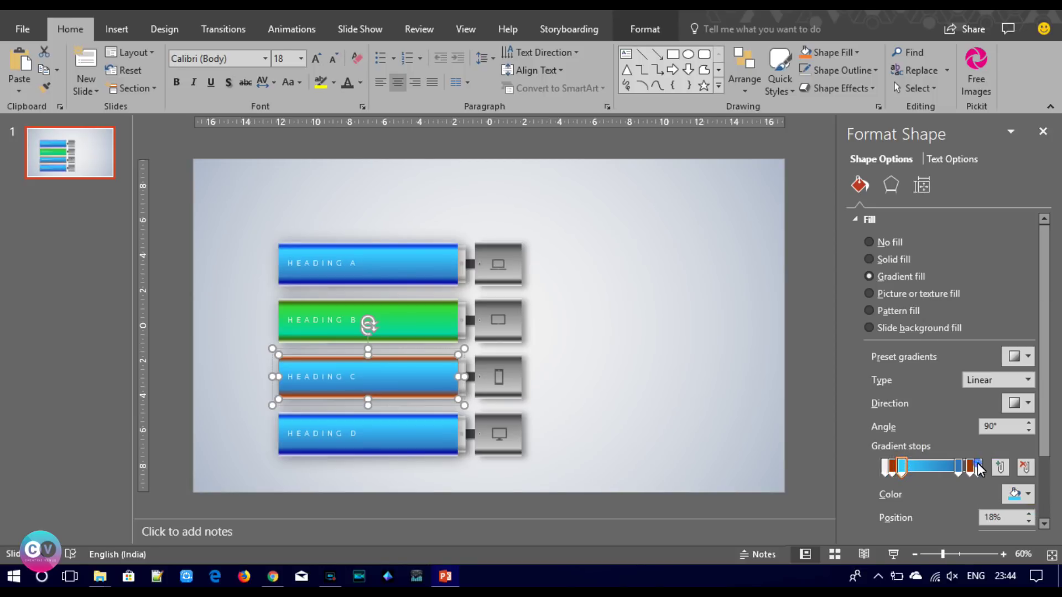
pyautogui.click(494, 287)
pyautogui.click(498, 276)
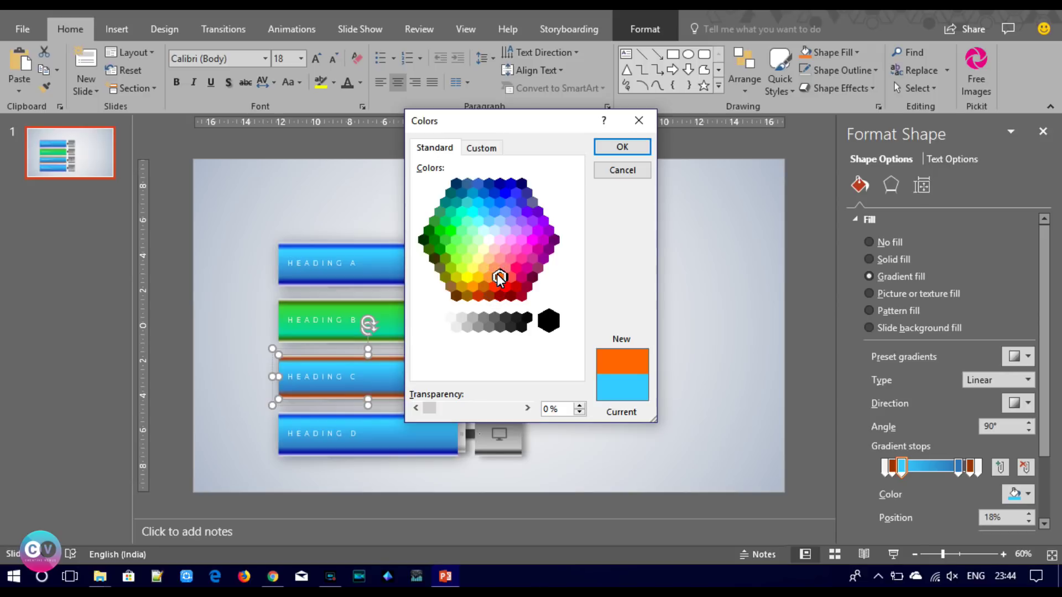
pyautogui.click(624, 148)
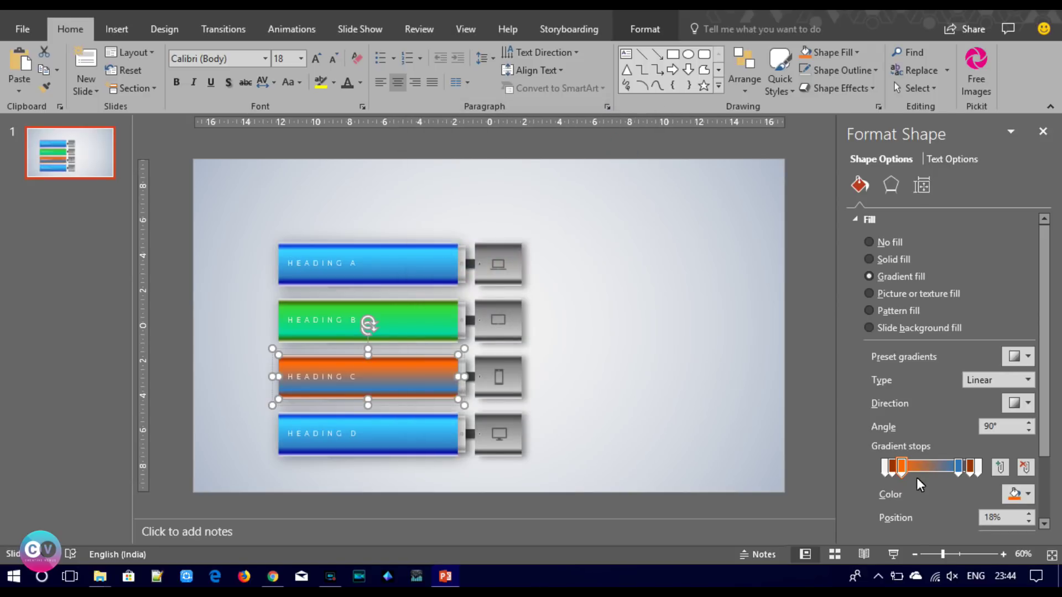
# Set the 79% stop to orange-red and change the 18% stop to yellow-orange.
pyautogui.click(958, 468)
pyautogui.click(1020, 494)
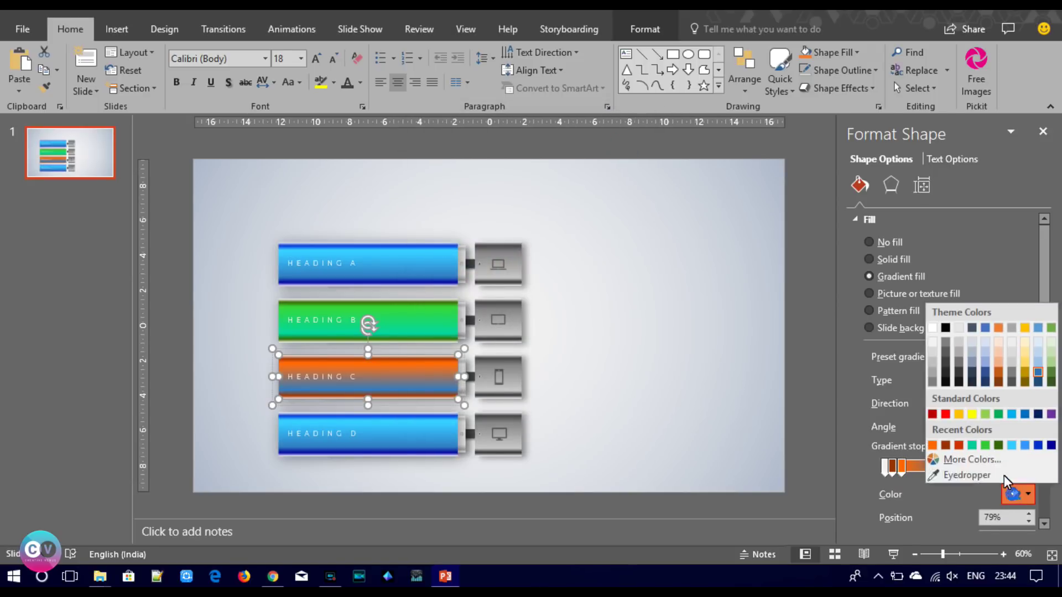
pyautogui.click(949, 528)
pyautogui.click(438, 148)
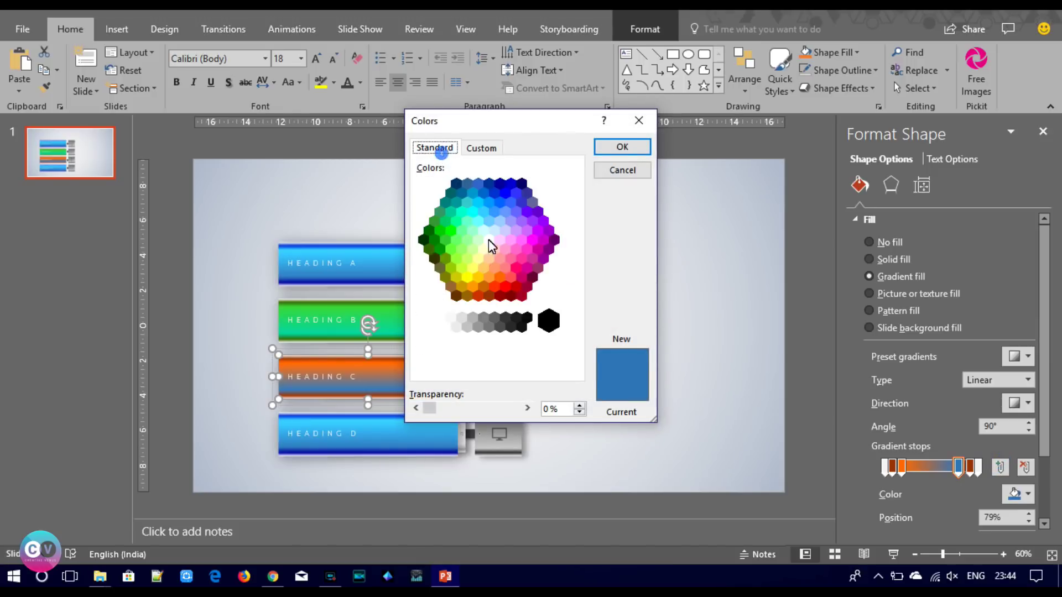
pyautogui.click(623, 146)
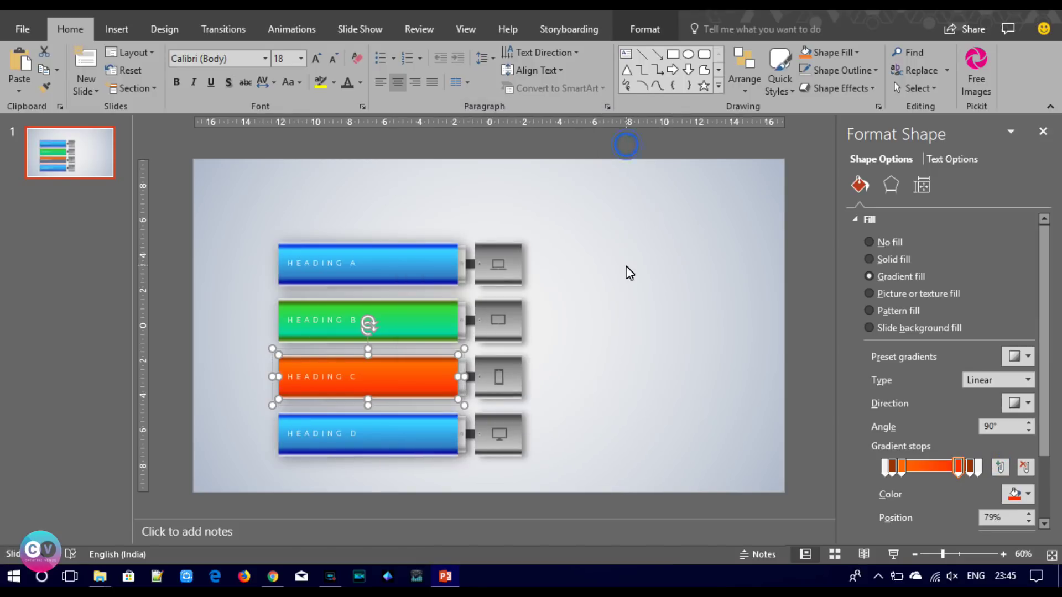
pyautogui.click(901, 468)
pyautogui.click(1028, 494)
pyautogui.click(968, 463)
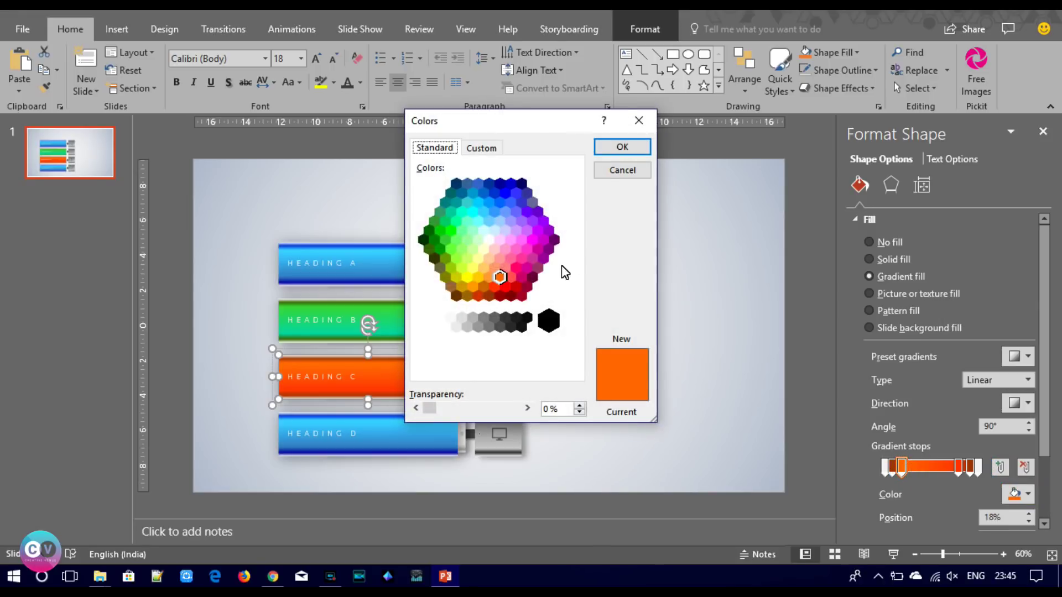
pyautogui.click(479, 276)
pyautogui.click(622, 149)
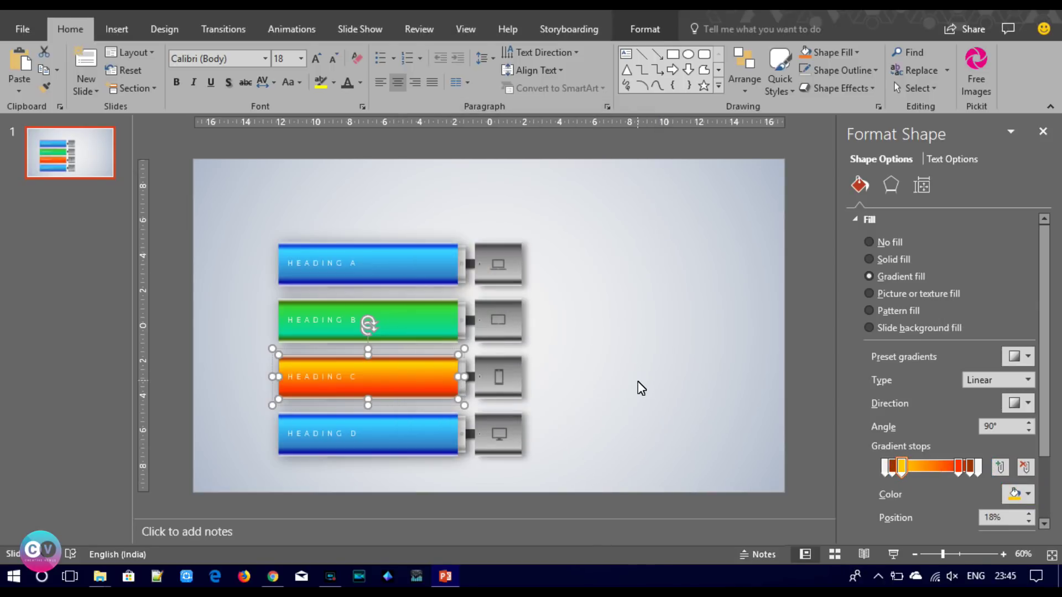
# Change the 79% stop to a deeper orange and deselect the Heading C bar.
pyautogui.click(959, 466)
pyautogui.click(1027, 494)
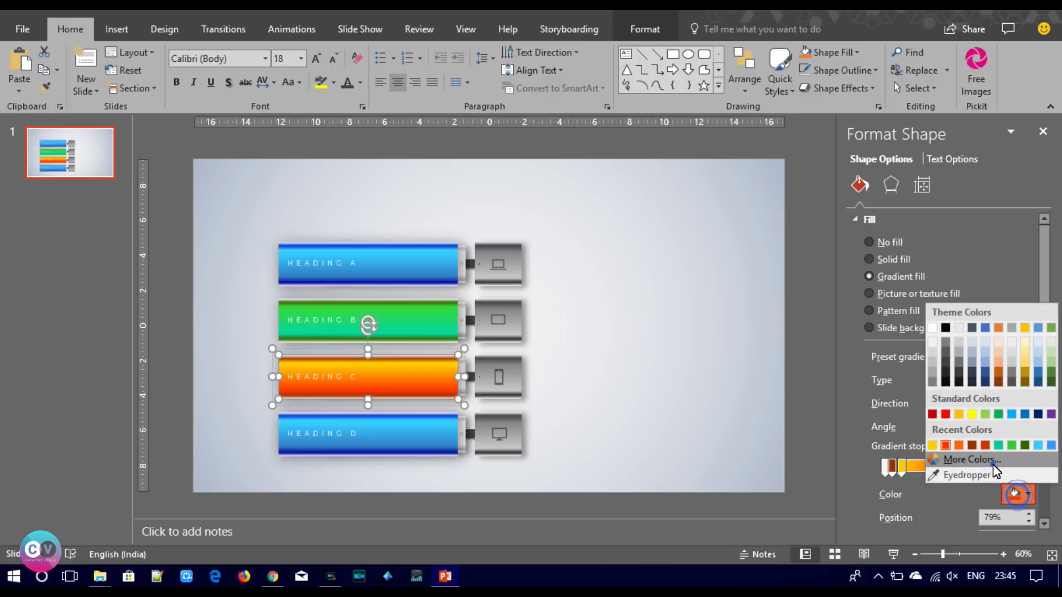
pyautogui.click(968, 462)
pyautogui.click(495, 280)
pyautogui.click(489, 277)
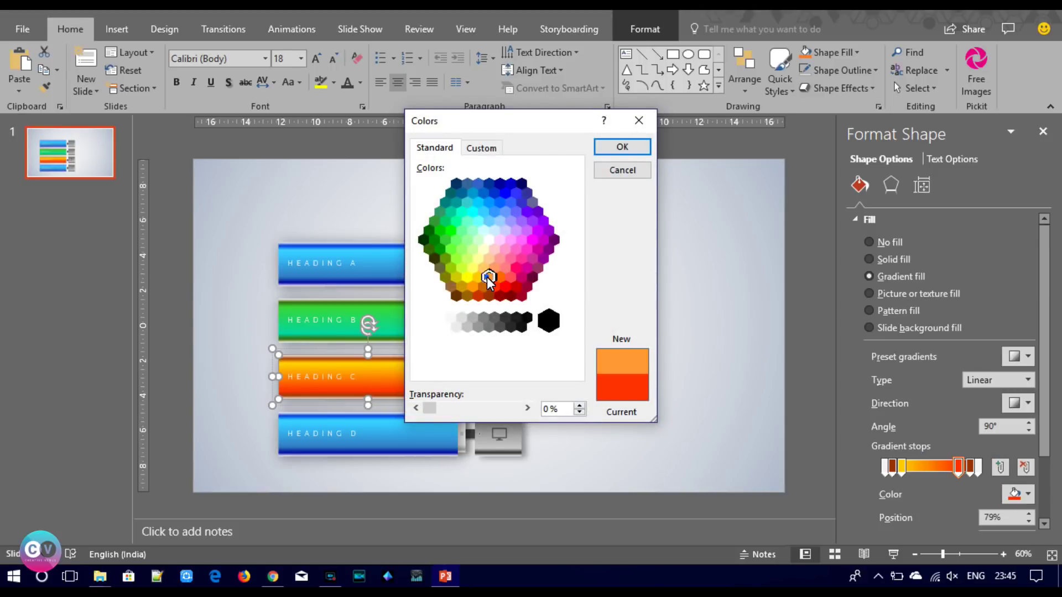
pyautogui.click(627, 154)
pyautogui.click(667, 396)
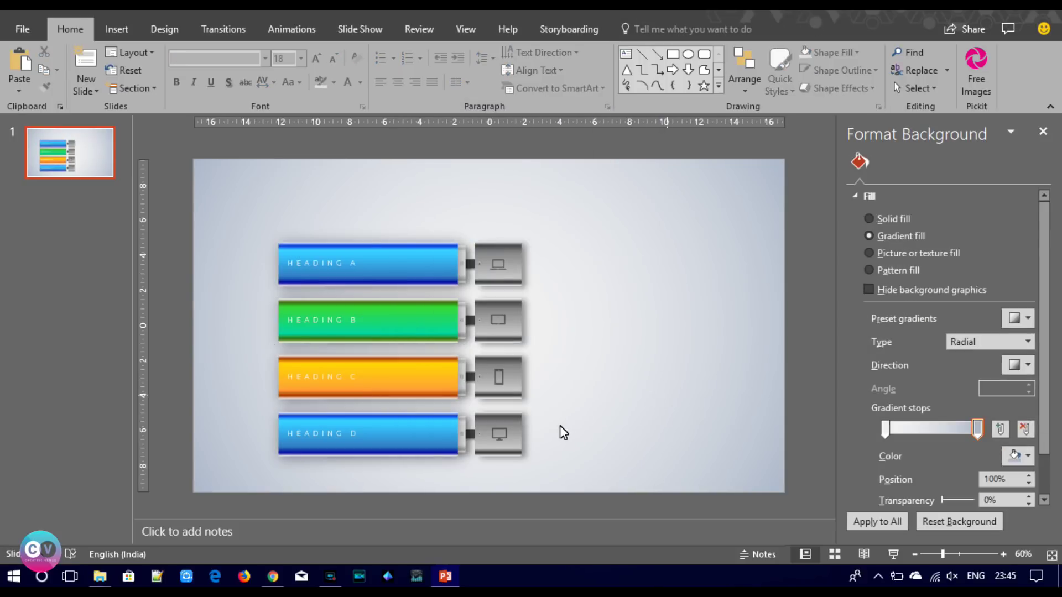
# Select the Heading D bar and colour its 92% and leftmost gradient stops purple.
pyautogui.click(412, 442)
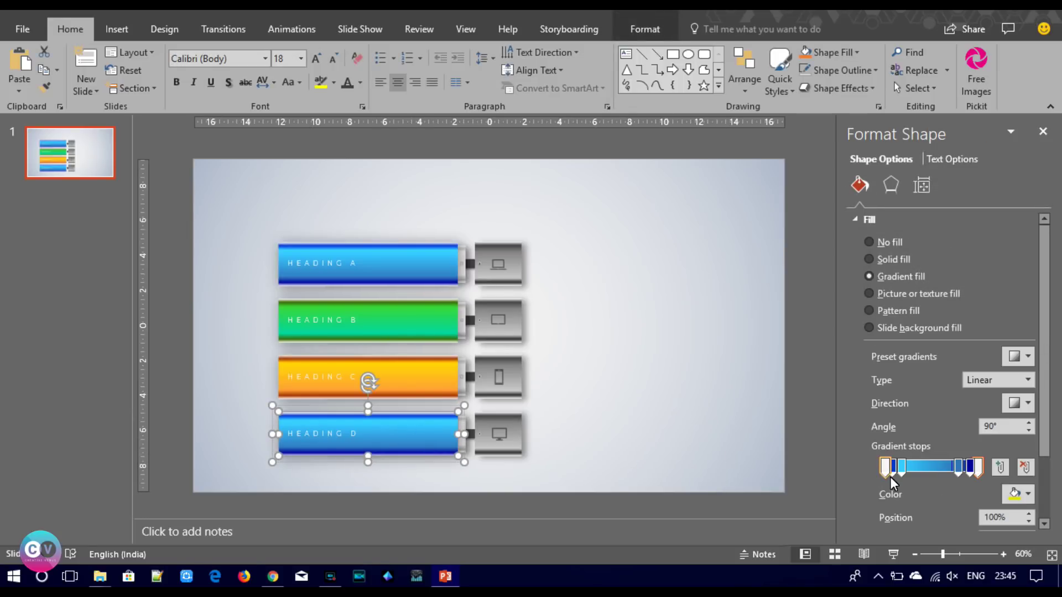
pyautogui.click(969, 468)
pyautogui.click(1017, 495)
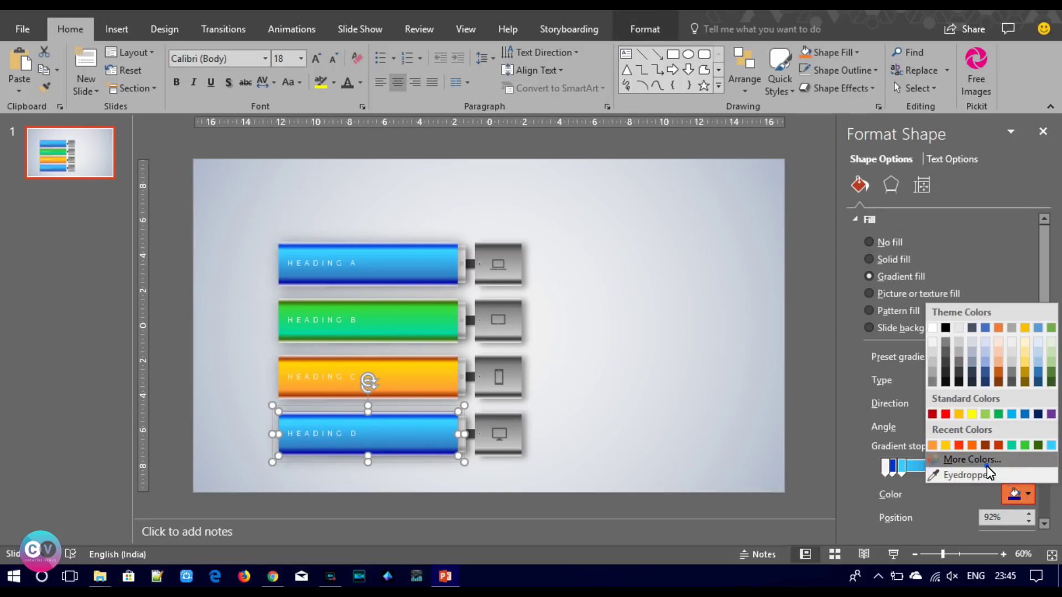
pyautogui.click(941, 408)
pyautogui.click(549, 246)
pyautogui.click(624, 148)
pyautogui.click(895, 465)
pyautogui.click(1016, 495)
pyautogui.click(929, 446)
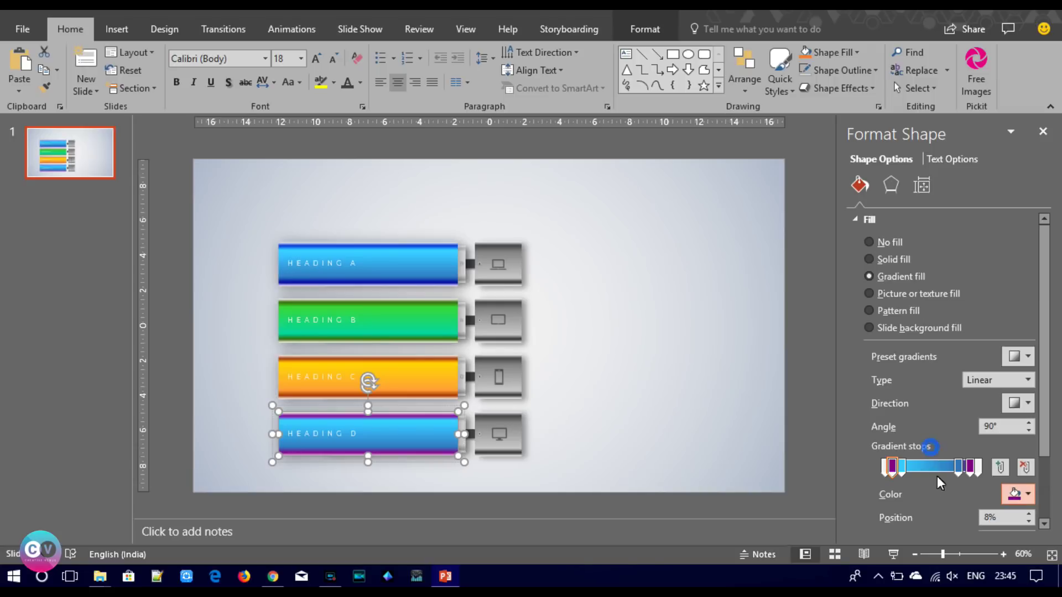
# Make the 18% gradient stop magenta.
pyautogui.click(902, 469)
pyautogui.click(1020, 496)
pyautogui.click(994, 460)
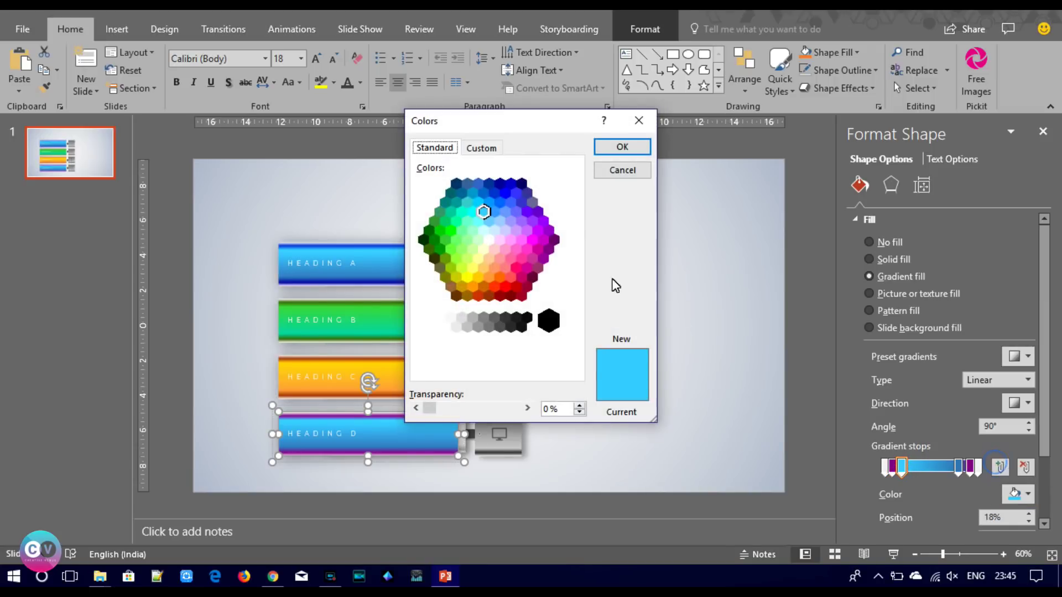
pyautogui.click(523, 242)
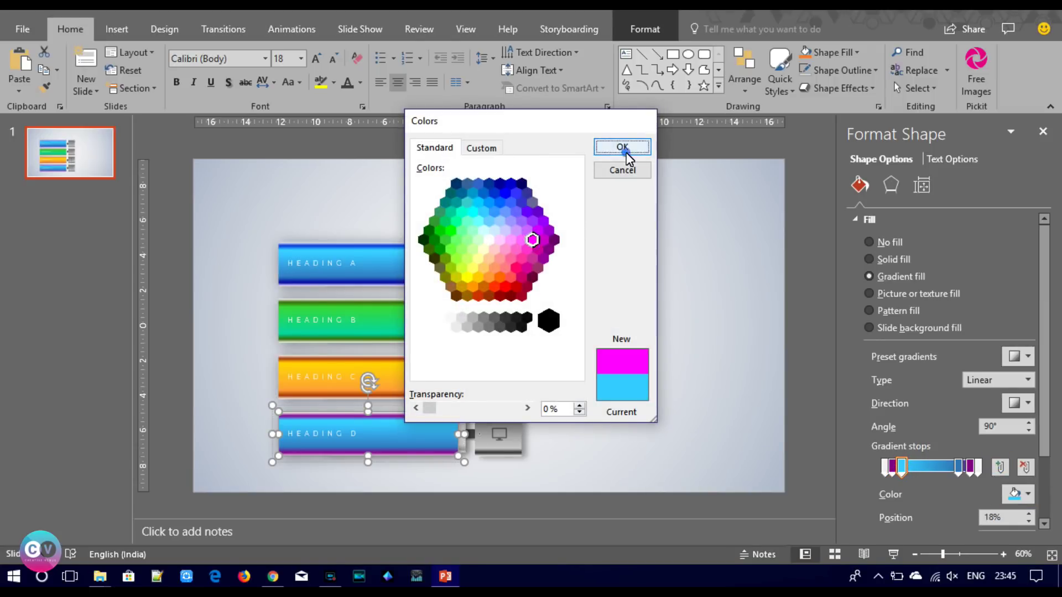
pyautogui.click(622, 147)
# Set the 79% stop to pink and deselect the Heading D bar.
pyautogui.click(960, 467)
pyautogui.click(1022, 495)
pyautogui.click(970, 459)
pyautogui.click(445, 147)
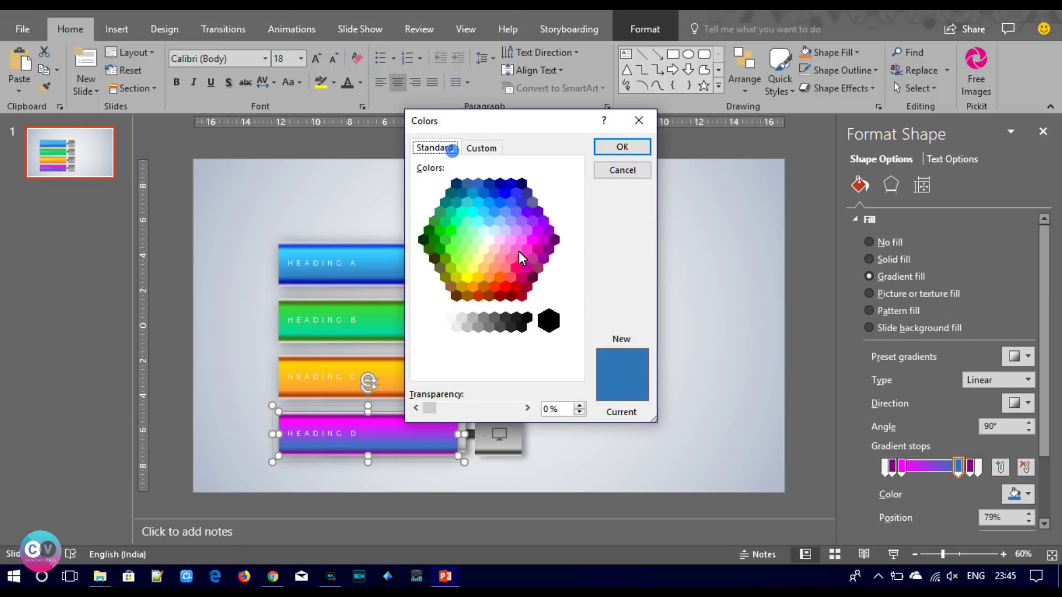
pyautogui.click(522, 276)
pyautogui.click(645, 148)
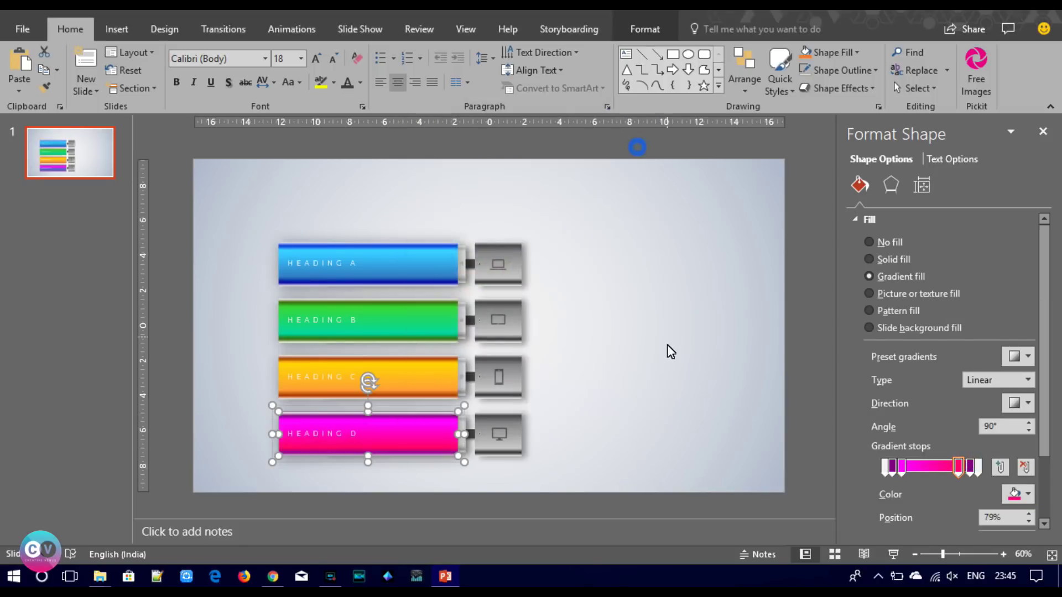
pyautogui.click(668, 345)
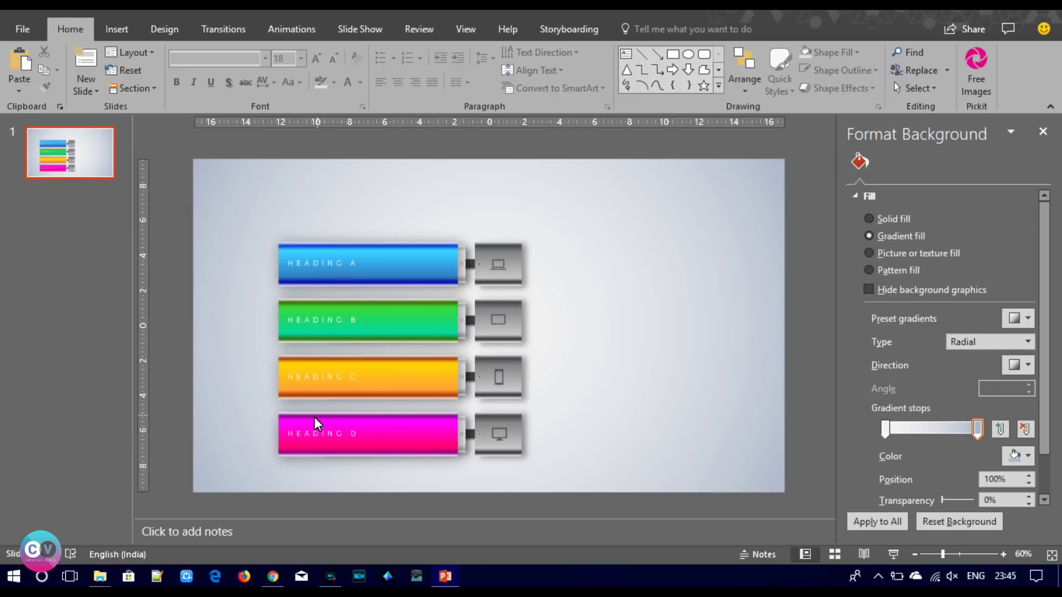
# Select all four heading bars together to compare them, then deselect.
pyautogui.moveTo(264, 483); pyautogui.dragTo(580, 204)
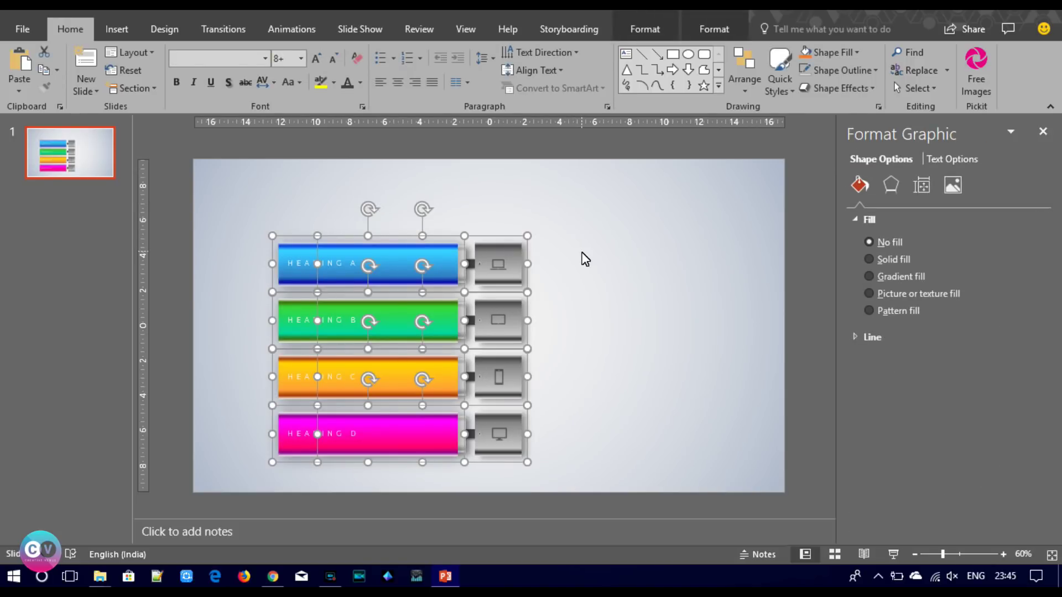
pyautogui.click(610, 284)
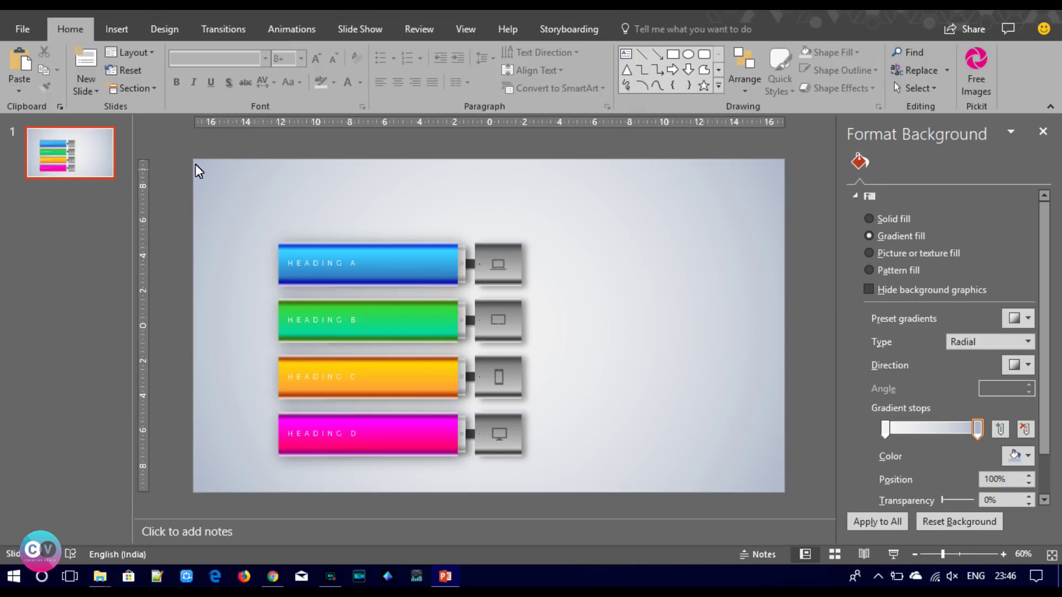
pyautogui.click(121, 37)
pyautogui.click(265, 69)
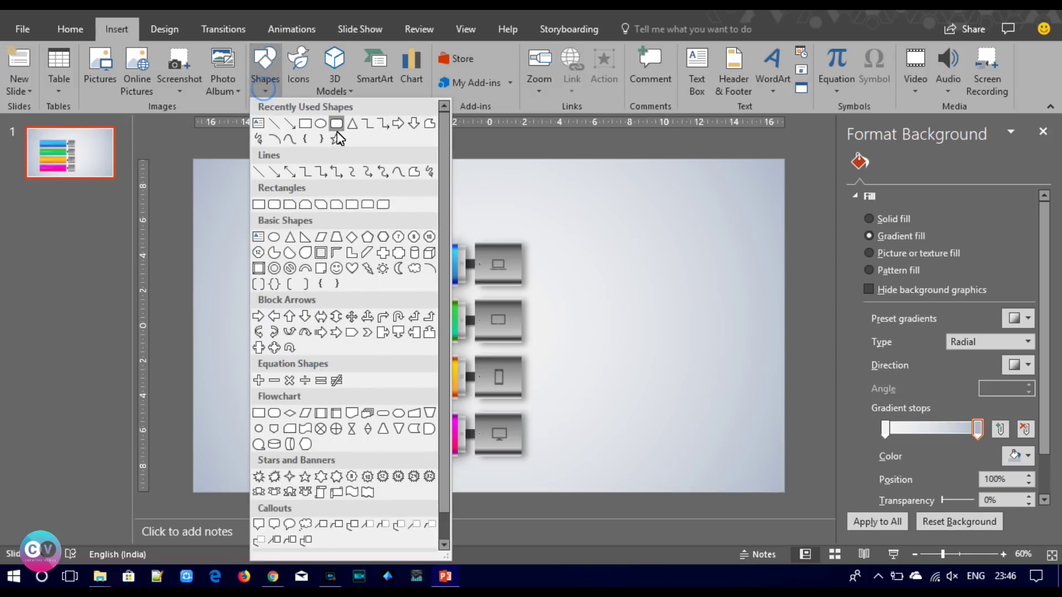
# Draw a Frame shape over the whole slide with a thin border and dark fill.
pyautogui.click(321, 253)
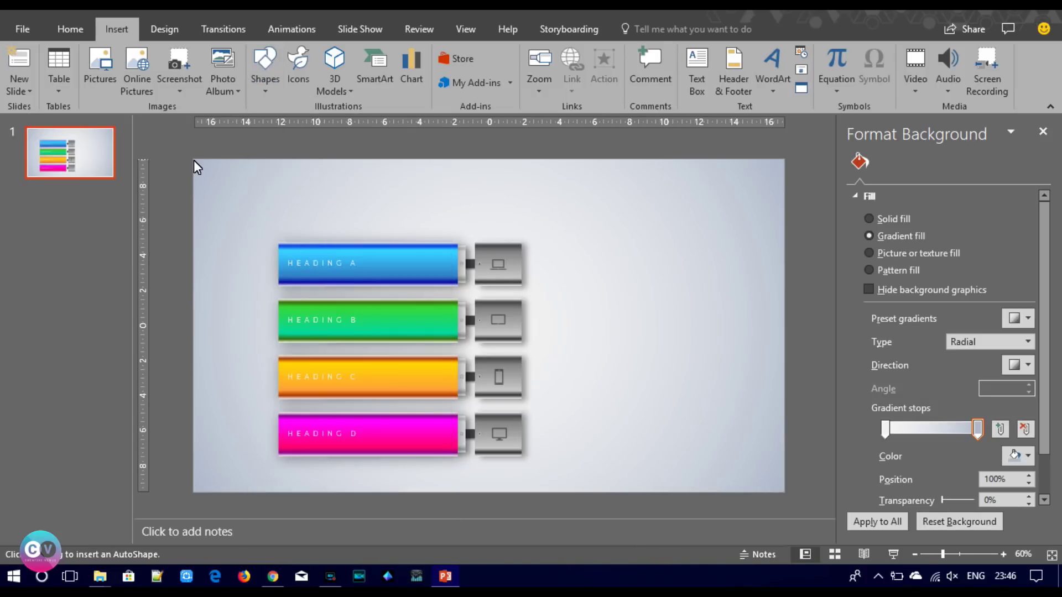
pyautogui.moveTo(193, 159); pyautogui.dragTo(785, 492)
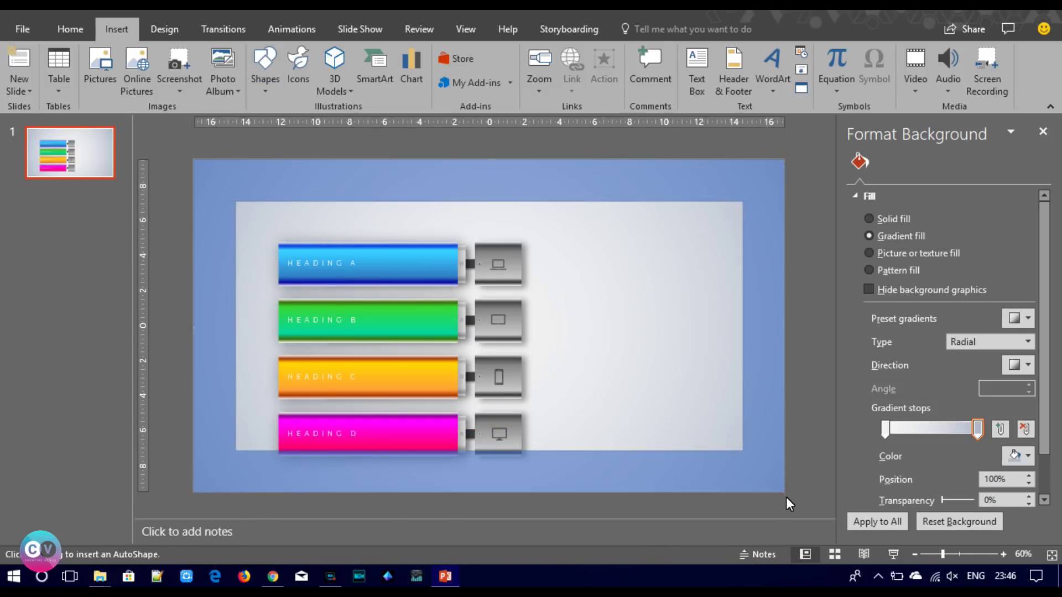
pyautogui.moveTo(235, 174); pyautogui.dragTo(198, 167)
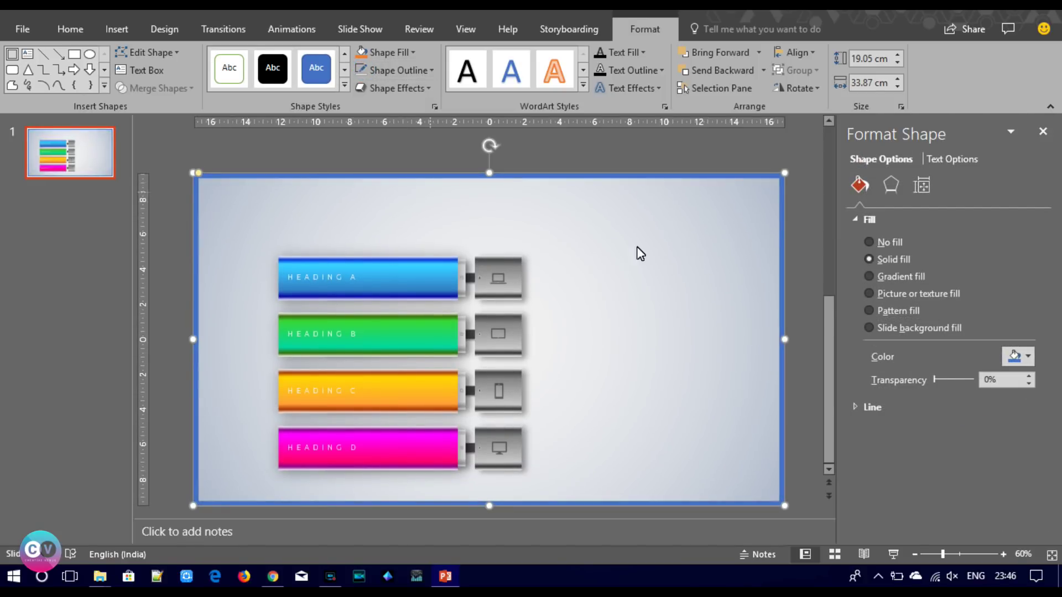
pyautogui.click(1008, 360)
pyautogui.click(943, 433)
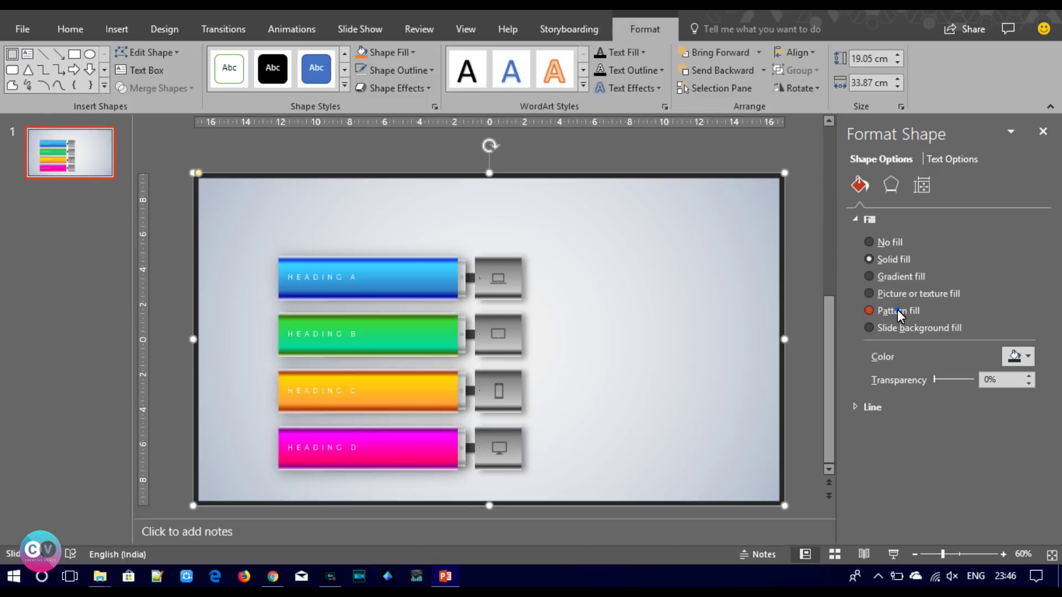
# Give the frame a diagonal pattern fill with black foreground and dark grey background.
pyautogui.click(897, 310)
pyautogui.click(961, 412)
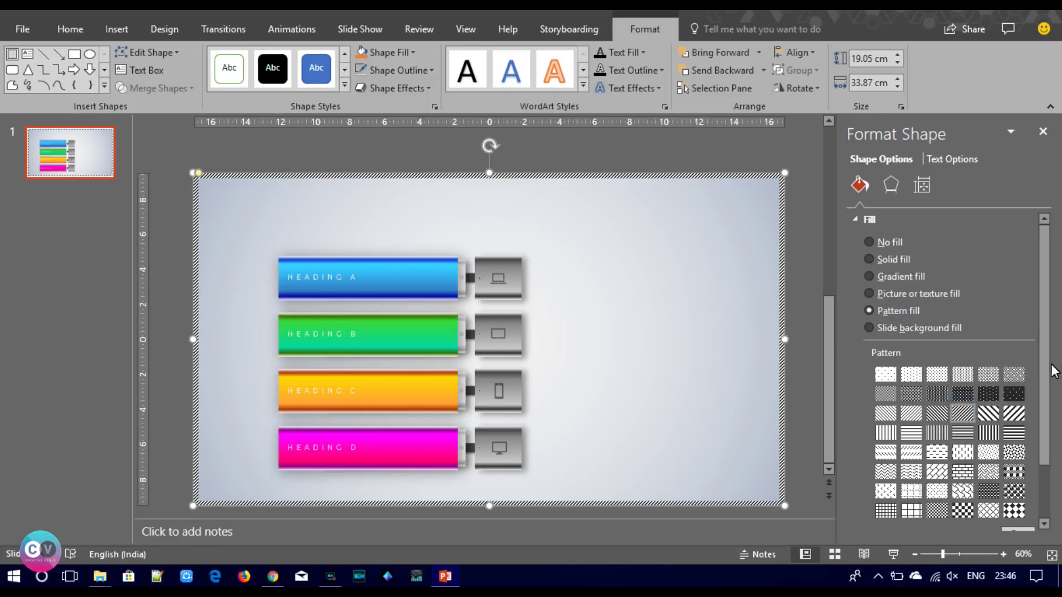
pyautogui.scroll(-3, 1047, 367)
pyautogui.click(1021, 493)
pyautogui.click(953, 380)
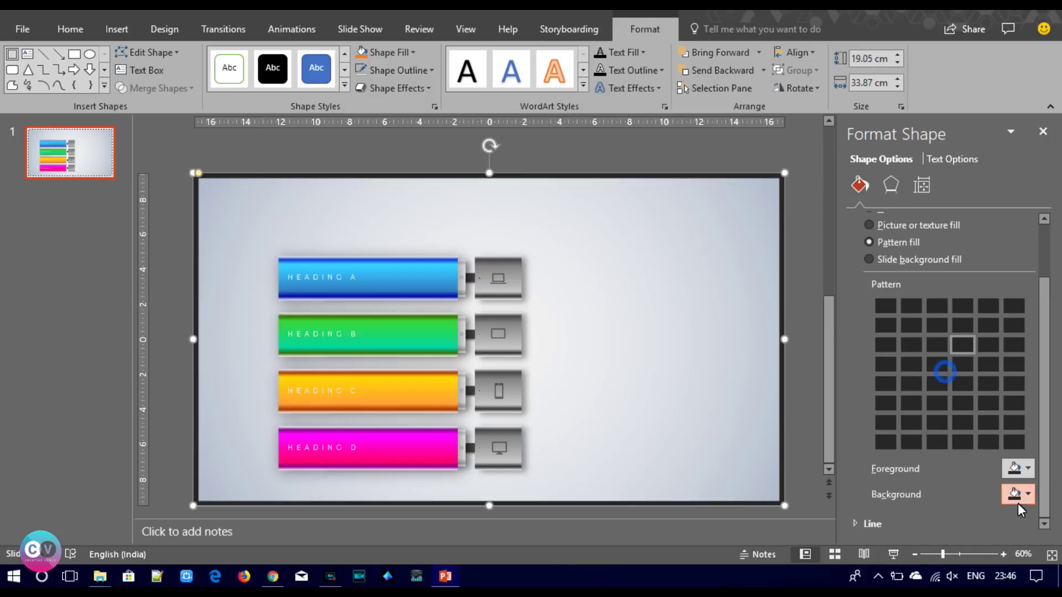
pyautogui.click(1021, 468)
pyautogui.click(943, 337)
pyautogui.click(801, 318)
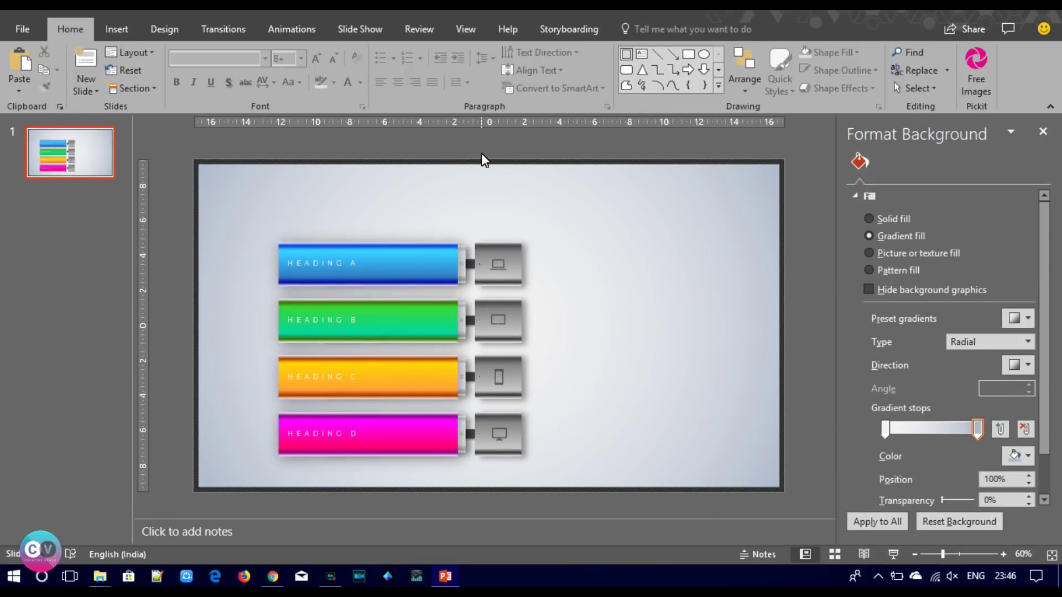
pyautogui.click(119, 32)
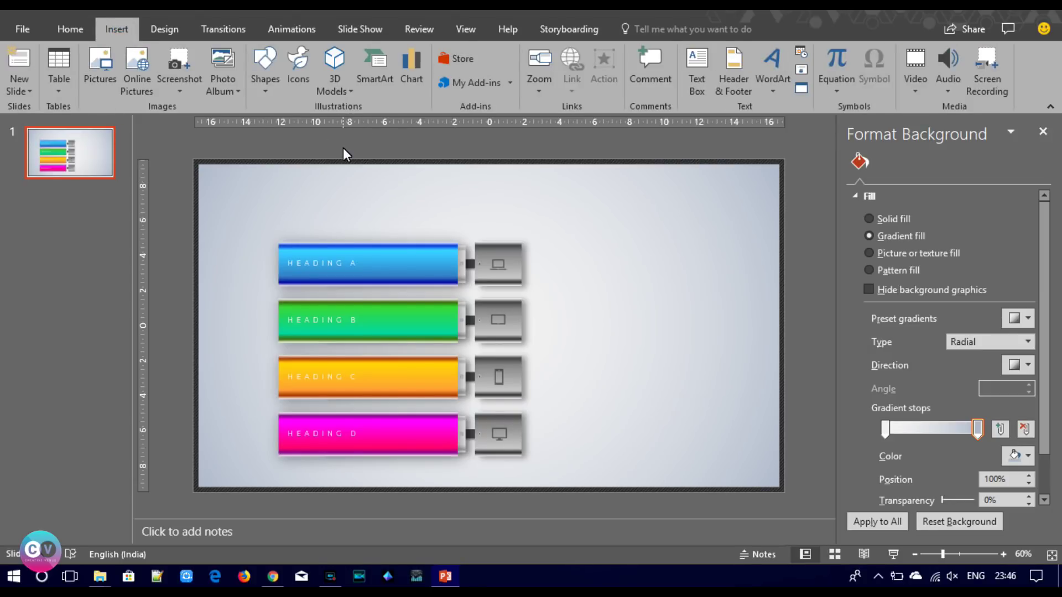
# Draw a rectangle on the right side of the slide.
pyautogui.click(653, 270)
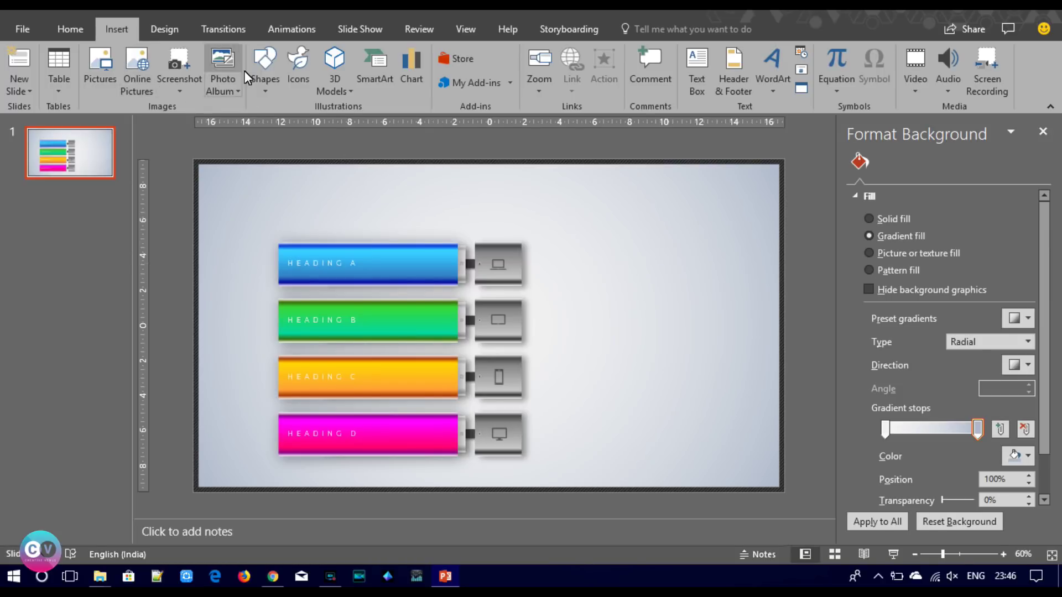
pyautogui.click(264, 69)
pyautogui.click(320, 123)
pyautogui.moveTo(586, 233); pyautogui.dragTo(700, 298)
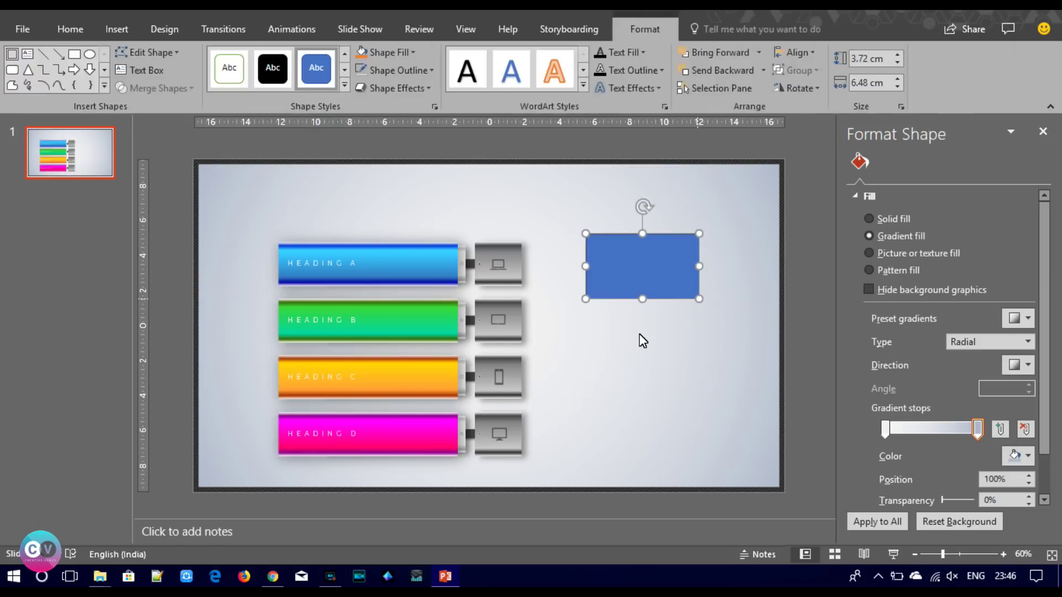
pyautogui.click(602, 312)
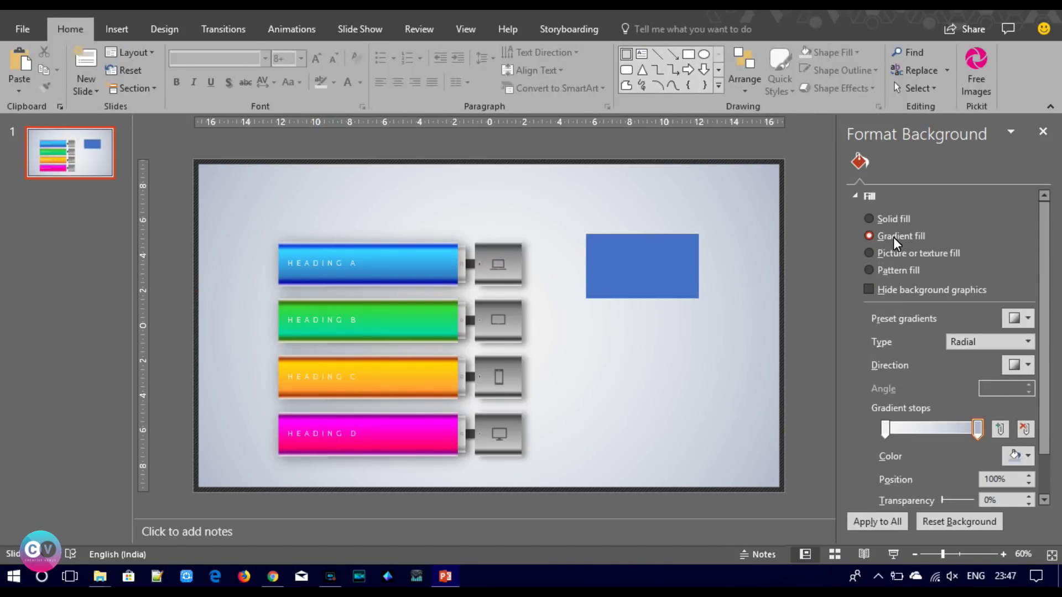
# Give the rectangle a gradient fill and stretch it over the whole slide, 33.2 cm wide.
pyautogui.click(659, 271)
pyautogui.click(901, 276)
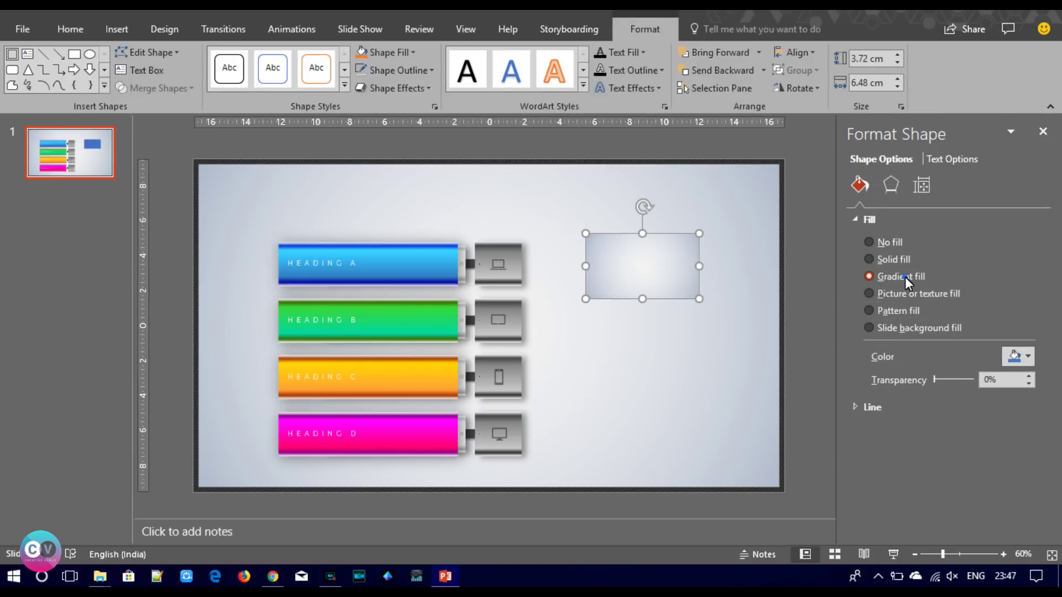
pyautogui.moveTo(679, 271); pyautogui.dragTo(282, 206)
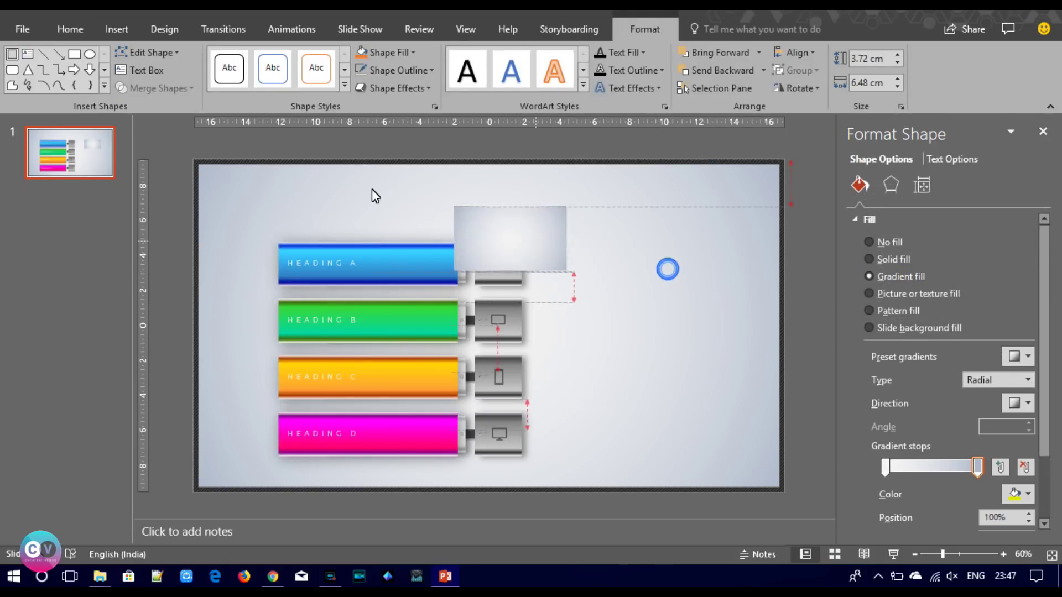
pyautogui.moveTo(313, 238); pyautogui.dragTo(775, 489)
pyautogui.hotkey('ctrl', 'shift', '[')
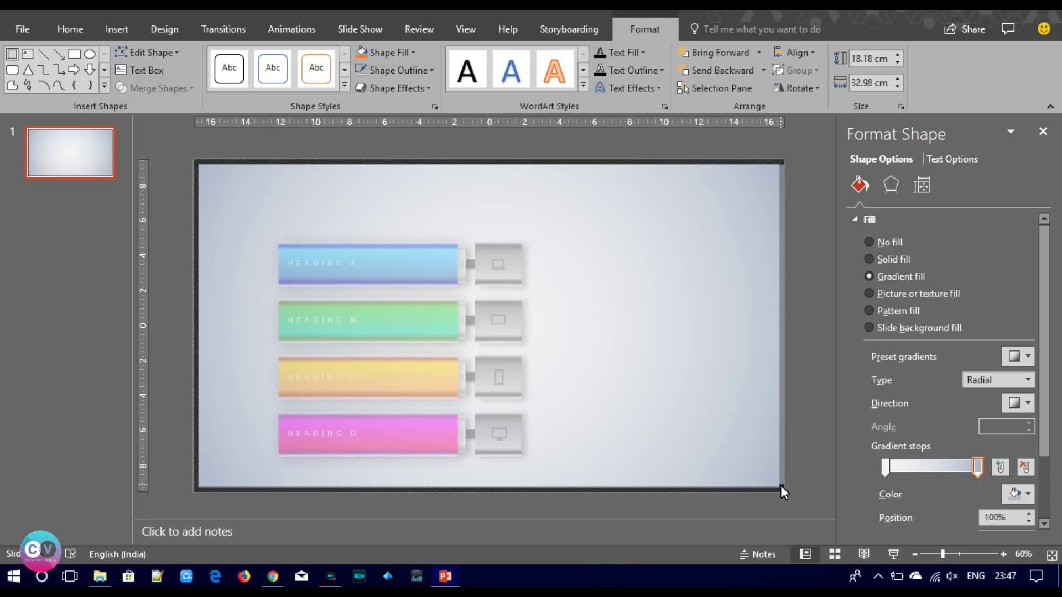
pyautogui.hotkey('ctrl', 'z')
pyautogui.hotkey('ctrl', 'z')
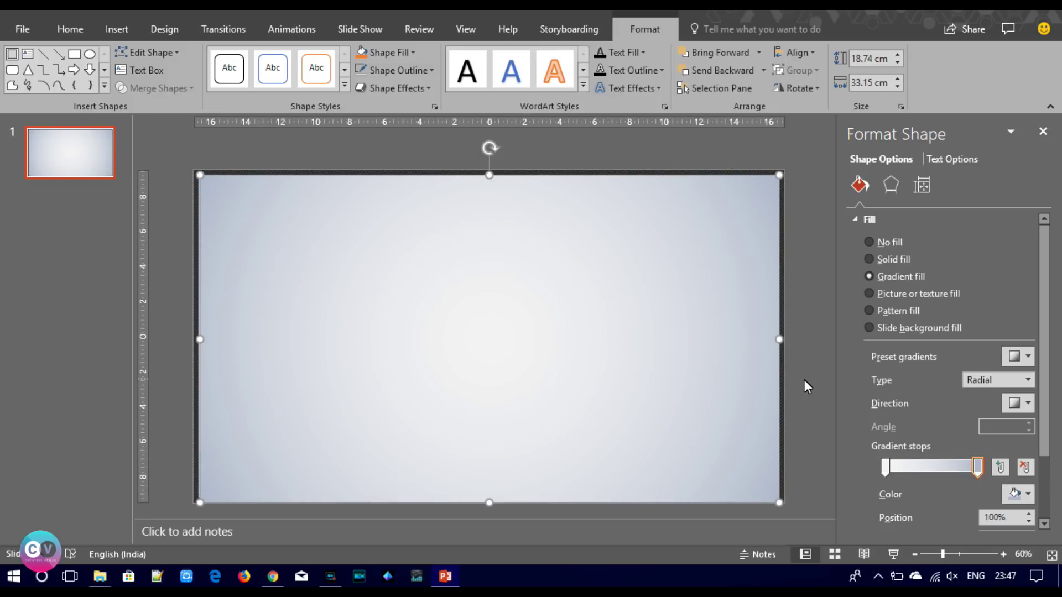
pyautogui.moveTo(489, 503); pyautogui.dragTo(485, 486)
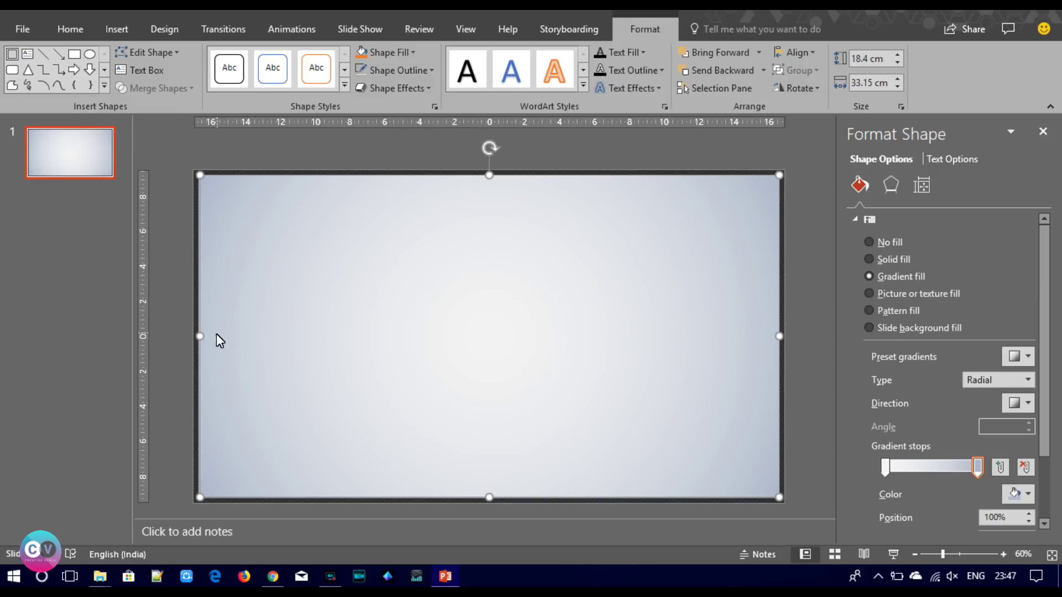
pyautogui.moveTo(195, 337); pyautogui.dragTo(198, 334)
# Centre the rectangle vertically on the slide and apply a centred inner shadow.
pyautogui.click(798, 52)
pyautogui.click(799, 51)
pyautogui.click(798, 50)
pyautogui.click(815, 156)
pyautogui.click(891, 186)
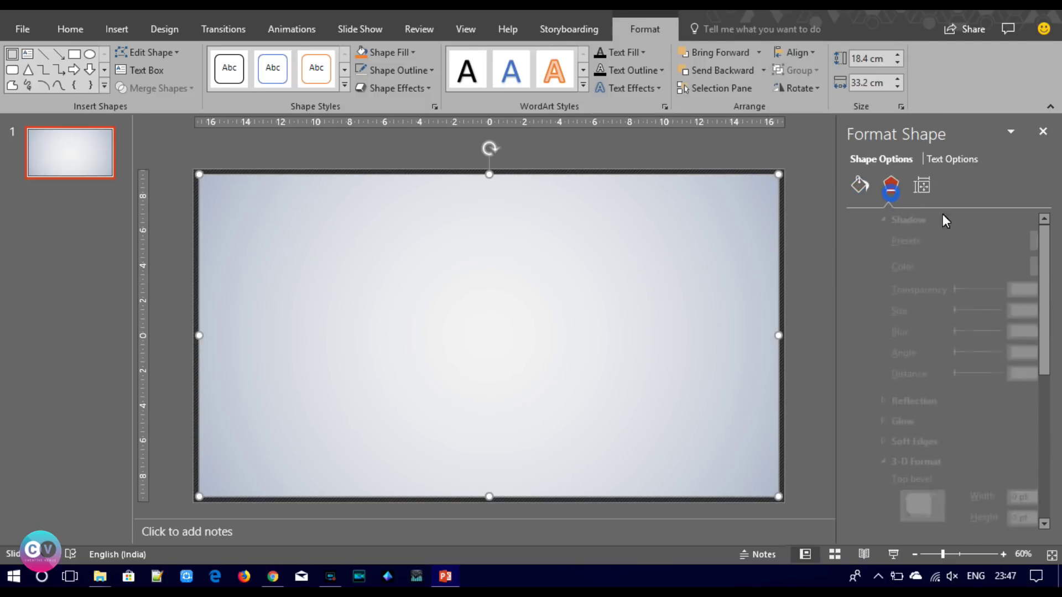
pyautogui.click(1018, 240)
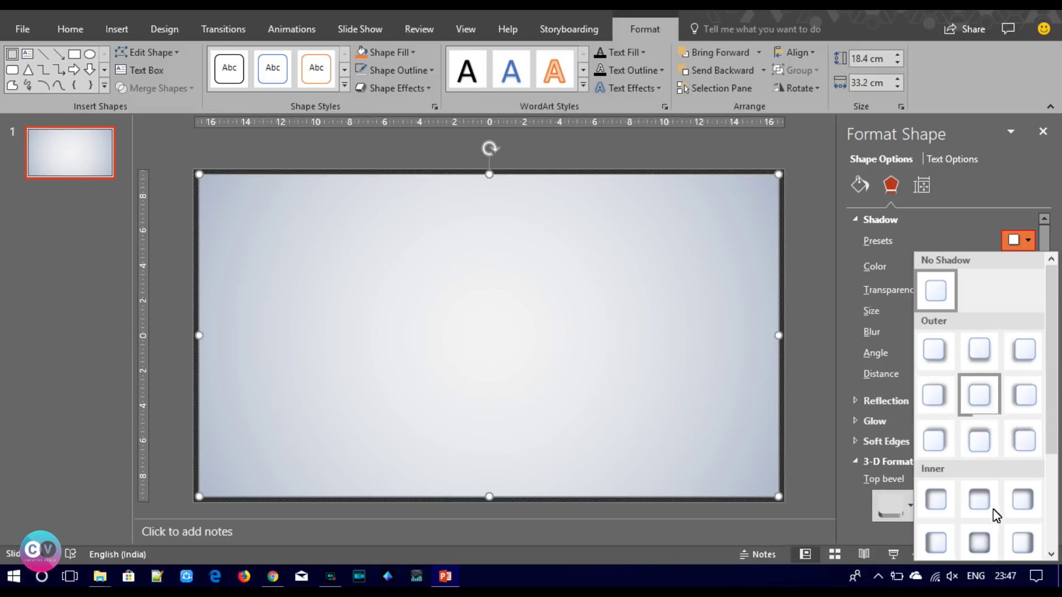
pyautogui.click(981, 538)
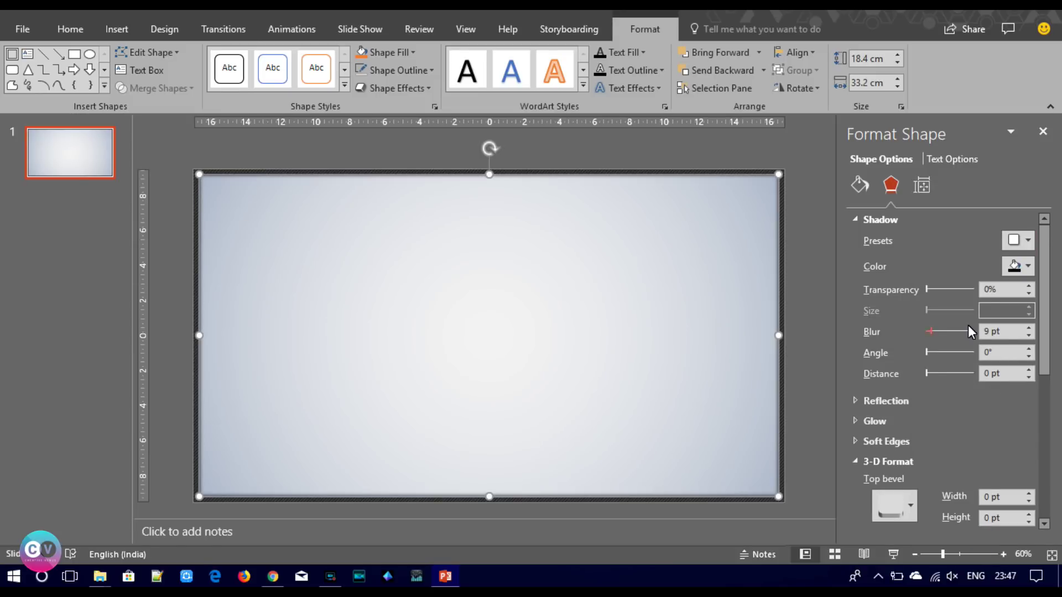
# Set the shadow to 14% transparency and 13 pt blur.
pyautogui.moveTo(930, 330)
pyautogui.mouseDown()
pyautogui.moveTo(943, 333)
pyautogui.moveTo(928, 331)
pyautogui.mouseUp()
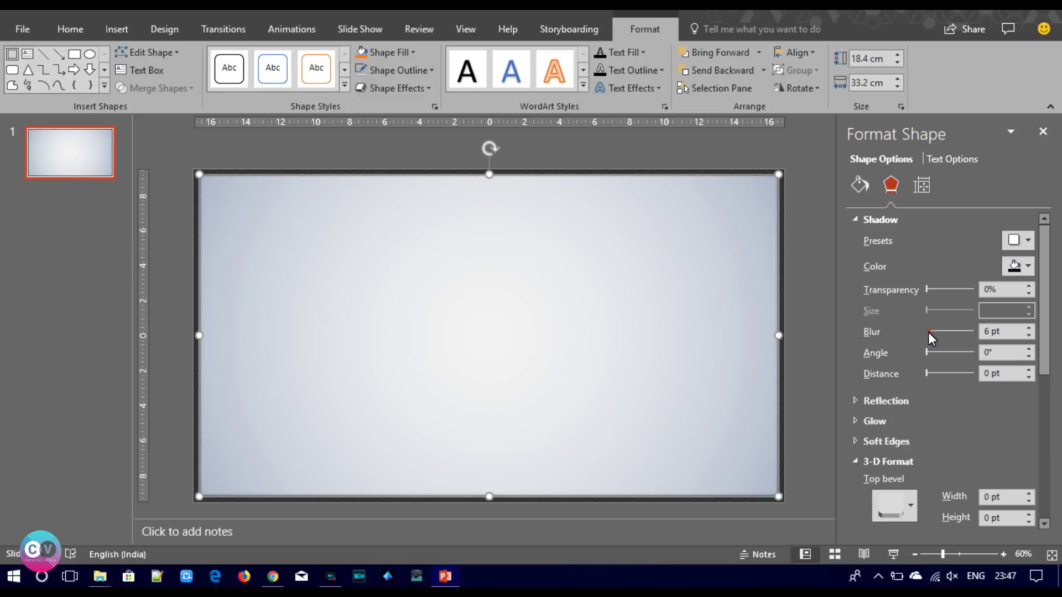
pyautogui.tripleClick(994, 330)
pyautogui.write('7')
pyautogui.moveTo(926, 290); pyautogui.dragTo(934, 291)
pyautogui.click(1029, 285)
pyautogui.click(1029, 327)
pyautogui.click(1029, 327)
pyautogui.click(1029, 327)
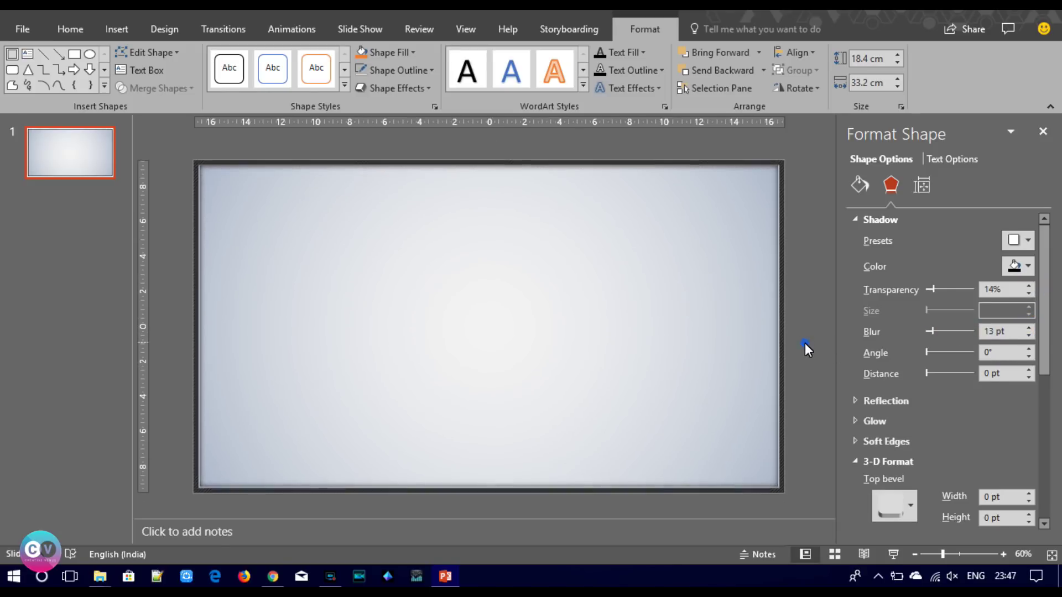
# Widen the rectangle slightly to 33.53 cm.
pyautogui.click(805, 343)
pyautogui.click(780, 338)
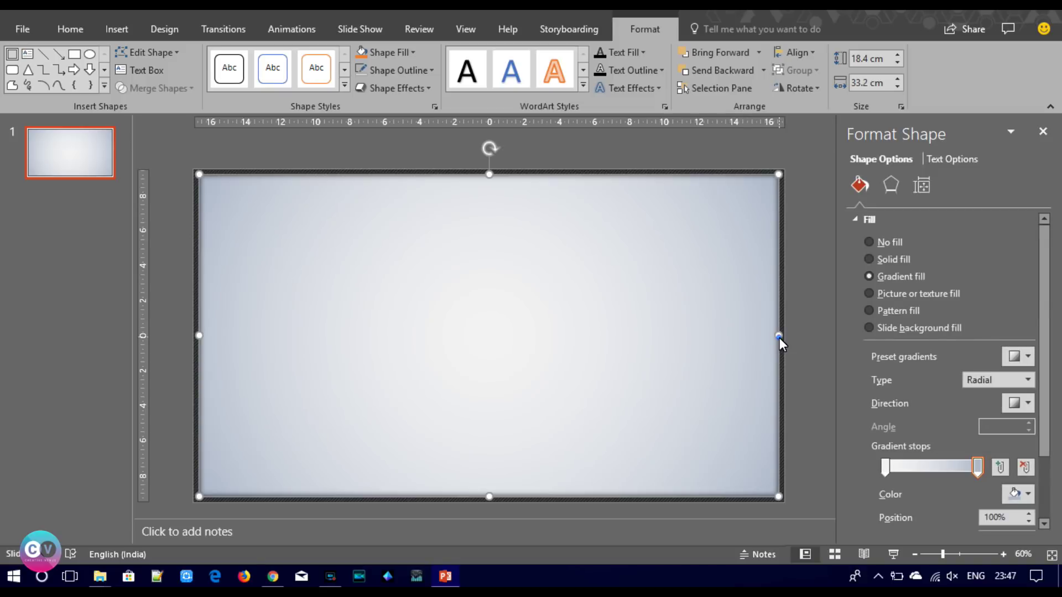
pyautogui.moveTo(780, 338); pyautogui.dragTo(784, 336)
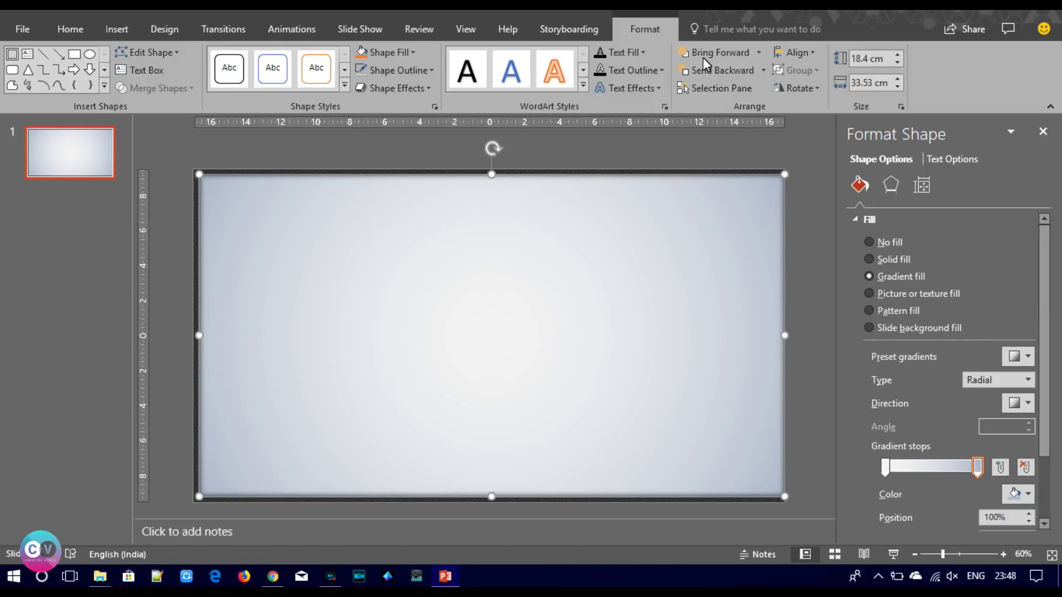
# Align the rectangle to the slide's horizontal centre and vertical middle.
pyautogui.click(794, 52)
pyautogui.click(804, 97)
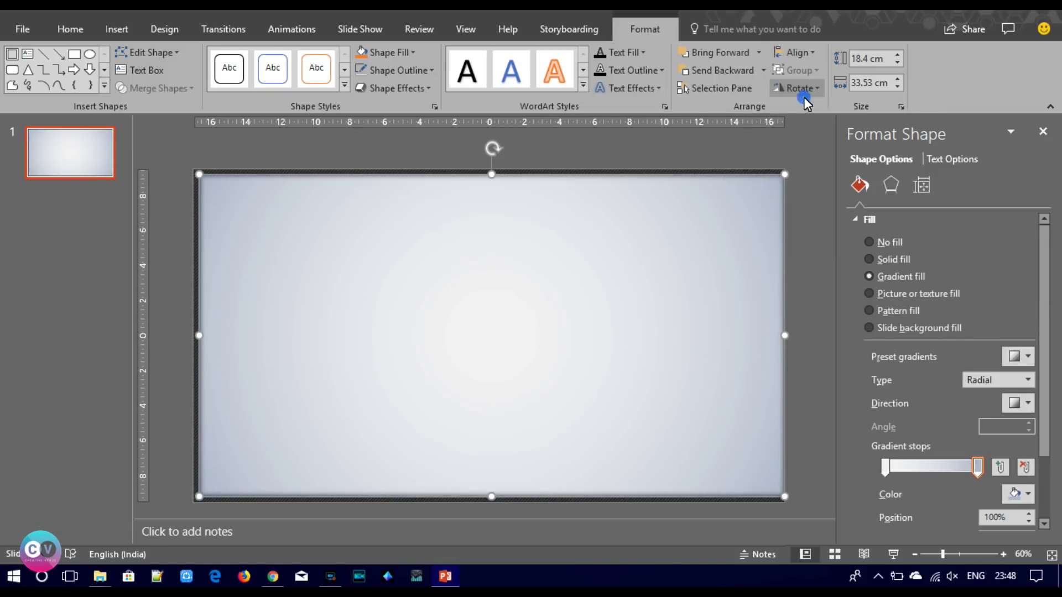
pyautogui.click(805, 55)
pyautogui.click(803, 146)
pyautogui.click(816, 254)
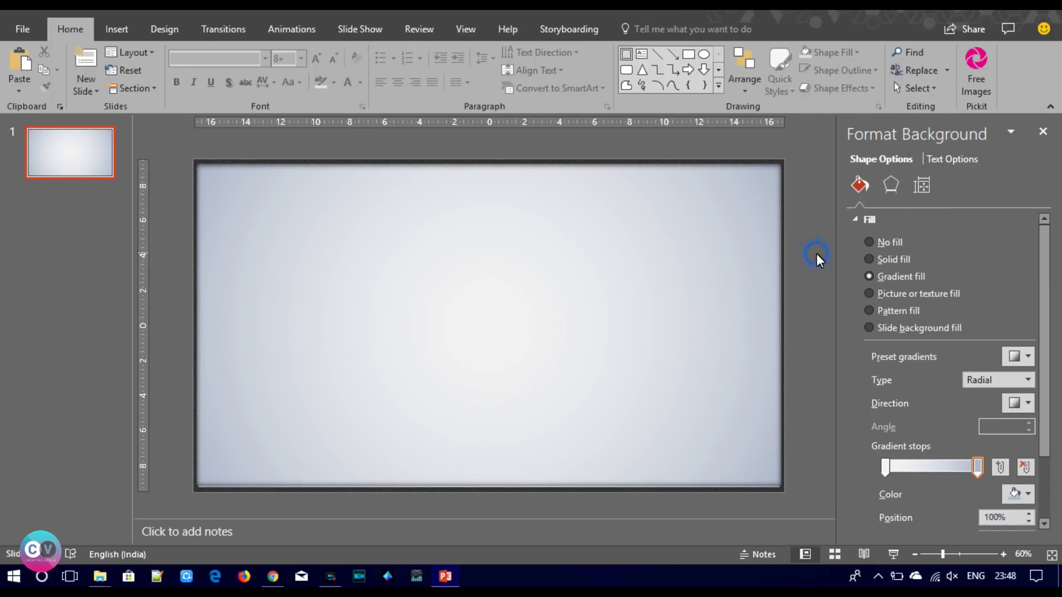
# Undo an accidental change and send the rectangle to the back, behind the heading bars.
pyautogui.click(400, 162)
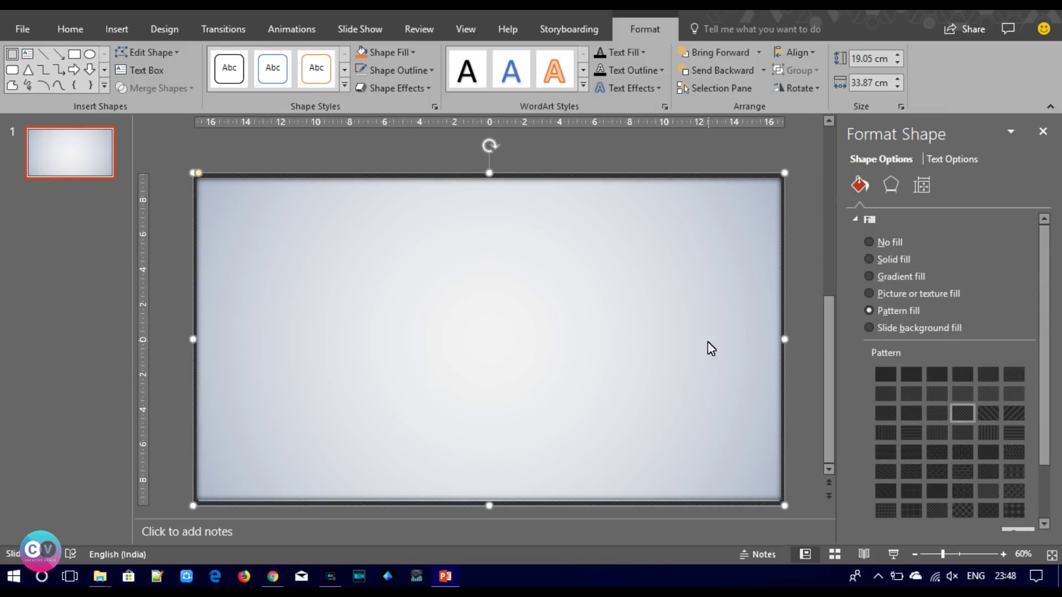
pyautogui.hotkey('ctrl', 'z')
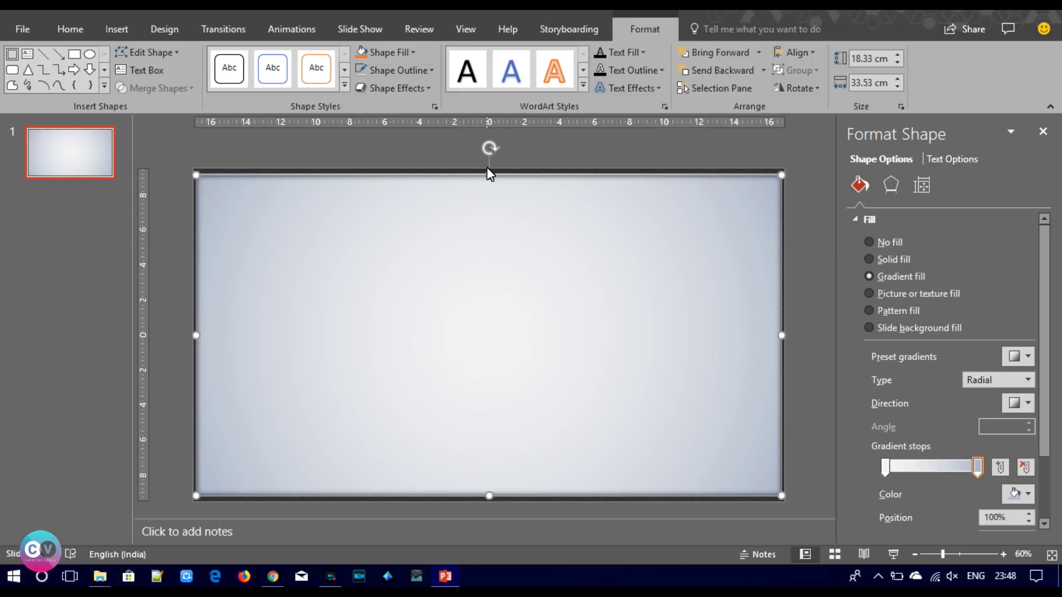
pyautogui.rightClick(473, 232)
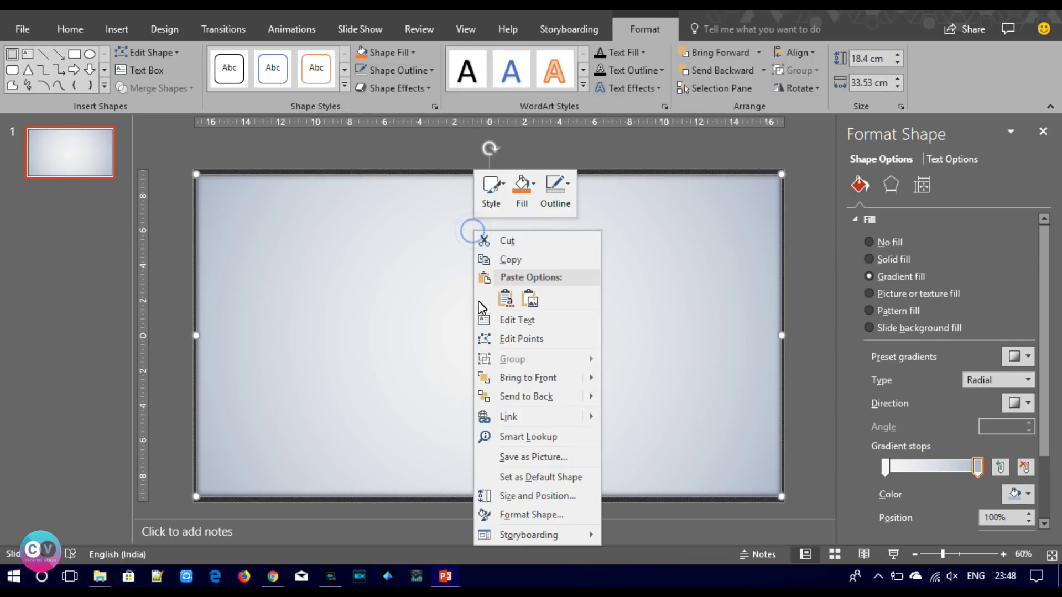
pyautogui.click(508, 399)
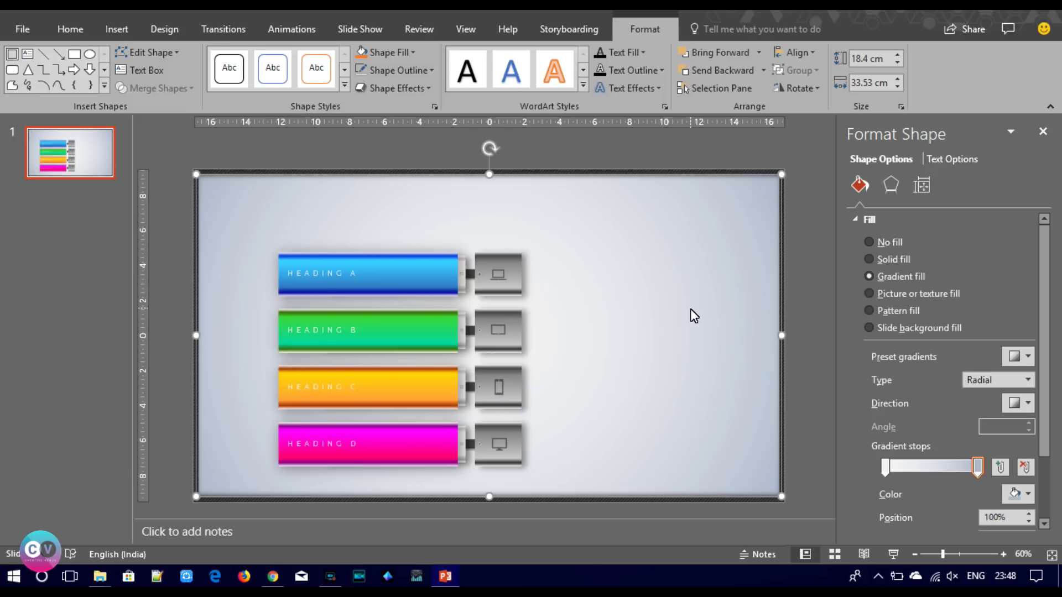
pyautogui.click(602, 170)
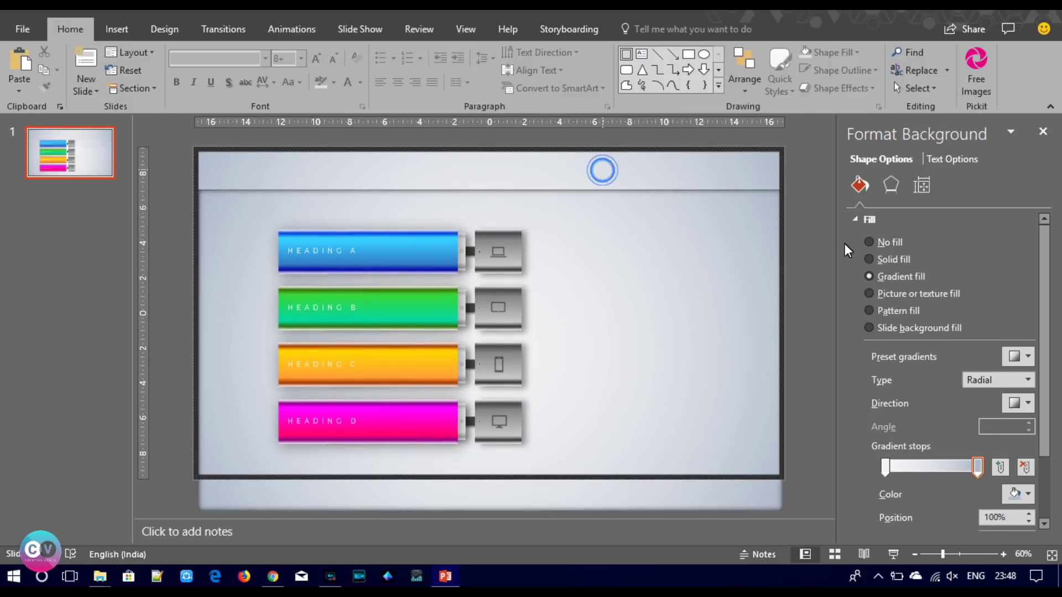
# Switch the slide background to picture fill and browse the Video Projects folders for a photo.
pyautogui.click(901, 253)
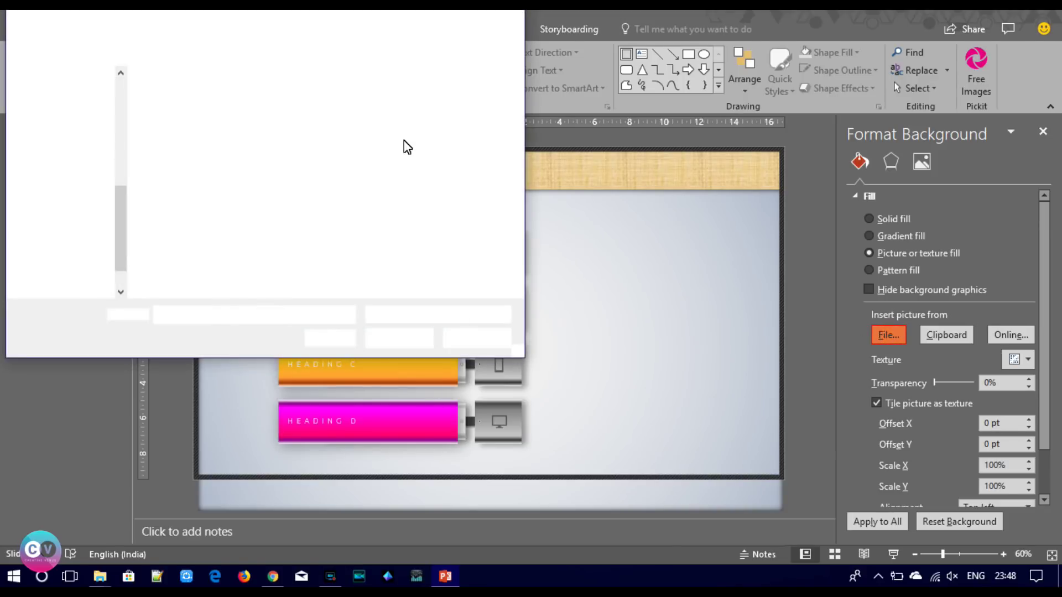
pyautogui.moveTo(126, 223); pyautogui.dragTo(121, 150)
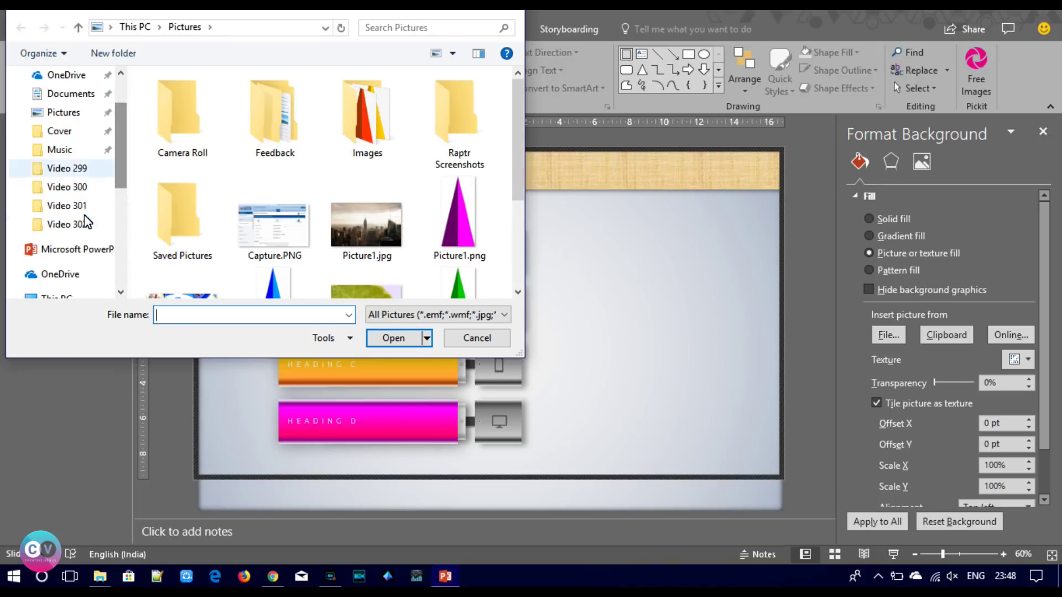
pyautogui.click(81, 224)
pyautogui.click(77, 205)
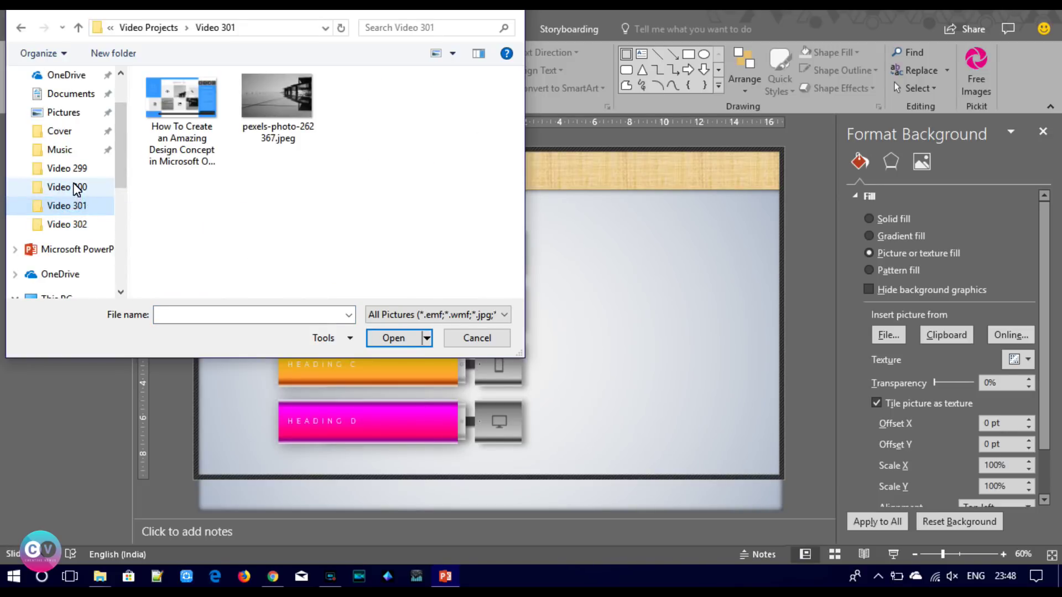
pyautogui.click(73, 186)
pyautogui.click(72, 169)
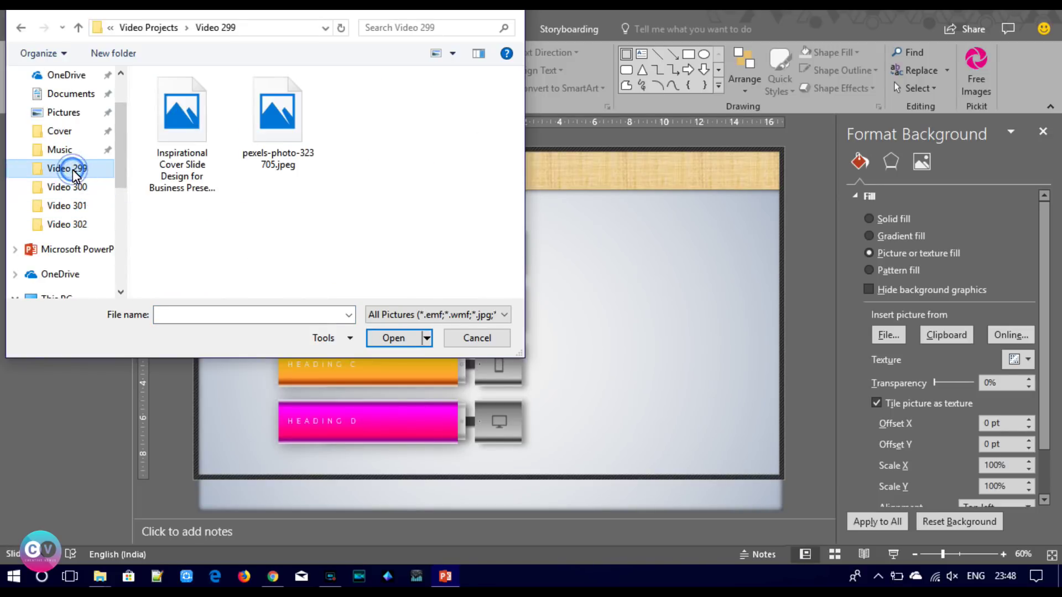
pyautogui.click(266, 127)
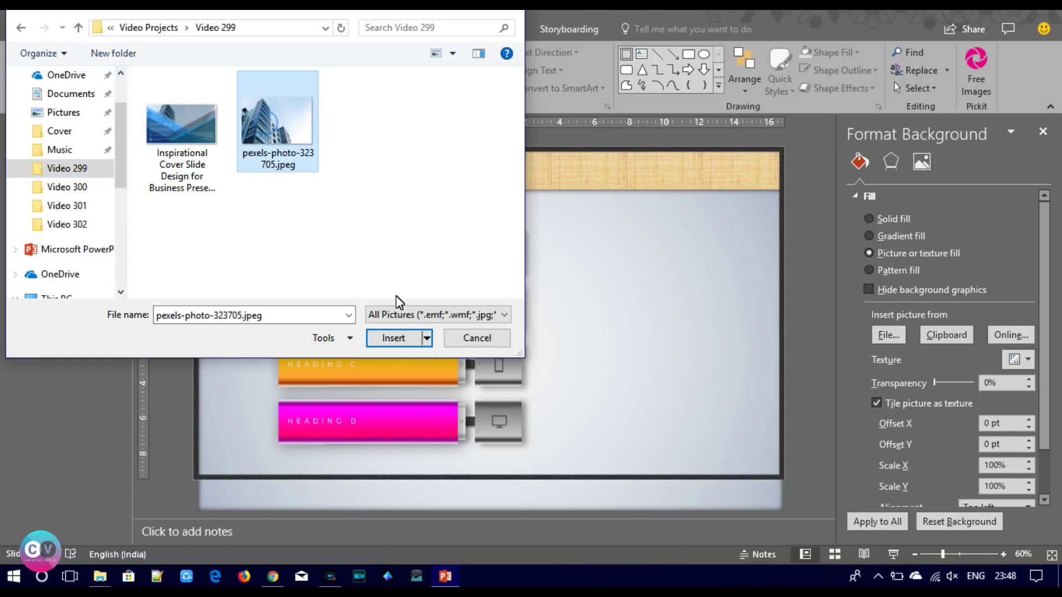
pyautogui.click(127, 28)
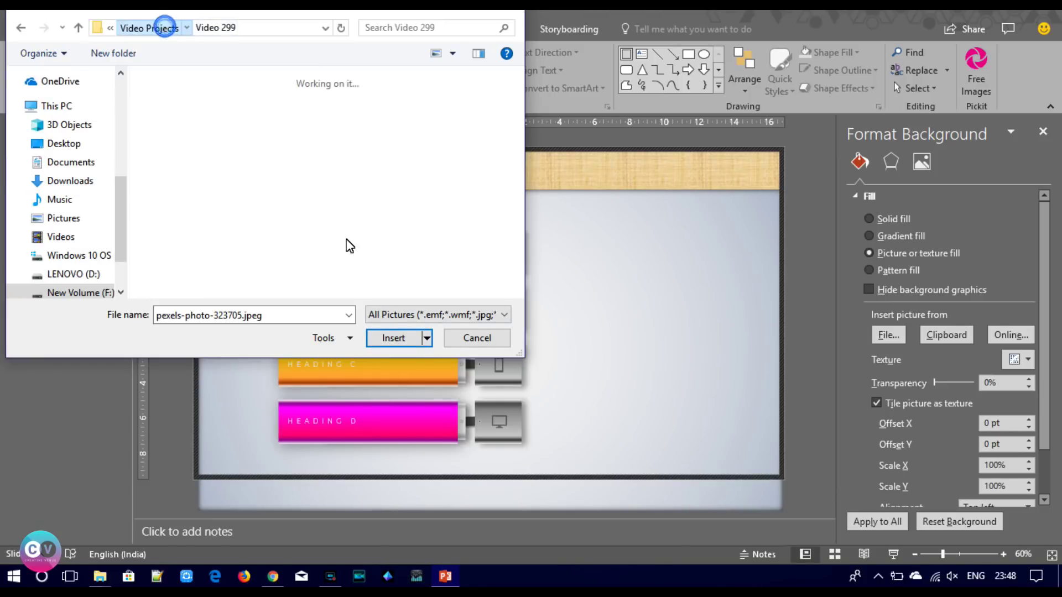
# Check the Video 298, 297 and 296 folders for the city skyline photo.
pyautogui.doubleClick(216, 261)
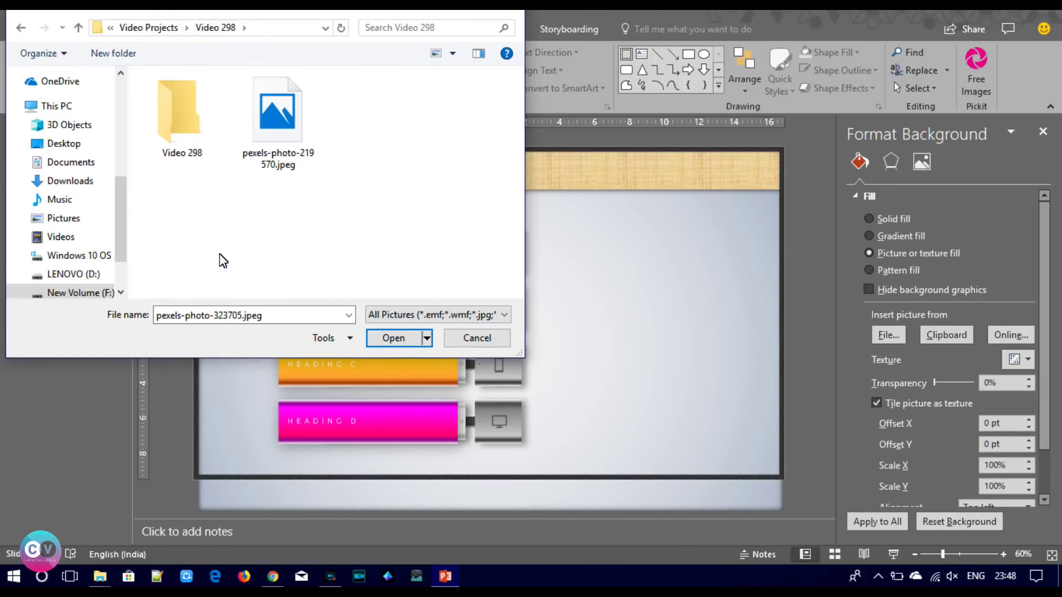
pyautogui.press('BackSpace')
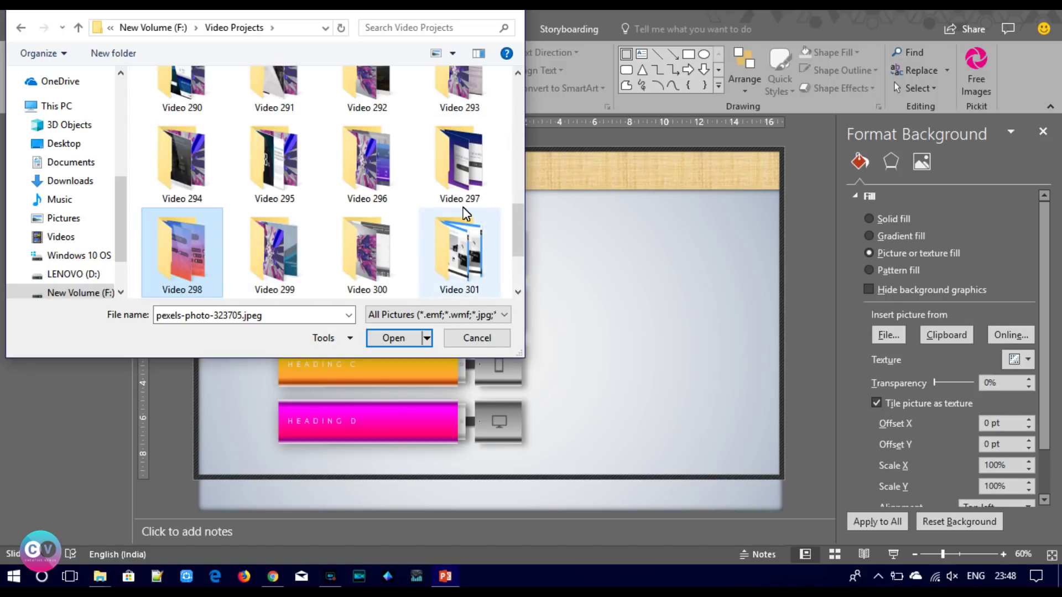
pyautogui.doubleClick(460, 186)
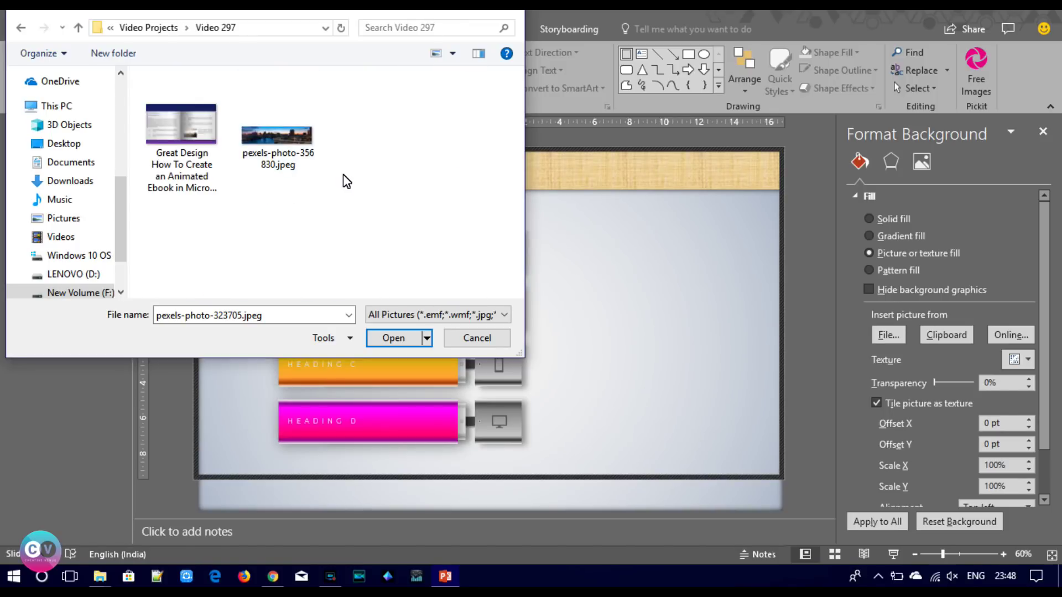
pyautogui.press('BackSpace')
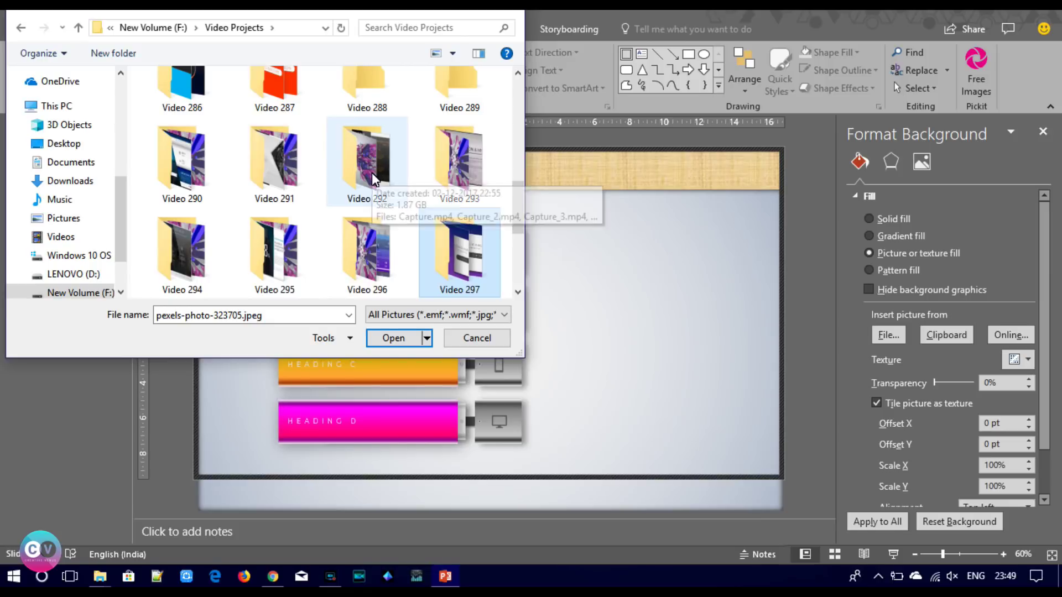
pyautogui.click(370, 249)
pyautogui.doubleClick(369, 249)
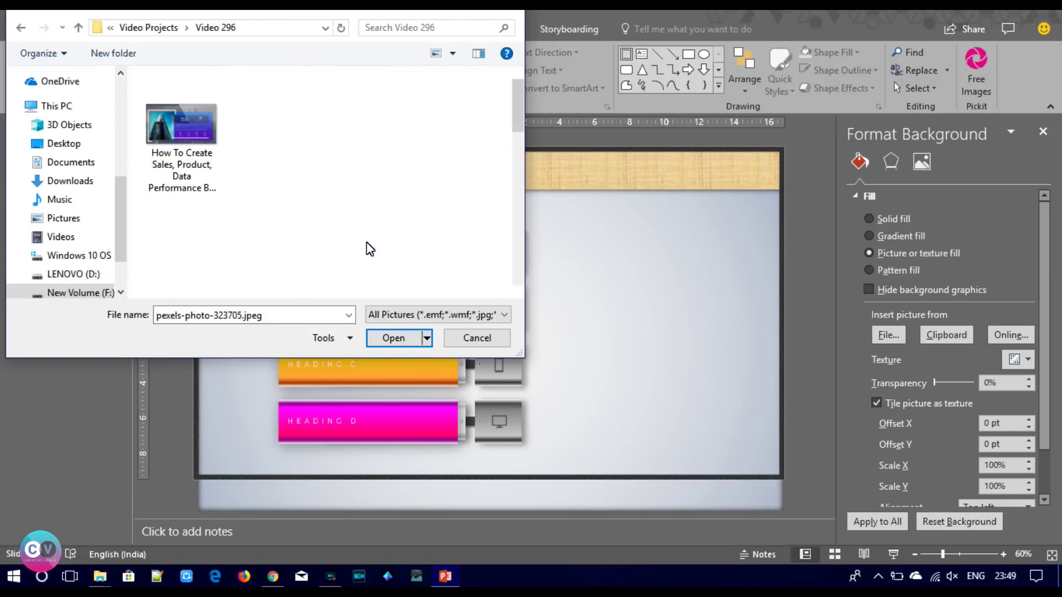
pyautogui.press('BackSpace')
# Insert pexels-photo-313032.jpeg from the Video 295 folder as the slide background.
pyautogui.doubleClick(303, 251)
pyautogui.click(295, 245)
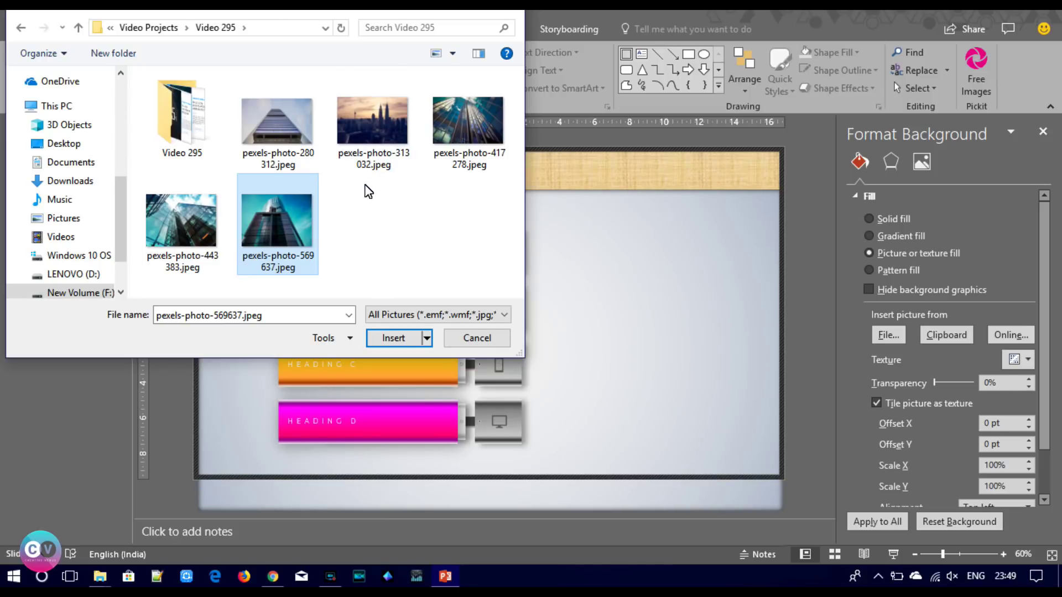
pyautogui.click(374, 128)
pyautogui.click(400, 343)
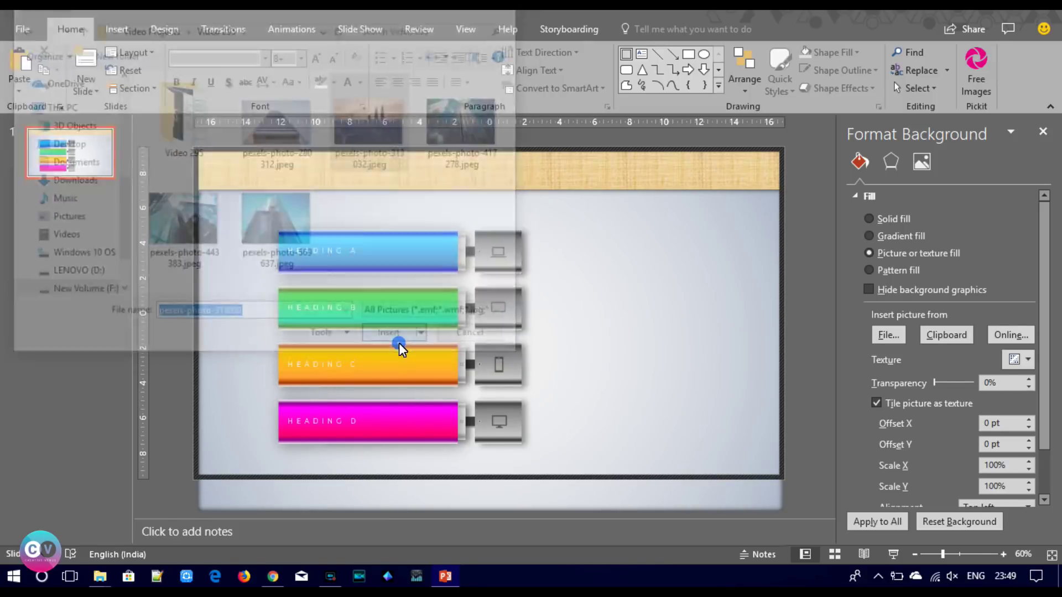
pyautogui.moveTo(600, 240); pyautogui.dragTo(608, 242)
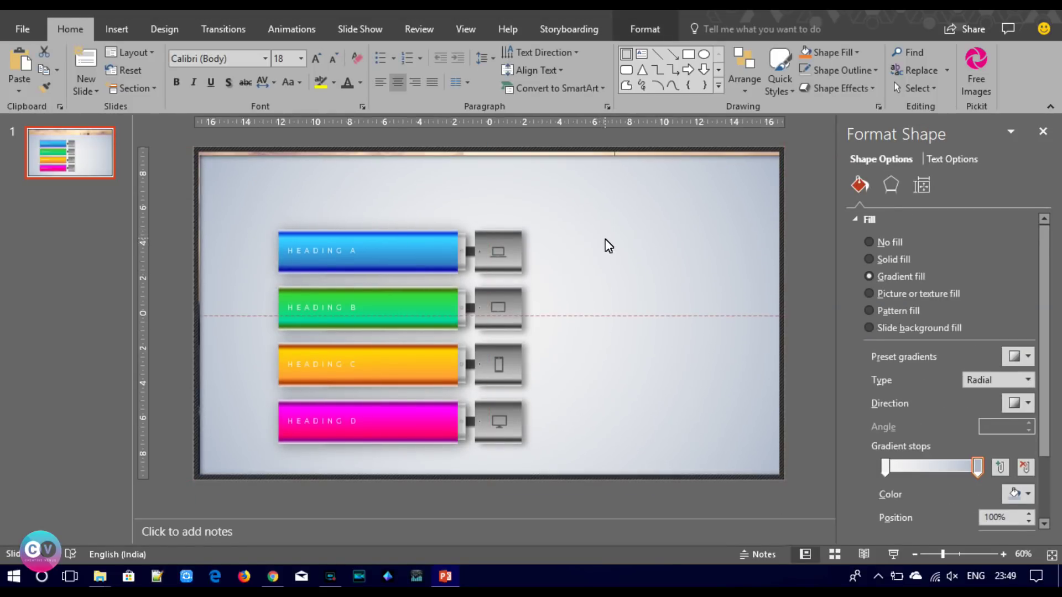
# Center the full-slide gradient overlay vertically on the slide with Align Middle.
pyautogui.click(607, 242)
pyautogui.click(648, 29)
pyautogui.click(797, 52)
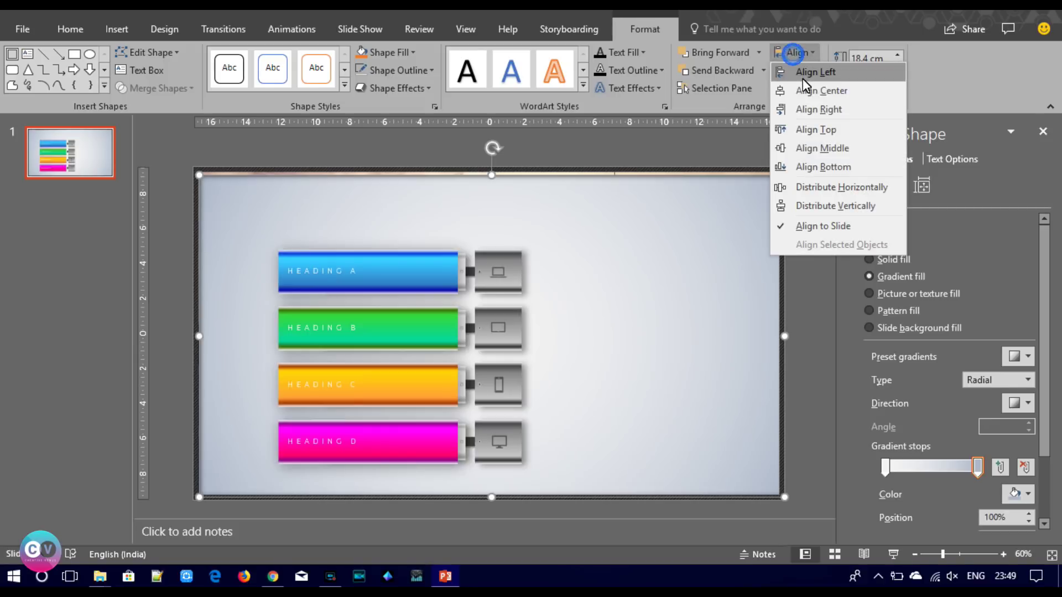
pyautogui.click(805, 91)
pyautogui.click(796, 52)
pyautogui.click(826, 147)
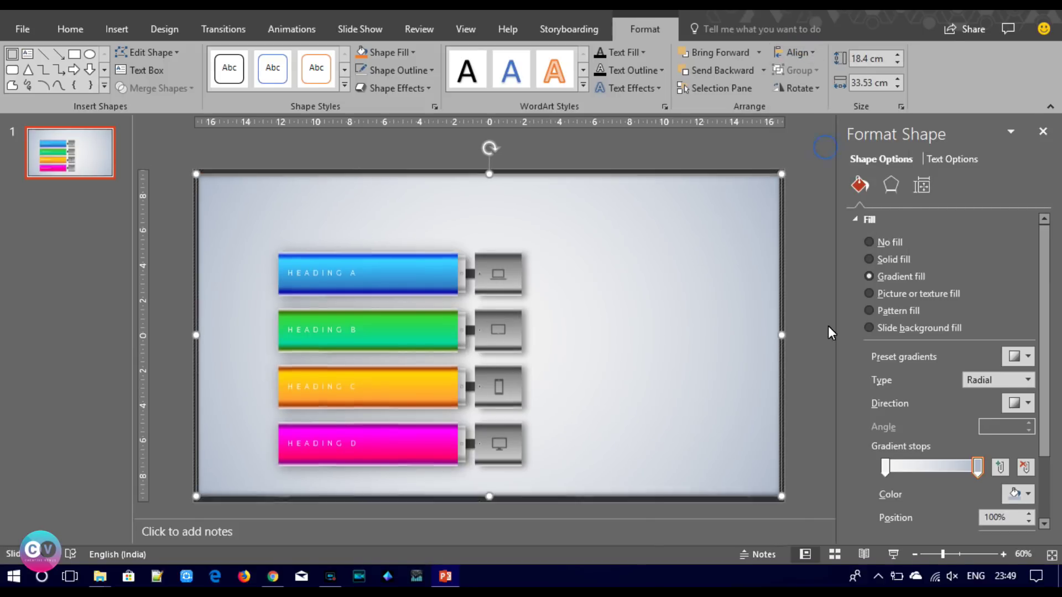
# Set the overlay's gradient stops to about 30% and 15% transparency.
pyautogui.moveTo(1047, 357); pyautogui.dragTo(1047, 417)
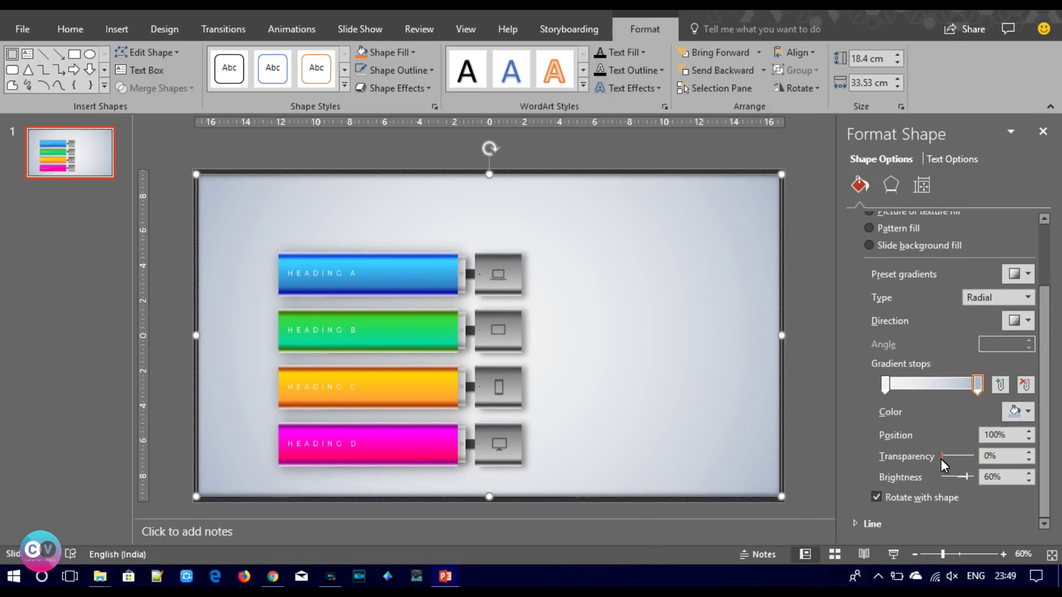
pyautogui.moveTo(941, 458); pyautogui.dragTo(951, 458)
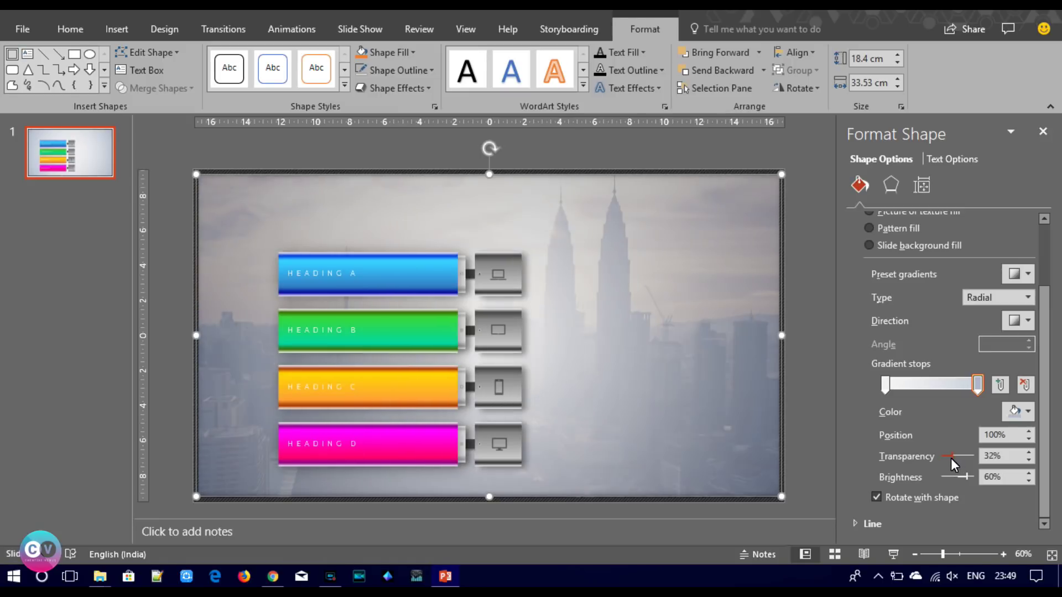
pyautogui.click(882, 390)
pyautogui.moveTo(948, 458); pyautogui.dragTo(947, 459)
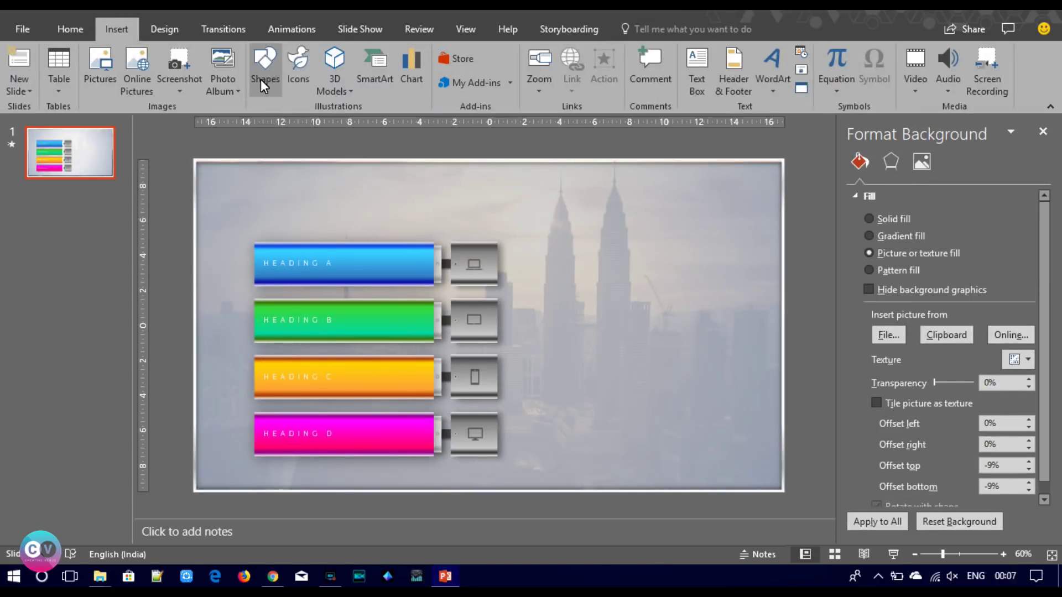
pyautogui.click(265, 66)
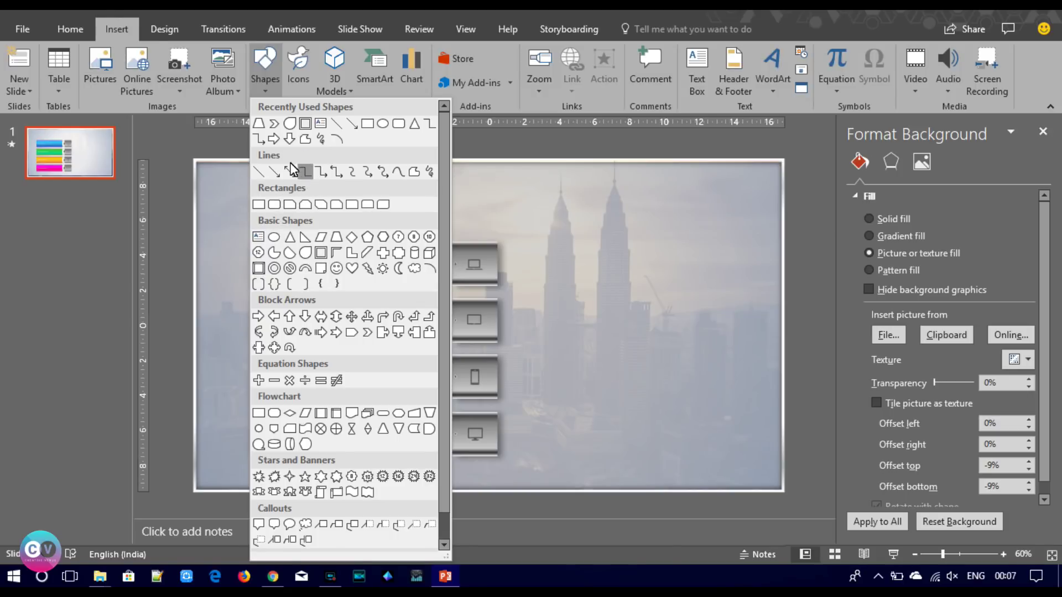
# Draw a tall frame shape along the left ends of the heading bars.
pyautogui.click(304, 122)
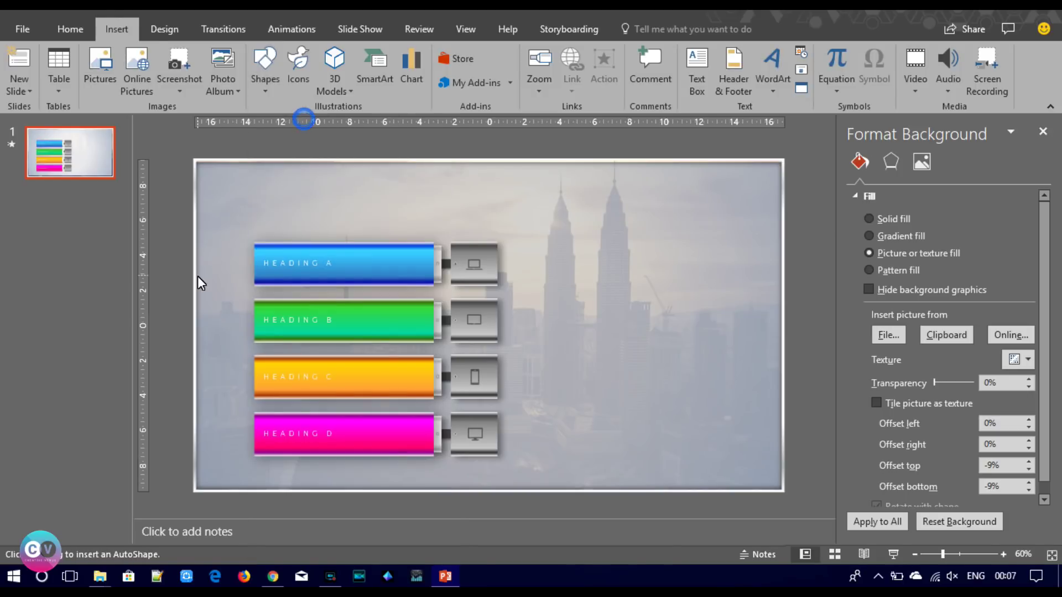
pyautogui.moveTo(197, 232); pyautogui.dragTo(253, 470)
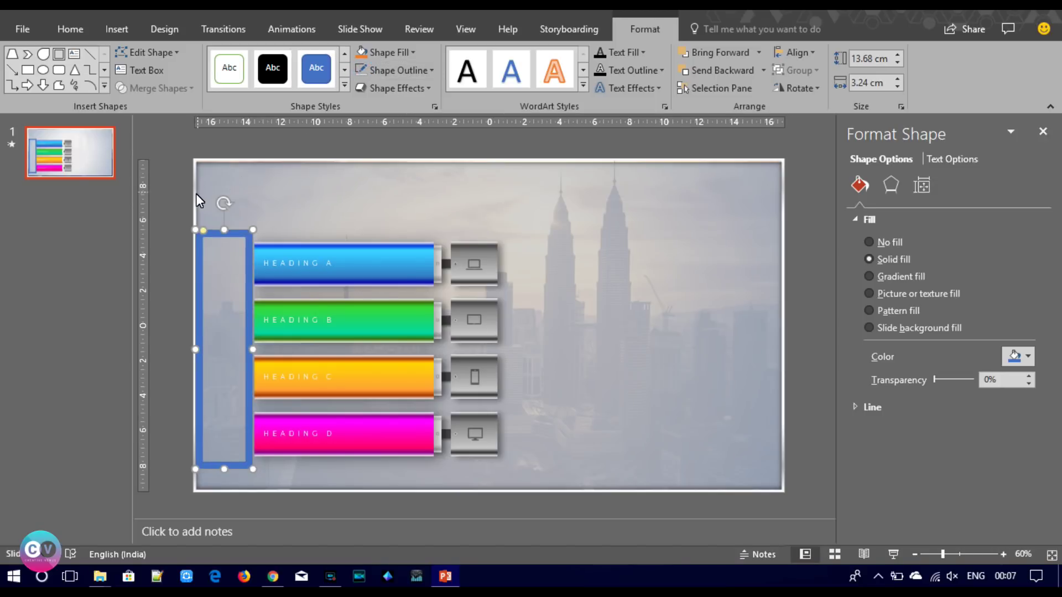
pyautogui.click(388, 52)
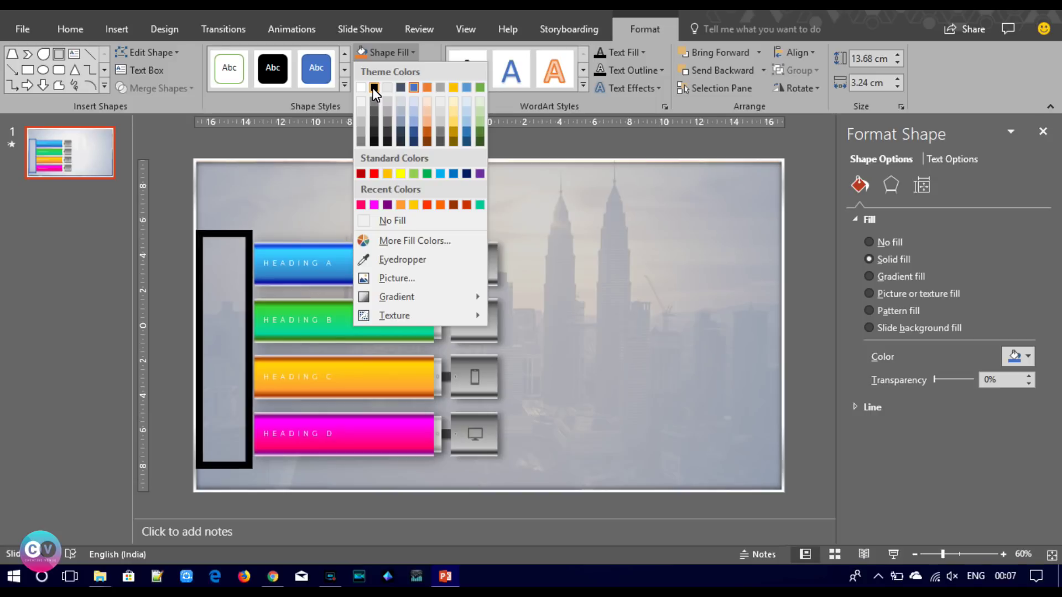
pyautogui.click(195, 196)
# Copy the overlay's silvery look onto the frame with Format Painter and thin its border.
pyautogui.click(194, 197)
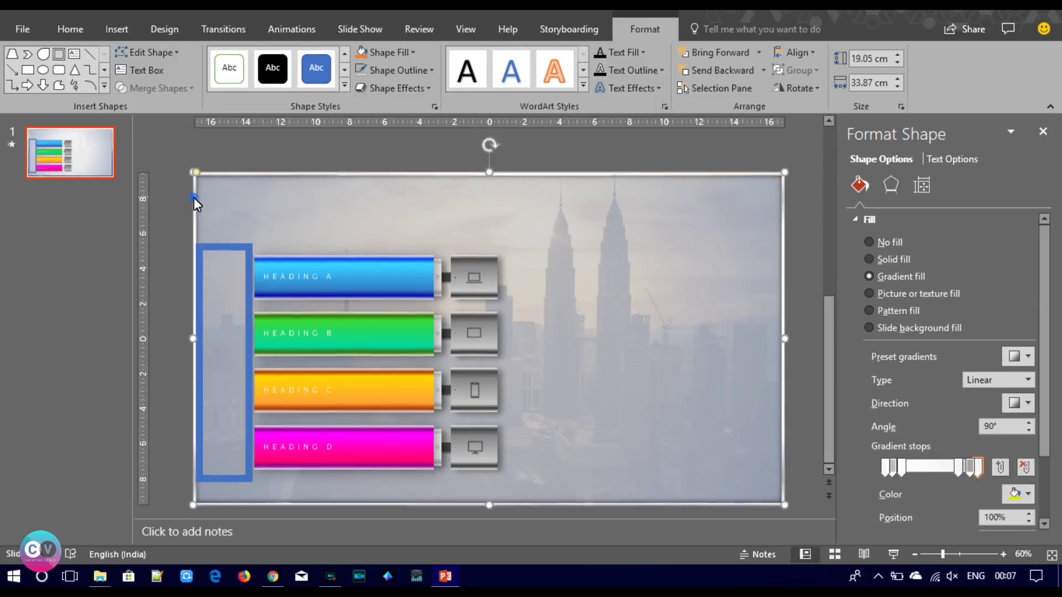
pyautogui.click(70, 30)
pyautogui.click(246, 262)
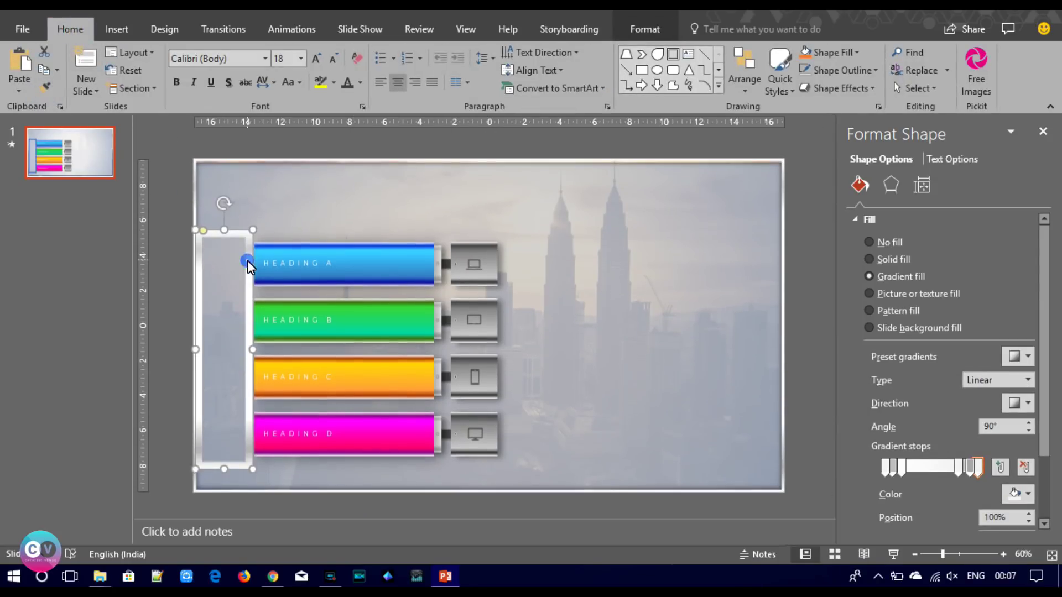
pyautogui.moveTo(203, 231); pyautogui.dragTo(200, 231)
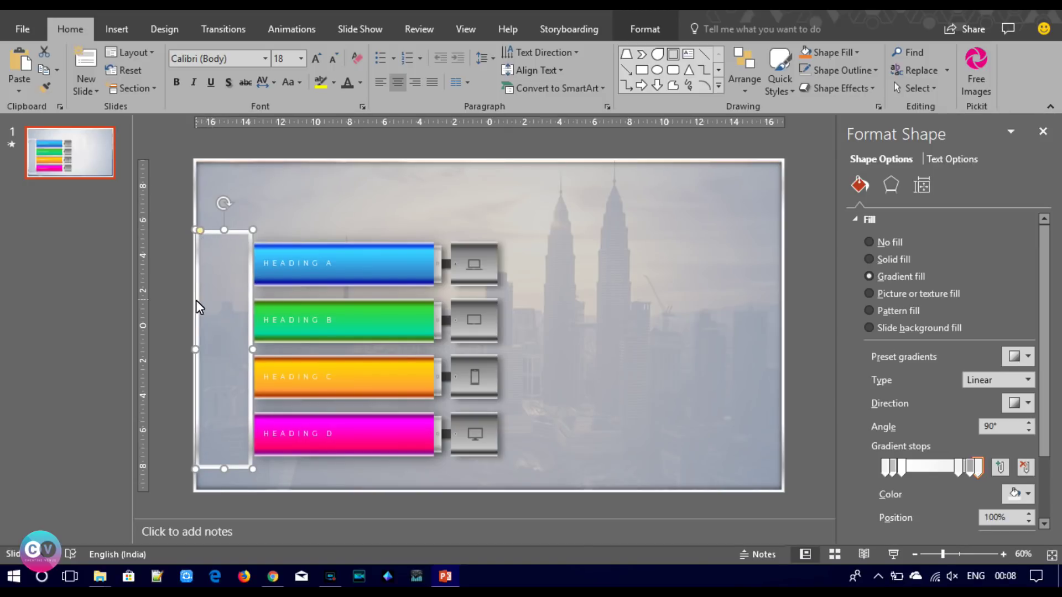
pyautogui.click(197, 357)
pyautogui.click(195, 354)
pyautogui.click(255, 352)
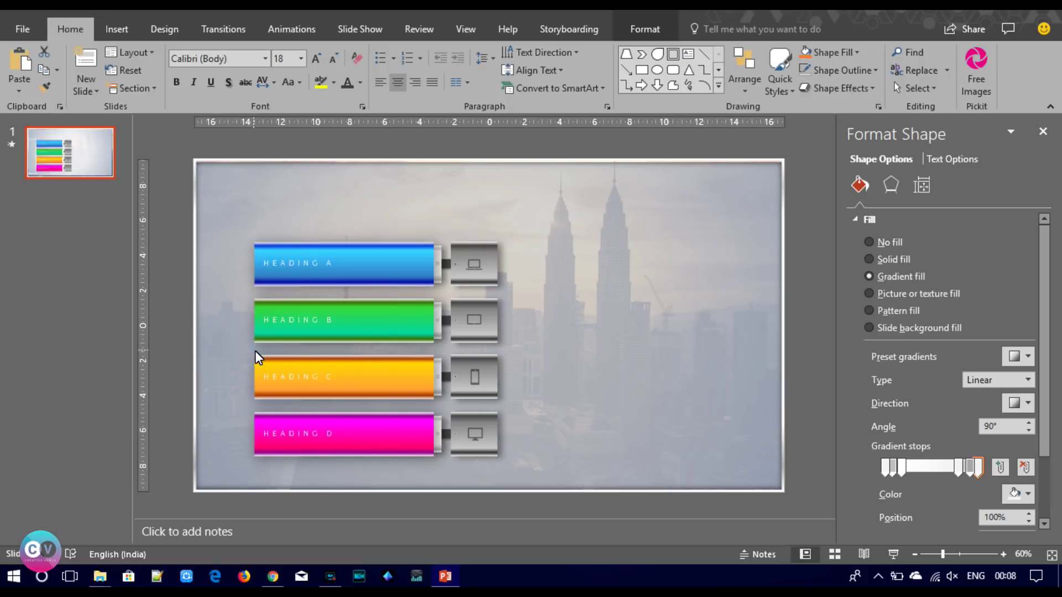
pyautogui.click(629, 36)
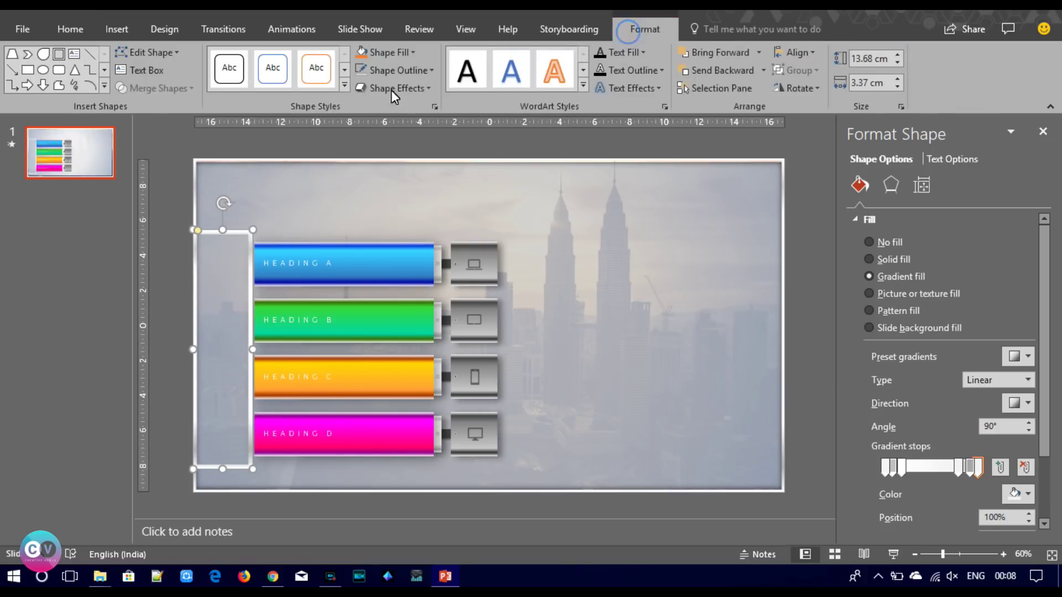
# Narrow the left frame to a 1.59 cm bar aligned beside the battery bars.
pyautogui.click(251, 350)
pyautogui.moveTo(251, 350); pyautogui.dragTo(257, 353)
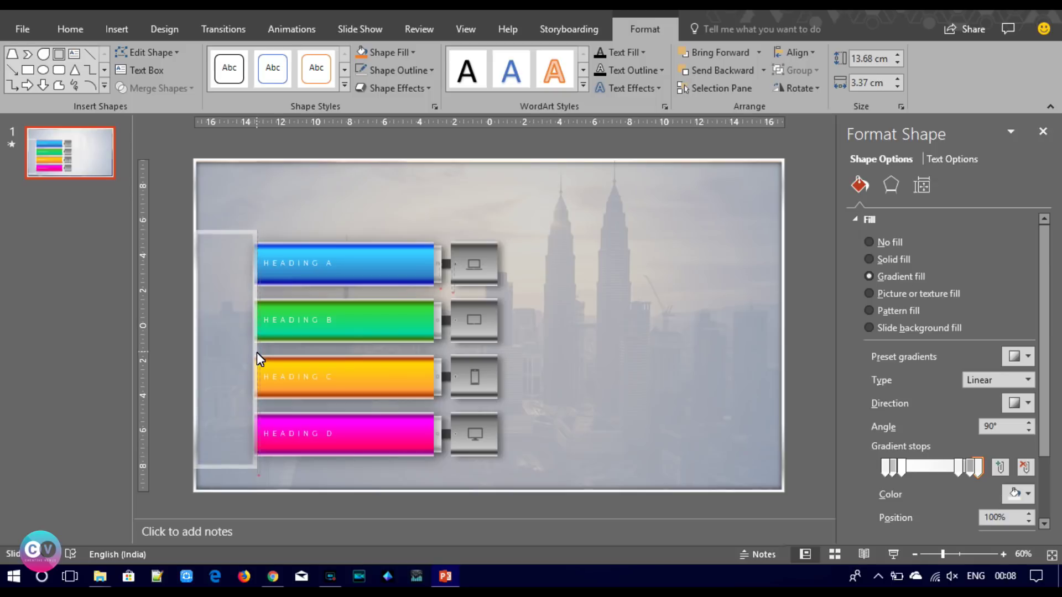
pyautogui.click(176, 359)
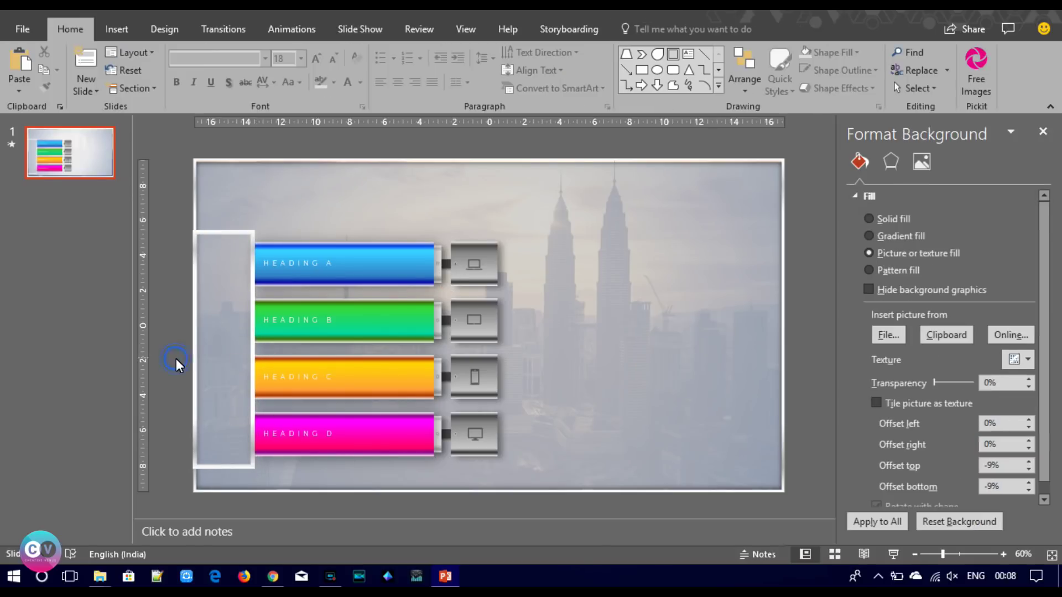
pyautogui.click(239, 233)
pyautogui.moveTo(192, 353); pyautogui.dragTo(194, 356)
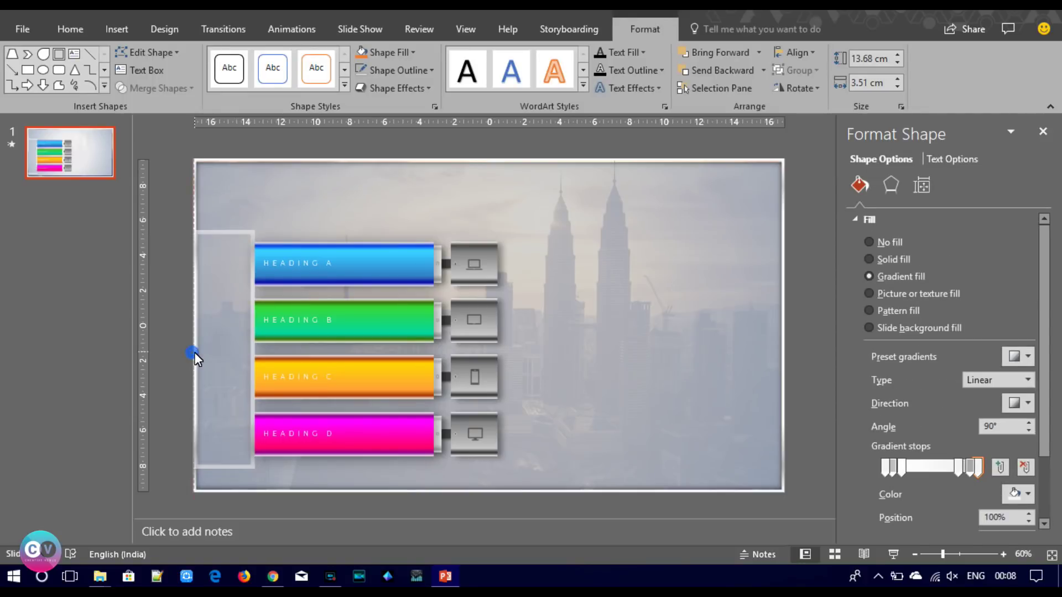
pyautogui.click(187, 353)
pyautogui.click(230, 233)
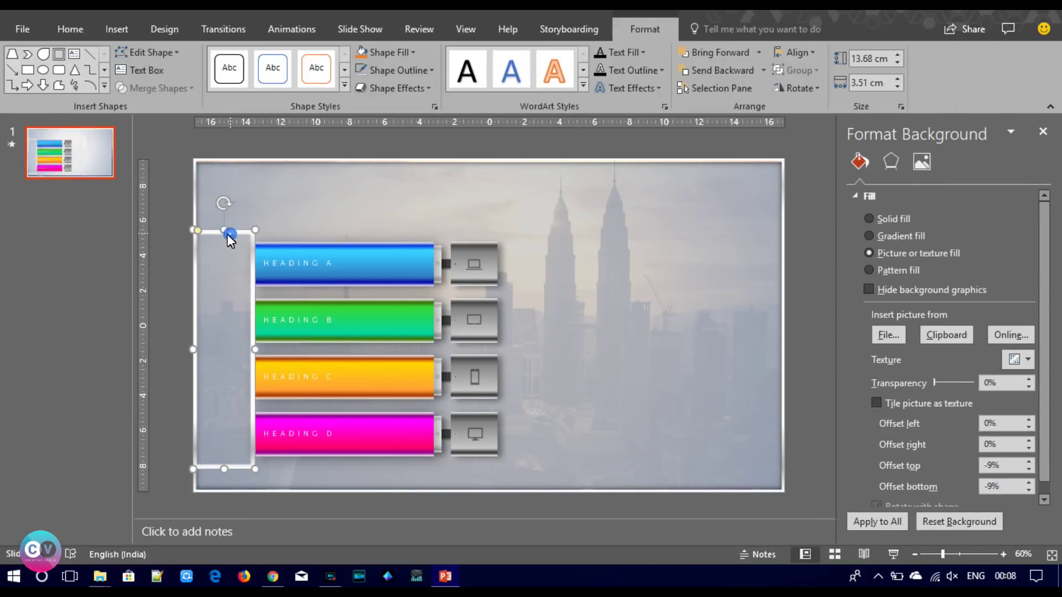
pyautogui.moveTo(193, 349); pyautogui.dragTo(227, 350)
pyautogui.moveTo(230, 231); pyautogui.dragTo(239, 237)
pyautogui.moveTo(234, 284); pyautogui.dragTo(234, 284)
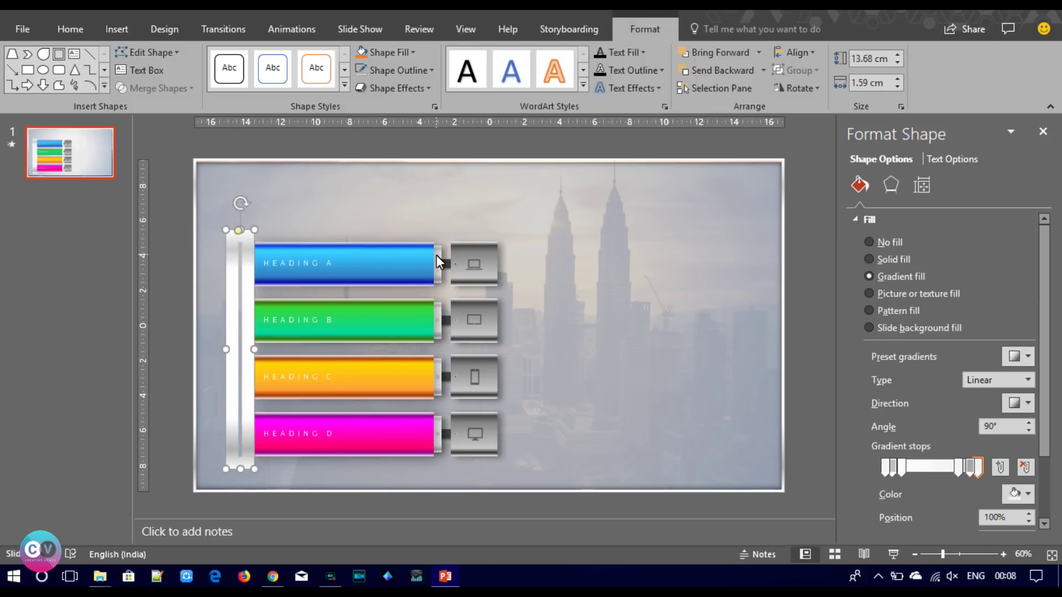
# Give the bar a preset shadow and soften its blur to 18 pt.
pyautogui.click(892, 186)
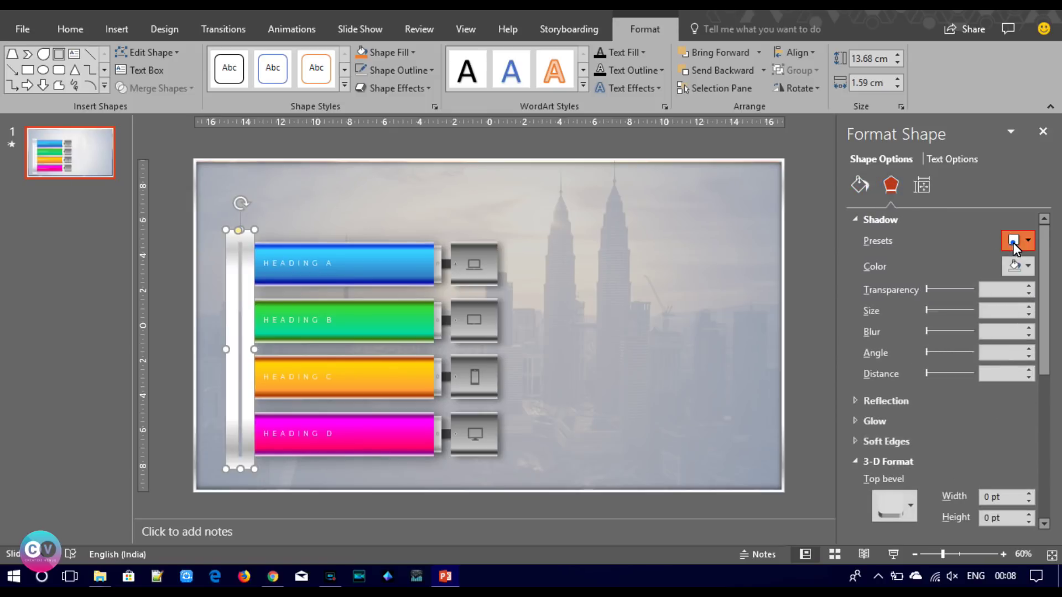
pyautogui.click(1018, 240)
pyautogui.click(932, 386)
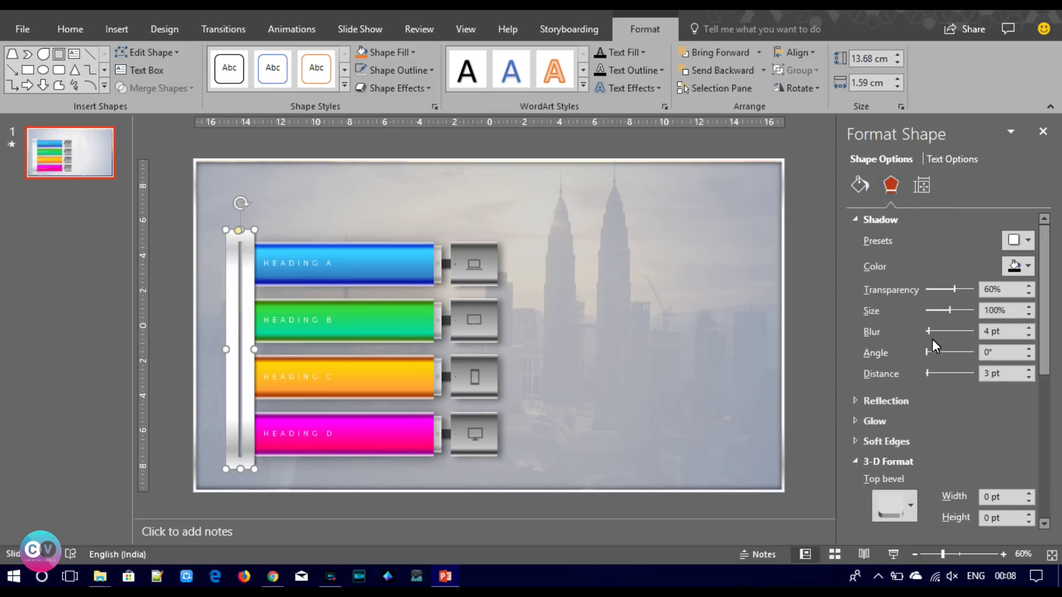
pyautogui.moveTo(927, 336); pyautogui.dragTo(934, 334)
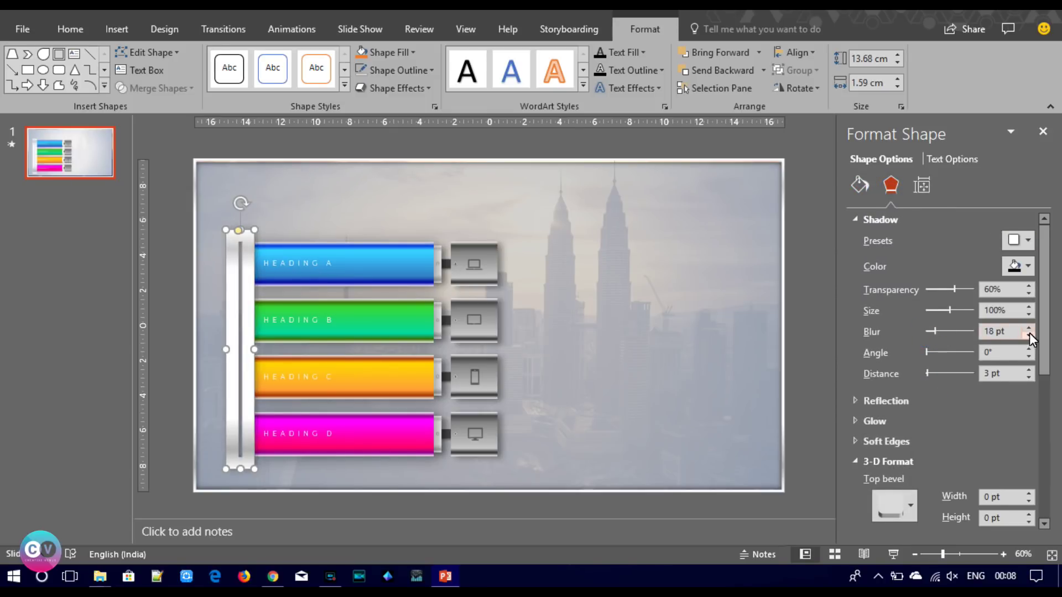
pyautogui.click(803, 354)
pyautogui.click(517, 403)
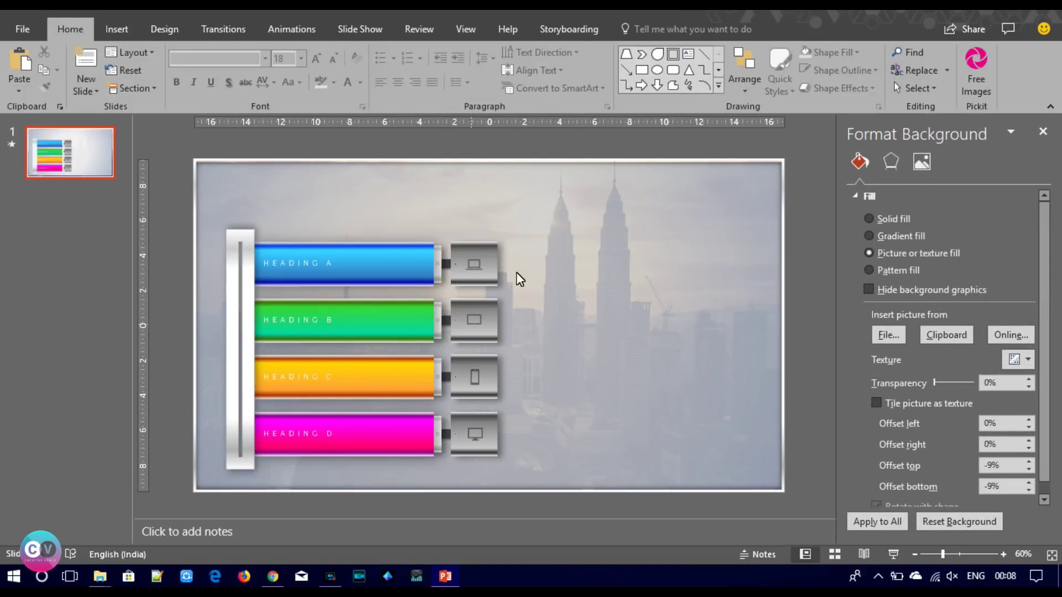
pyautogui.click(486, 280)
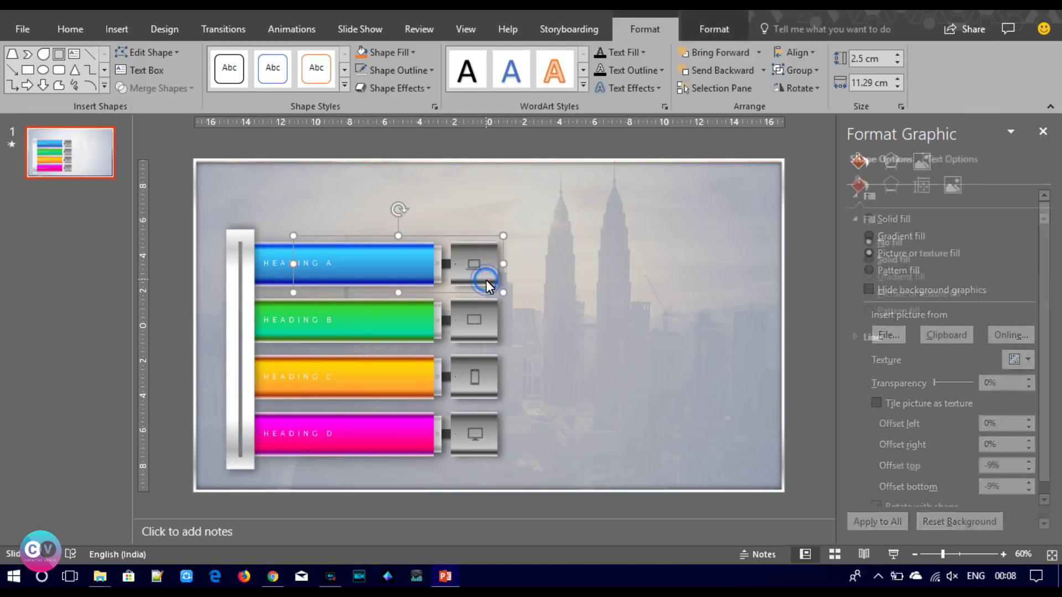
# Select the Heading A–D row graphics together and bring up the Add Animation effects list.
pyautogui.keyDown('shift'); pyautogui.click(477, 320); pyautogui.keyUp('shift')
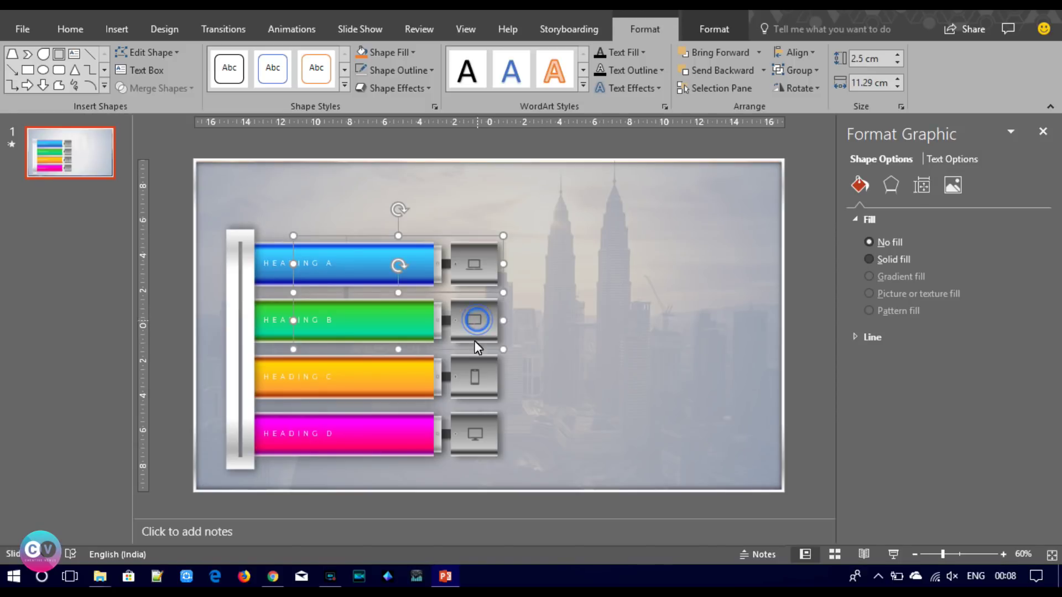
pyautogui.keyDown('shift'); pyautogui.click(474, 374); pyautogui.keyUp('shift')
pyautogui.keyDown('shift'); pyautogui.click(474, 427); pyautogui.keyUp('shift')
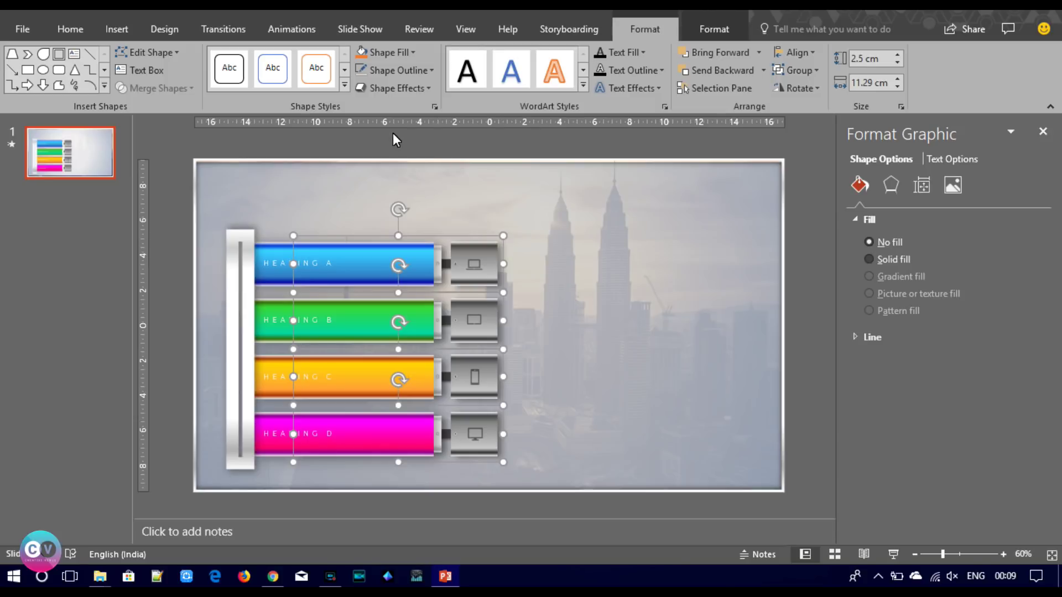
pyautogui.click(308, 29)
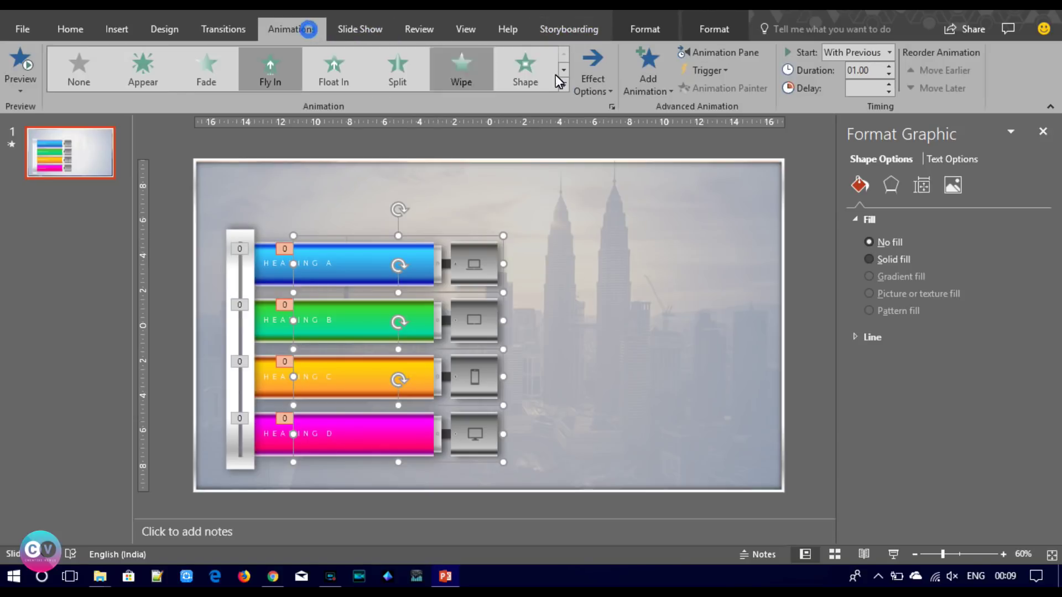
pyautogui.click(655, 91)
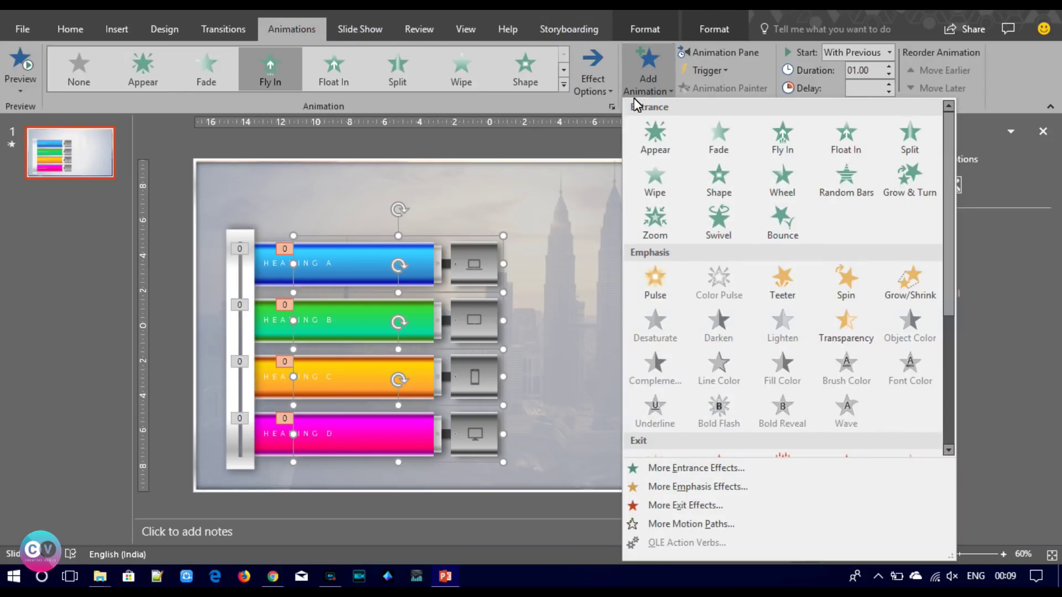
# Apply the Right line motion path from Lines_Curves to the four row graphics.
pyautogui.click(719, 524)
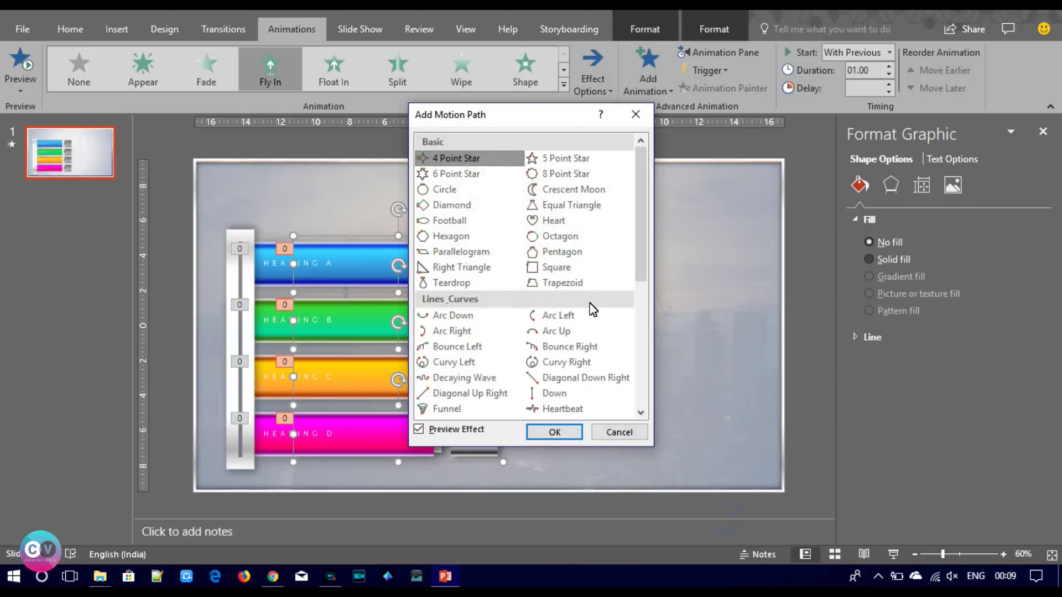
pyautogui.moveTo(527, 121); pyautogui.dragTo(185, 156)
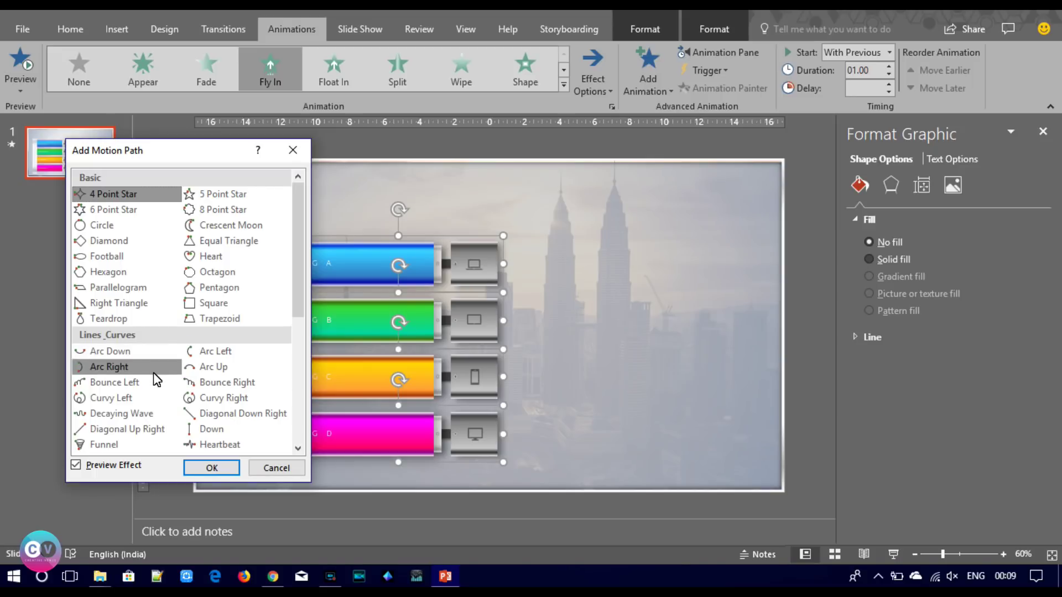
pyautogui.scroll(-3, 303, 359)
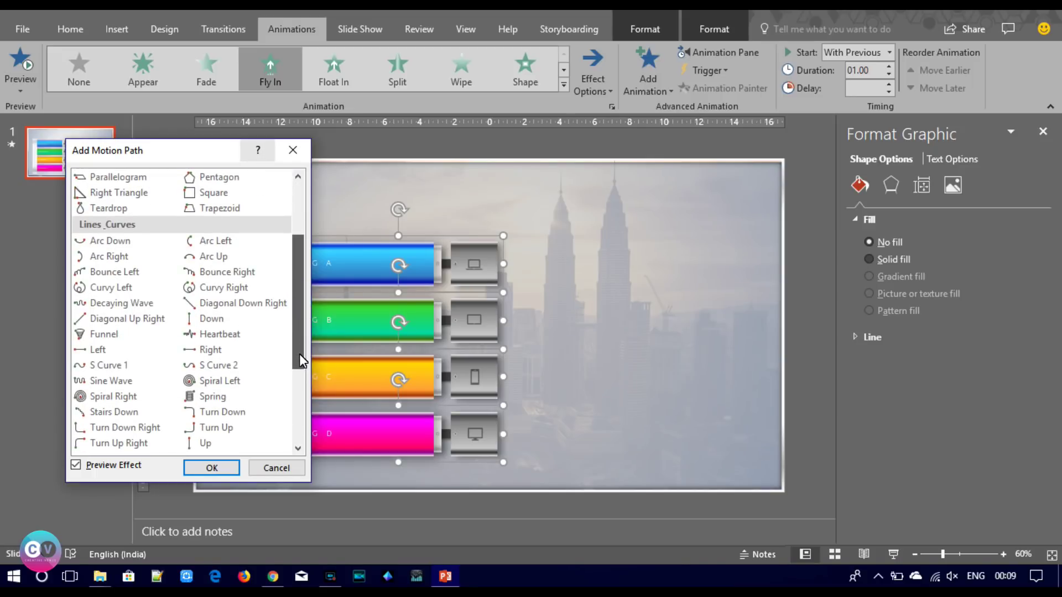
pyautogui.click(208, 354)
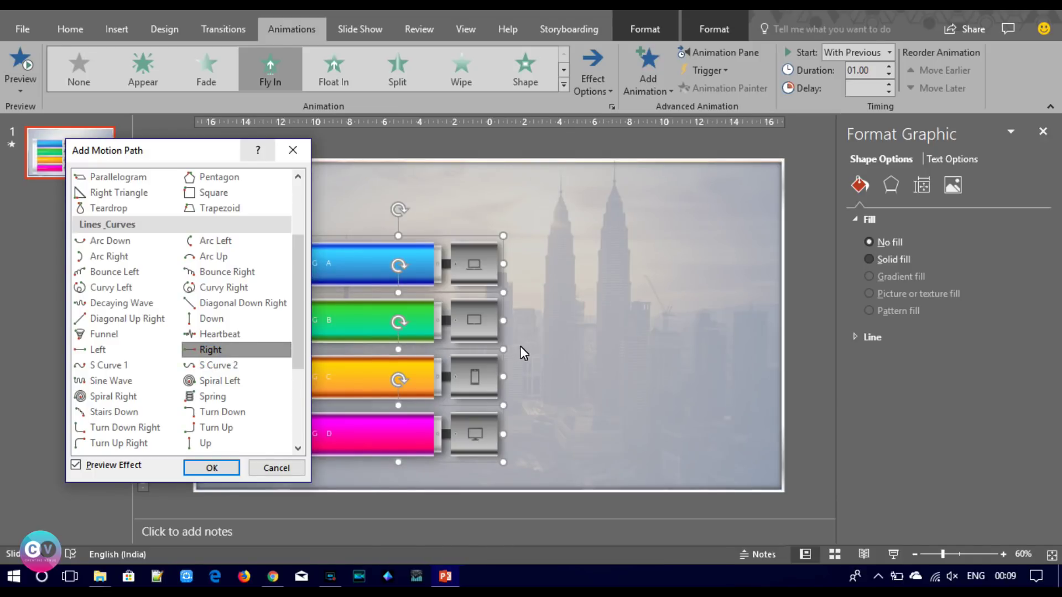
pyautogui.click(227, 466)
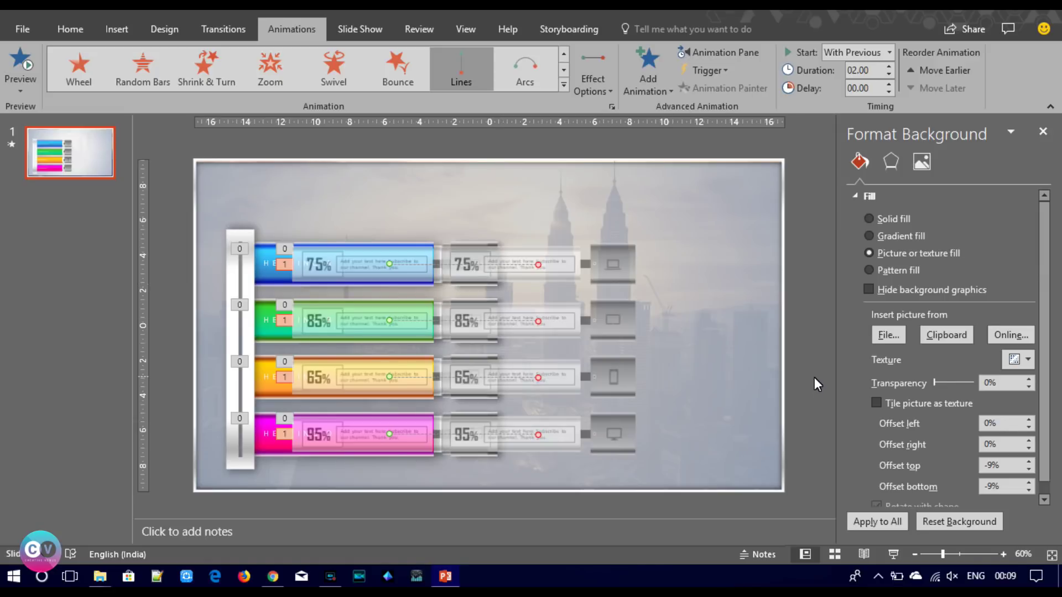
pyautogui.click(714, 54)
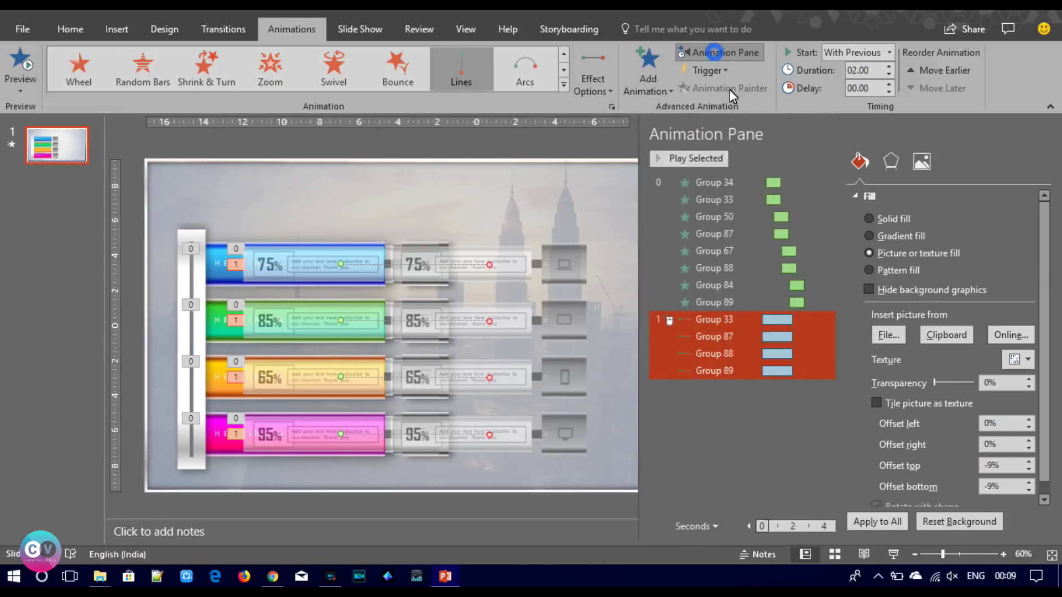
pyautogui.click(640, 158)
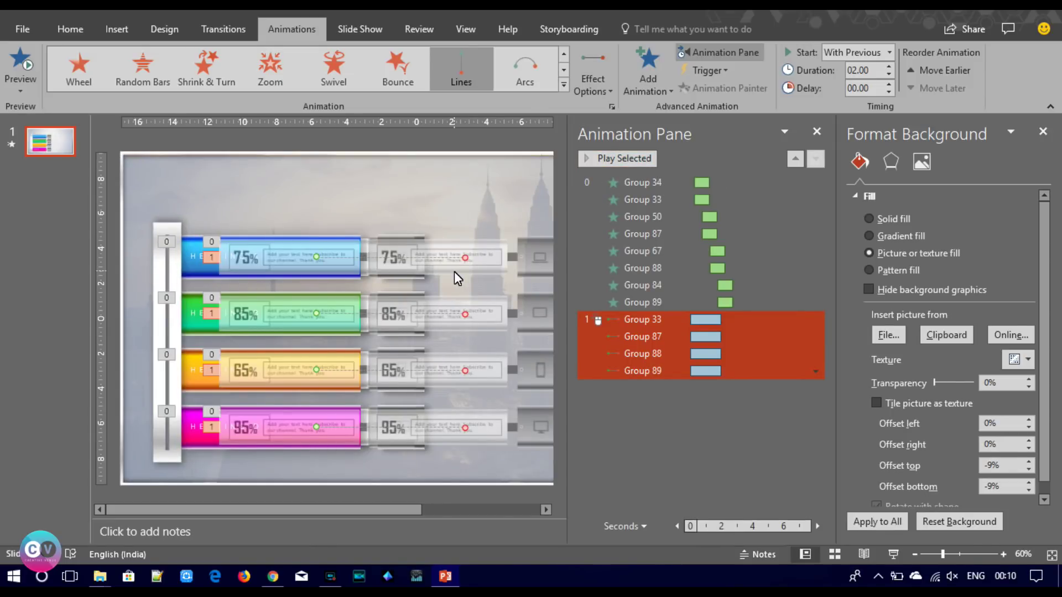
pyautogui.click(816, 131)
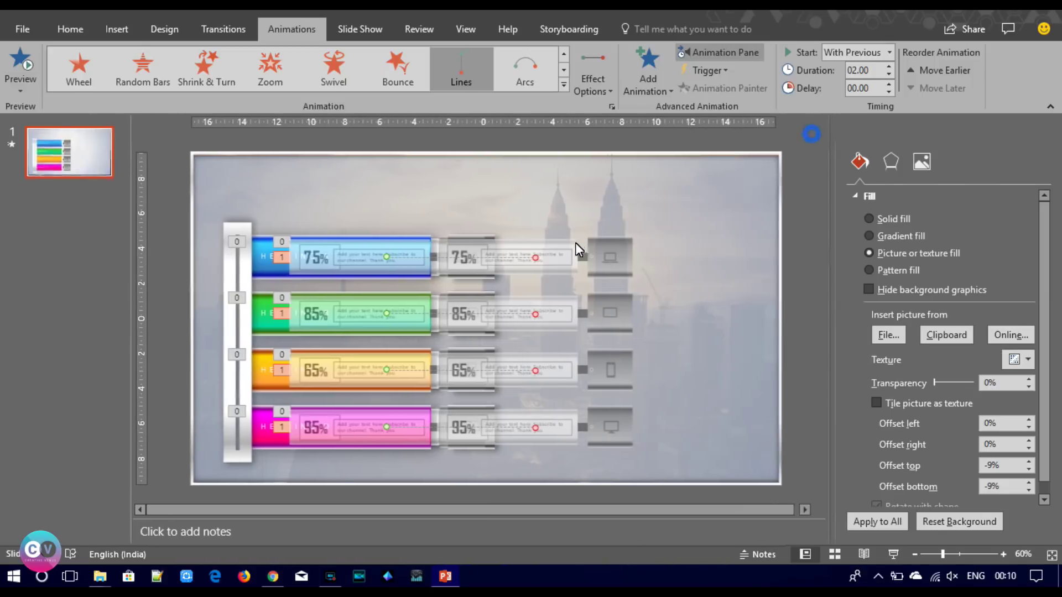
pyautogui.click(497, 262)
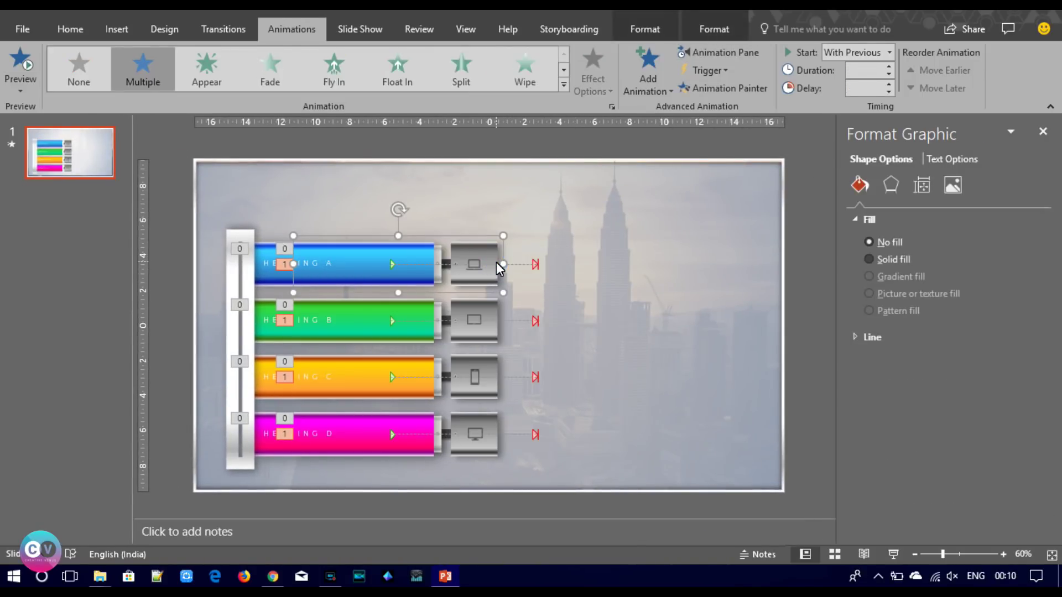
# Reselect the four row graphics, nudge them left and back, and inspect the blue bar's motion path.
pyautogui.keyDown('shift'); pyautogui.click(469, 326); pyautogui.keyUp('shift')
pyautogui.keyDown('shift'); pyautogui.click(471, 365); pyautogui.keyUp('shift')
pyautogui.keyDown('shift'); pyautogui.click(481, 419); pyautogui.keyUp('shift')
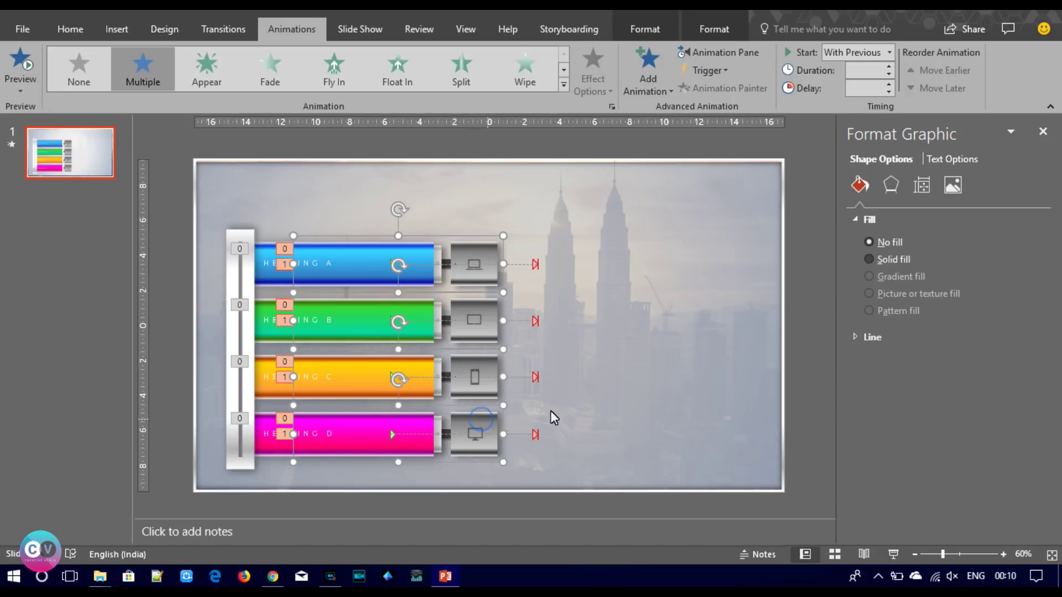
pyautogui.click(742, 58)
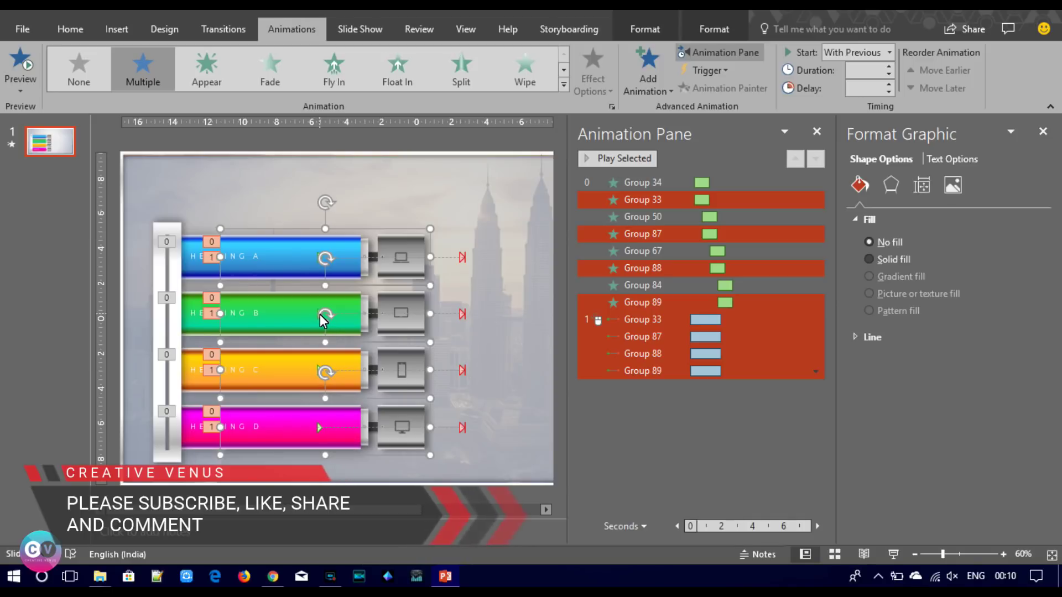
pyautogui.press('Left')
pyautogui.press('Right')
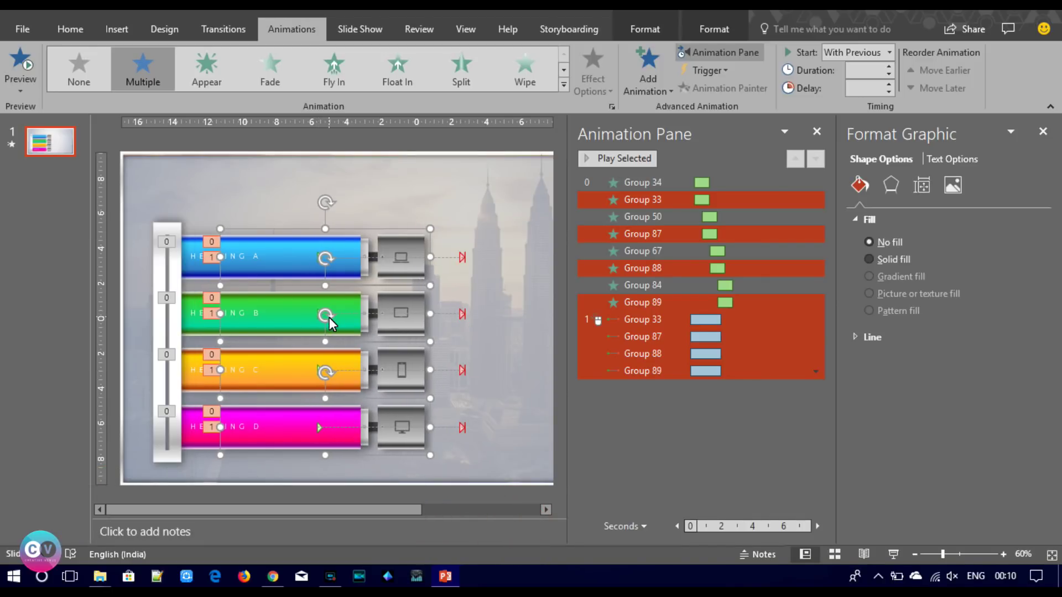
pyautogui.click(463, 258)
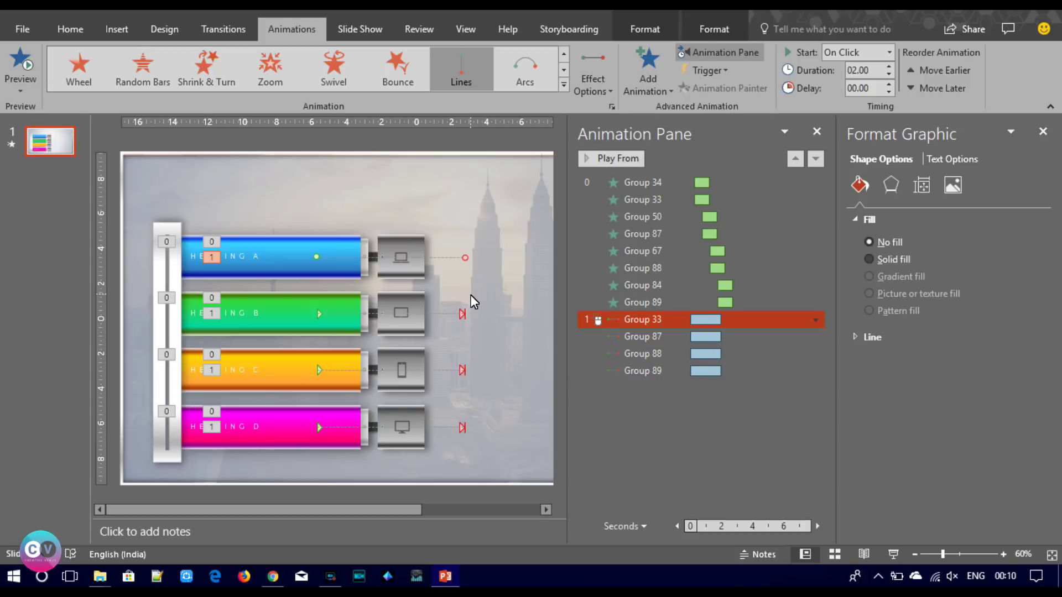
pyautogui.click(440, 325)
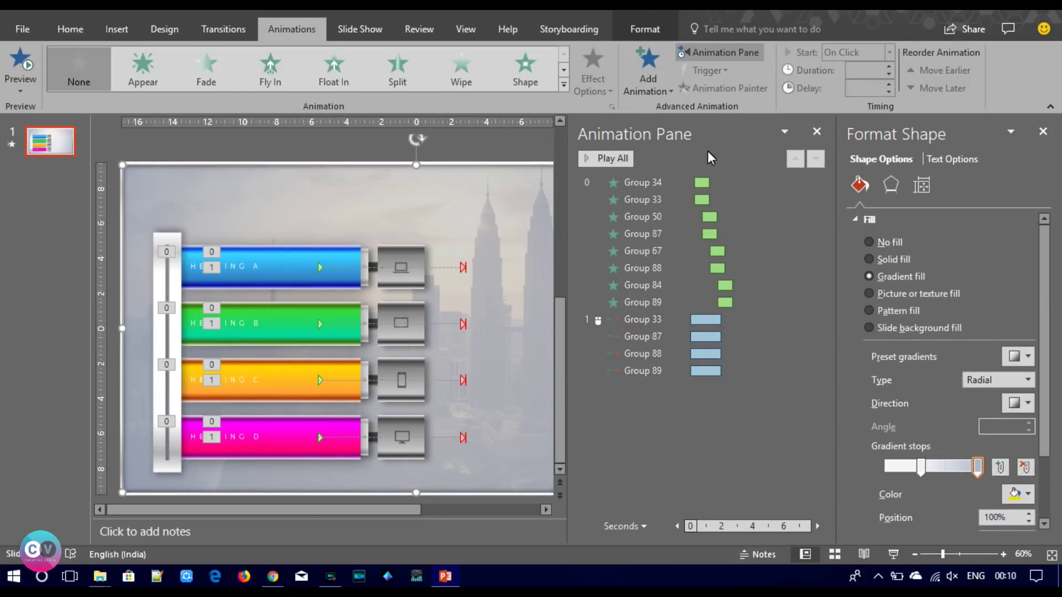
# Preview all animations, then try shortening the blue and green paths and undo it.
pyautogui.click(605, 159)
pyautogui.click(463, 268)
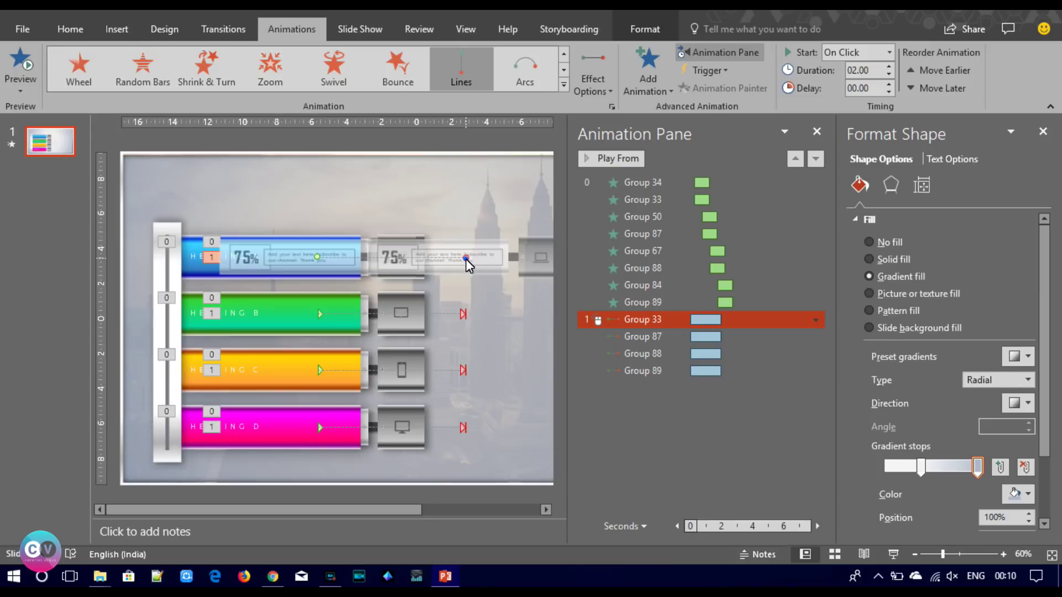
pyautogui.moveTo(467, 259); pyautogui.dragTo(457, 258)
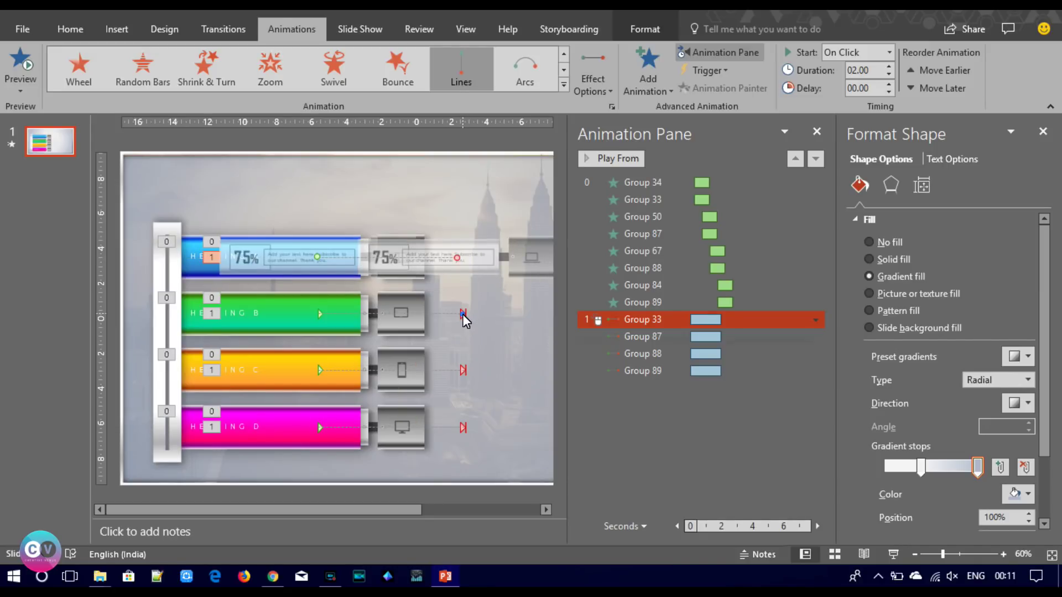
pyautogui.moveTo(463, 314); pyautogui.dragTo(456, 314)
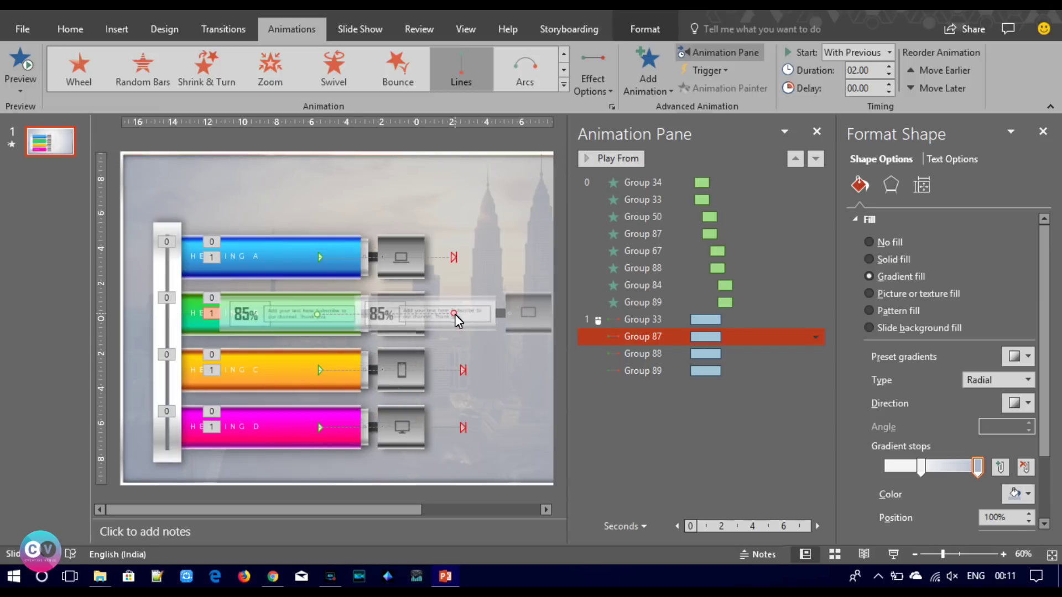
pyautogui.hotkey('ctrl', 'z')
pyautogui.hotkey('ctrl', 'z')
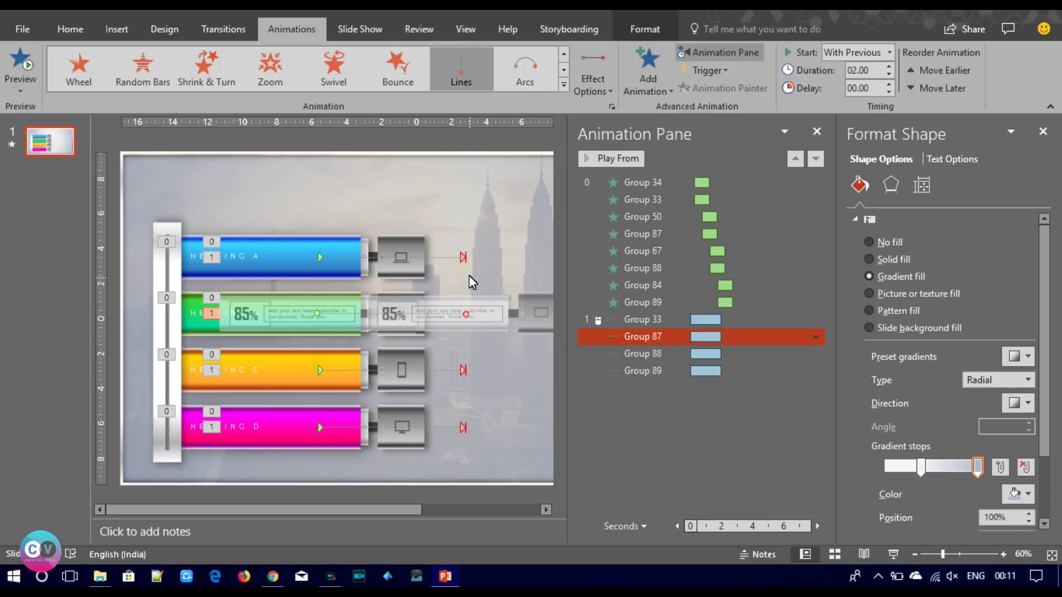
# Pull the green, blue and orange motion path end points slightly left.
pyautogui.click(464, 258)
pyautogui.click(463, 318)
pyautogui.moveTo(466, 314); pyautogui.dragTo(463, 315)
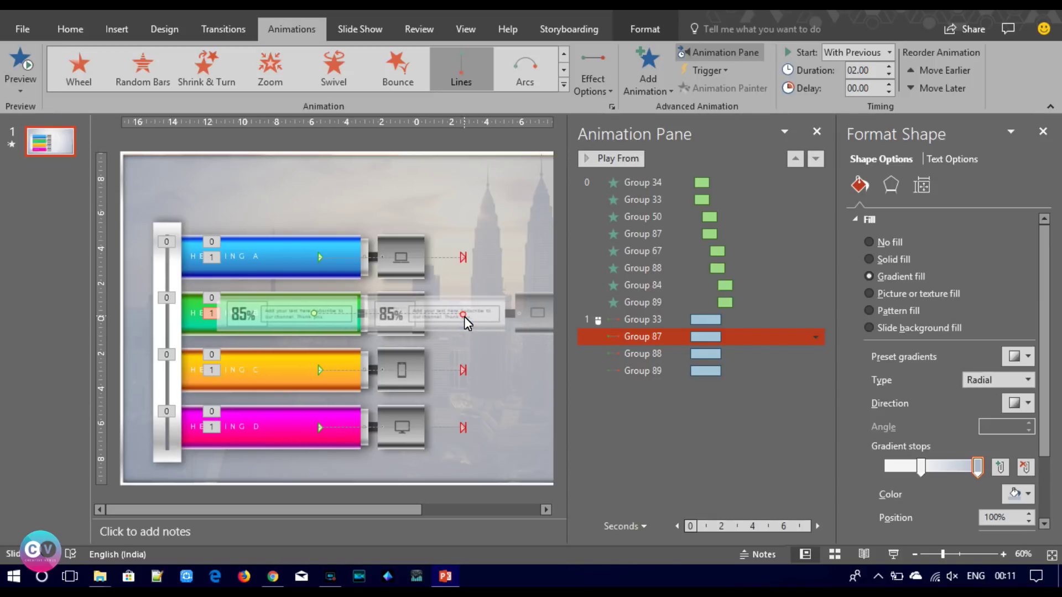
pyautogui.click(464, 259)
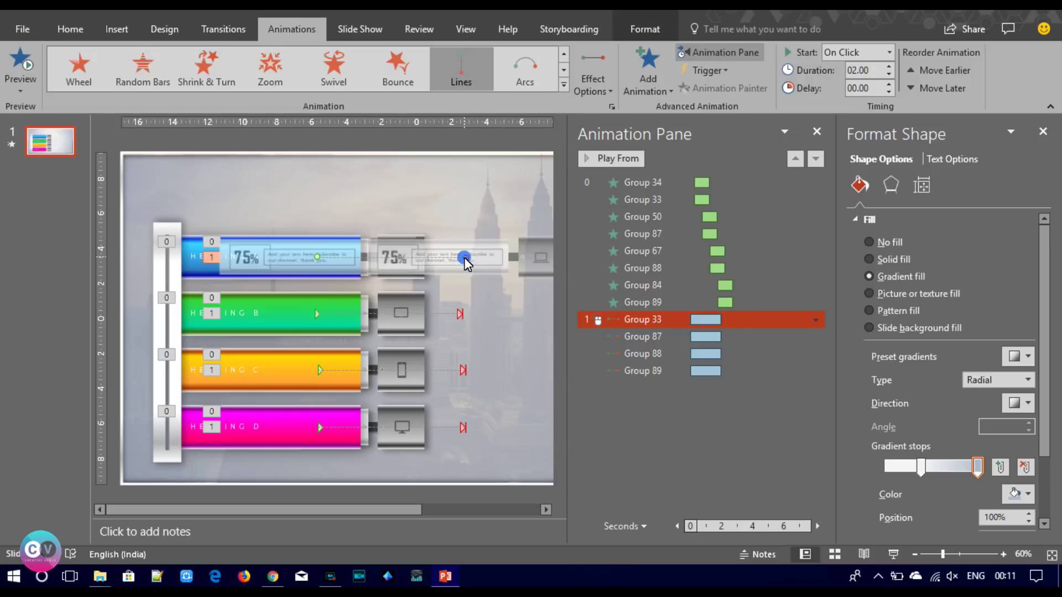
pyautogui.moveTo(465, 258); pyautogui.dragTo(462, 258)
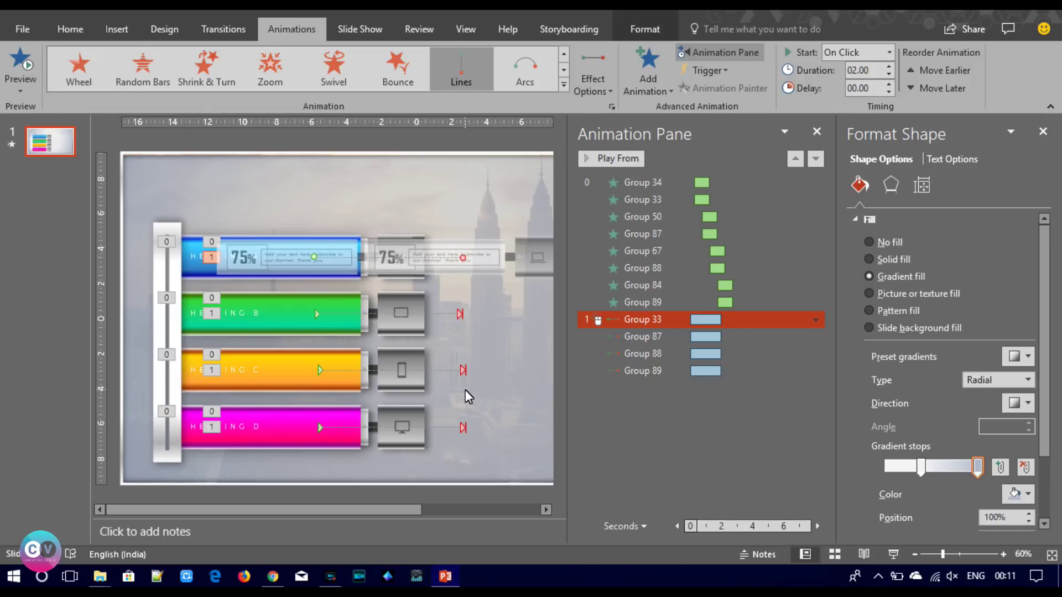
pyautogui.click(464, 371)
pyautogui.moveTo(463, 373); pyautogui.dragTo(461, 372)
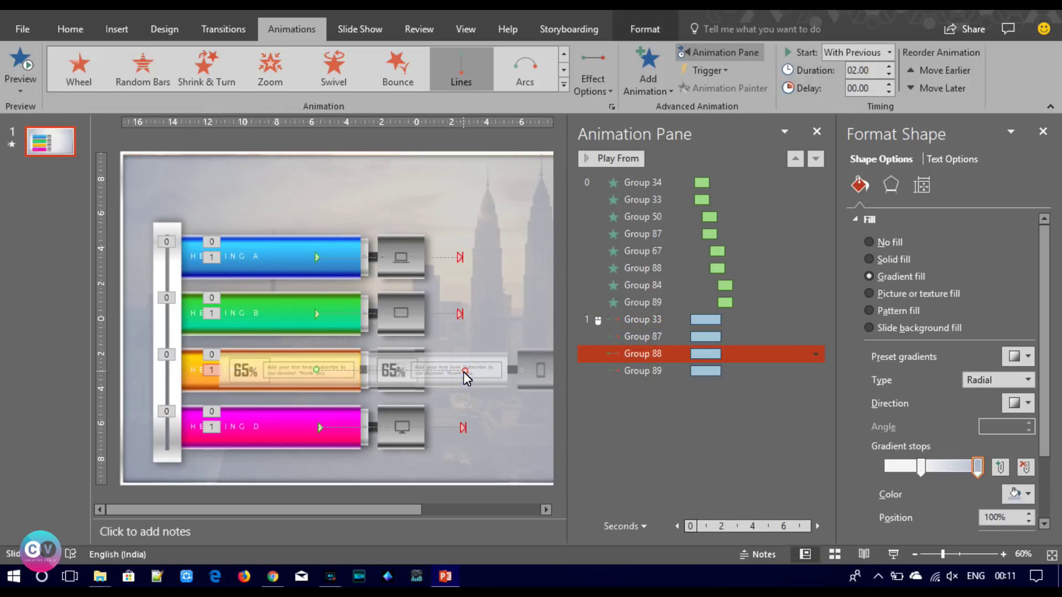
# Check the 75%, 85%, 65% and 95% panel paths and select all four panel animations.
pyautogui.click(463, 427)
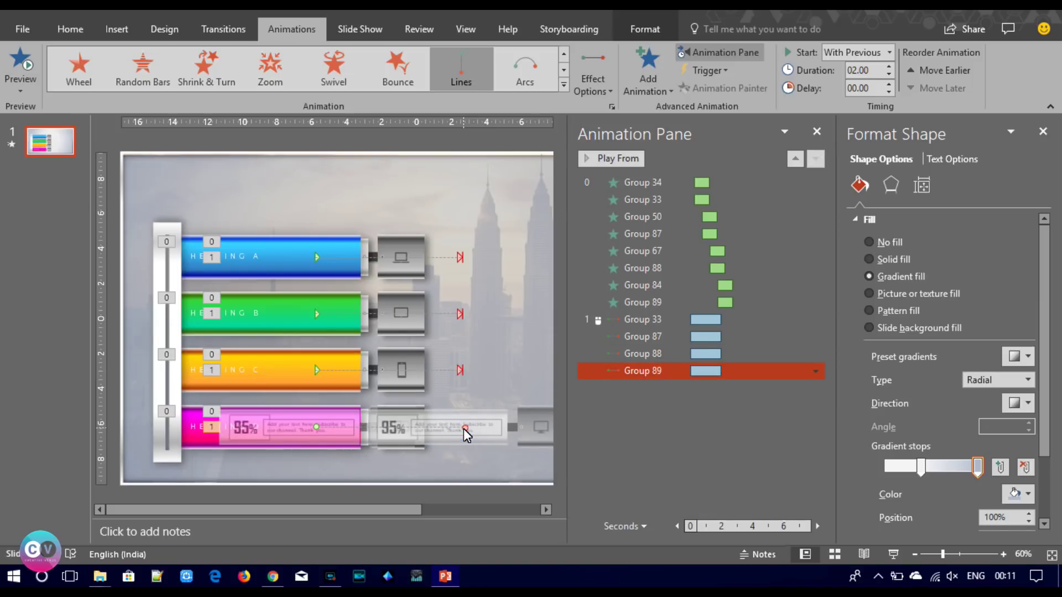
pyautogui.click(612, 159)
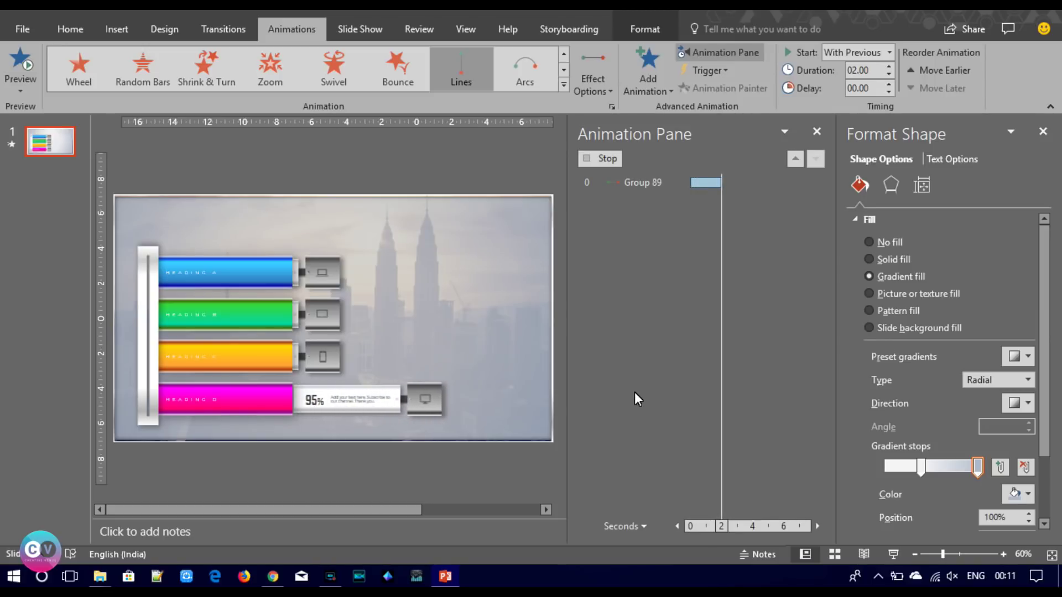
pyautogui.click(460, 258)
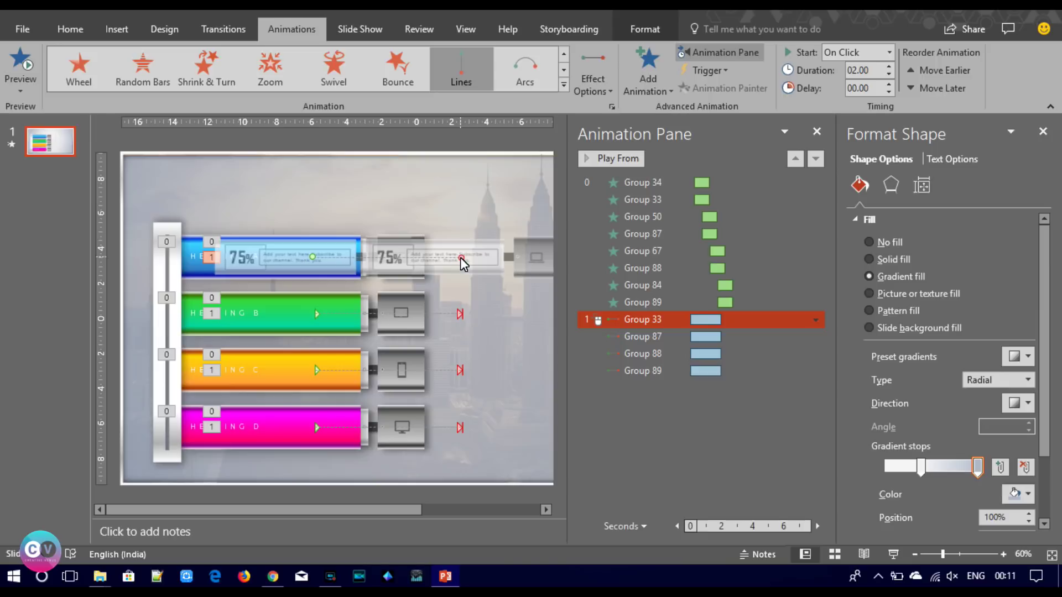
pyautogui.click(460, 315)
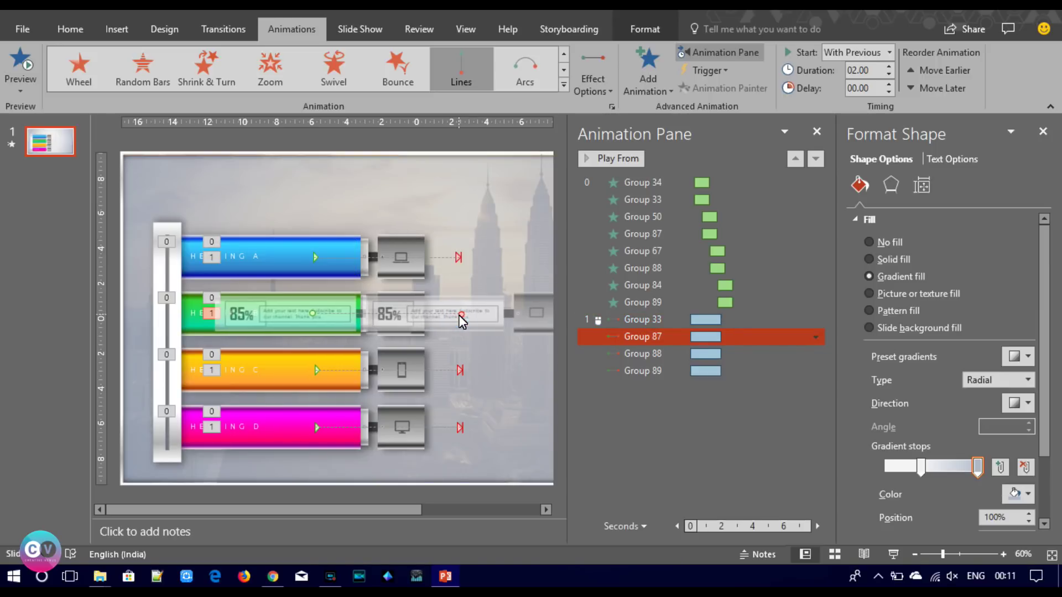
pyautogui.click(459, 369)
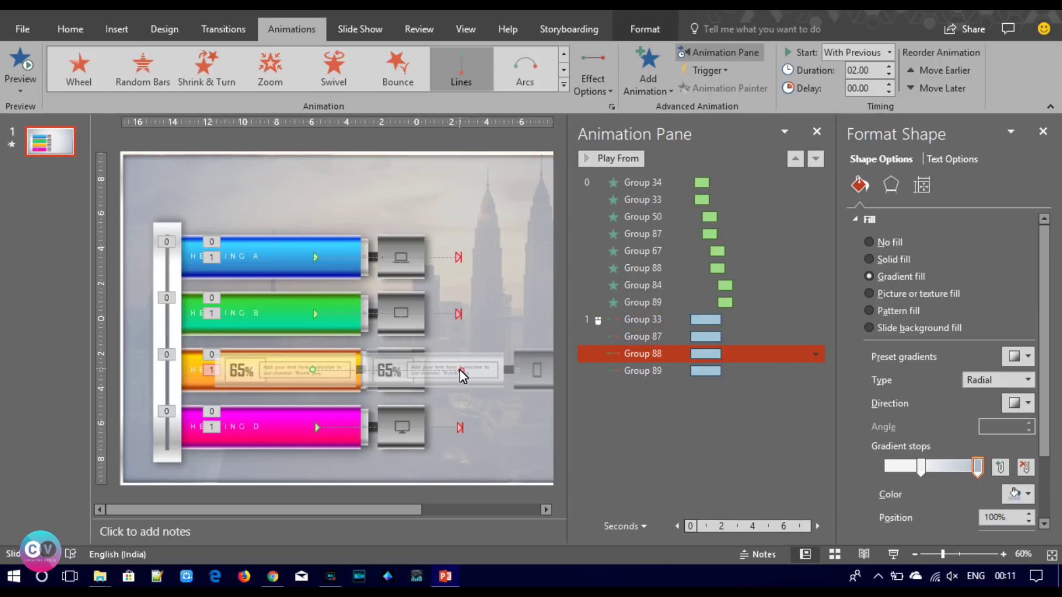
pyautogui.click(460, 426)
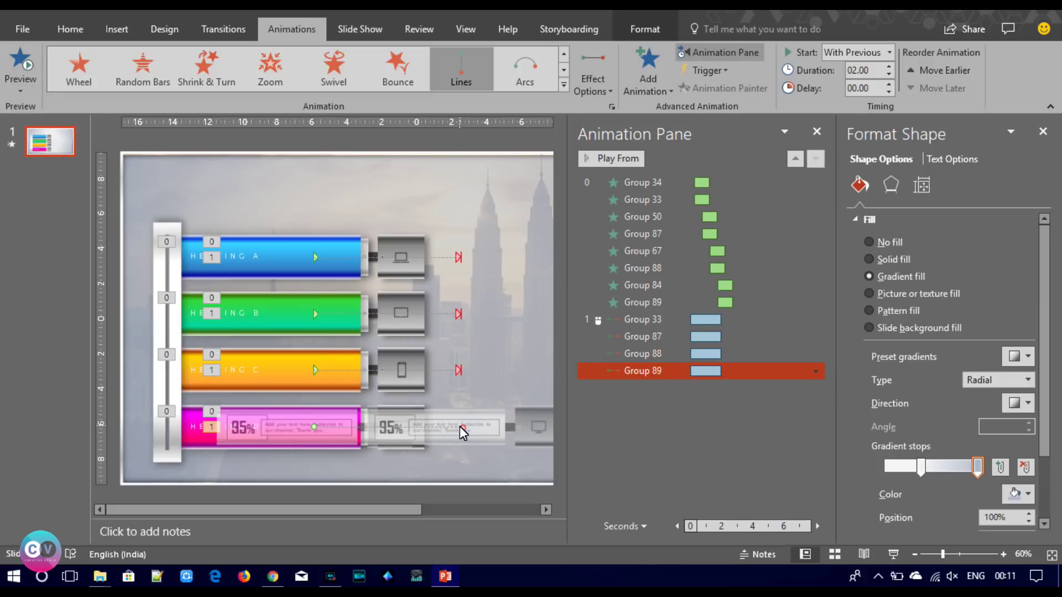
pyautogui.click(639, 320)
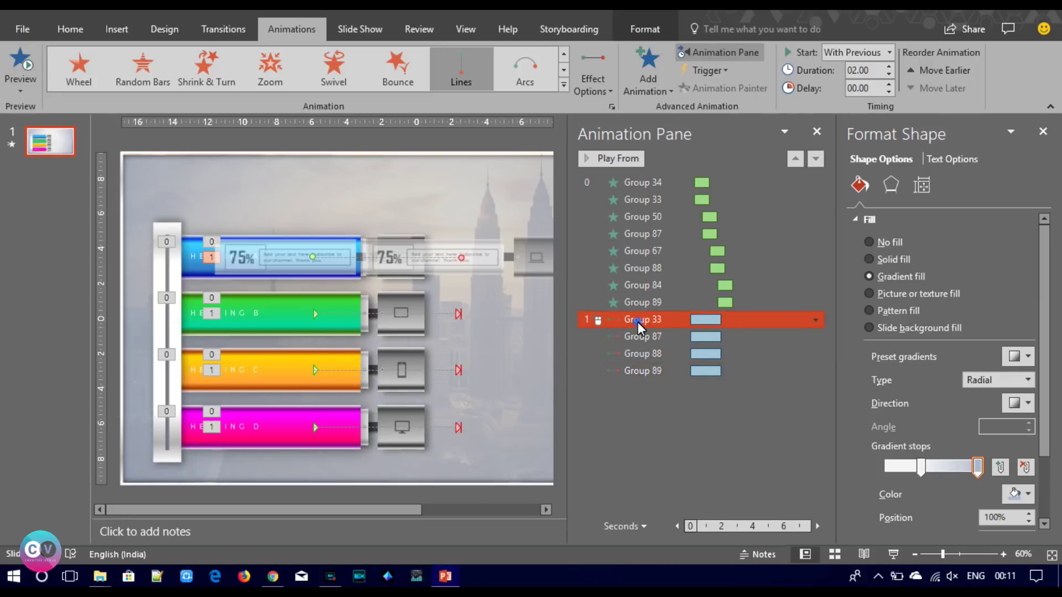
pyautogui.keyDown('shift'); pyautogui.click(640, 369); pyautogui.keyUp('shift')
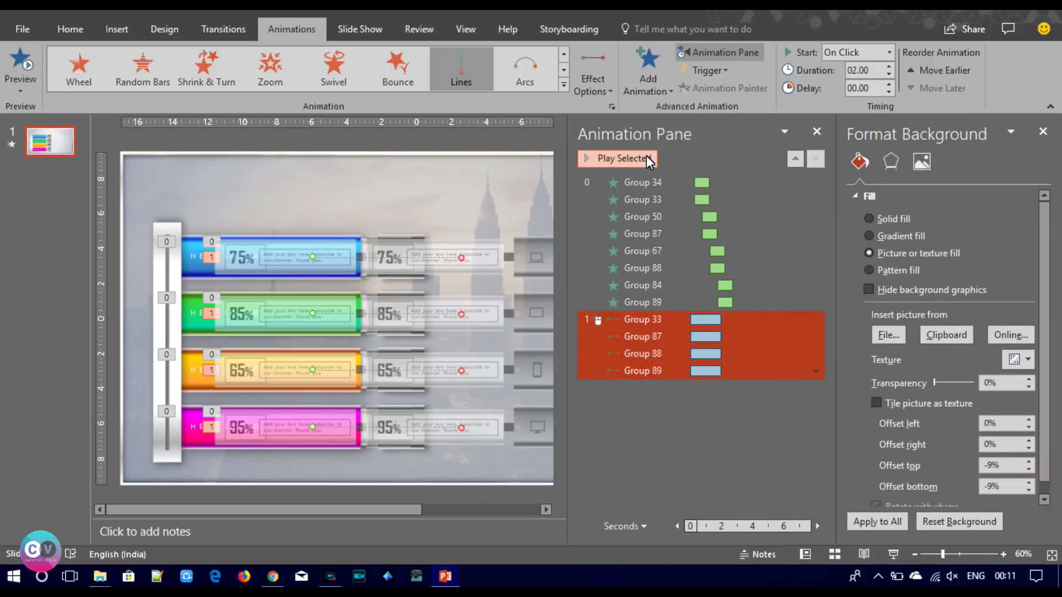
# Set the panel animations to start With Previous and give the blue panel a 3-second delay.
pyautogui.click(646, 157)
pyautogui.click(890, 52)
pyautogui.click(852, 83)
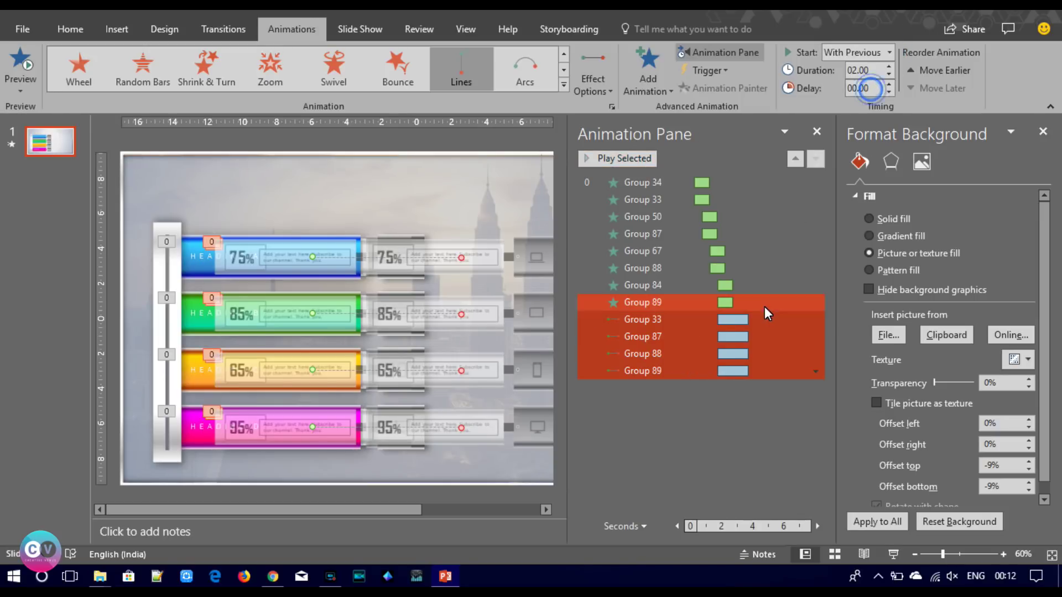
pyautogui.click(761, 324)
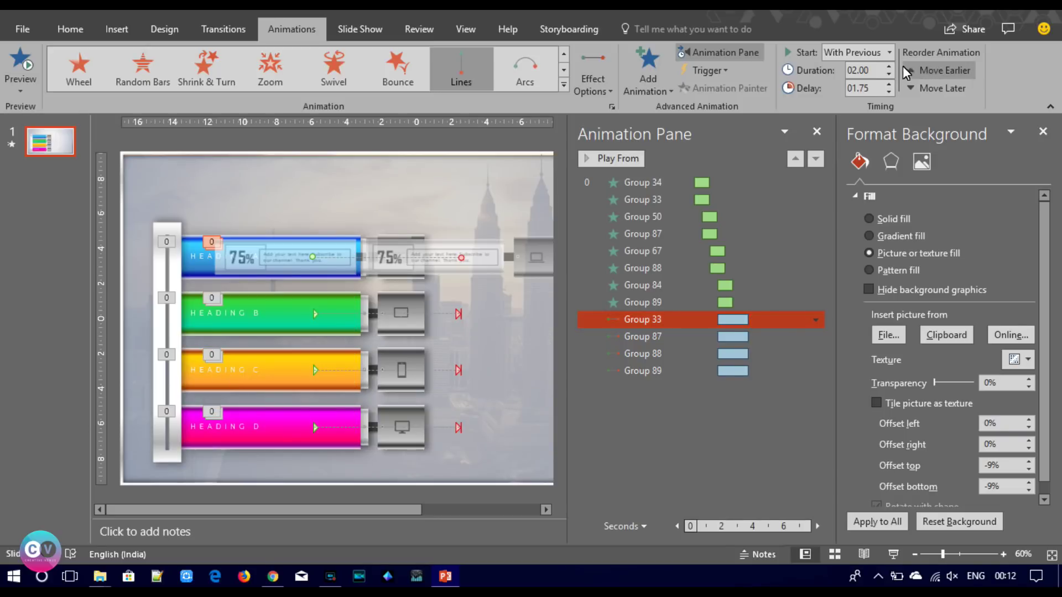
pyautogui.click(888, 83)
pyautogui.click(889, 84)
pyautogui.click(888, 83)
pyautogui.click(888, 84)
pyautogui.click(889, 84)
# Raise the green panel animation's delay to 5 seconds.
pyautogui.click(791, 337)
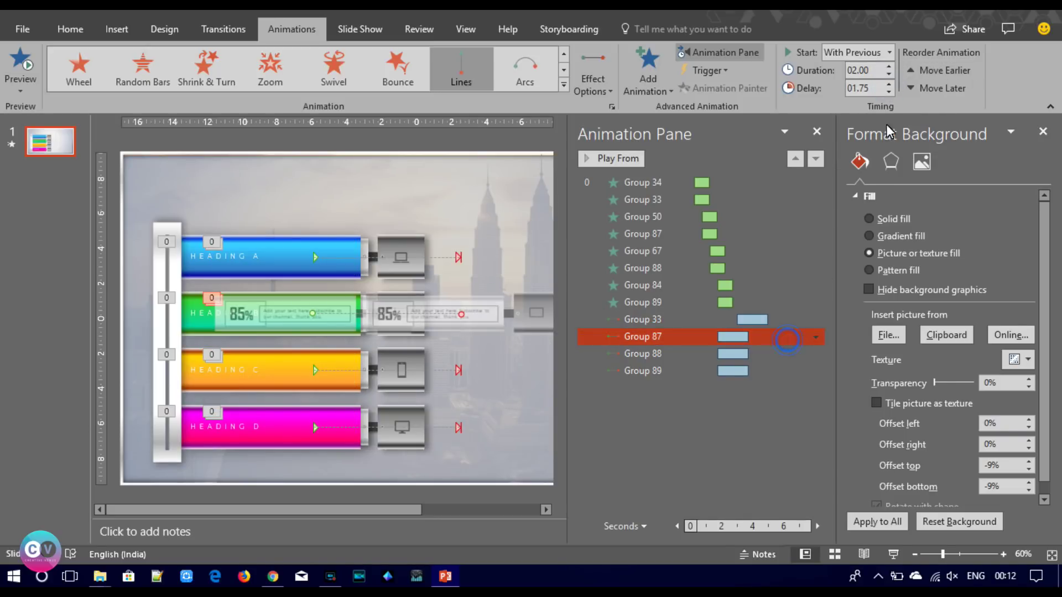
pyautogui.click(888, 83)
pyautogui.click(888, 84)
pyautogui.doubleClick(888, 83)
pyautogui.click(887, 84)
pyautogui.doubleClick(888, 84)
pyautogui.doubleClick(888, 83)
pyautogui.doubleClick(888, 84)
pyautogui.click(887, 83)
pyautogui.doubleClick(888, 83)
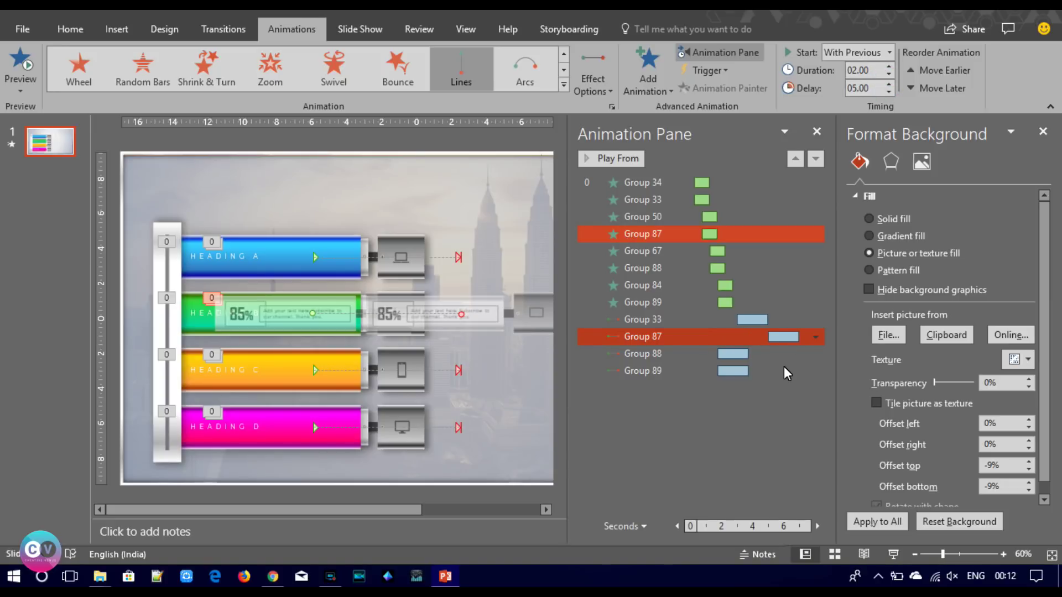
# Confirm With Previous start and raise the orange panel animation's delay to 7 seconds.
pyautogui.click(771, 352)
pyautogui.keyDown('ctrl'); pyautogui.click(762, 371); pyautogui.keyUp('ctrl')
pyautogui.click(890, 52)
pyautogui.click(859, 77)
pyautogui.press('Return')
pyautogui.click(804, 354)
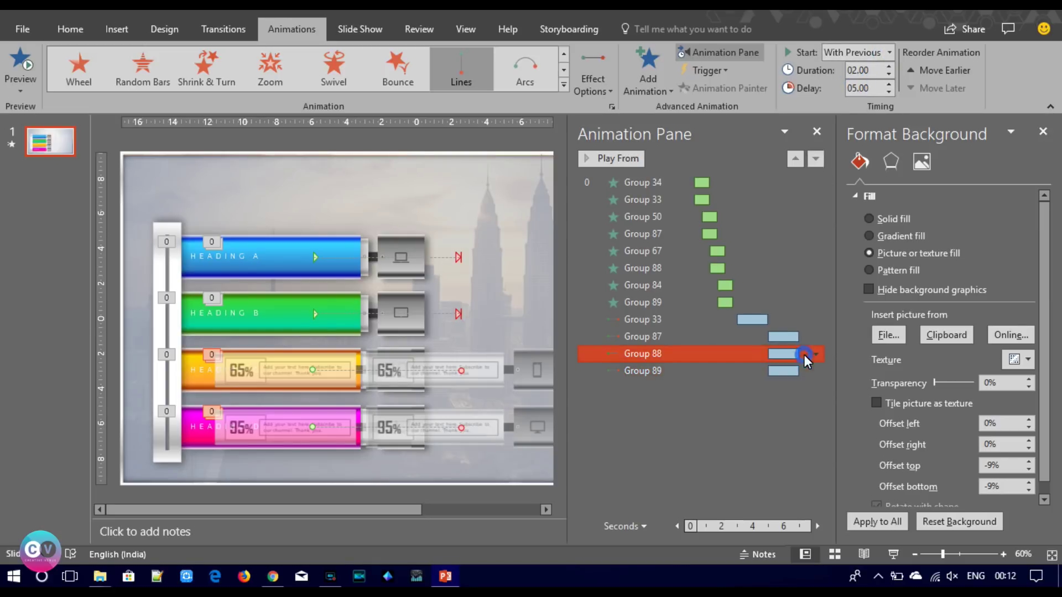
pyautogui.click(889, 83)
pyautogui.click(889, 83)
pyautogui.click(889, 84)
pyautogui.click(889, 84)
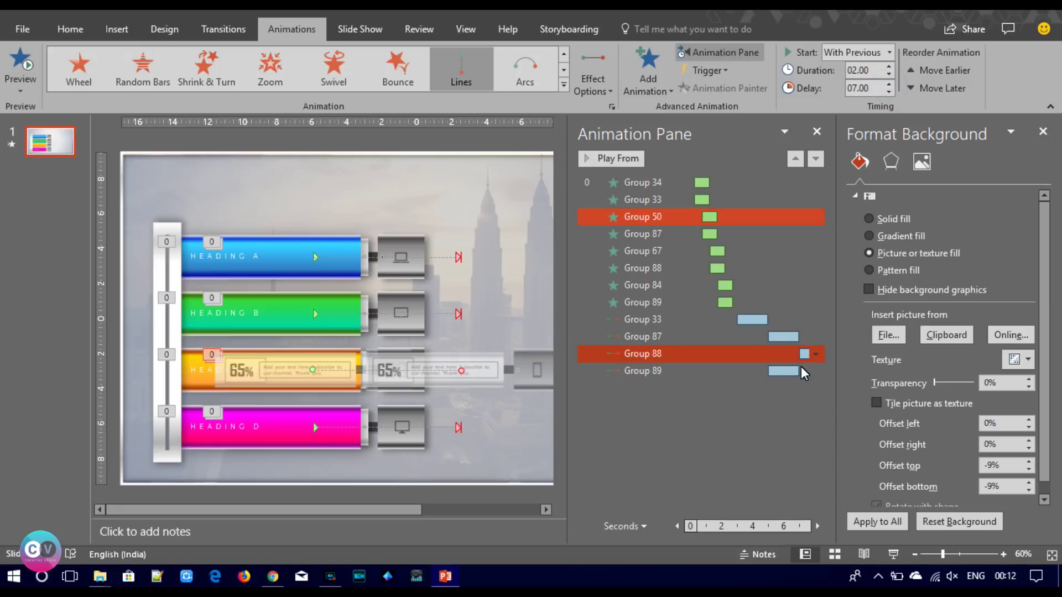
# Raise the magenta panel animation's delay to 9 seconds.
pyautogui.click(810, 371)
pyautogui.click(889, 84)
pyautogui.click(889, 84)
pyautogui.click(889, 84)
pyautogui.click(889, 83)
pyautogui.click(886, 84)
pyautogui.click(886, 85)
pyautogui.click(886, 85)
pyautogui.click(886, 85)
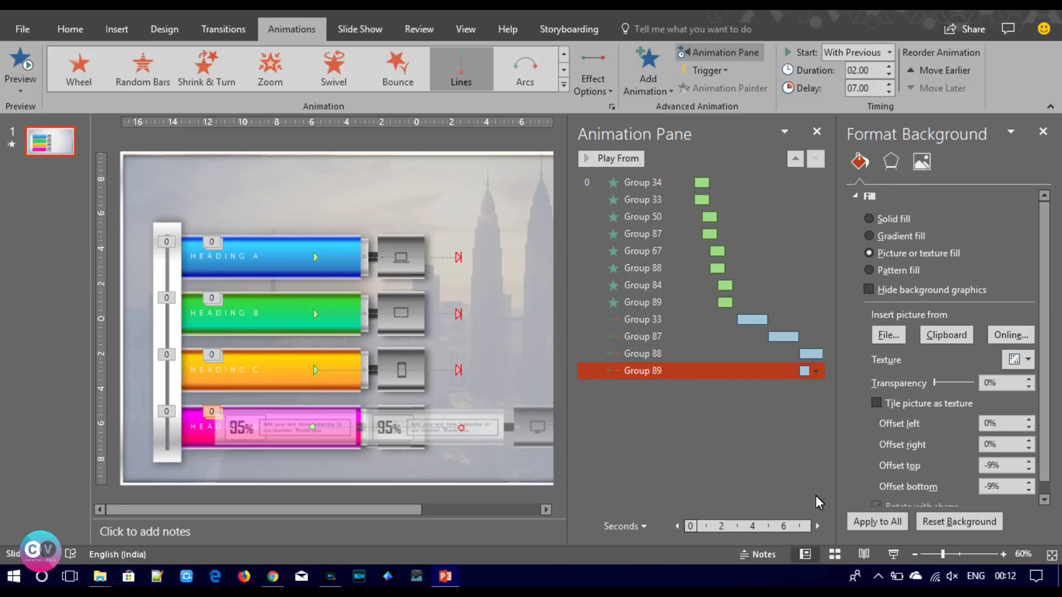
pyautogui.click(816, 526)
pyautogui.click(817, 526)
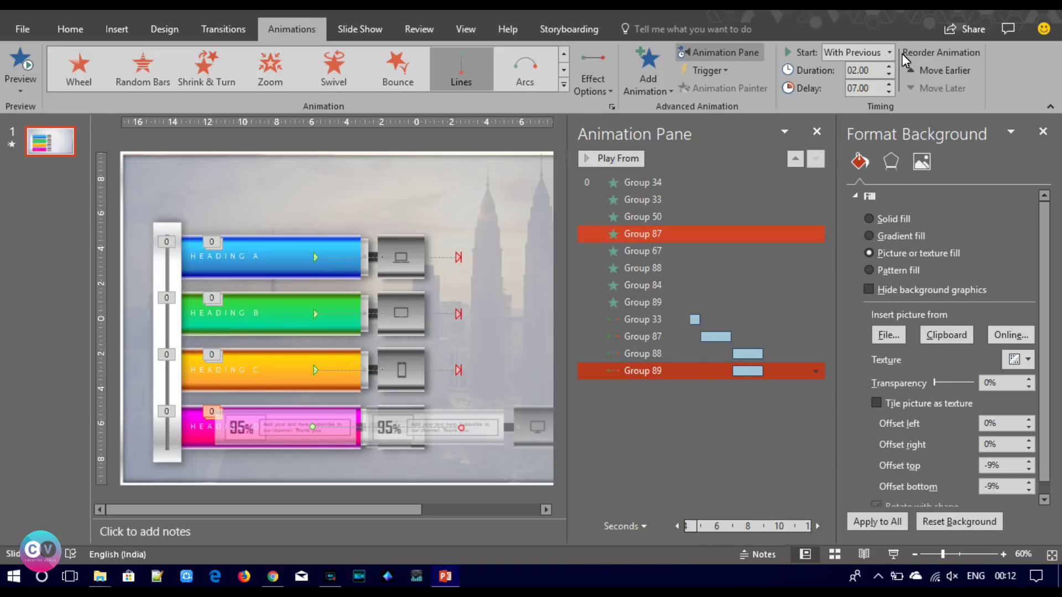
pyautogui.doubleClick(888, 85)
pyautogui.doubleClick(888, 85)
pyautogui.doubleClick(888, 85)
pyautogui.doubleClick(888, 85)
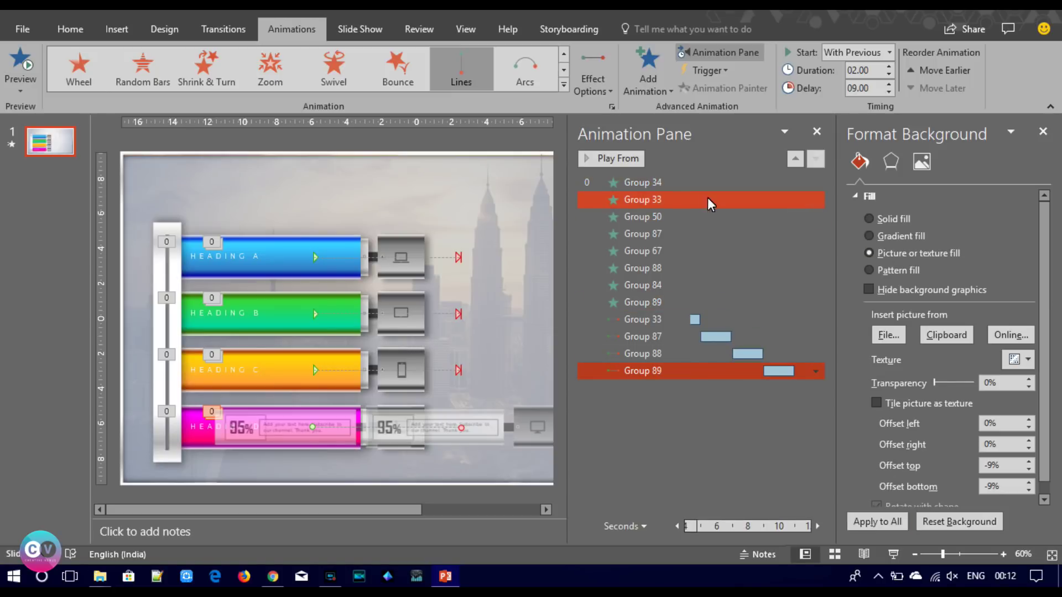
# Select every animation on the slide and play the staggered sequence.
pyautogui.click(672, 183)
pyautogui.keyDown('shift'); pyautogui.click(671, 377); pyautogui.keyUp('shift')
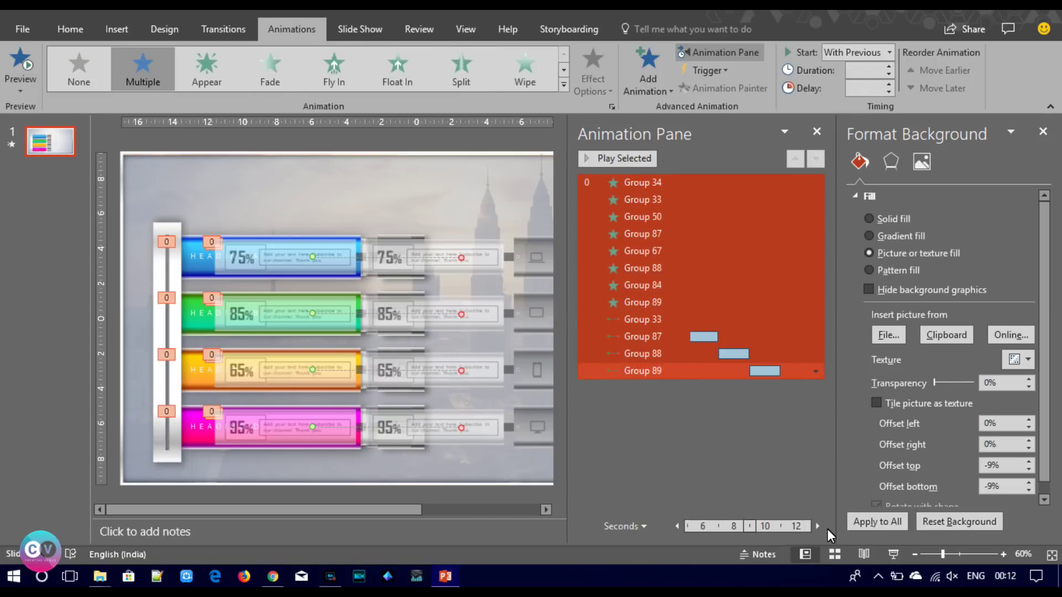
pyautogui.click(618, 156)
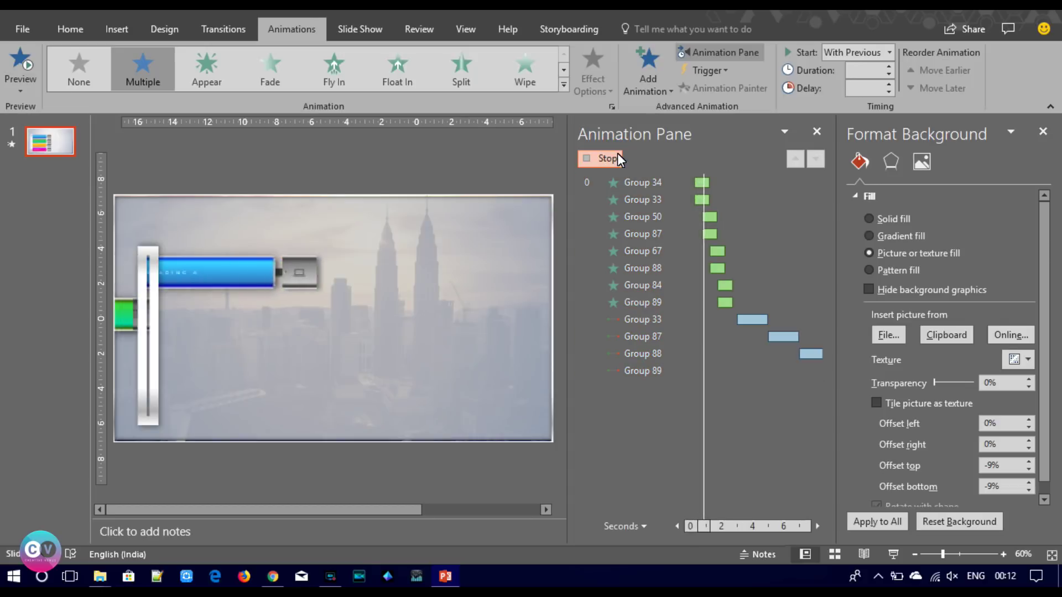
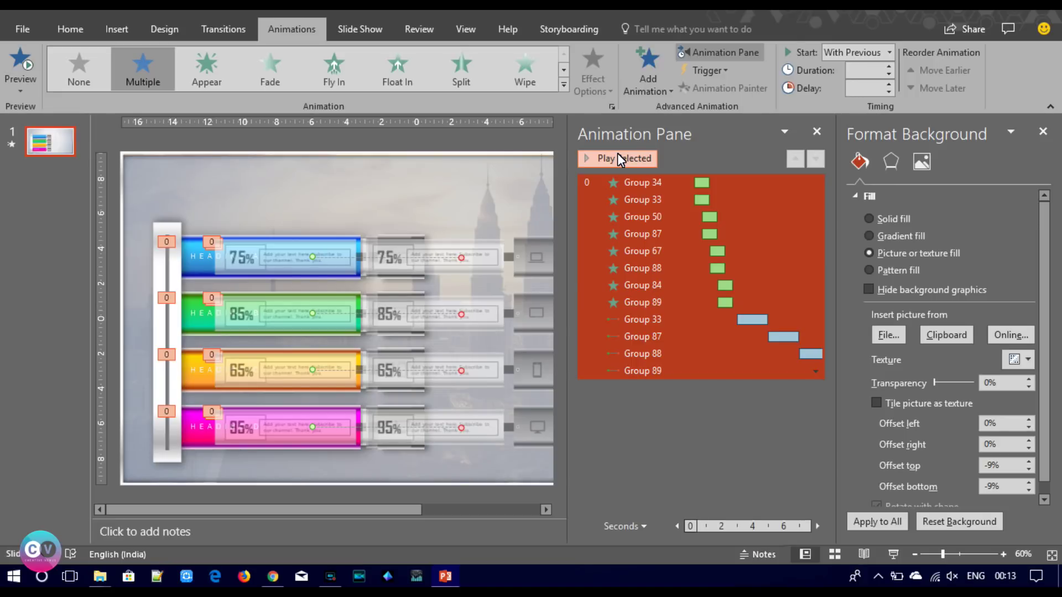
# Widen the white vertical bar at the slide's left edge outward toward the edge.
pyautogui.click(817, 131)
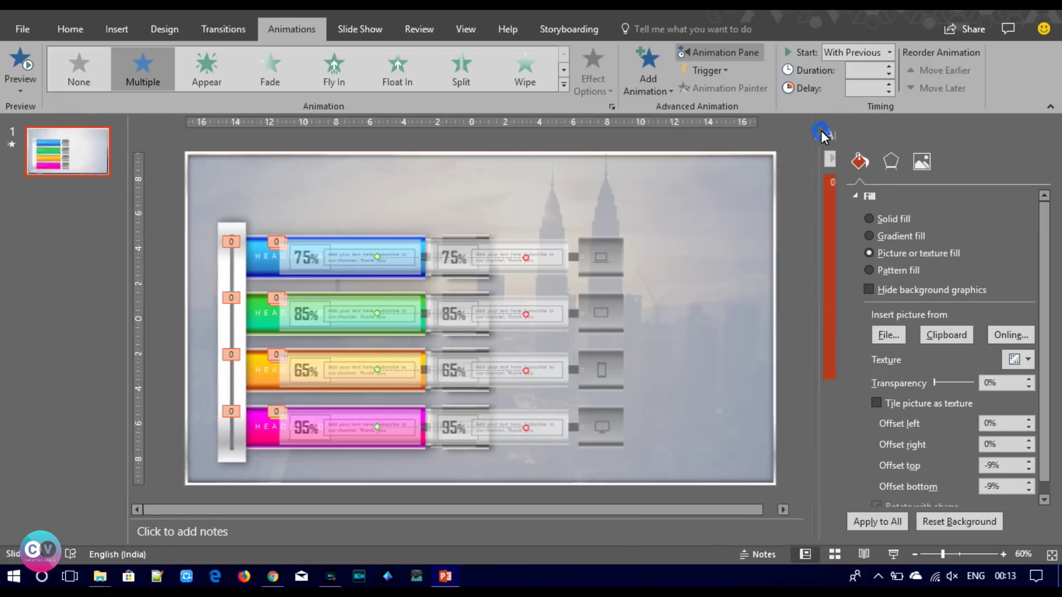
pyautogui.click(241, 331)
pyautogui.moveTo(226, 349); pyautogui.dragTo(196, 354)
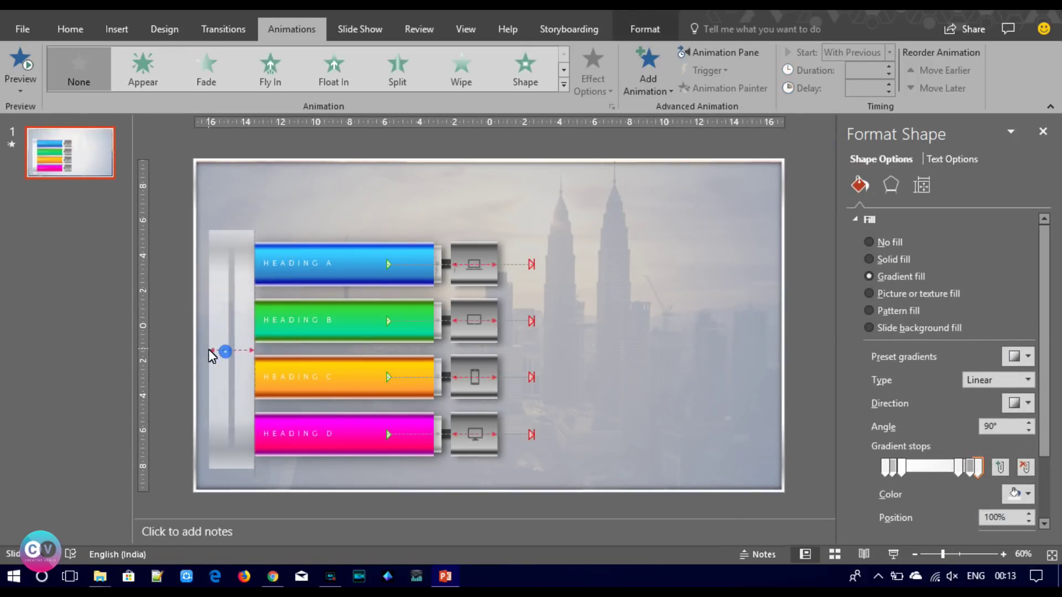
pyautogui.click(177, 326)
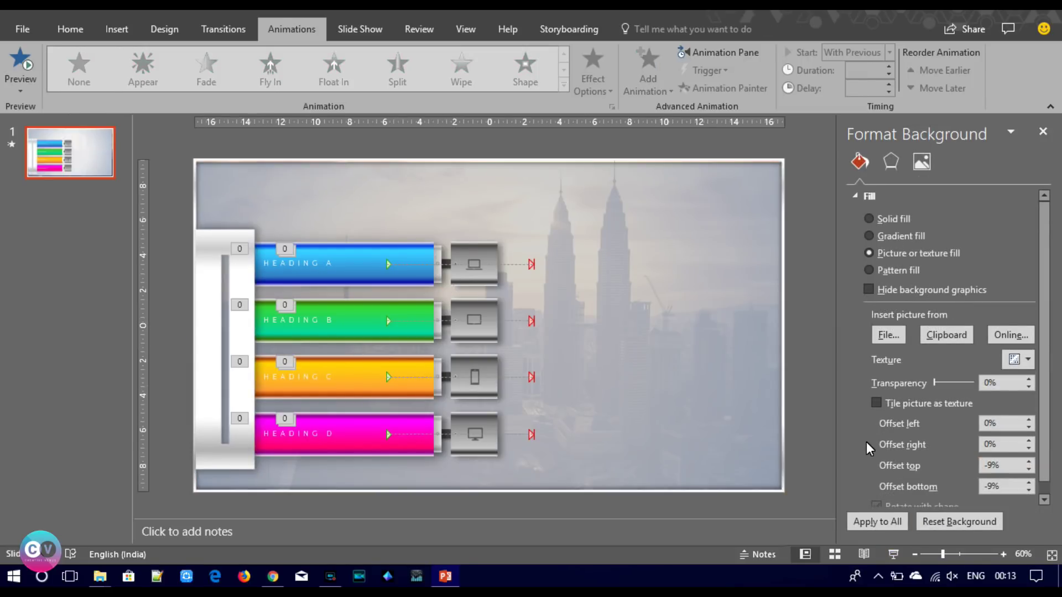
# Nudge the Heading A motion path slightly to the right.
pyautogui.click(386, 264)
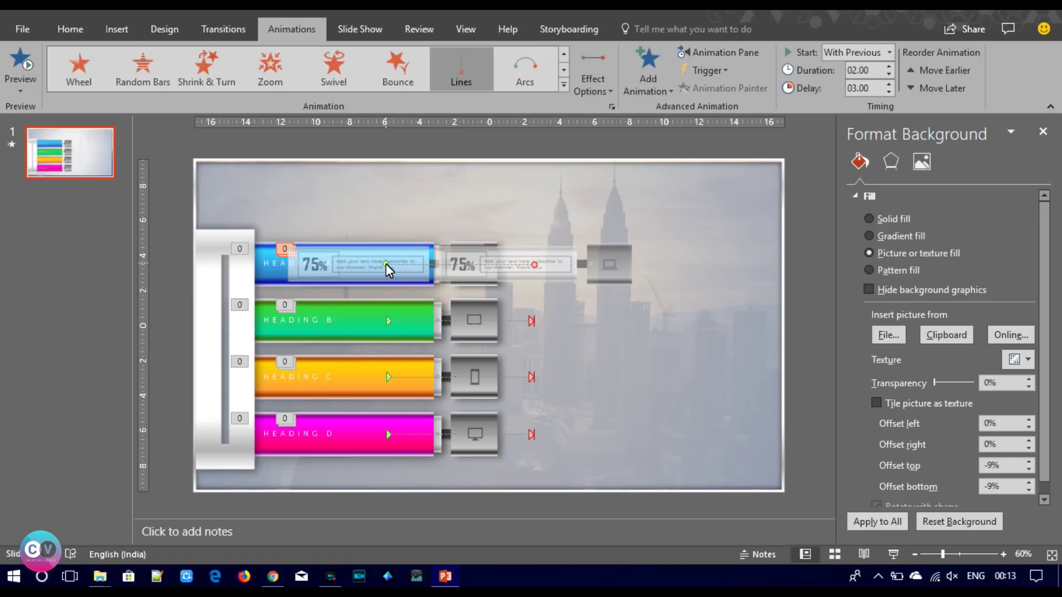
pyautogui.moveTo(387, 266); pyautogui.dragTo(386, 265)
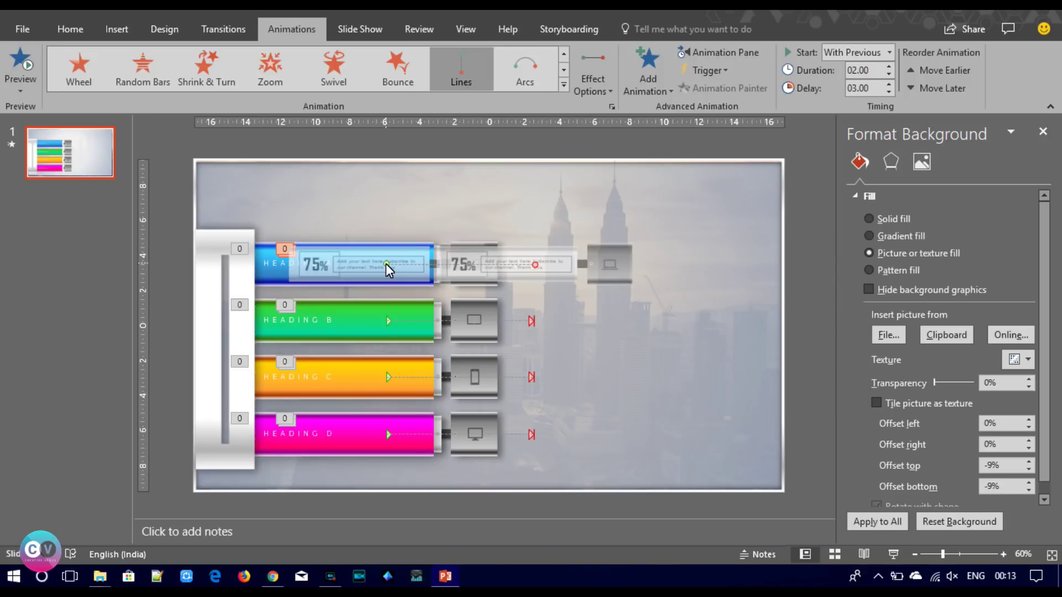
pyautogui.click(819, 443)
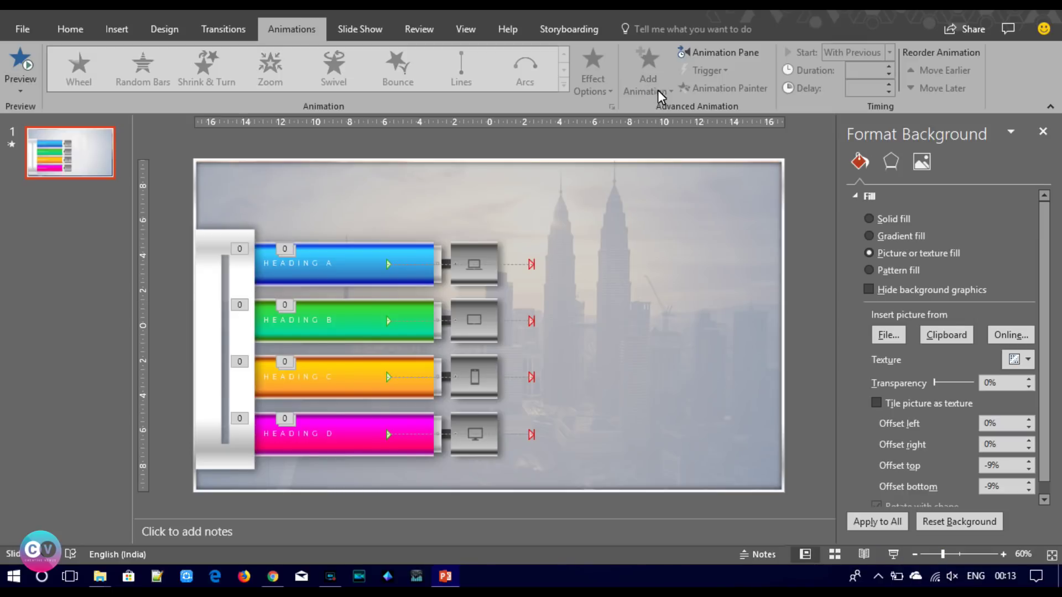
pyautogui.click(720, 52)
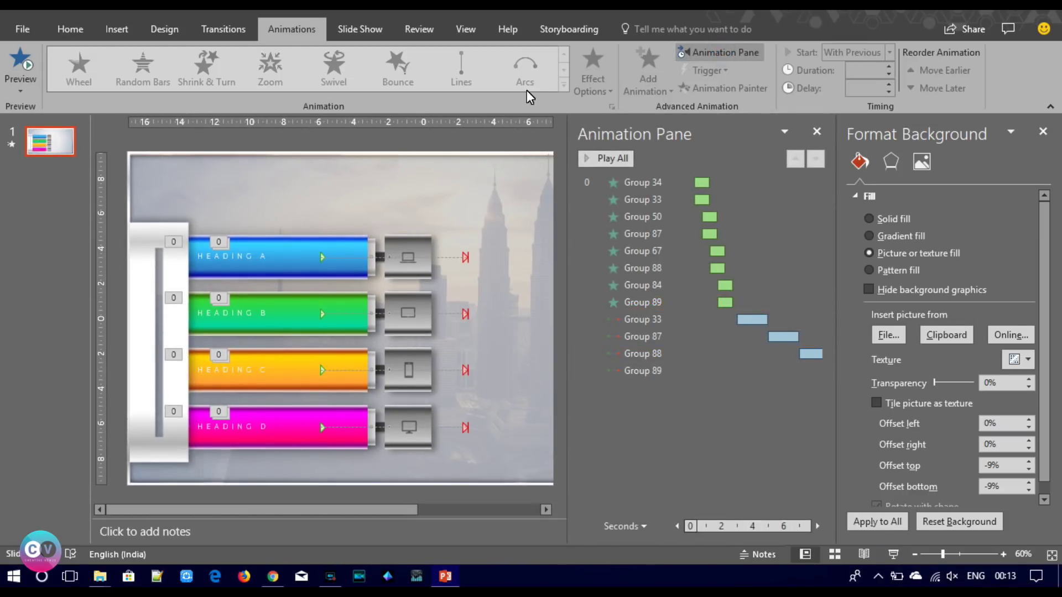
pyautogui.click(817, 131)
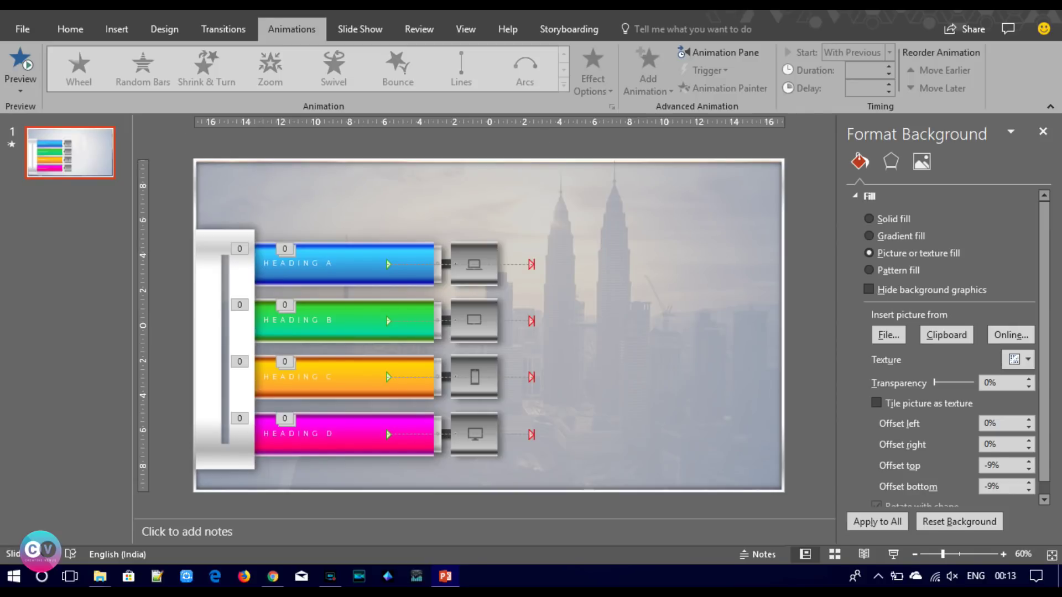
pyautogui.click(116, 29)
pyautogui.click(697, 73)
# Draw a text box across the slide top, type the title and set it in Montserrat.
pyautogui.moveTo(335, 174); pyautogui.dragTo(670, 198)
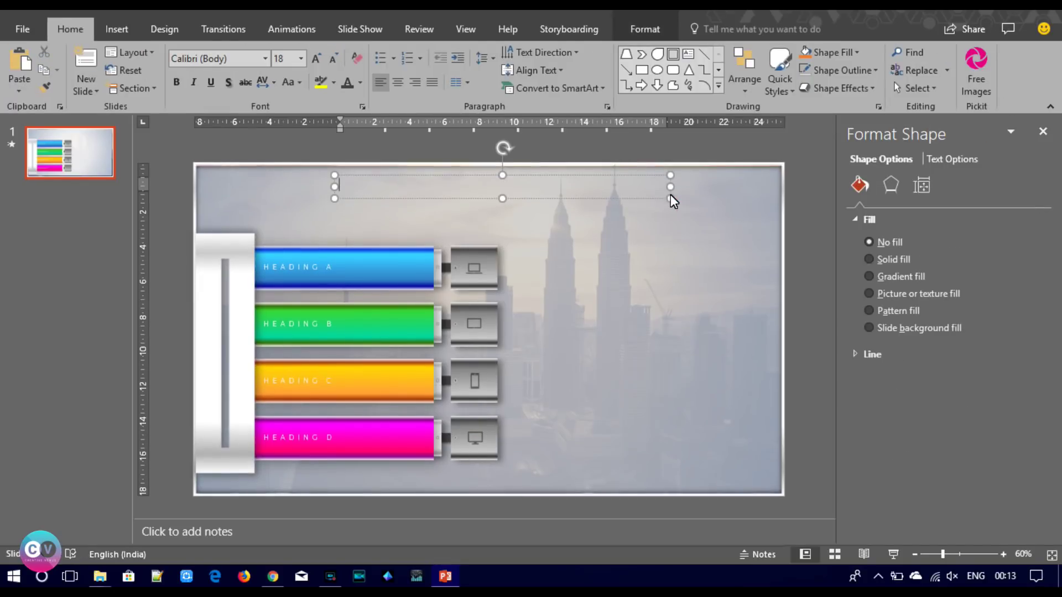
pyautogui.write('Business inf')
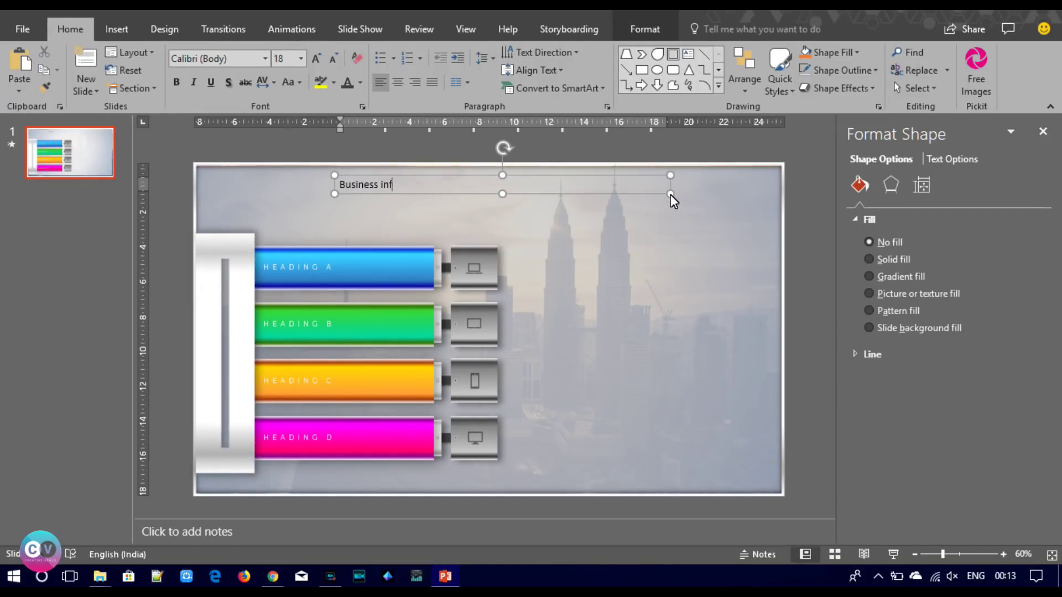
pyautogui.write(' Infographic,')
pyautogui.write(' Workflow, ')
pyautogui.write('Process Diagram')
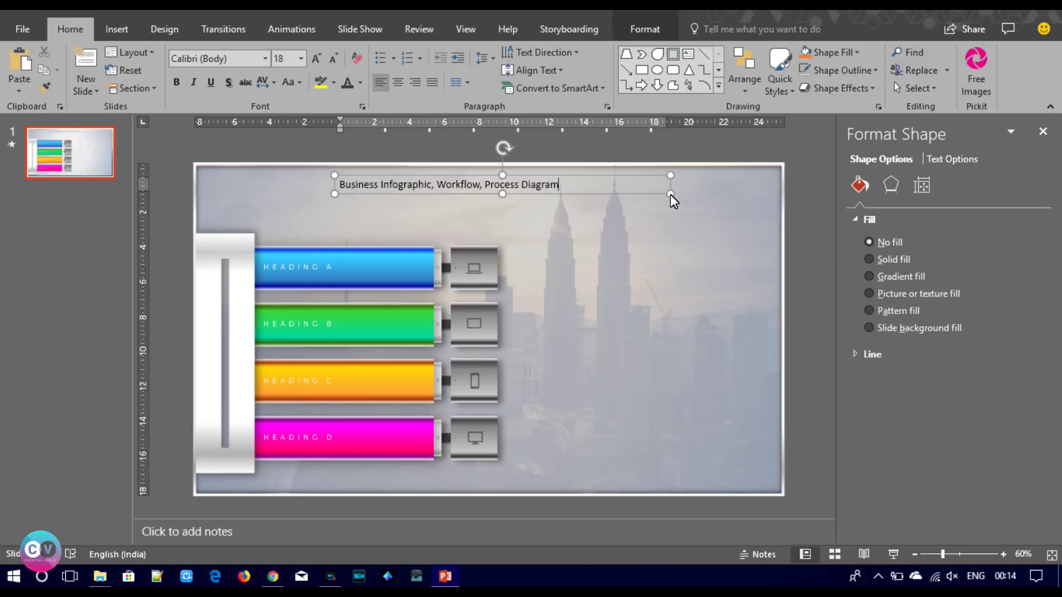
pyautogui.write(' & Animation')
pyautogui.hotkey('ctrl', 'a')
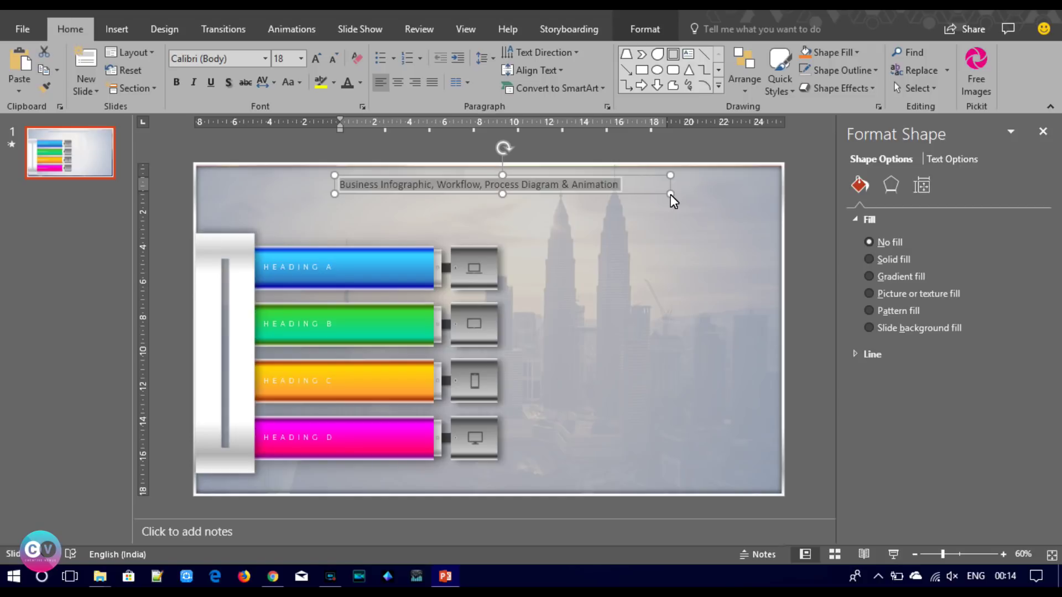
pyautogui.click(222, 61)
pyautogui.write('Montserrat')
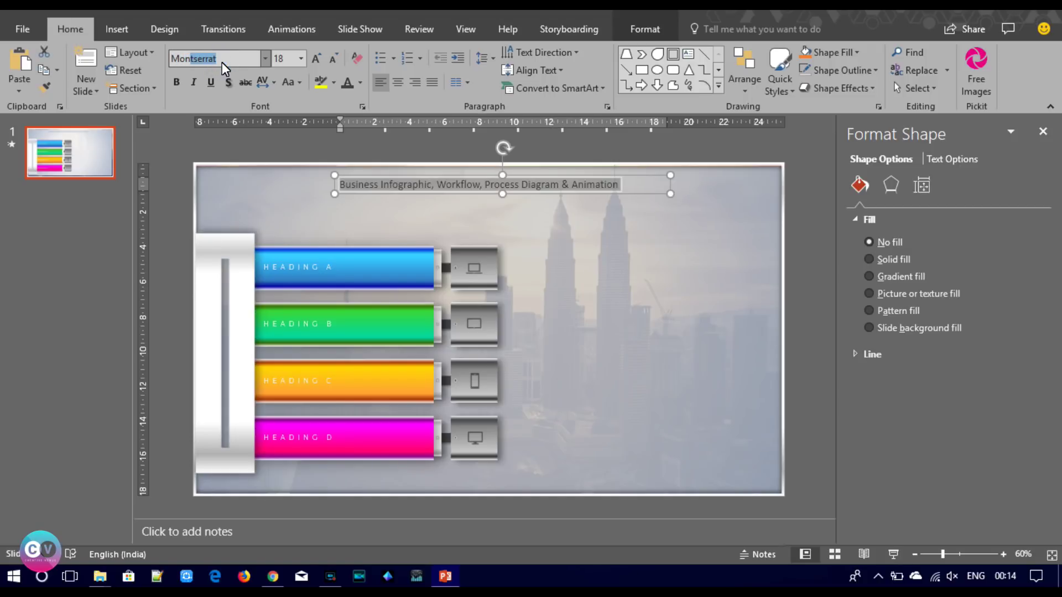
pyautogui.press('Return')
# Make the title UPPERCASE and widen its box so it fits on one line.
pyautogui.click(285, 84)
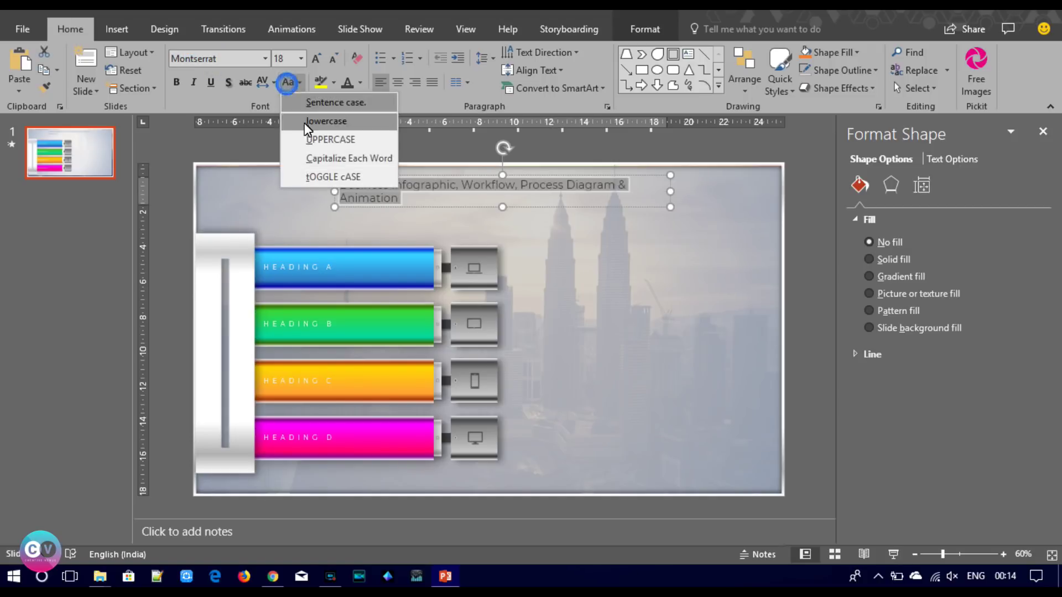
pyautogui.click(309, 138)
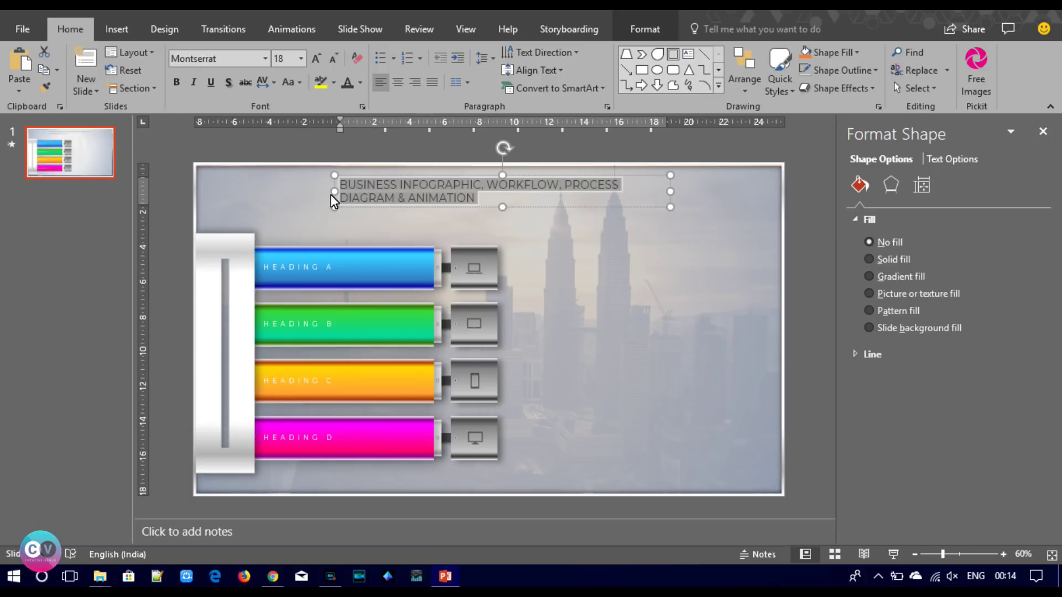
pyautogui.moveTo(335, 192); pyautogui.dragTo(259, 192)
pyautogui.moveTo(670, 191); pyautogui.dragTo(705, 192)
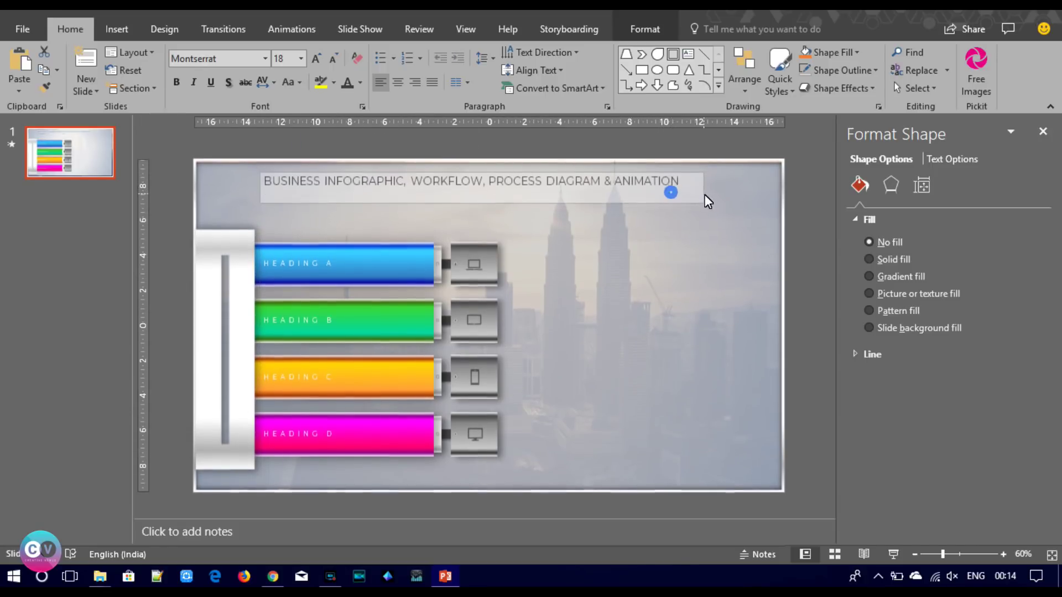
# Make the title white, 16 pt and centred, then move it to the slide's horizontal centre.
pyautogui.click(360, 83)
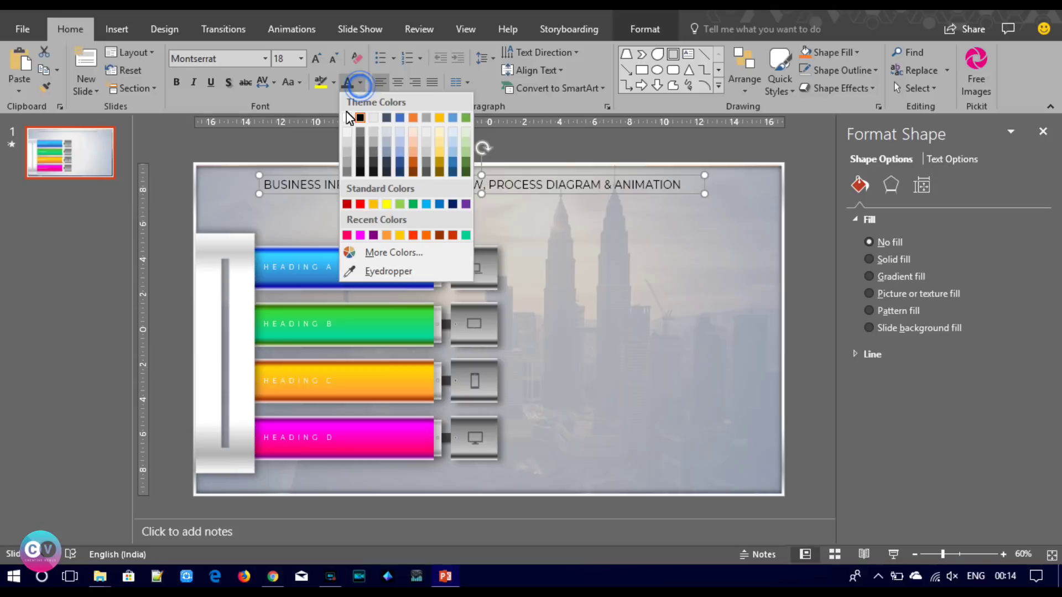
pyautogui.click(351, 114)
pyautogui.click(318, 60)
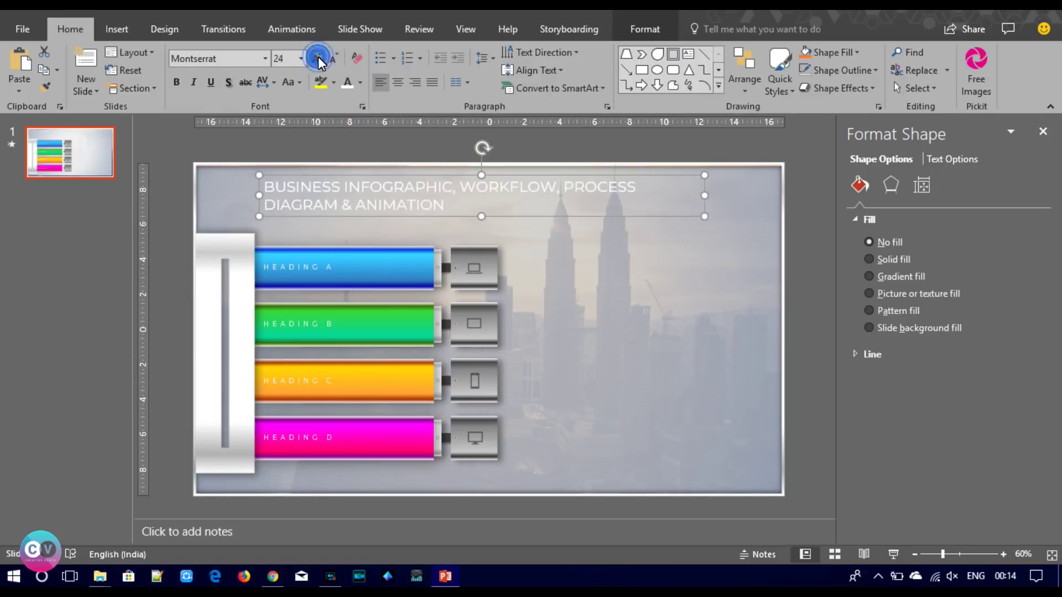
pyautogui.click(335, 57)
pyautogui.click(335, 57)
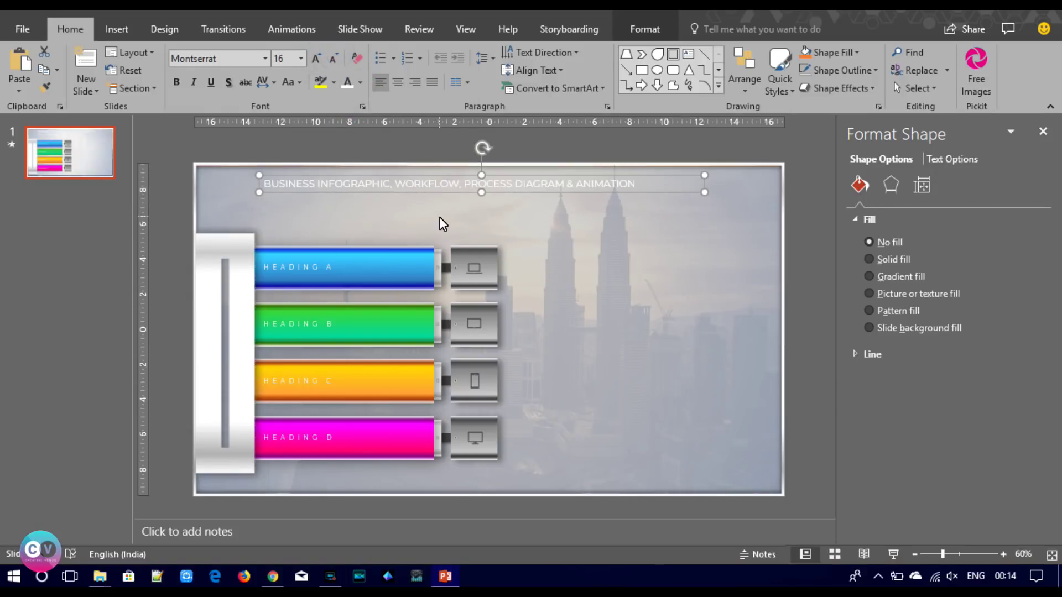
pyautogui.click(398, 82)
pyautogui.moveTo(438, 198)
pyautogui.mouseDown()
pyautogui.moveTo(448, 207)
pyautogui.moveTo(502, 197)
pyautogui.mouseUp()
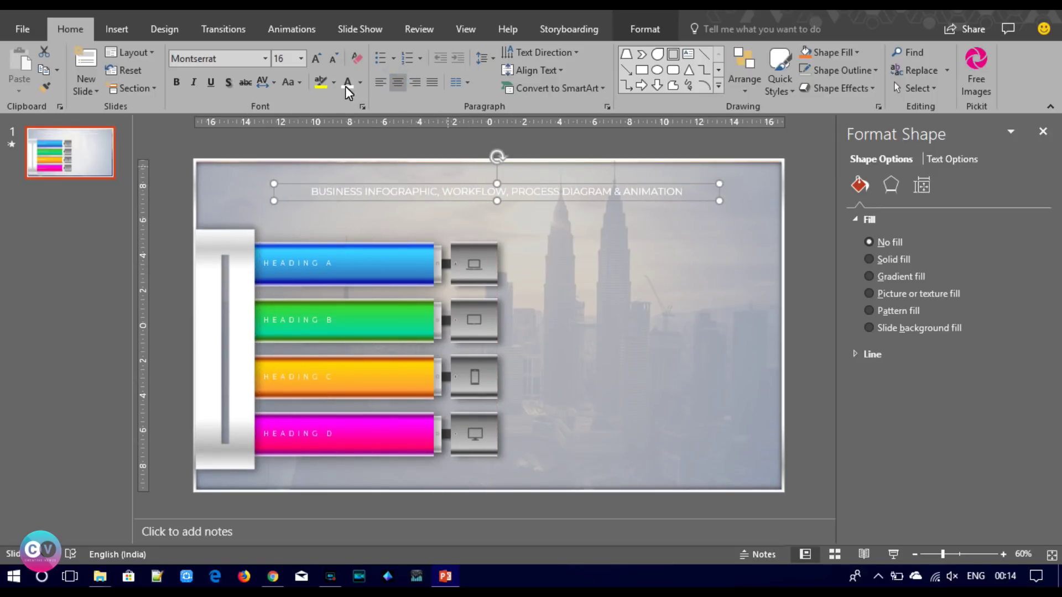
# Make the title Montserrat Light and add an enlarged uppercase heading 'CREATIVE VENUS BUSINESS PRESENTATION' above it.
pyautogui.click(232, 58)
pyautogui.write('Light')
pyautogui.press('Return')
pyautogui.moveTo(396, 190)
pyautogui.mouseDown()
pyautogui.moveTo(391, 182)
pyautogui.moveTo(405, 177)
pyautogui.mouseUp()
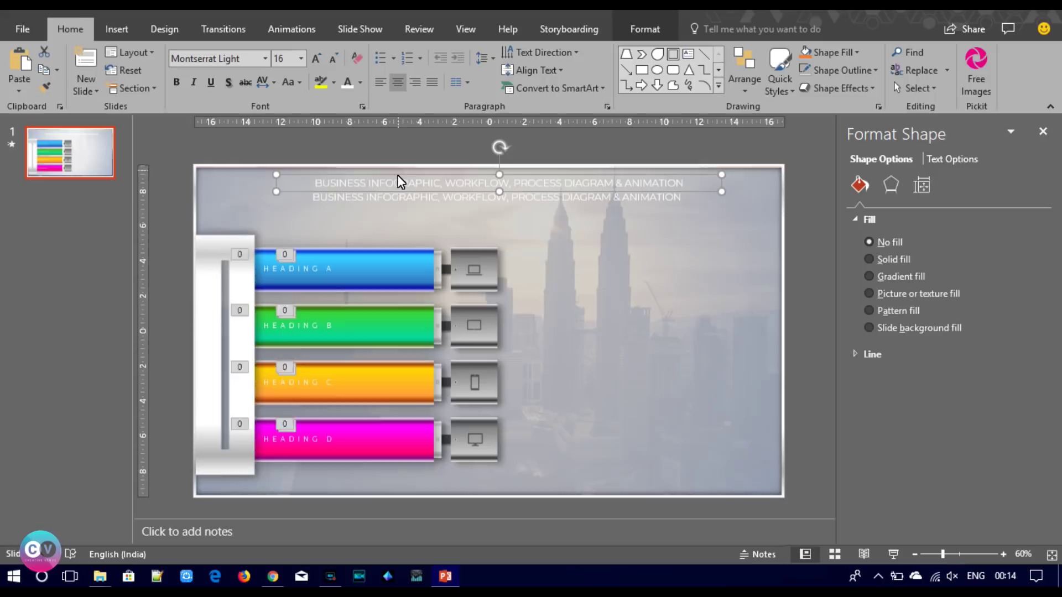
pyautogui.tripleClick(397, 184)
pyautogui.press('Delete')
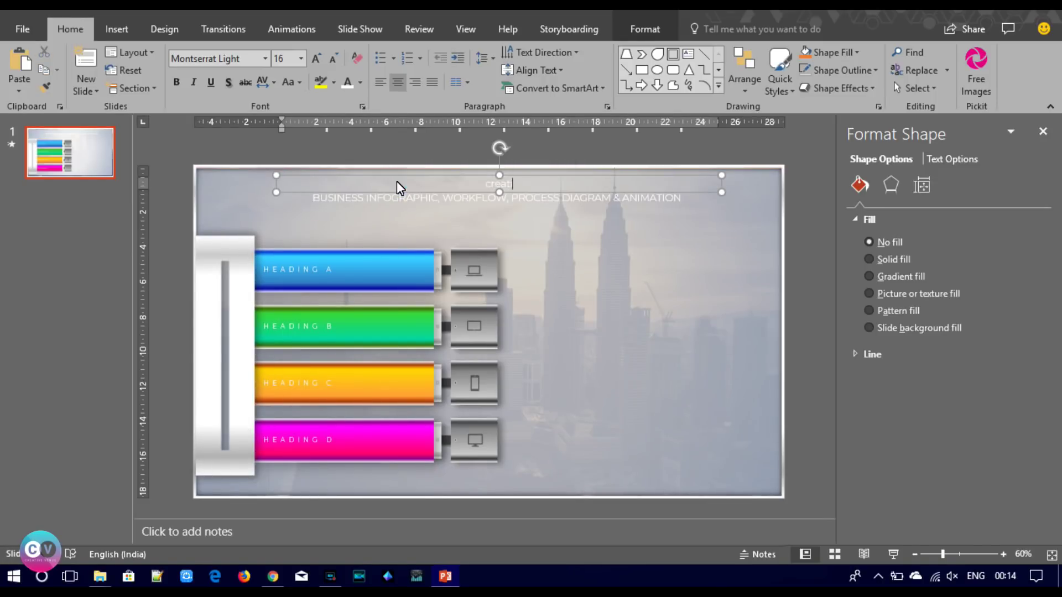
pyautogui.write('usiness presentation')
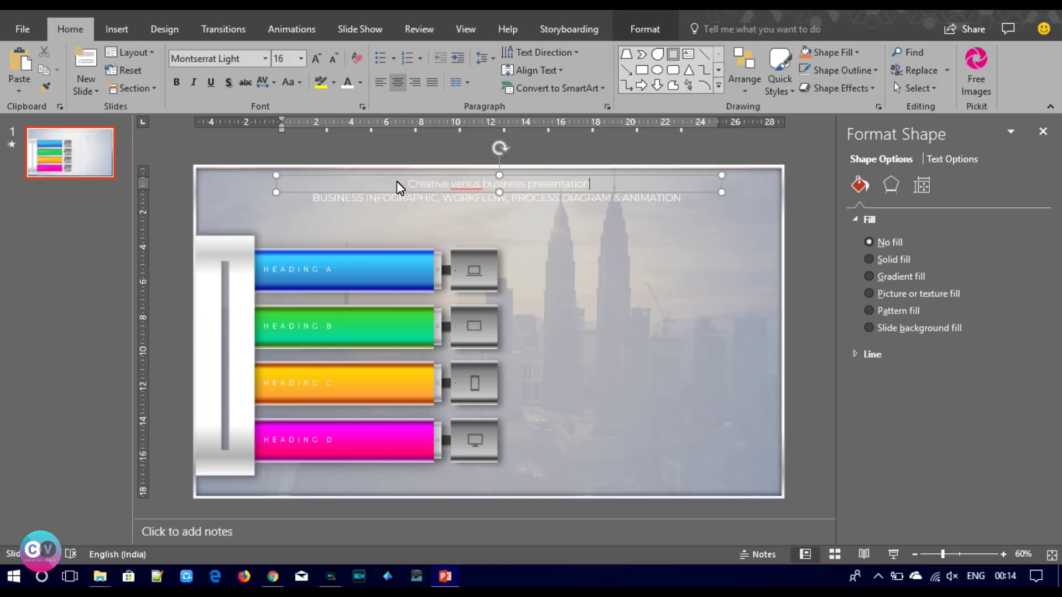
pyautogui.hotkey('ctrl', 'a')
pyautogui.click(288, 82)
pyautogui.click(308, 145)
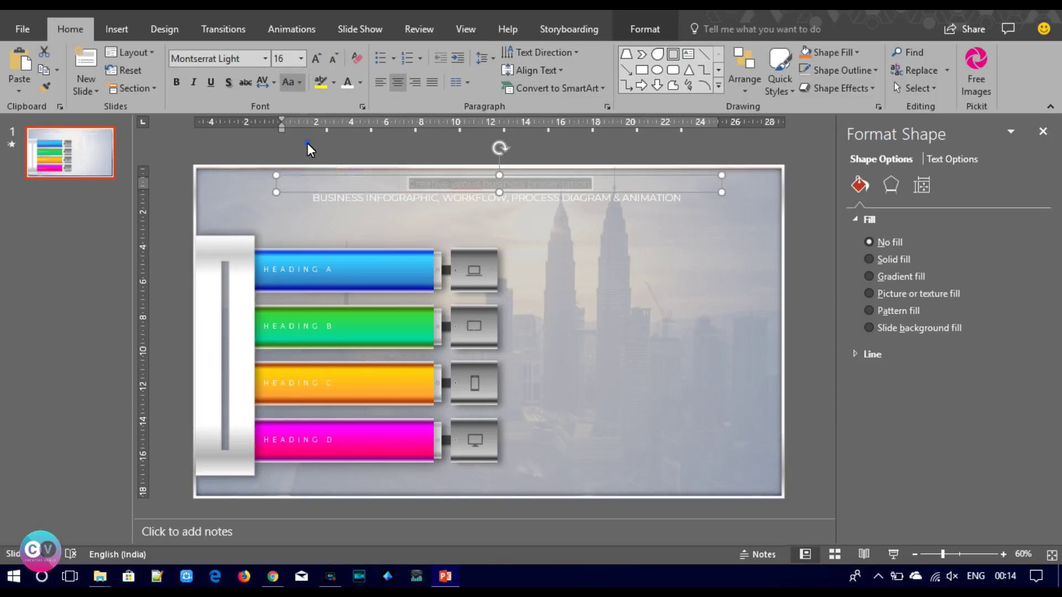
pyautogui.click(315, 58)
pyautogui.click(316, 58)
pyautogui.click(316, 58)
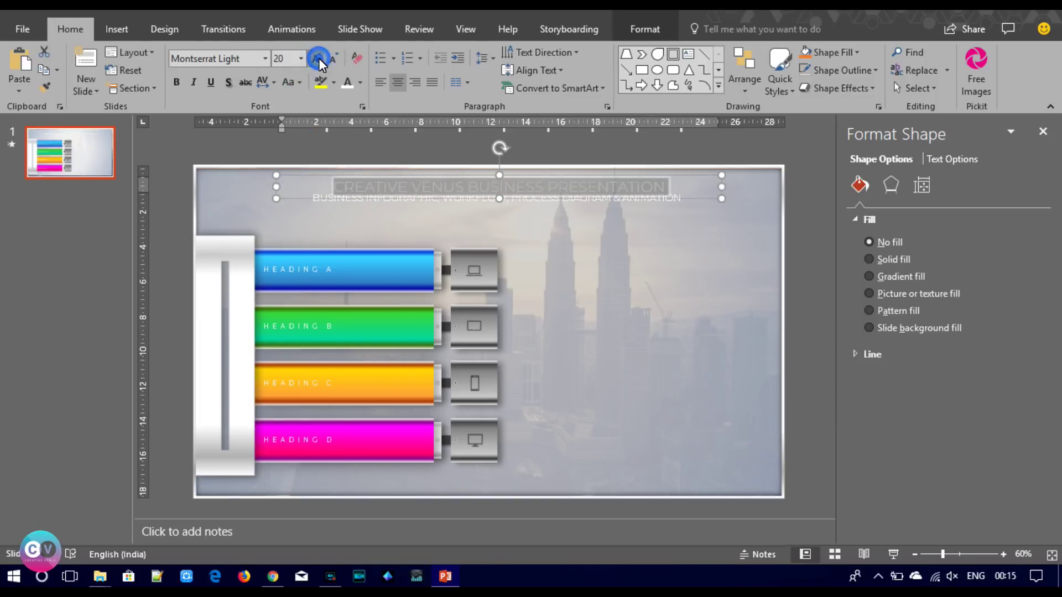
# Keep the subtitle at 14 pt, group it with the heading and align the group centred to the slide.
pyautogui.click(413, 208)
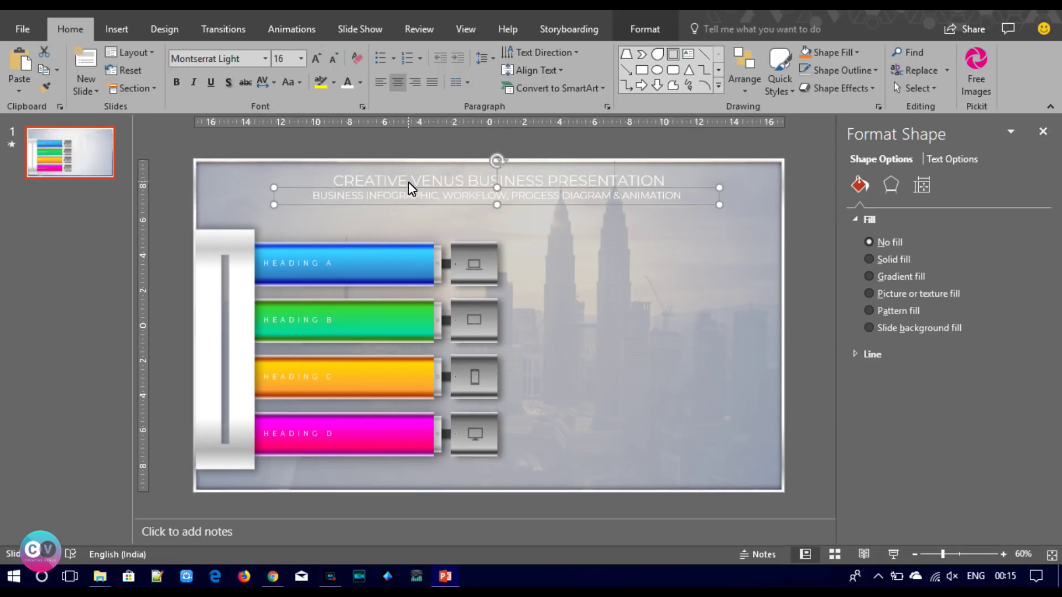
pyautogui.click(333, 58)
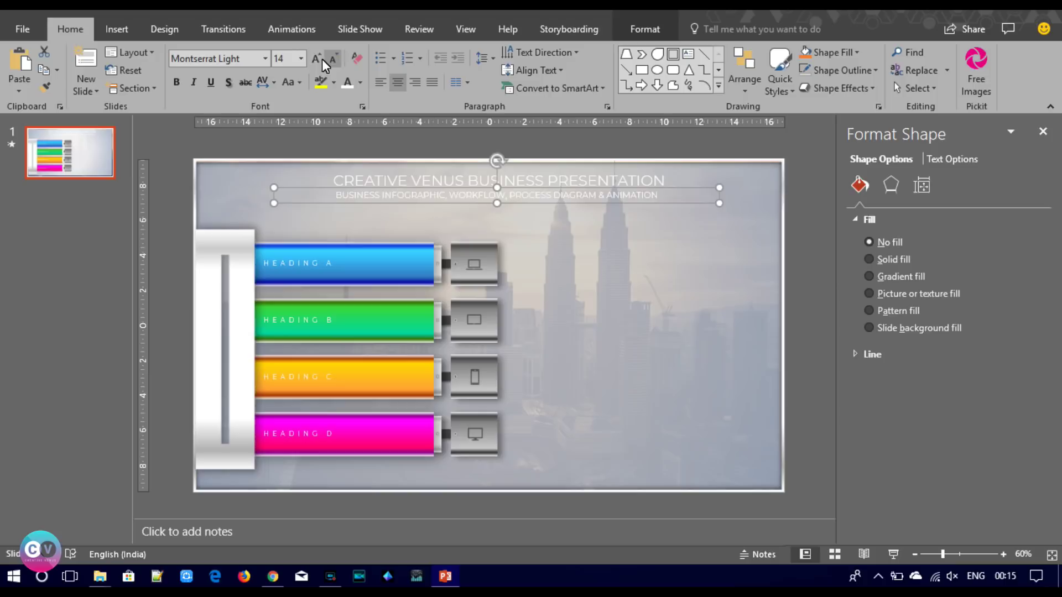
pyautogui.hotkey('ctrl', 'z')
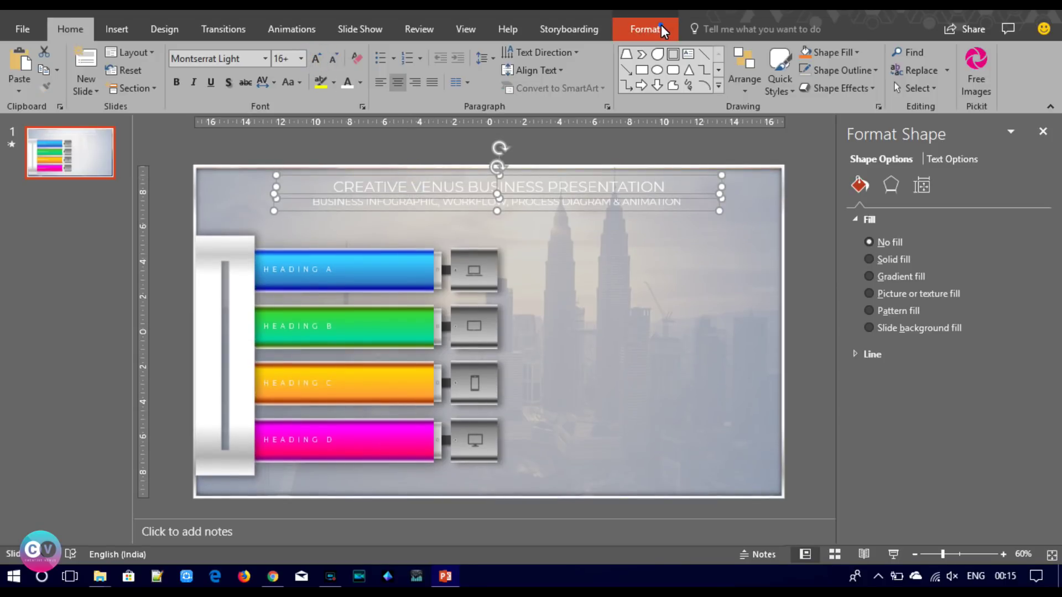
pyautogui.click(662, 30)
pyautogui.click(797, 52)
pyautogui.click(819, 88)
pyautogui.click(796, 53)
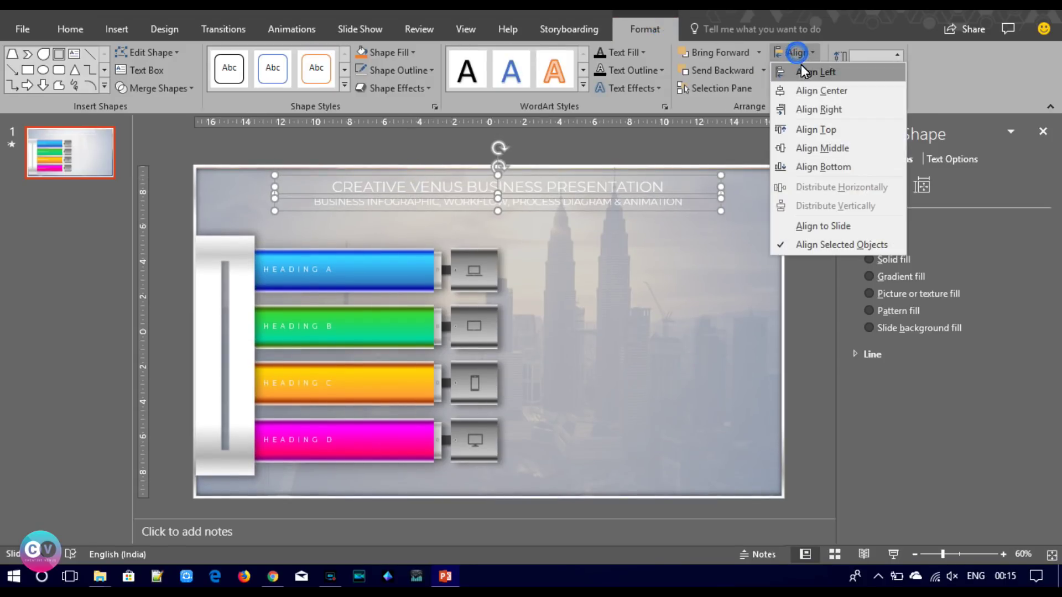
pyautogui.click(720, 188)
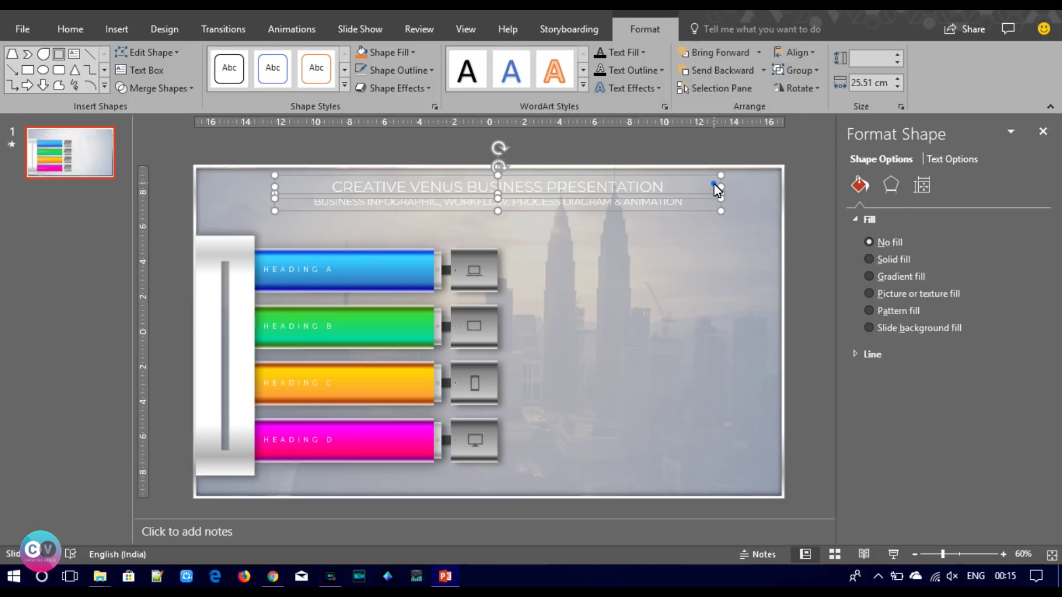
pyautogui.hotkey('ctrl', 'g')
pyautogui.click(796, 52)
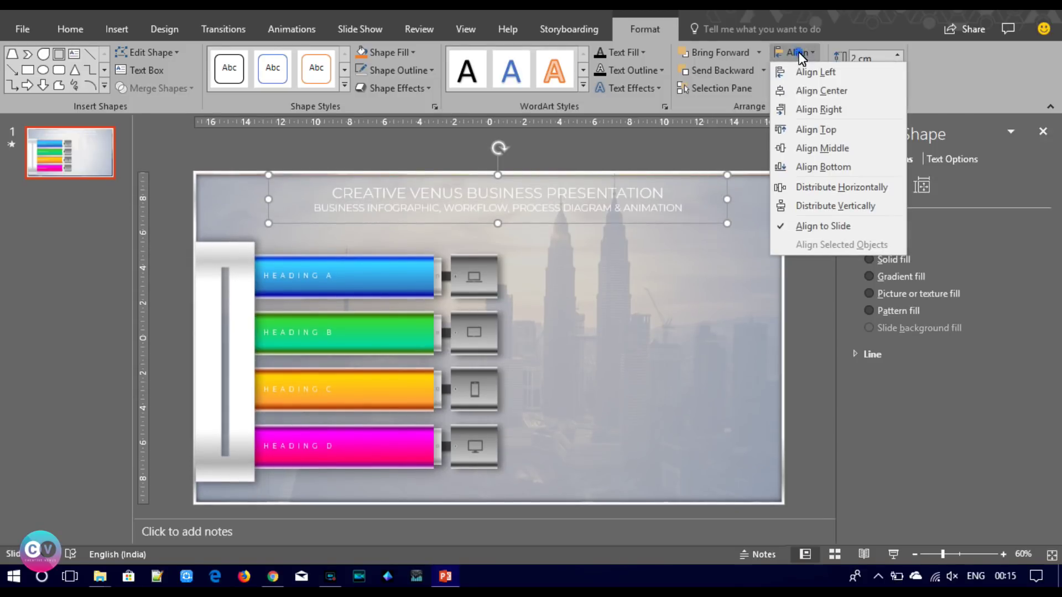
pyautogui.click(821, 90)
pyautogui.click(795, 223)
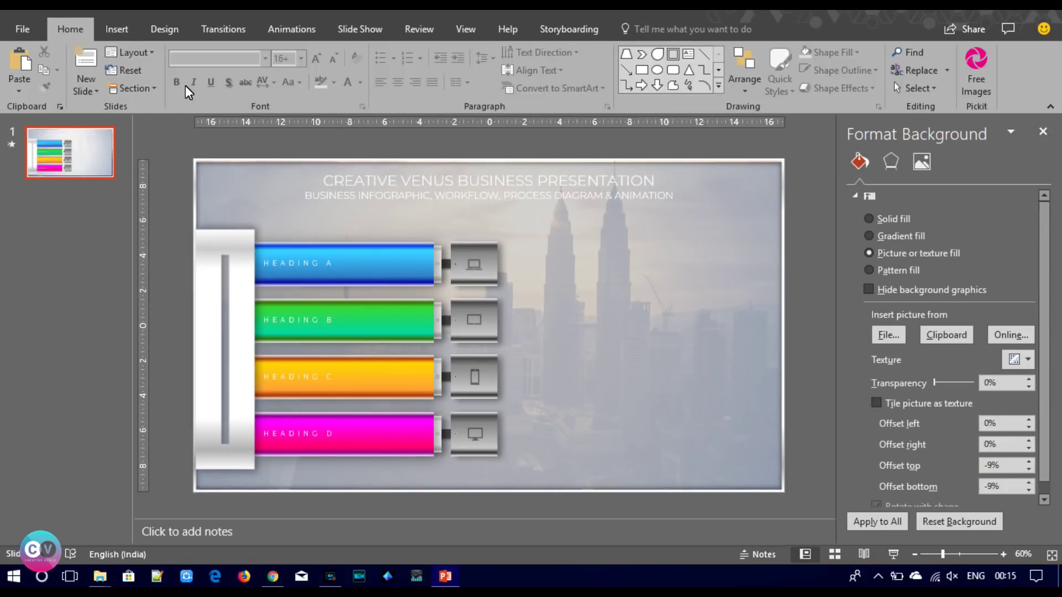
# Draw a rectangle over the title area, filled black at 39% transparency.
pyautogui.click(117, 29)
pyautogui.click(265, 69)
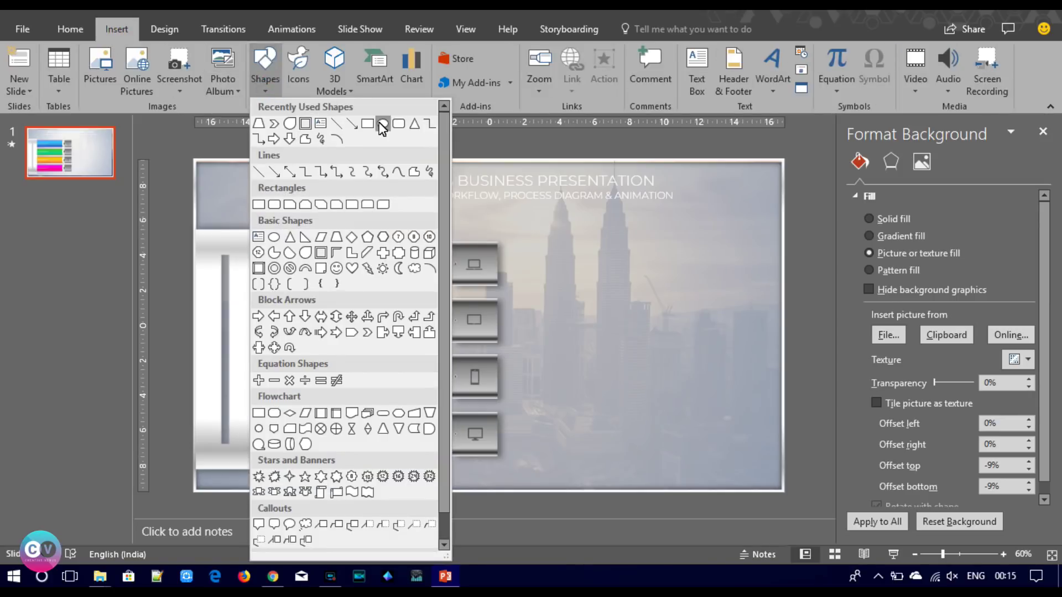
pyautogui.click(369, 124)
pyautogui.moveTo(283, 175); pyautogui.dragTo(698, 214)
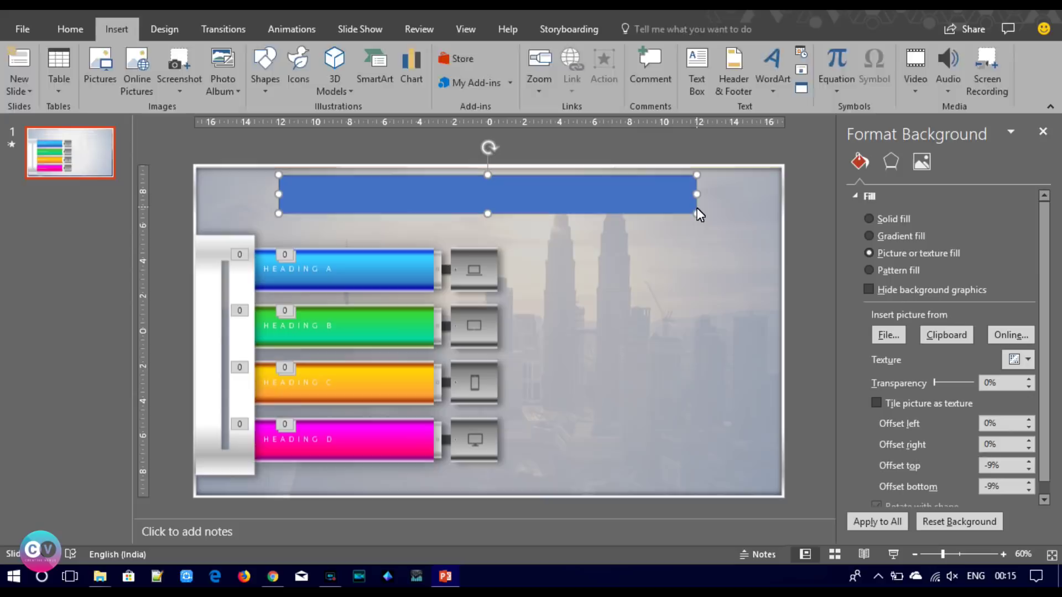
pyautogui.click(394, 51)
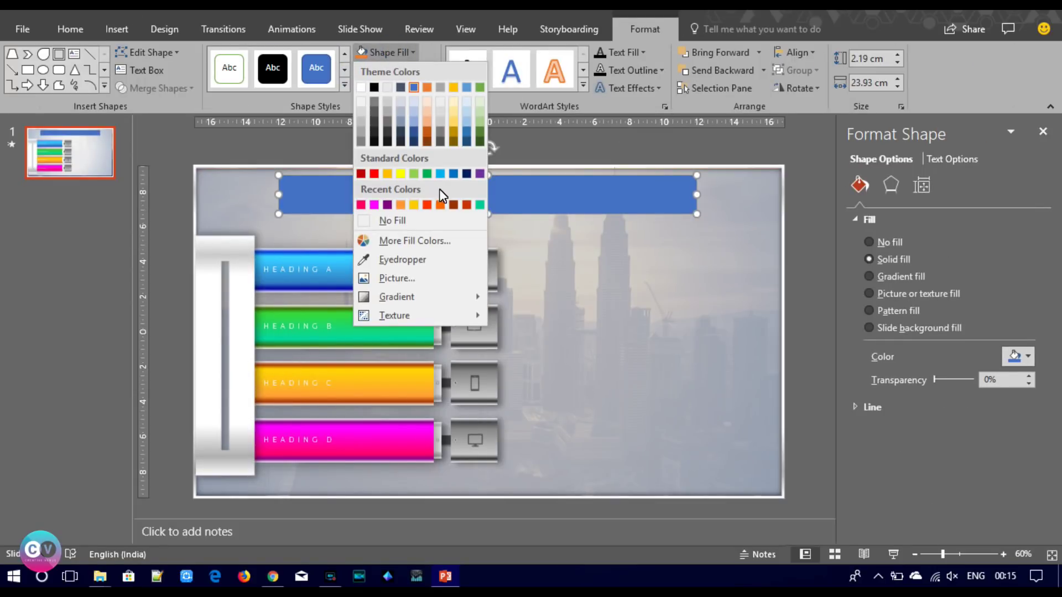
pyautogui.click(440, 173)
pyautogui.click(395, 55)
pyautogui.click(370, 87)
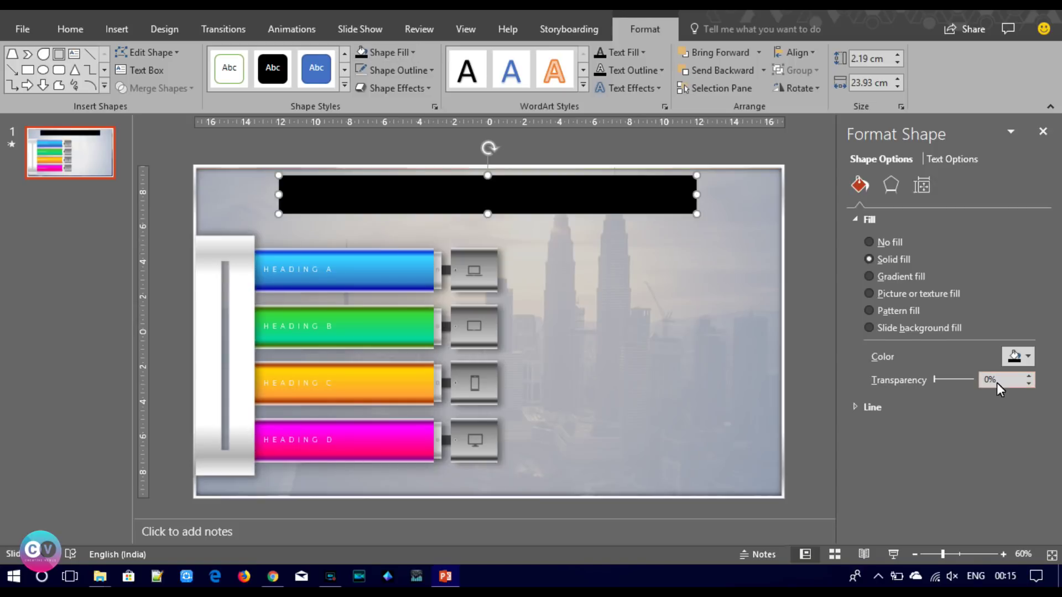
pyautogui.moveTo(934, 381); pyautogui.dragTo(950, 381)
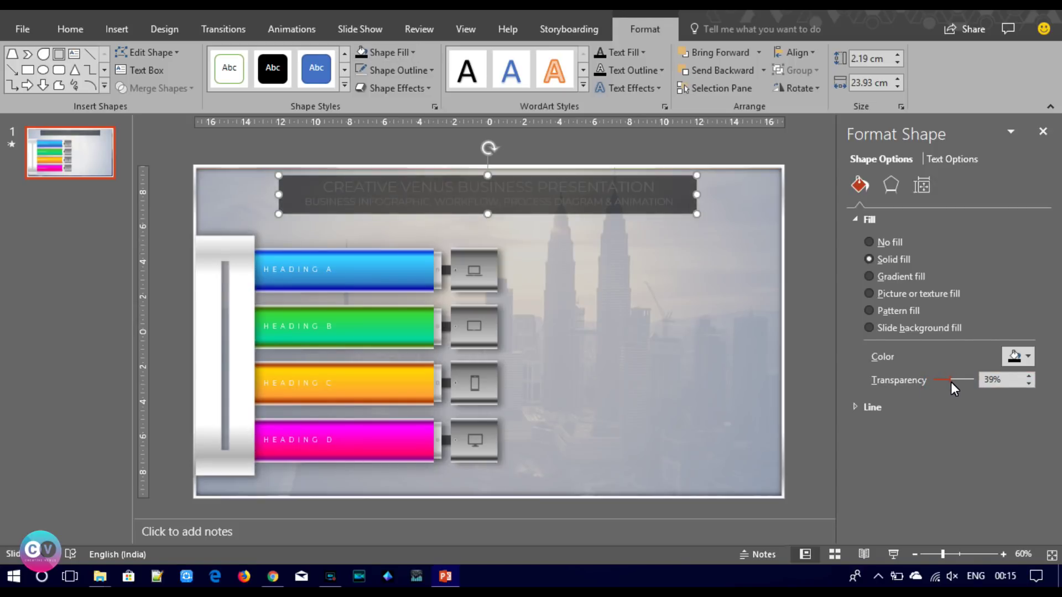
# Send the banner behind the title text, keeping the background picture beneath it.
pyautogui.rightClick(569, 193)
pyautogui.click(633, 365)
pyautogui.click(600, 274)
pyautogui.rightClick(600, 273)
pyautogui.click(665, 413)
pyautogui.click(797, 224)
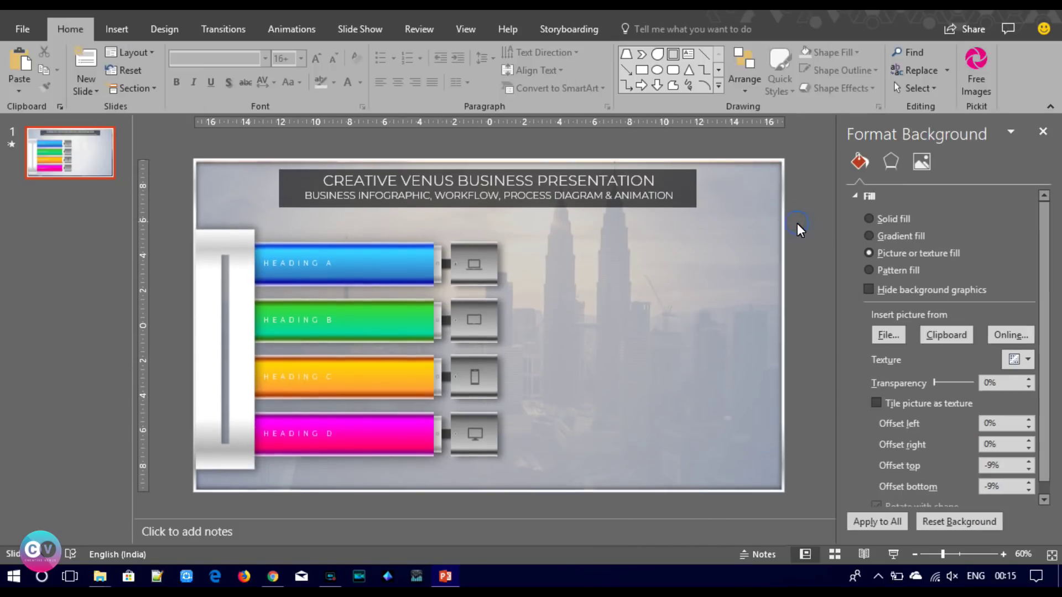
pyautogui.click(290, 199)
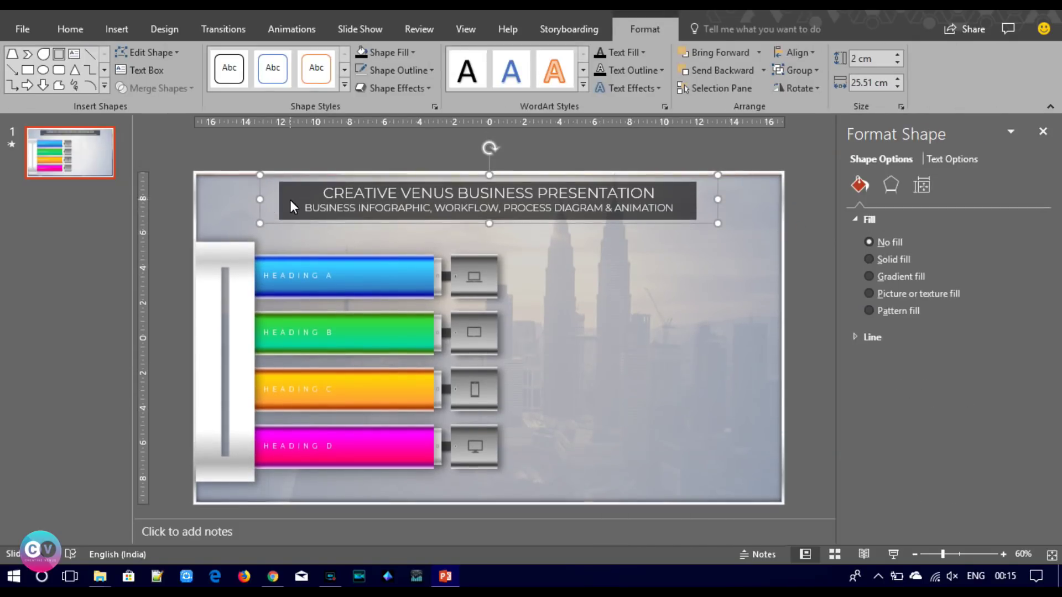
pyautogui.click(290, 200)
pyautogui.moveTo(257, 204); pyautogui.dragTo(198, 194)
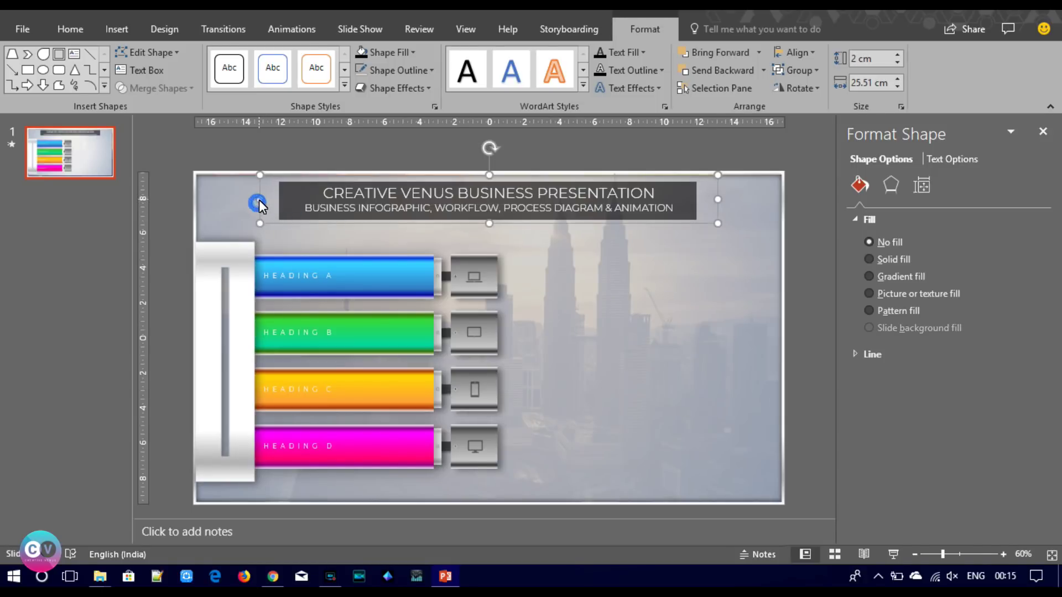
pyautogui.press('Escape')
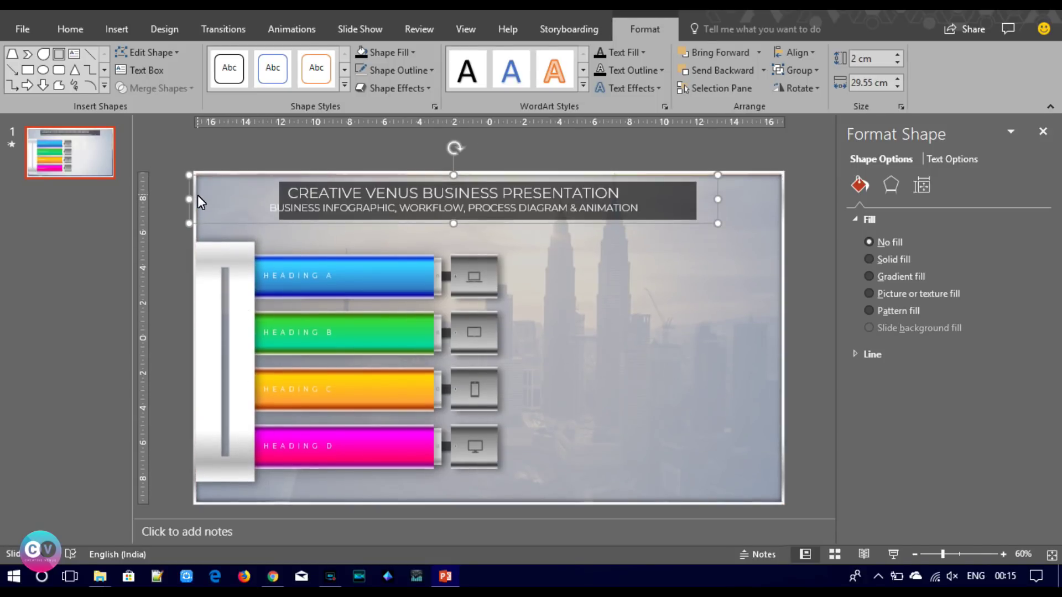
pyautogui.click(280, 199)
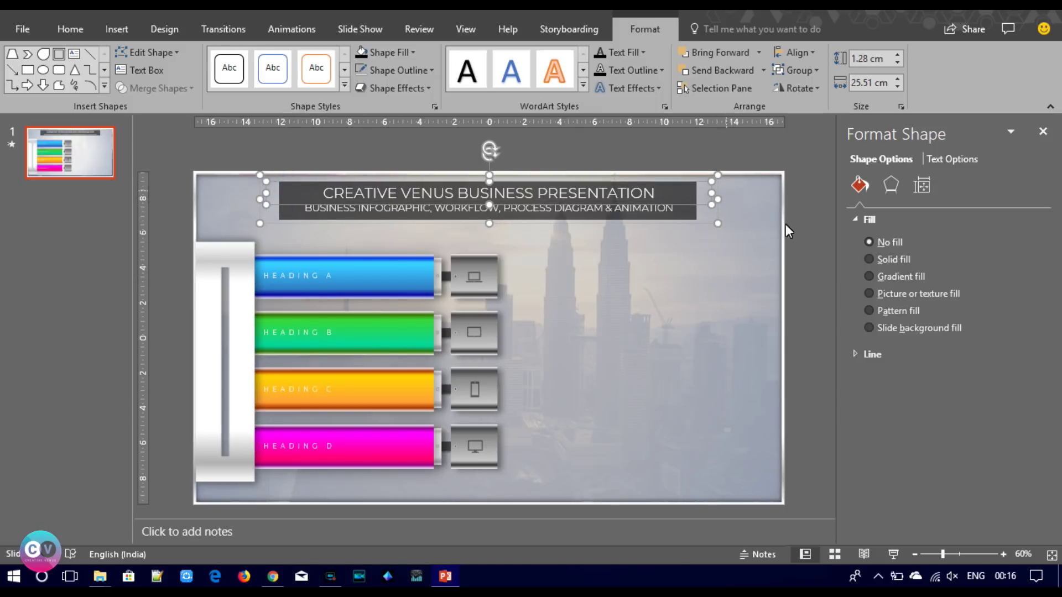
pyautogui.click(795, 231)
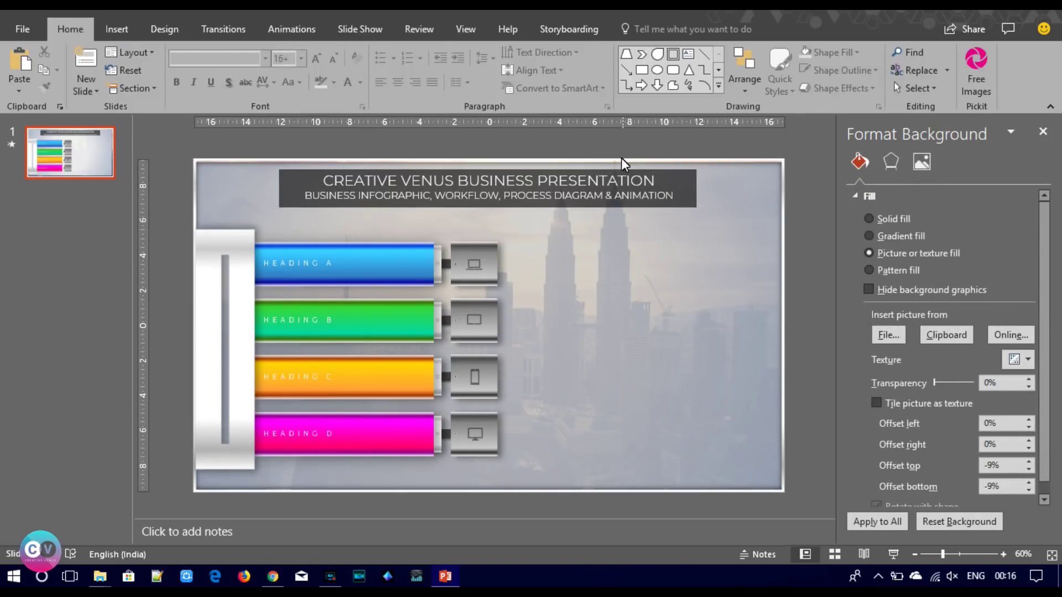
pyautogui.click(671, 176)
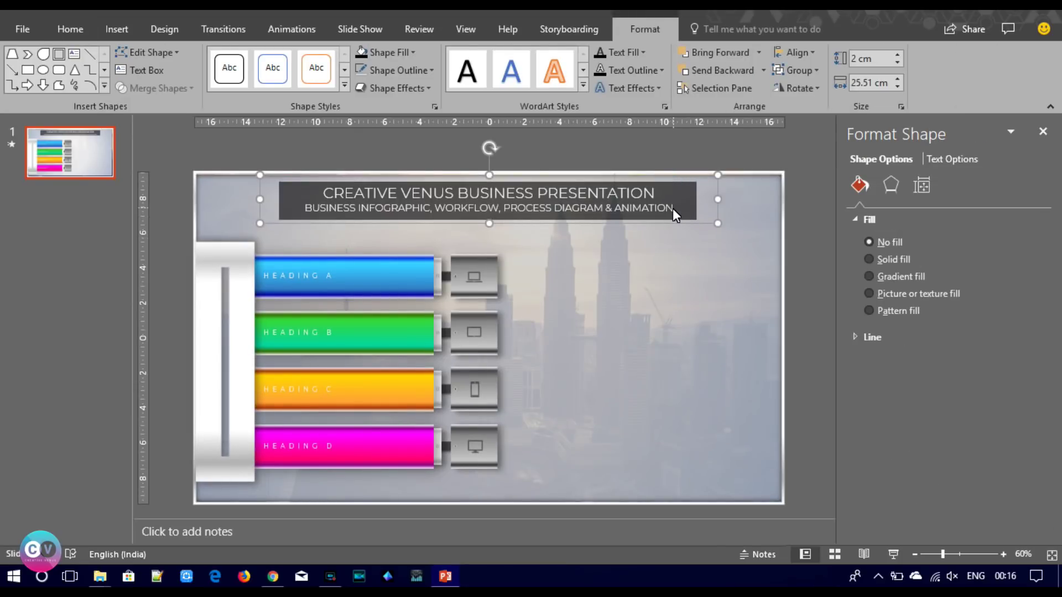
pyautogui.click(815, 263)
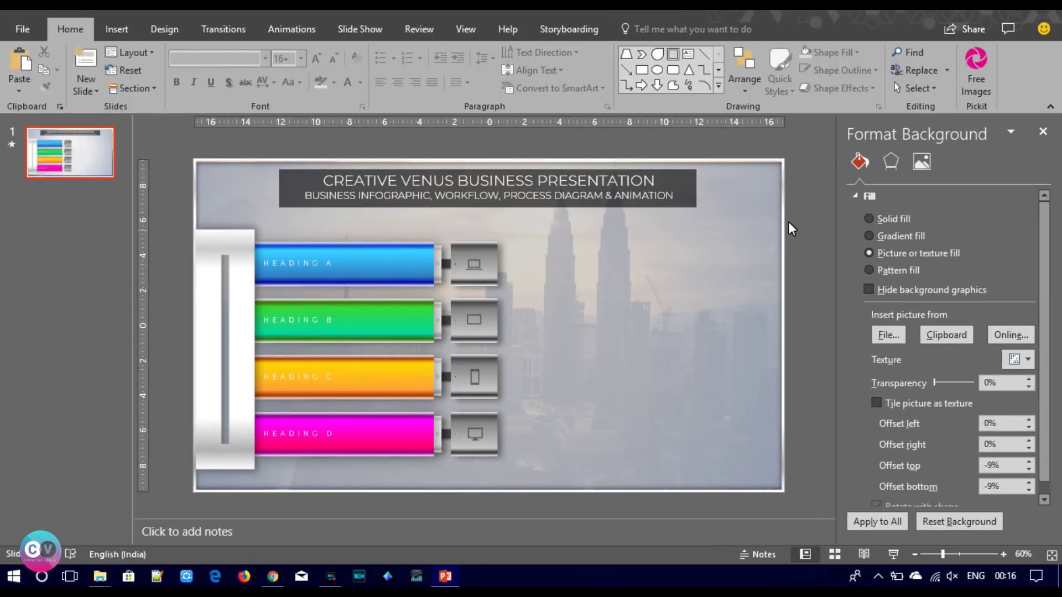
# Pick Rectangle 103 in the Selection Pane and raise its transparency from 39% to 41%.
pyautogui.click(917, 87)
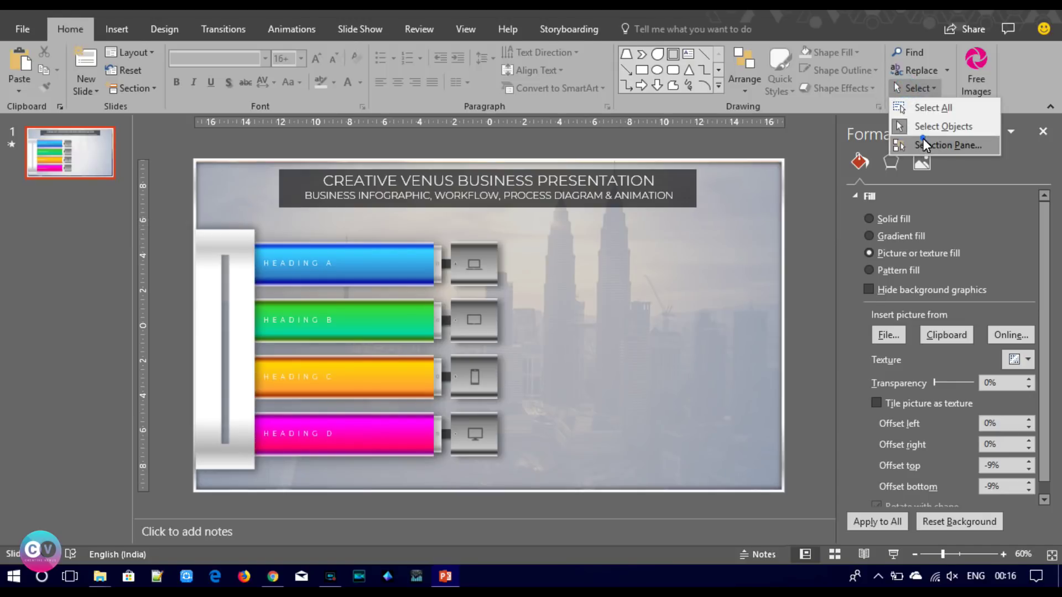
pyautogui.click(923, 145)
pyautogui.moveTo(817, 243); pyautogui.dragTo(821, 504)
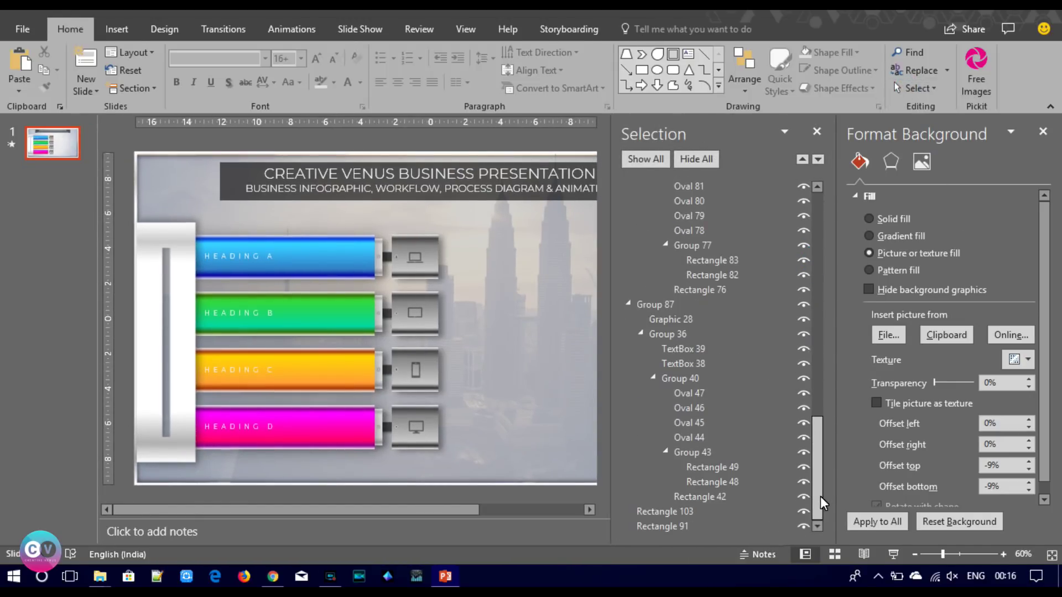
pyautogui.click(713, 511)
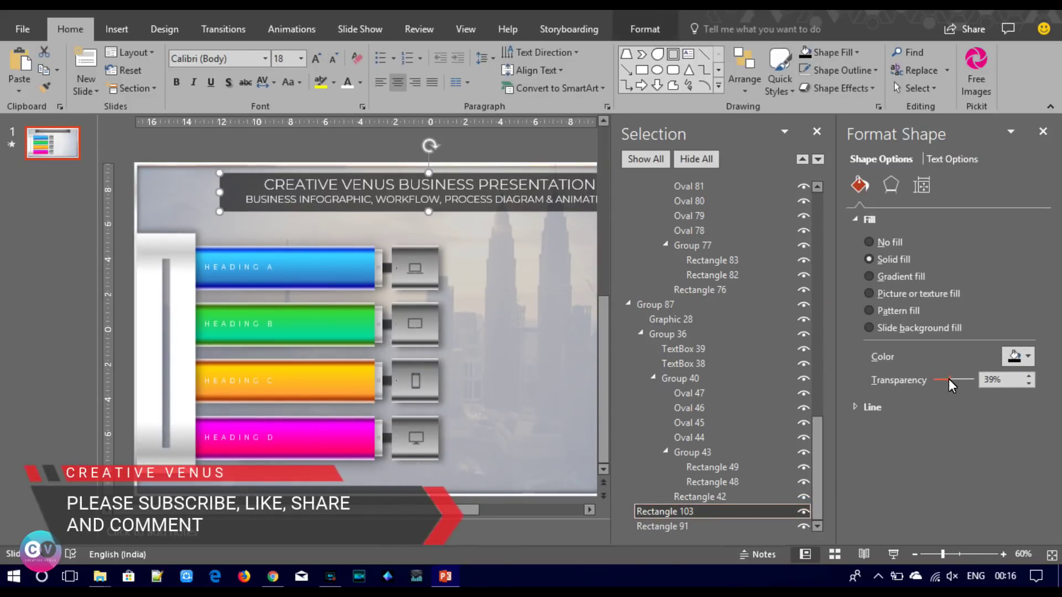
pyautogui.moveTo(950, 385); pyautogui.dragTo(953, 391)
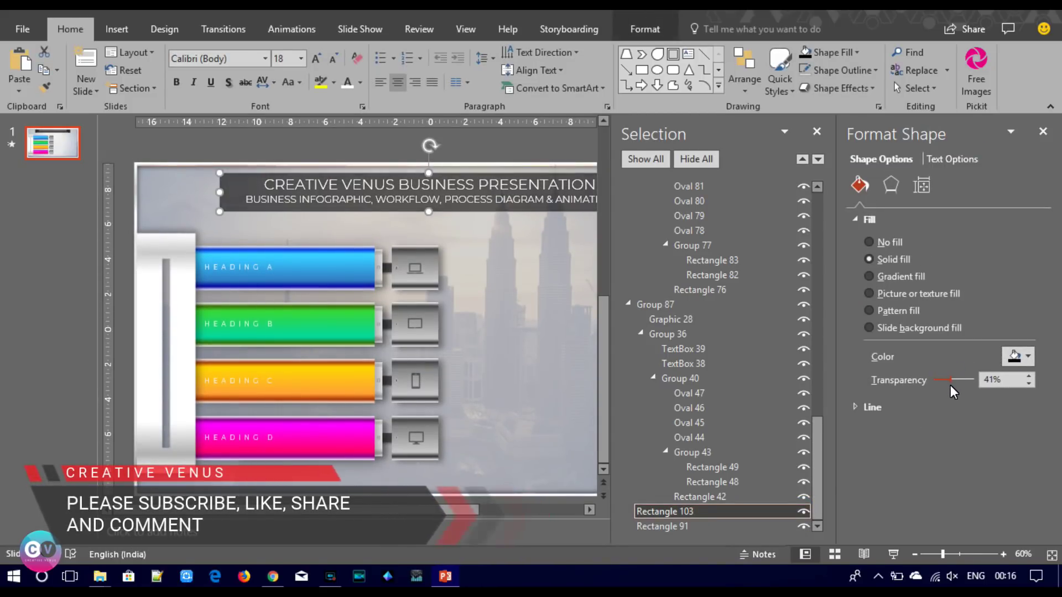
pyautogui.click(1044, 131)
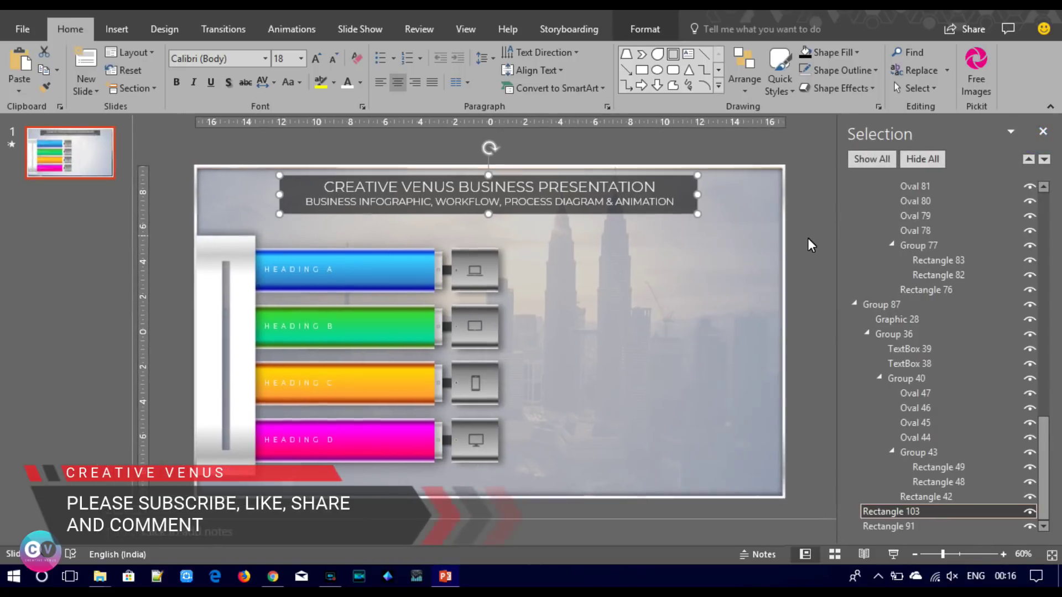
pyautogui.click(811, 245)
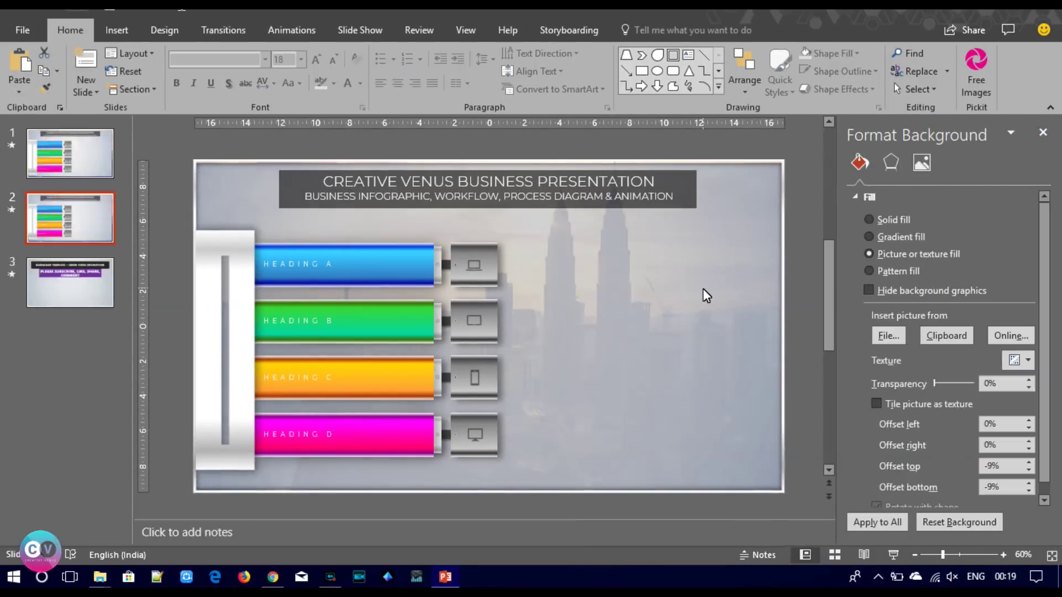
# Set the full-slide overlay's outer gradient stop to dark blue and increase its transparency.
pyautogui.click(703, 289)
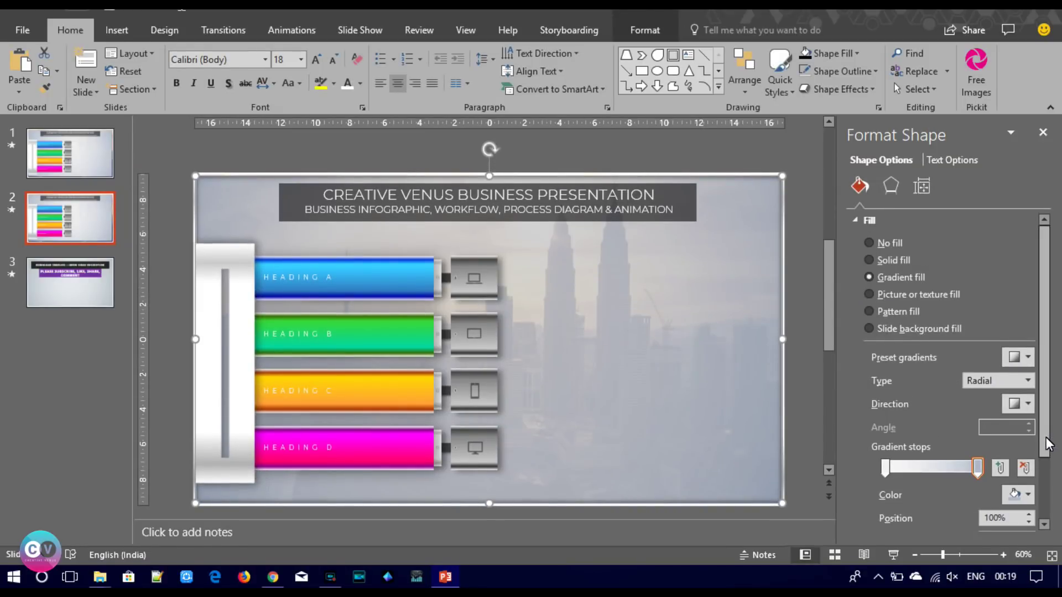
pyautogui.scroll(-2, 1040, 438)
pyautogui.click(1018, 450)
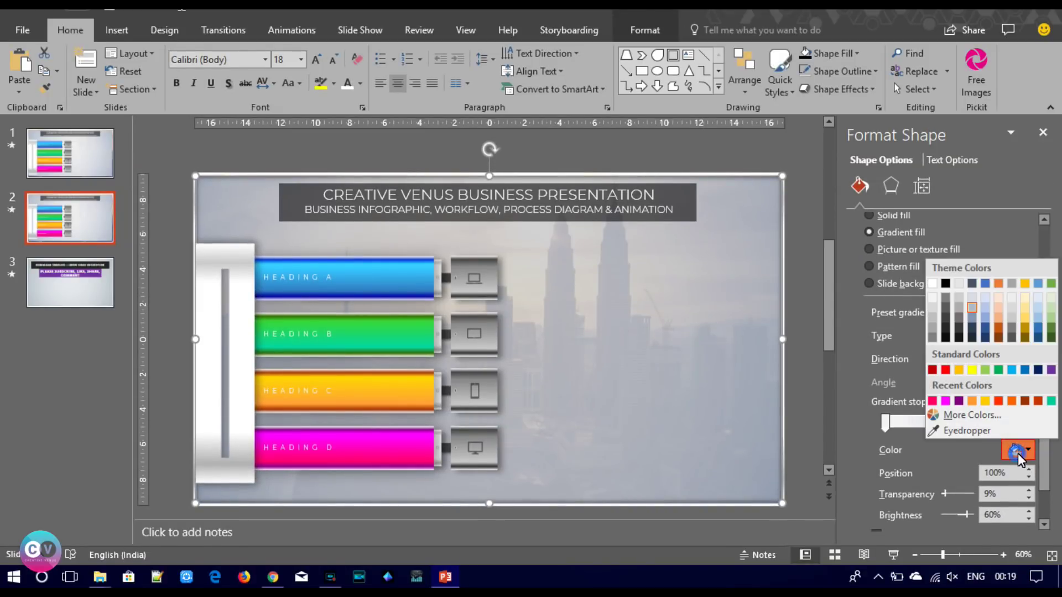
pyautogui.click(1038, 369)
pyautogui.click(885, 424)
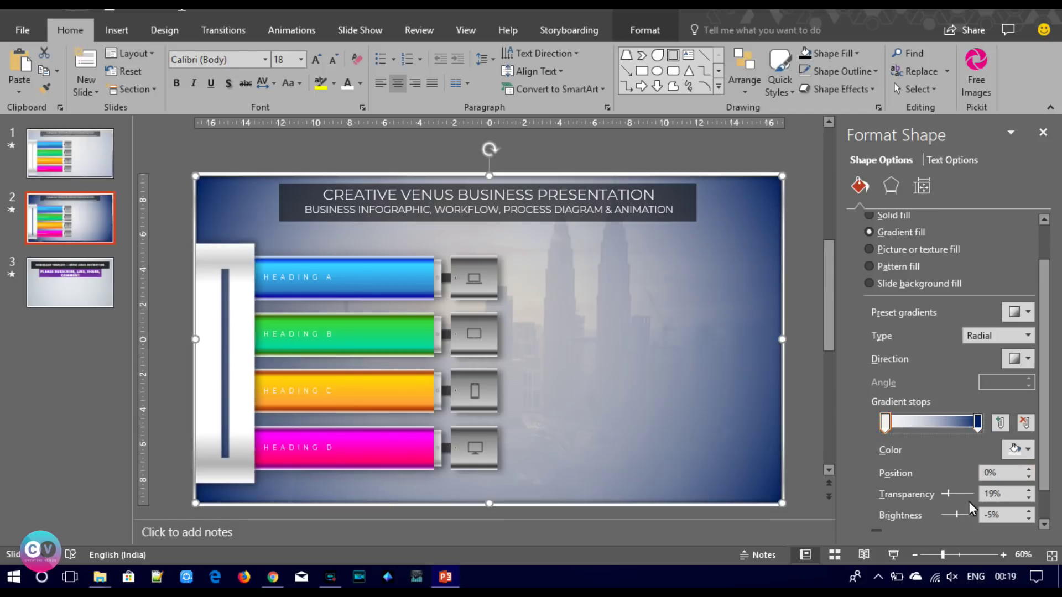
pyautogui.click(978, 423)
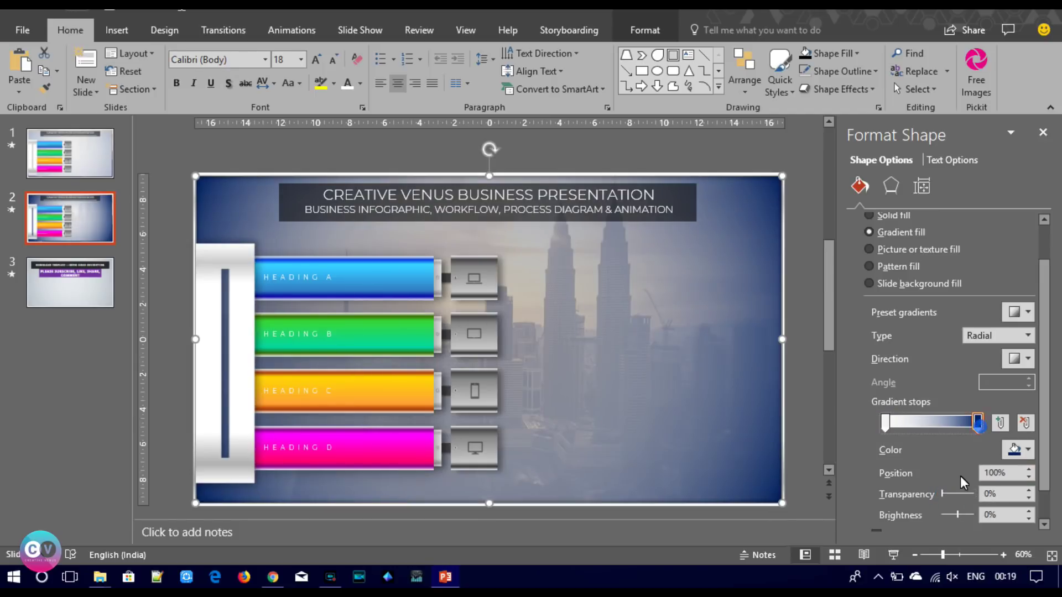
pyautogui.moveTo(948, 494); pyautogui.dragTo(955, 494)
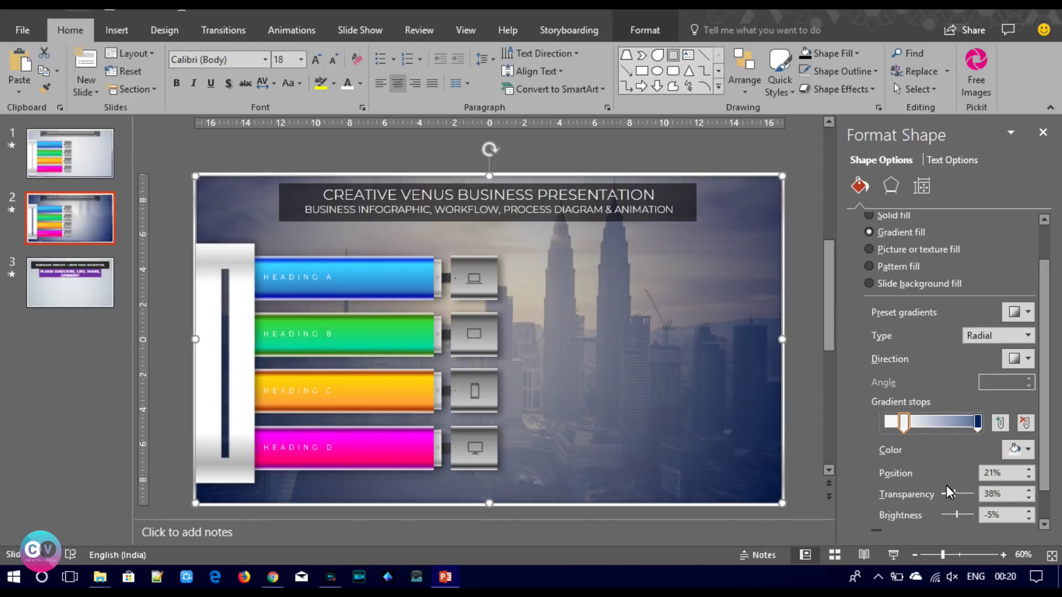
pyautogui.click(804, 387)
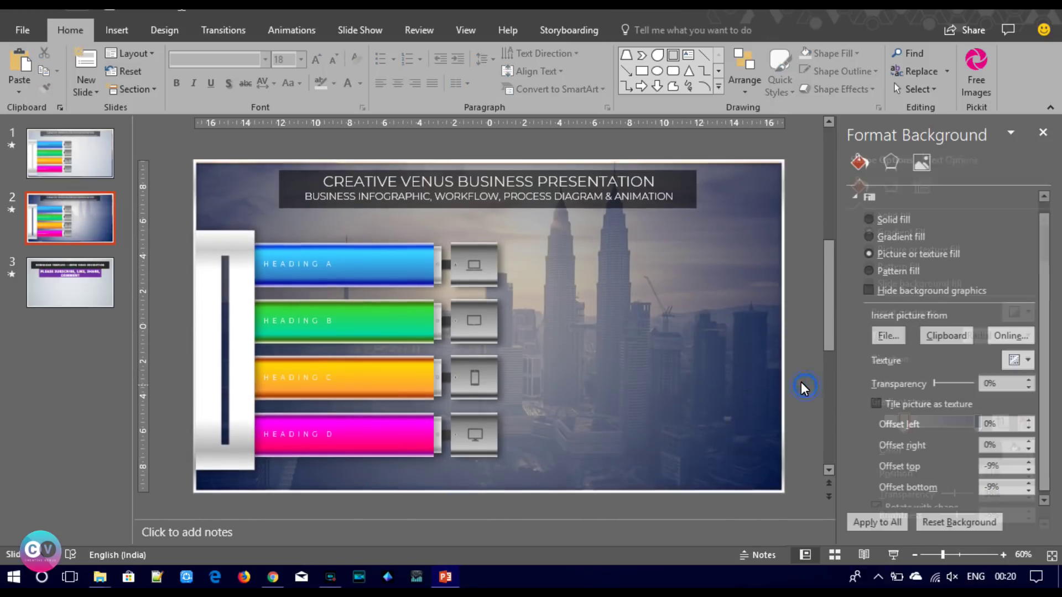
# Draw a right triangle from the slide's top-left corner, filled white and almost fully transparent.
pyautogui.click(117, 29)
pyautogui.click(263, 69)
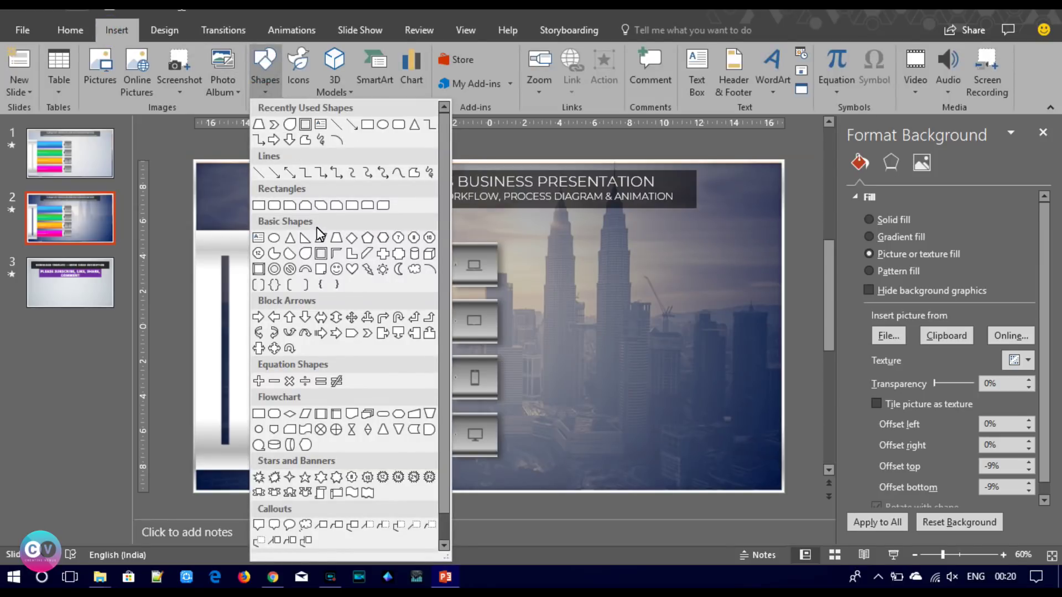
pyautogui.click(297, 239)
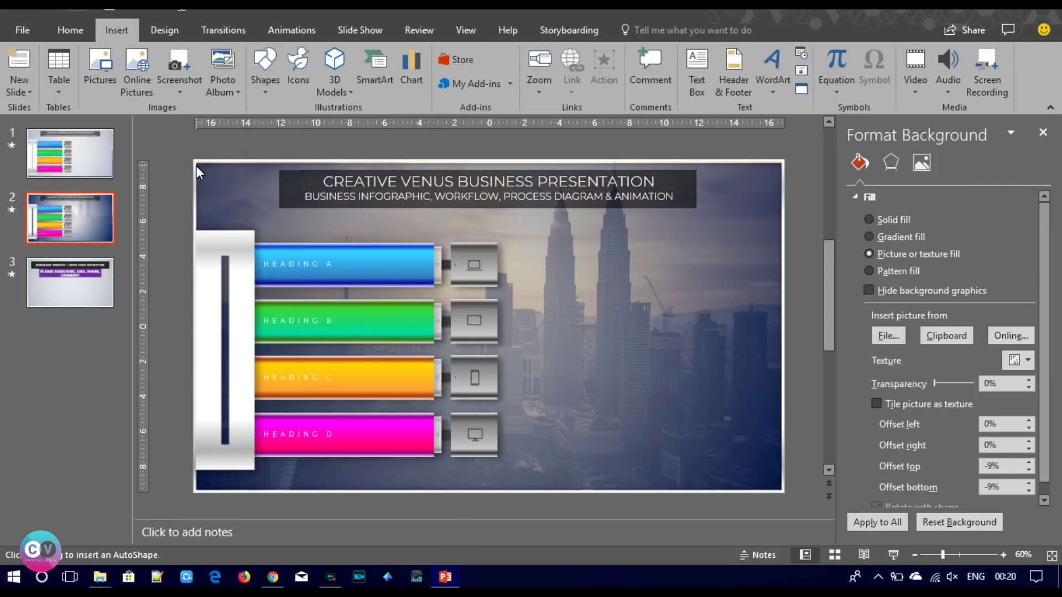
pyautogui.moveTo(195, 165); pyautogui.dragTo(658, 496)
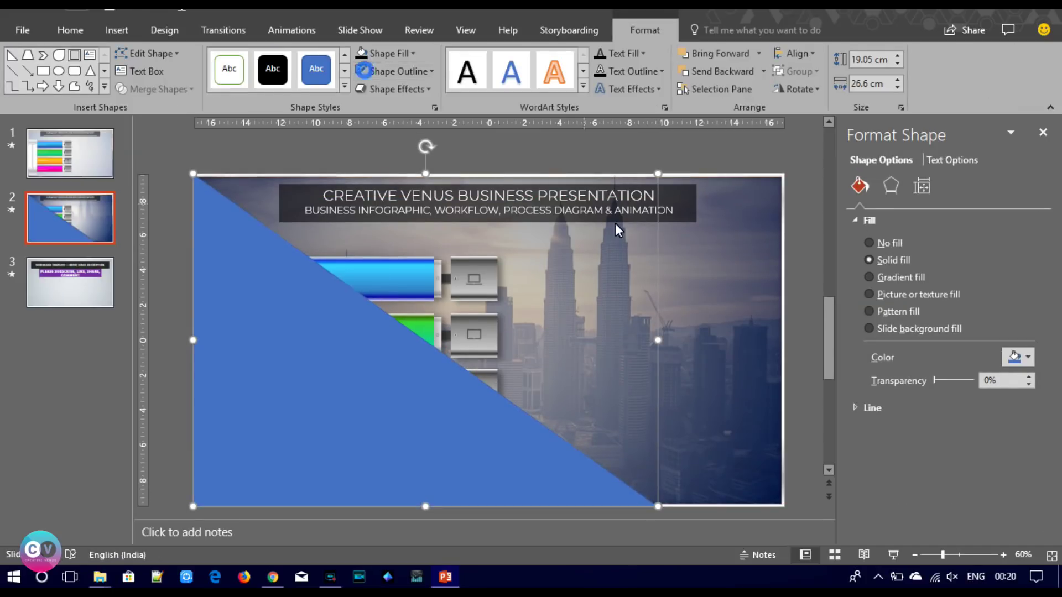
pyautogui.click(1016, 358)
pyautogui.click(934, 393)
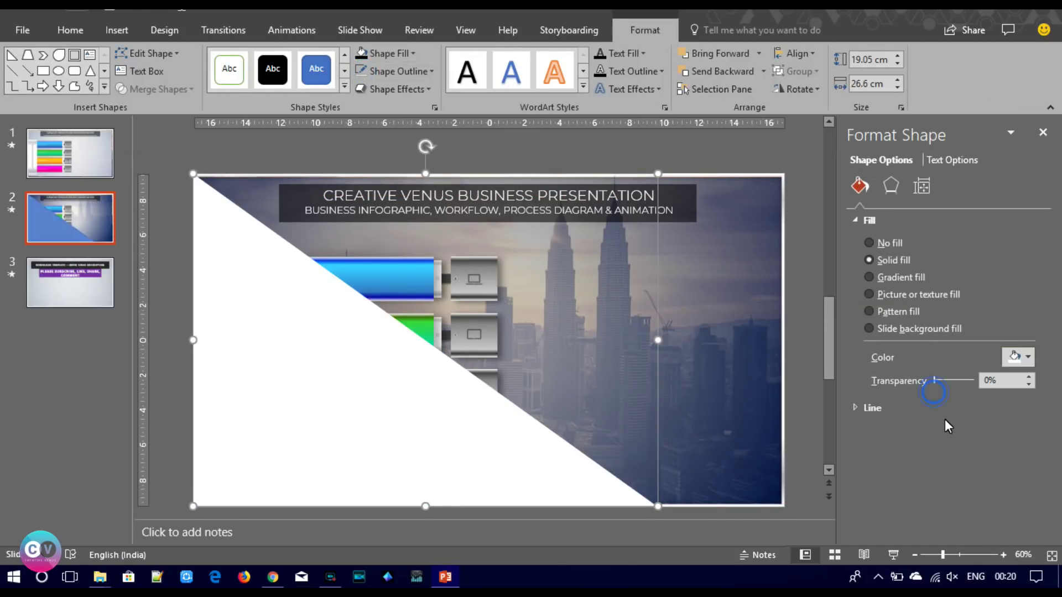
pyautogui.moveTo(935, 381); pyautogui.dragTo(972, 386)
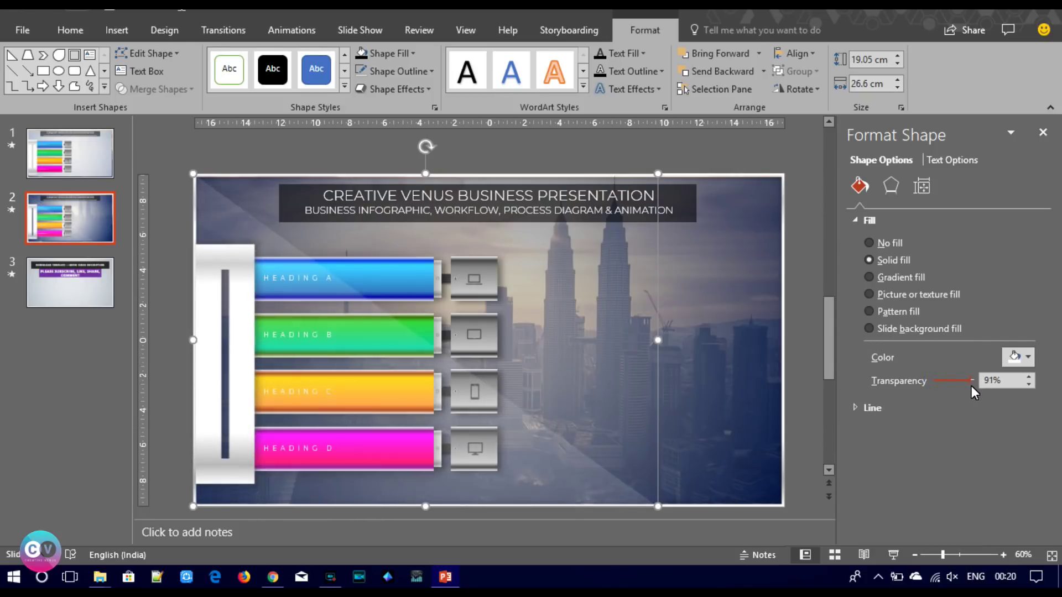
# Send the triangle to the back, with the gradient overlay shape behind it.
pyautogui.rightClick(556, 462)
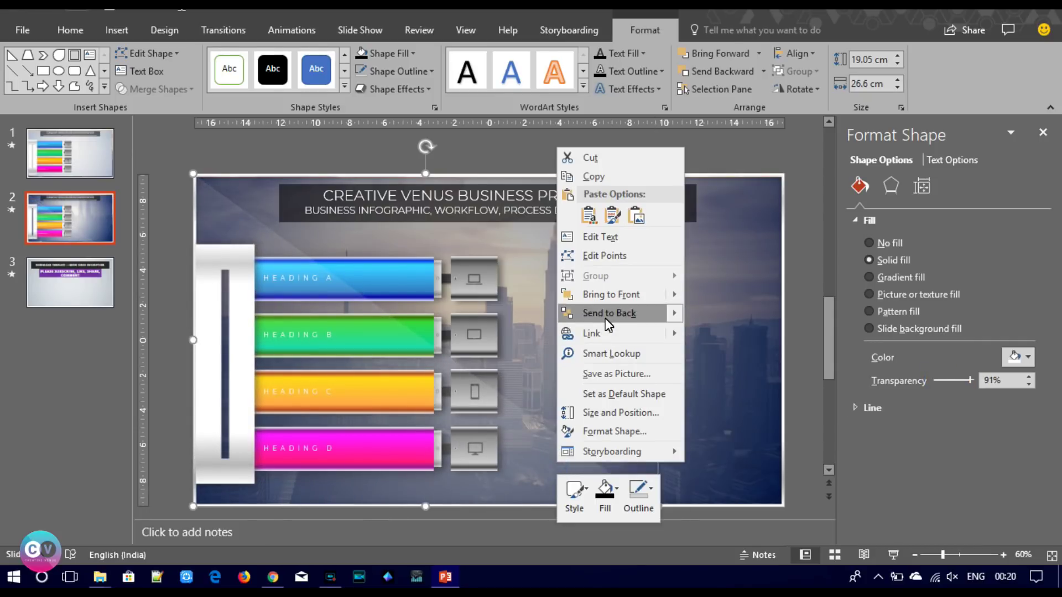
pyautogui.click(586, 311)
pyautogui.click(626, 365)
pyautogui.rightClick(626, 365)
pyautogui.click(682, 208)
# Paste a copy of the triangle and reshape it to cover the lower slide.
pyautogui.click(556, 443)
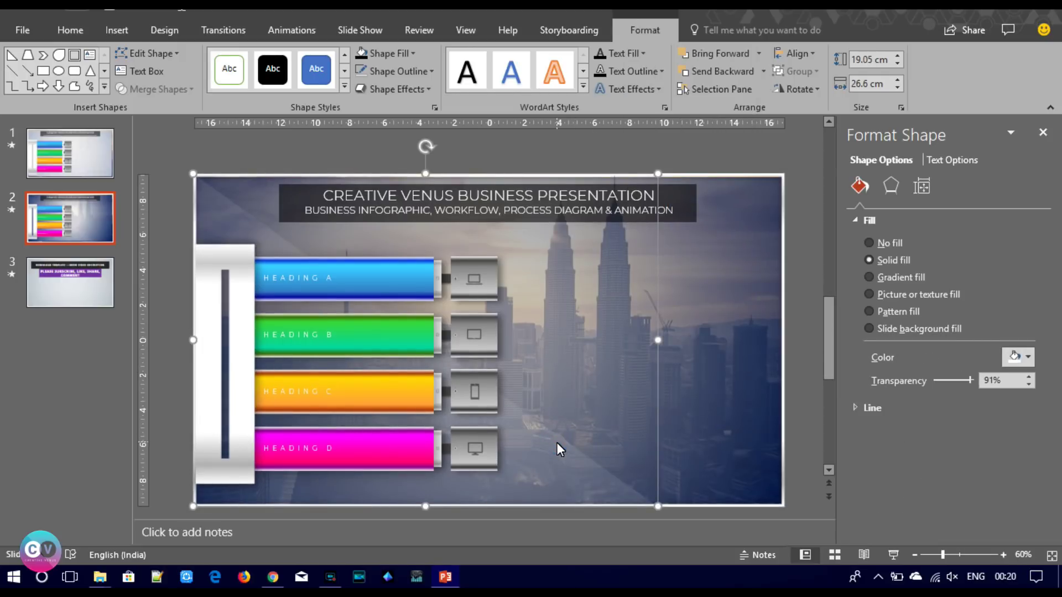
pyautogui.hotkey('ctrl', 'v')
pyautogui.moveTo(546, 446); pyautogui.dragTo(540, 427)
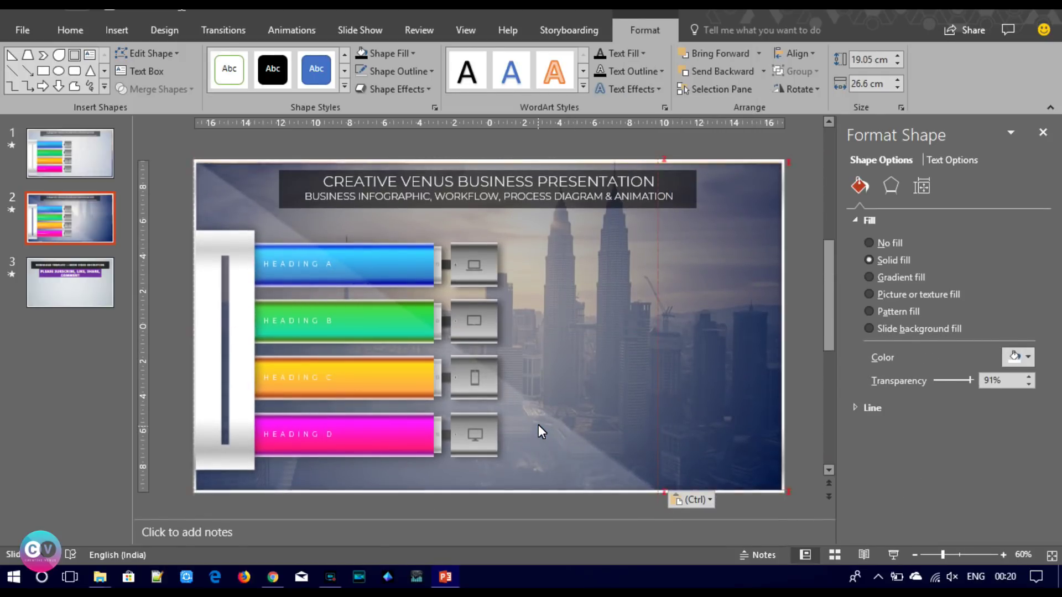
pyautogui.moveTo(540, 427); pyautogui.dragTo(539, 430)
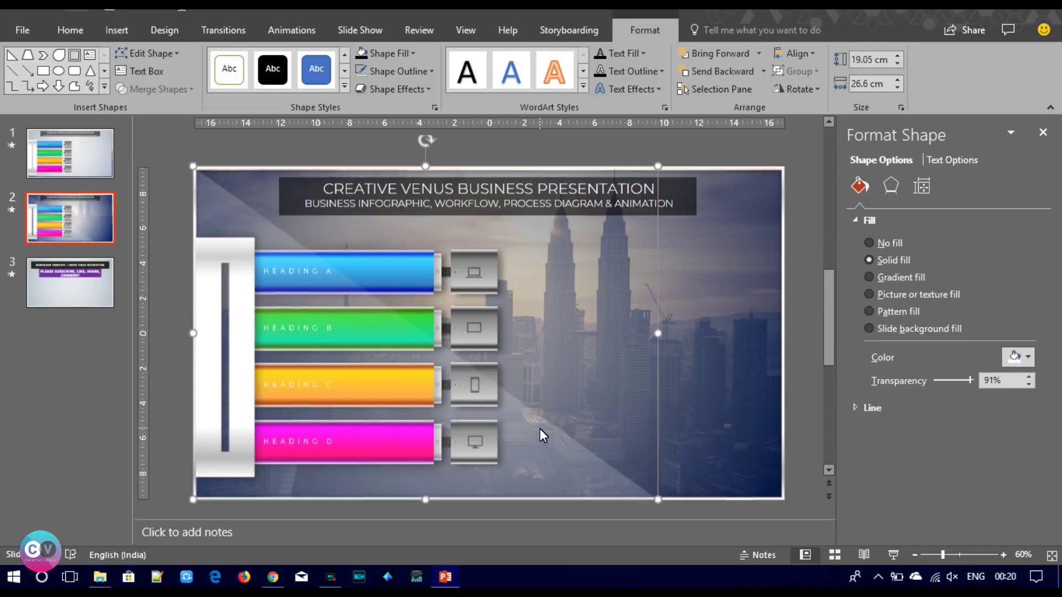
pyautogui.moveTo(658, 343); pyautogui.dragTo(763, 332)
pyautogui.moveTo(477, 173); pyautogui.dragTo(506, 303)
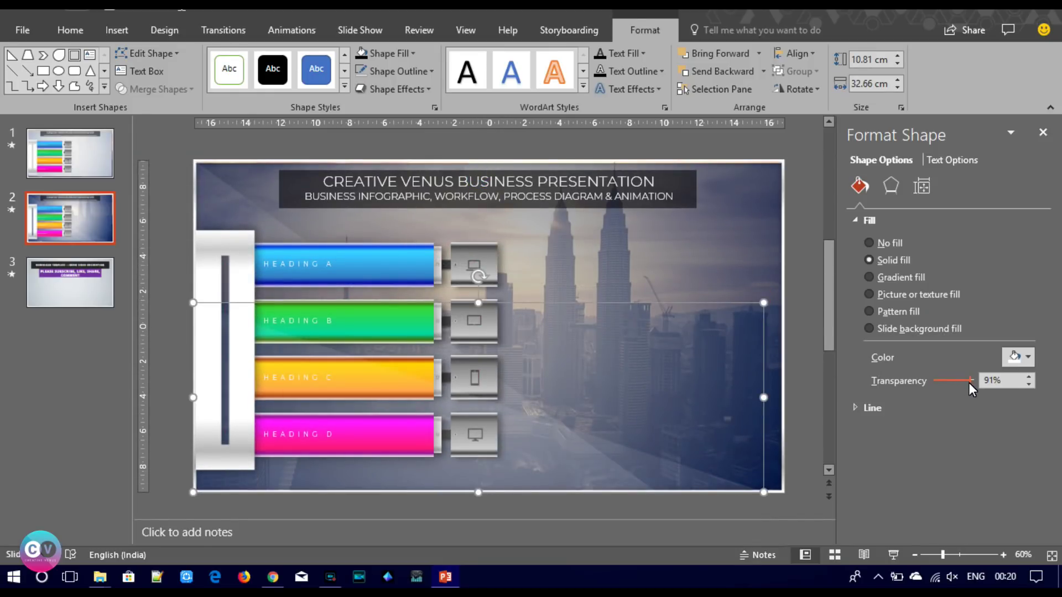
# Recolour the copied triangle blue and adjust its transparency.
pyautogui.click(1025, 358)
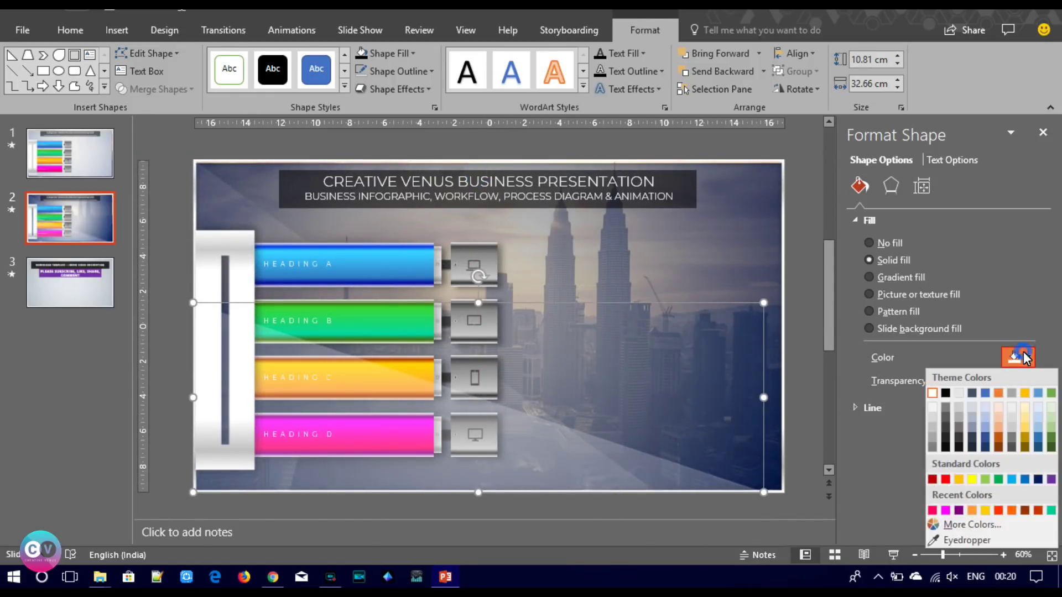
pyautogui.click(945, 394)
pyautogui.moveTo(970, 380); pyautogui.dragTo(968, 383)
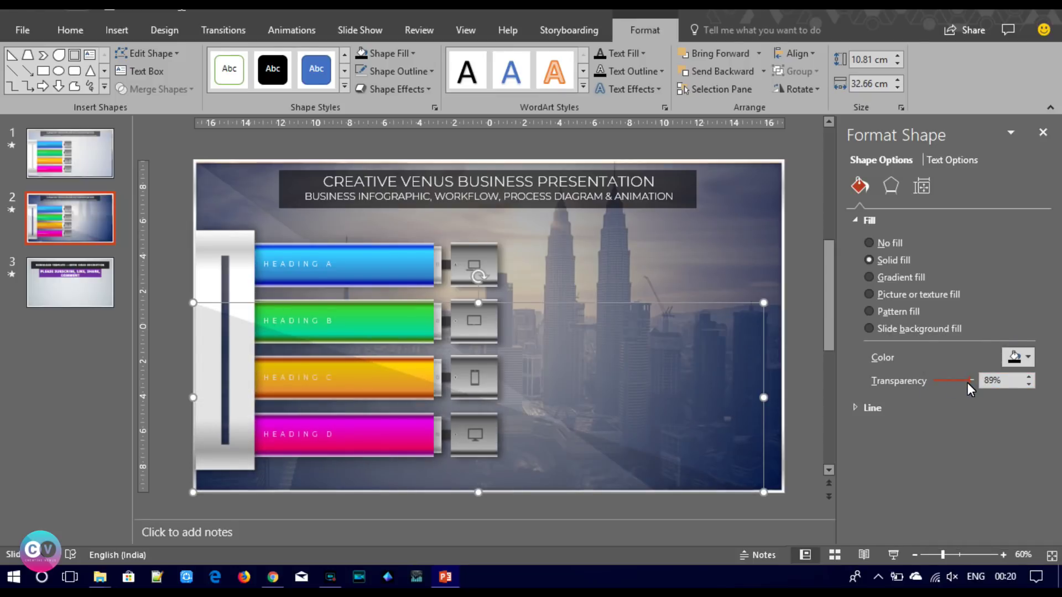
pyautogui.click(1027, 357)
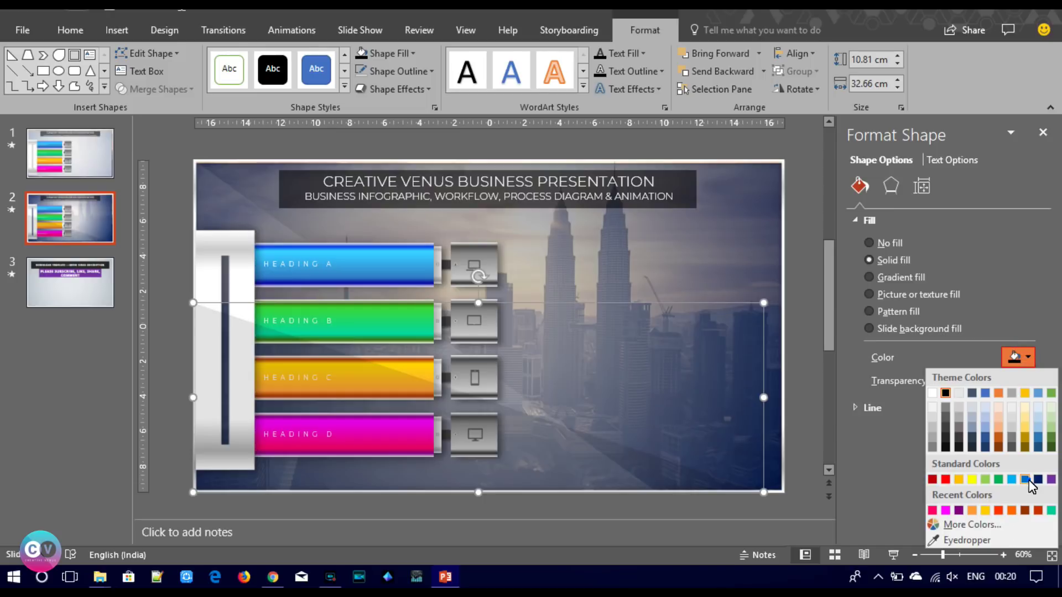
pyautogui.click(1029, 480)
pyautogui.moveTo(972, 385); pyautogui.dragTo(968, 381)
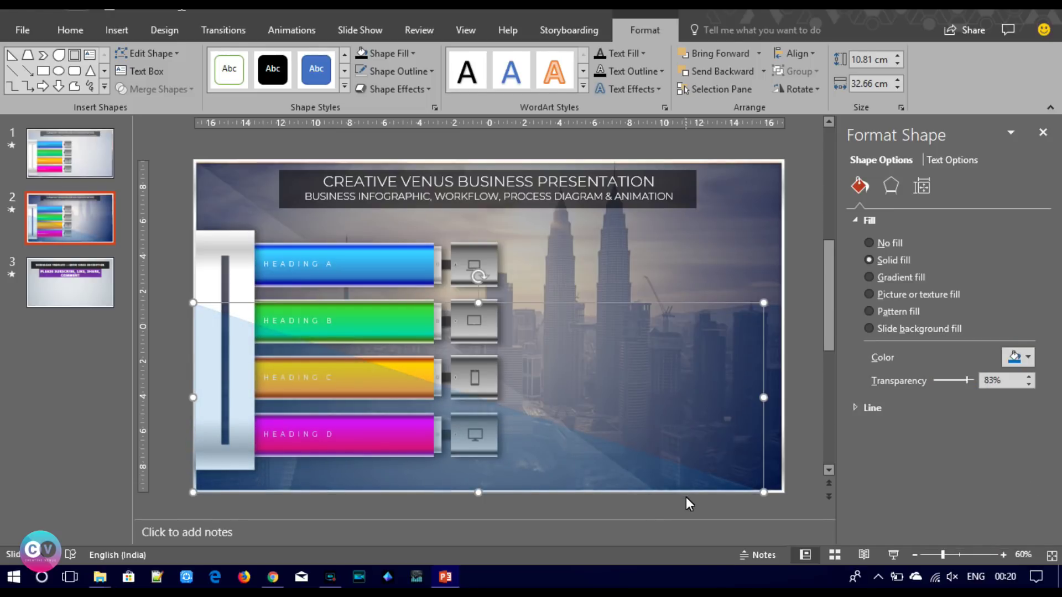
# Move the blue copy behind the heading bars, keeping the gradient shape at the very back.
pyautogui.rightClick(641, 465)
pyautogui.click(694, 317)
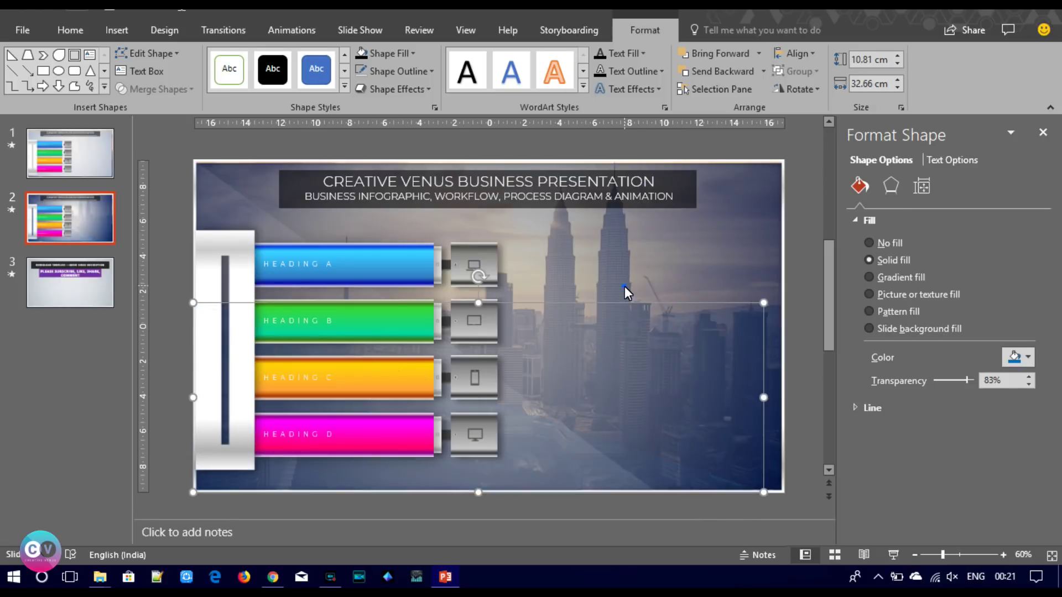
pyautogui.click(625, 286)
pyautogui.rightClick(625, 286)
pyautogui.click(687, 414)
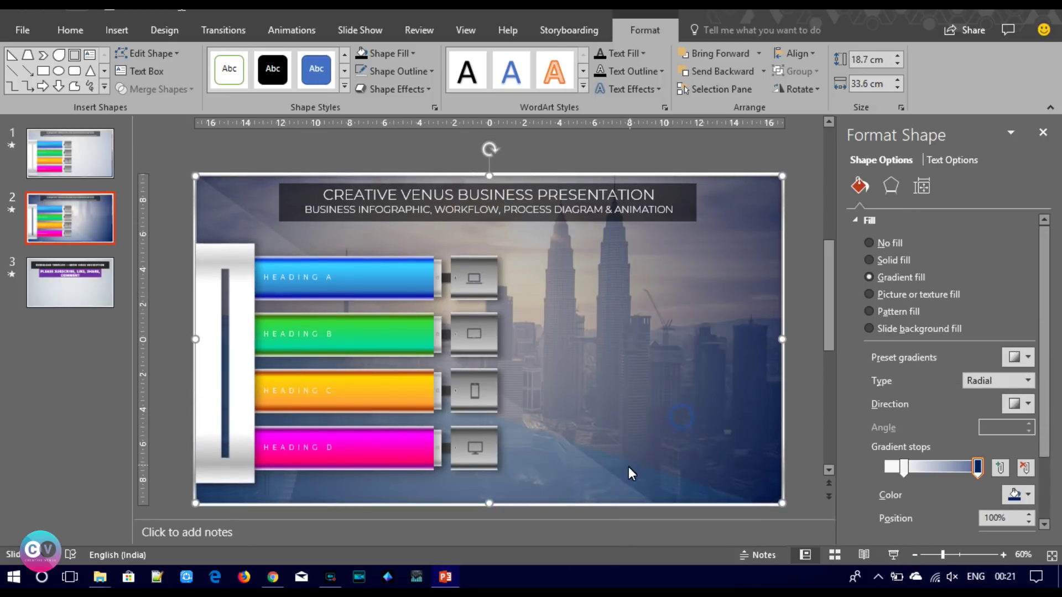
# Set the blue overlay's transparency to 83% and review the slide.
pyautogui.click(600, 467)
pyautogui.click(600, 467)
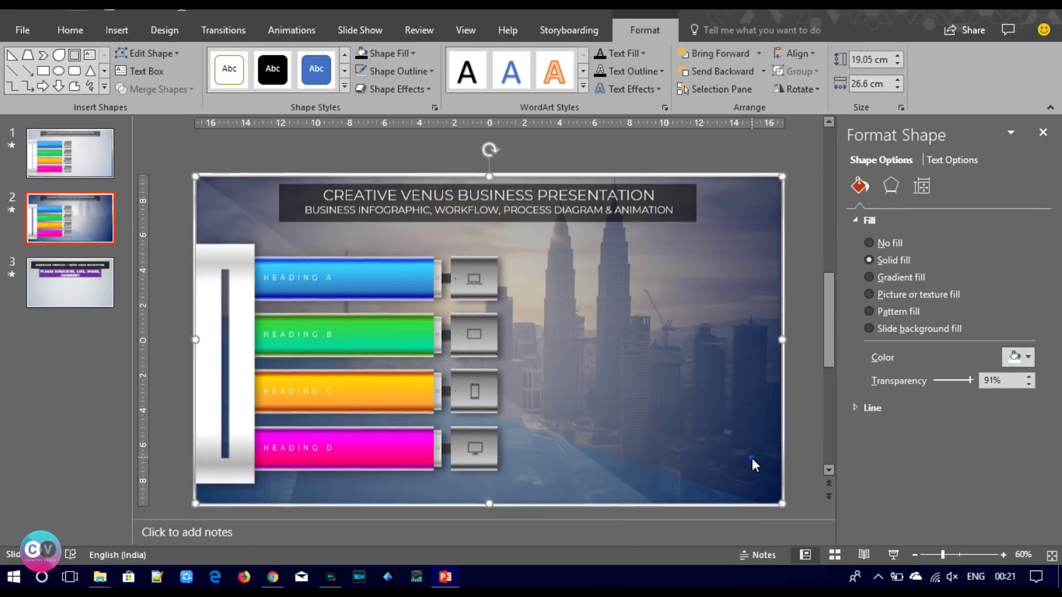
pyautogui.click(675, 483)
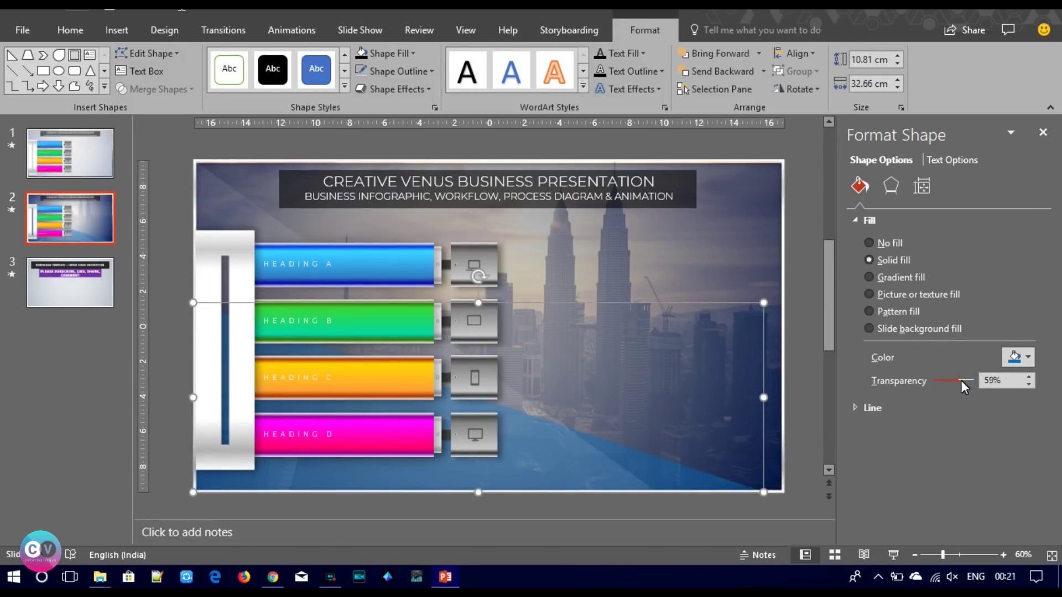
pyautogui.moveTo(961, 380); pyautogui.dragTo(965, 382)
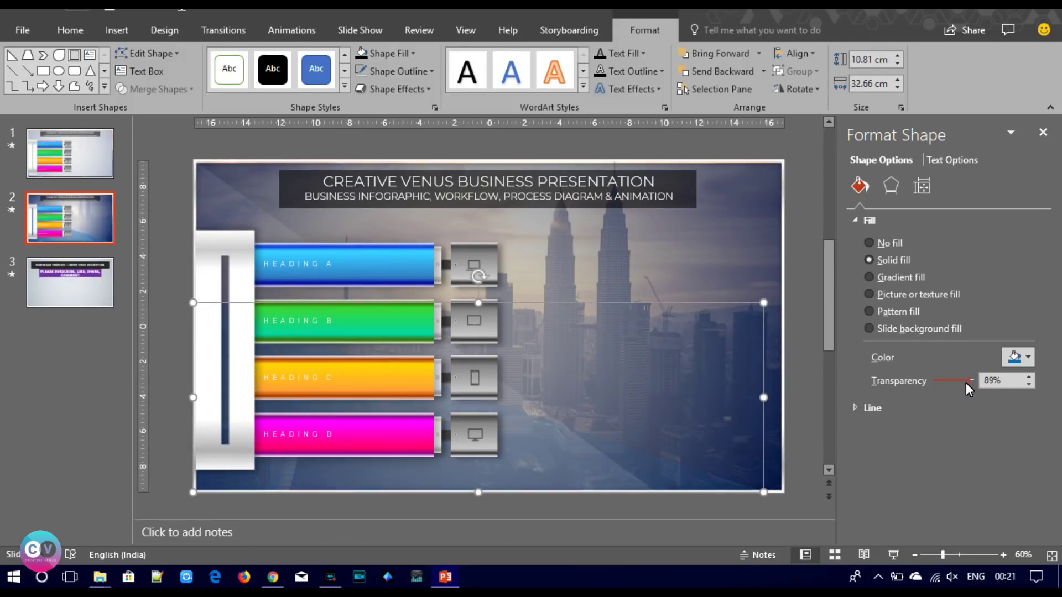
pyautogui.click(829, 380)
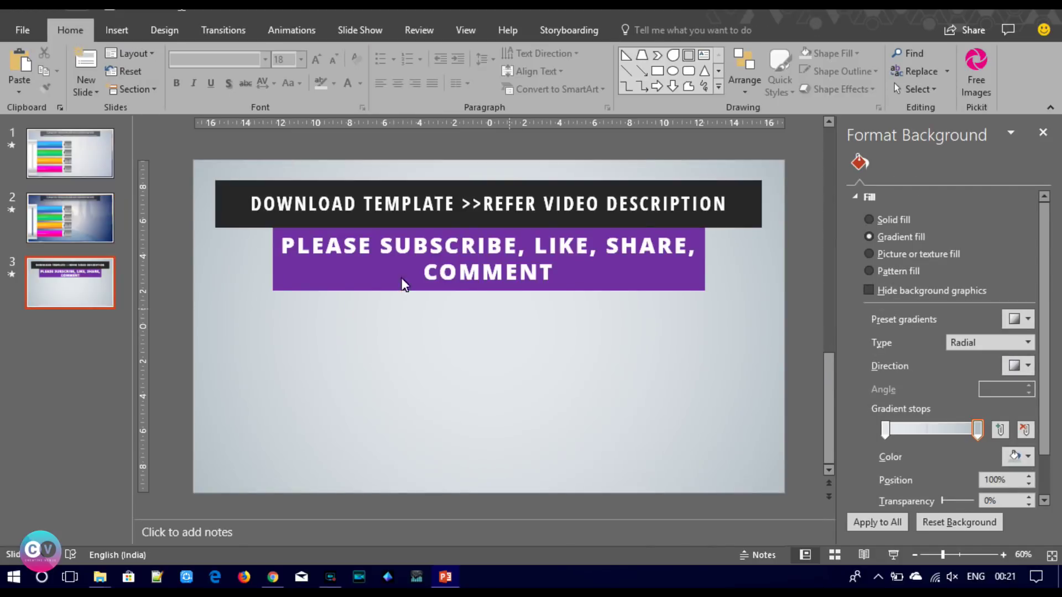
pyautogui.click(66, 219)
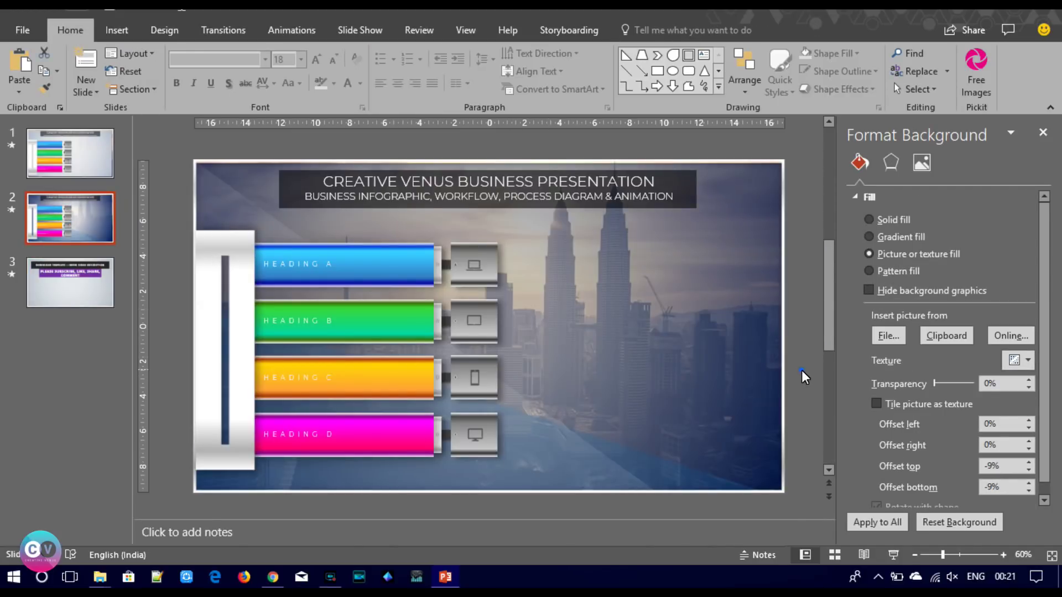
pyautogui.click(620, 455)
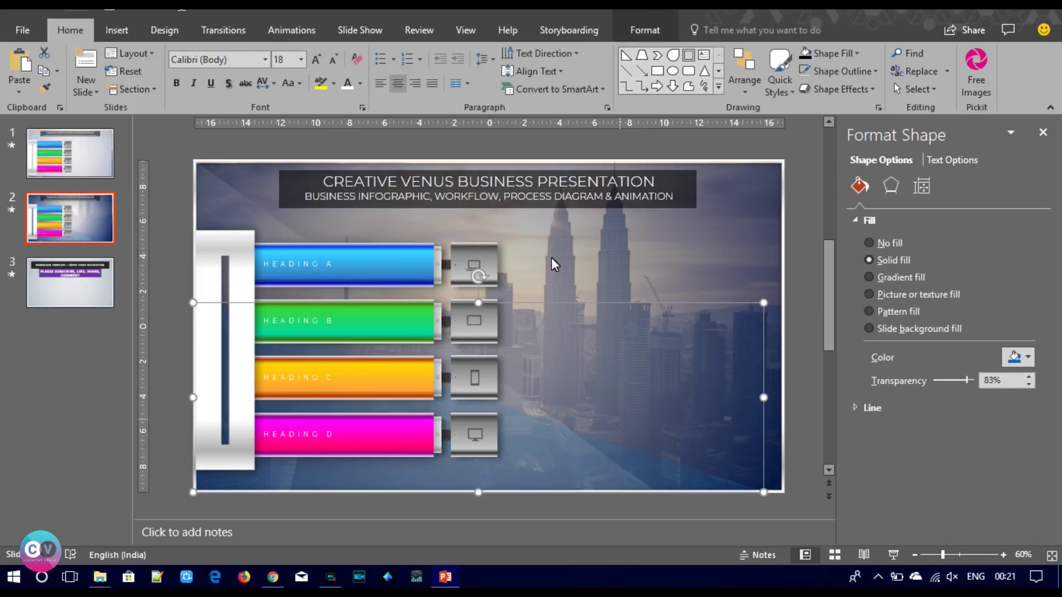
pyautogui.click(172, 232)
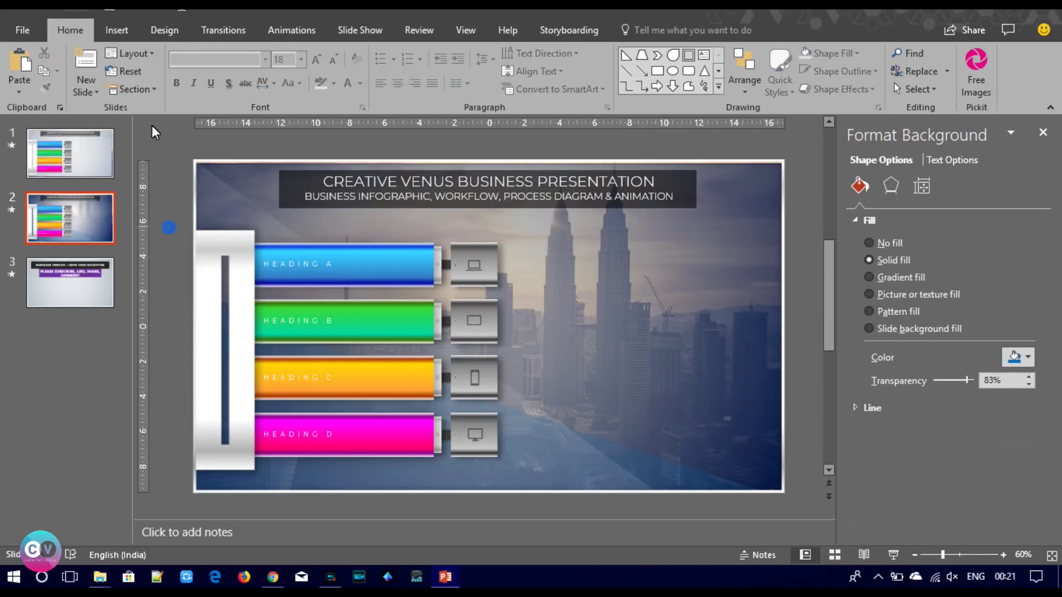
# Draw a large parallelogram across the slide, widen it leftward and adjust its slant.
pyautogui.click(116, 30)
pyautogui.click(265, 69)
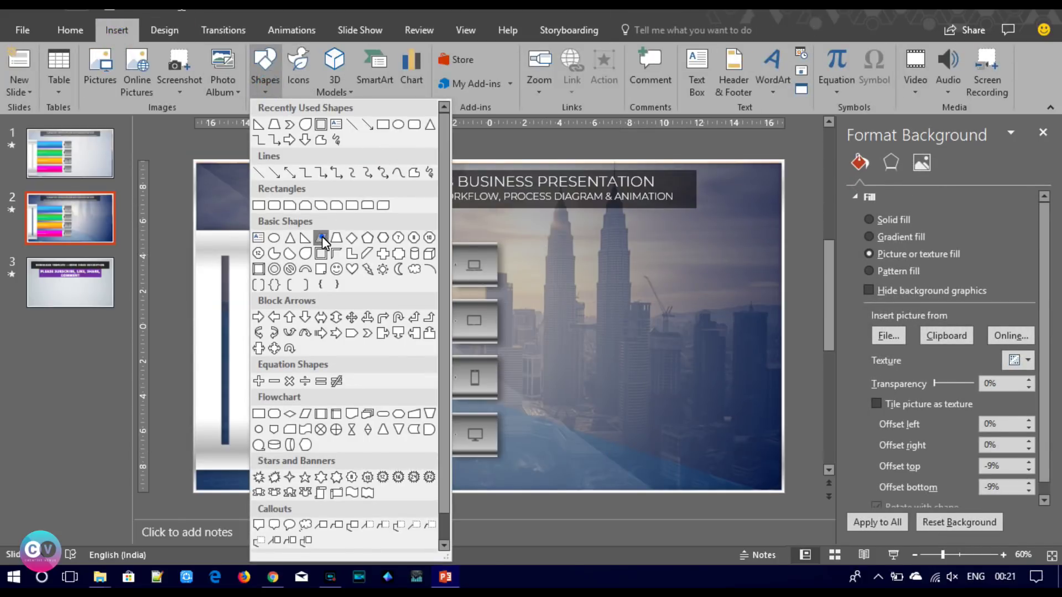
pyautogui.click(321, 238)
pyautogui.moveTo(344, 162); pyautogui.dragTo(788, 457)
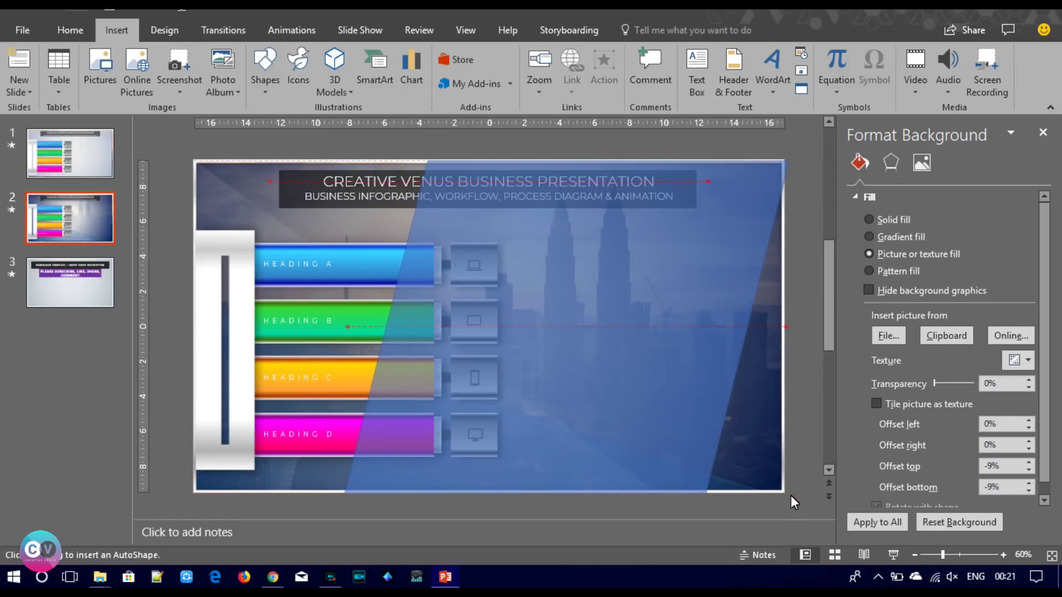
pyautogui.moveTo(788, 458); pyautogui.dragTo(788, 491)
pyautogui.moveTo(347, 341); pyautogui.dragTo(266, 338)
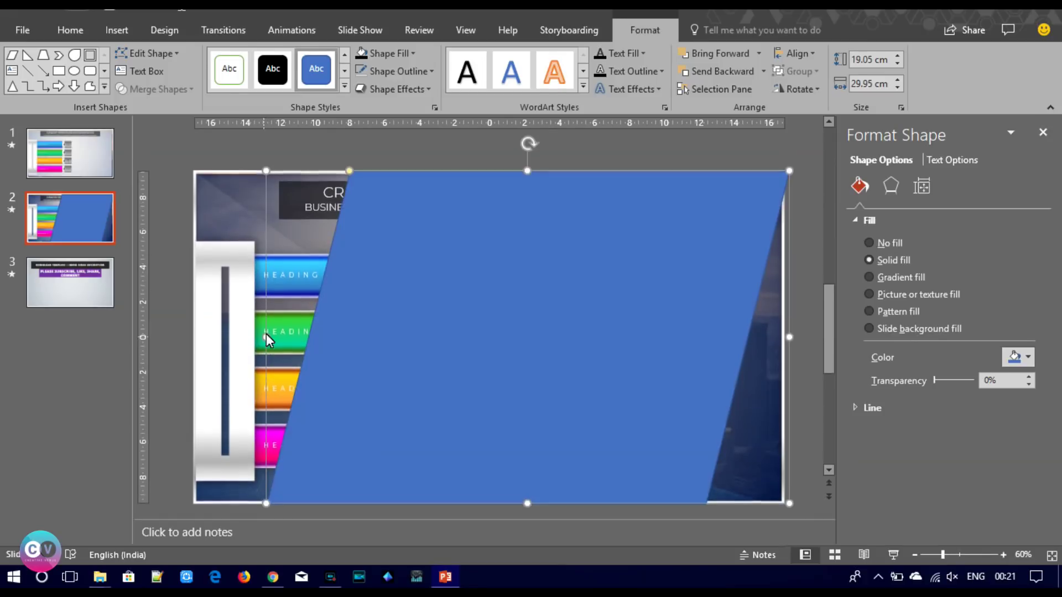
pyautogui.moveTo(354, 163)
pyautogui.mouseDown()
pyautogui.moveTo(486, 205)
pyautogui.moveTo(499, 197)
pyautogui.mouseUp()
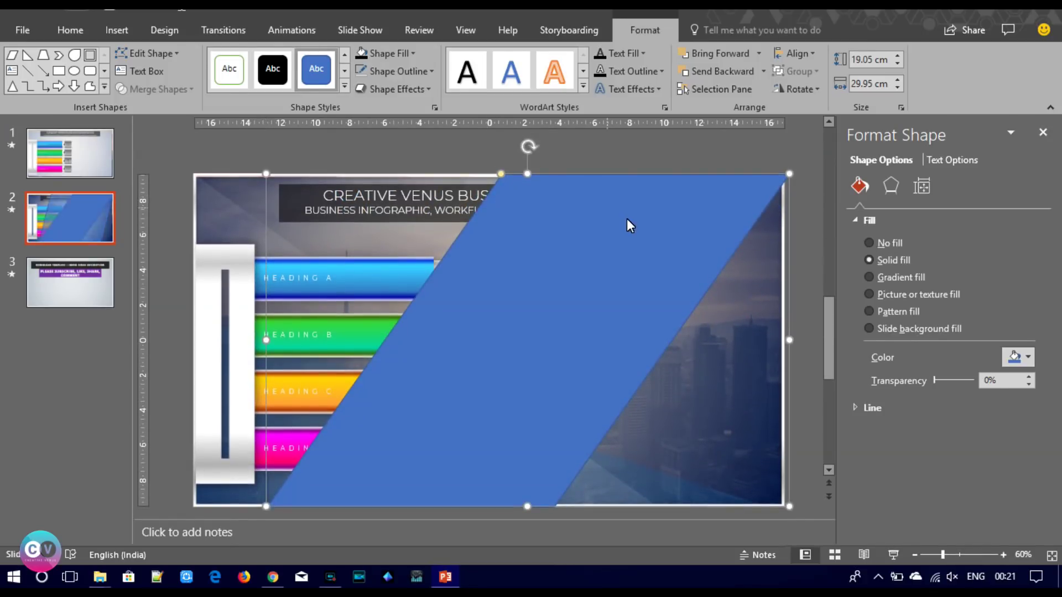
pyautogui.click(360, 75)
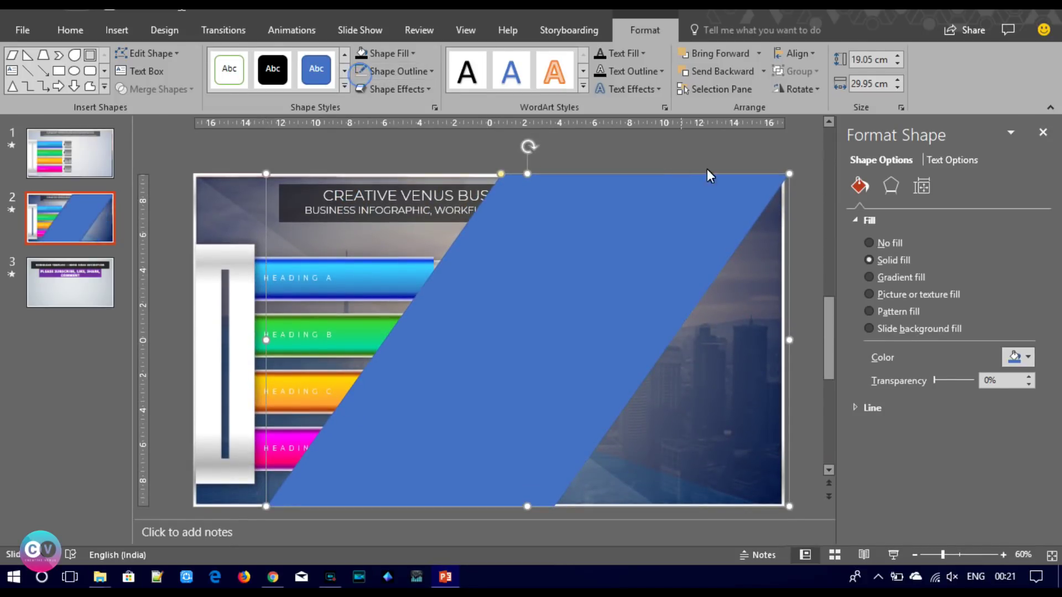
# Fill the parallelogram white at 91% transparency and send it behind the bars, above the gradient.
pyautogui.click(1030, 358)
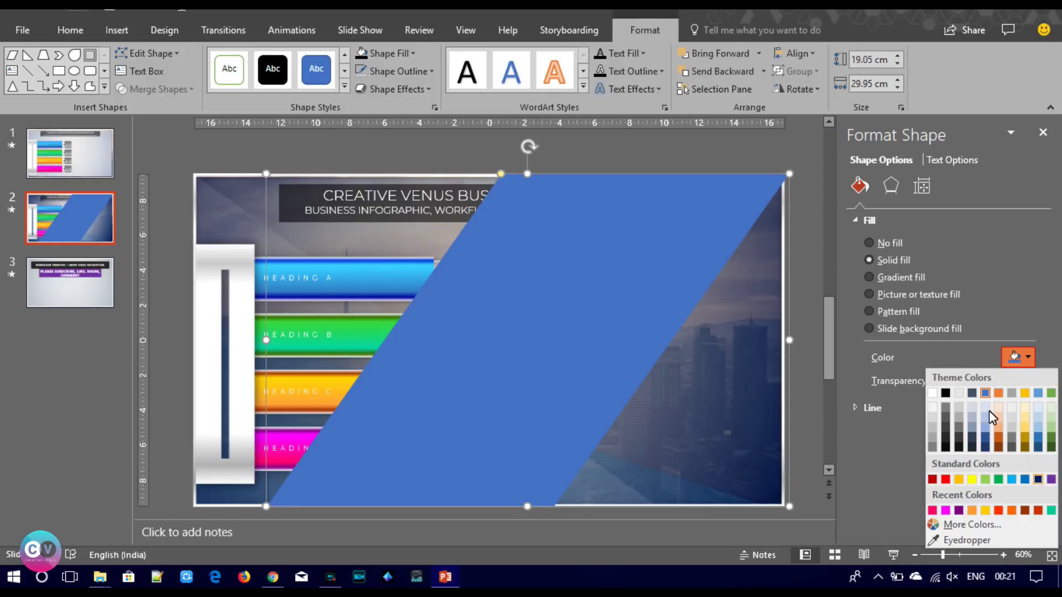
pyautogui.click(932, 393)
pyautogui.moveTo(940, 381); pyautogui.dragTo(970, 385)
pyautogui.rightClick(606, 277)
pyautogui.click(666, 413)
pyautogui.click(695, 399)
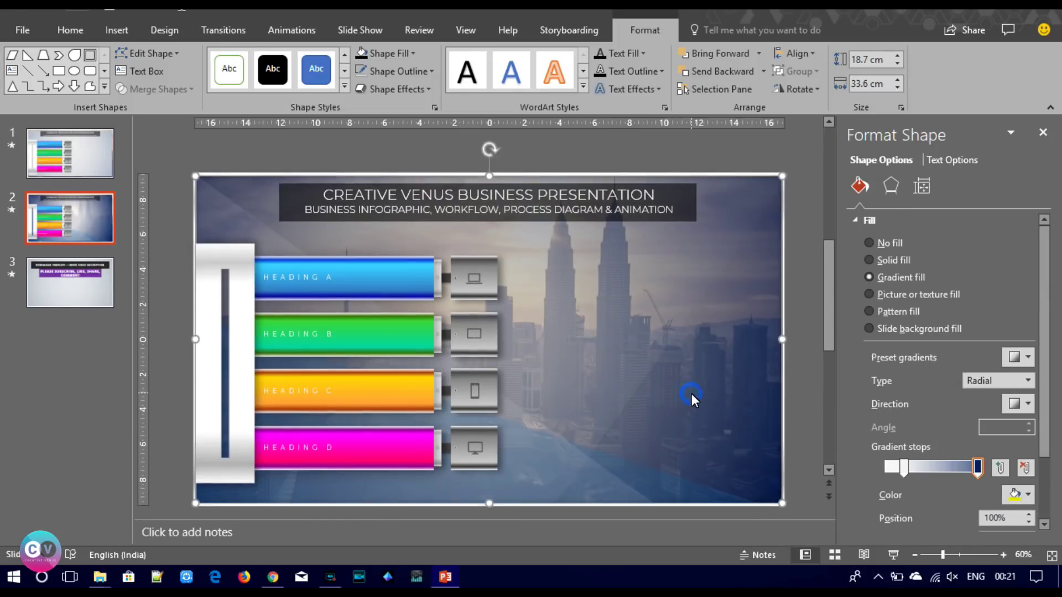
pyautogui.rightClick(692, 396)
pyautogui.click(738, 249)
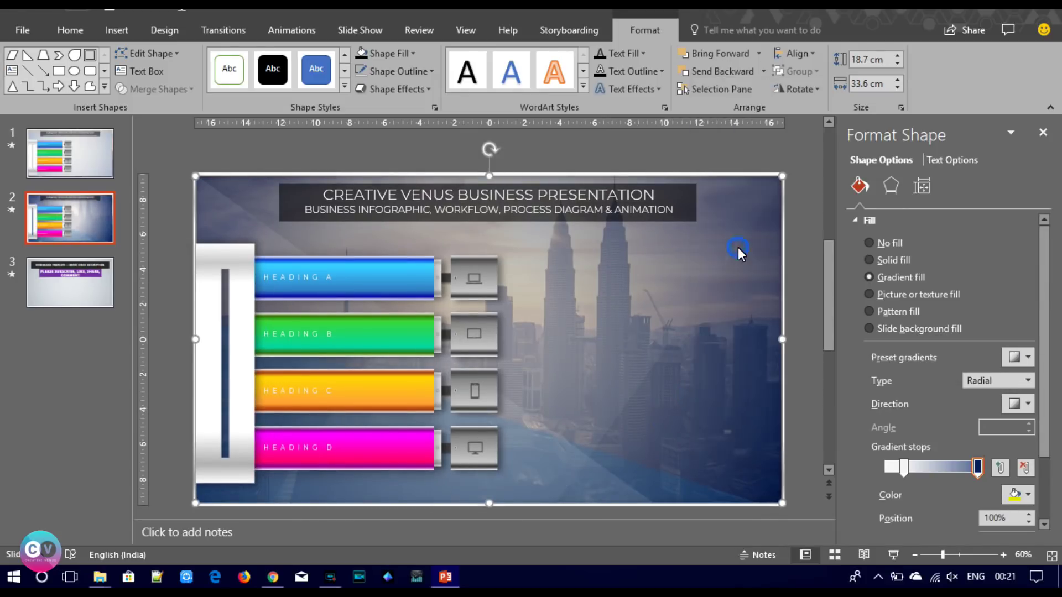
pyautogui.click(799, 362)
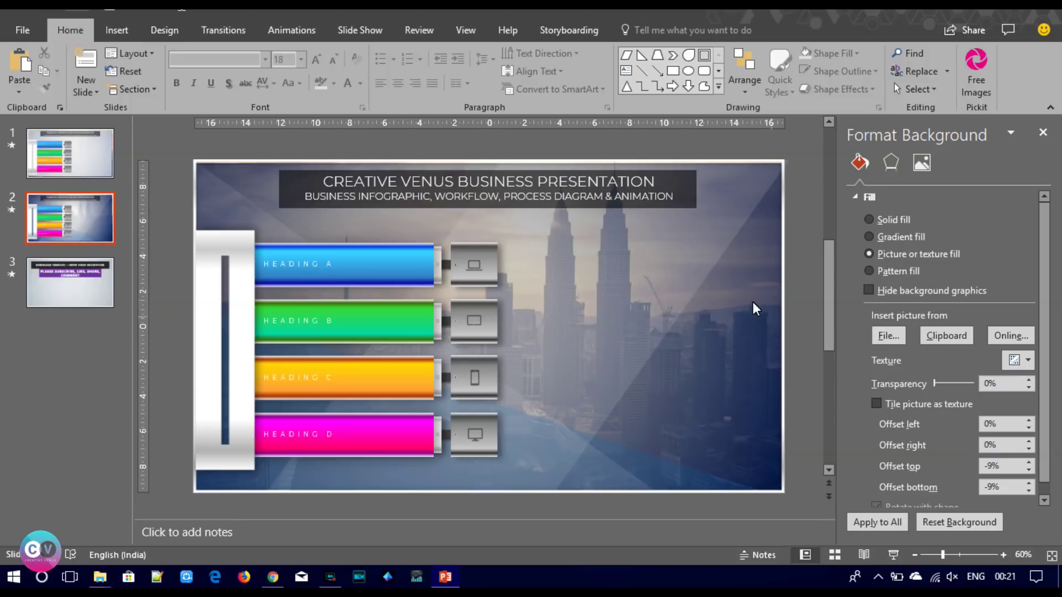